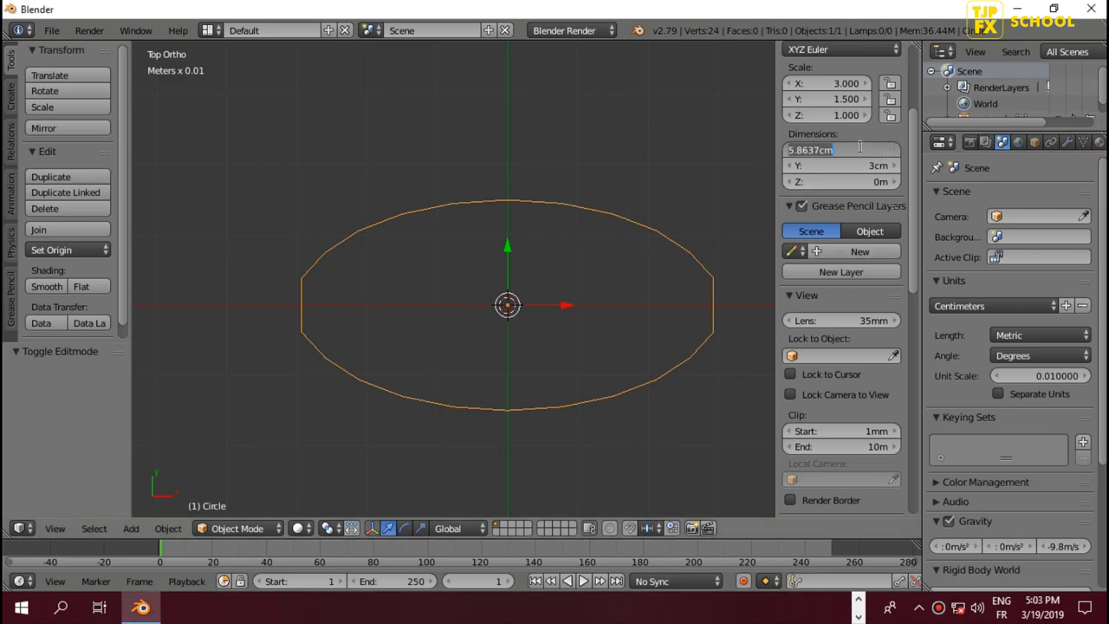
Step: Set the oval's X dimension to 6 cm, hide the side panel and switch to Front Ortho view
type("6")
key("Return")
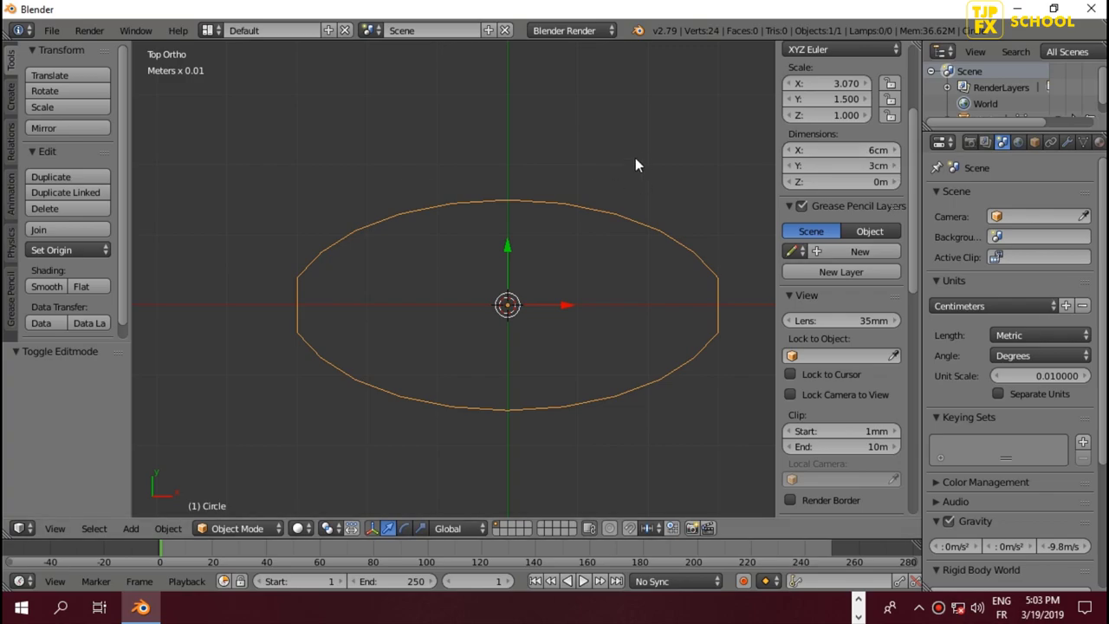
key("n")
key("KP_1")
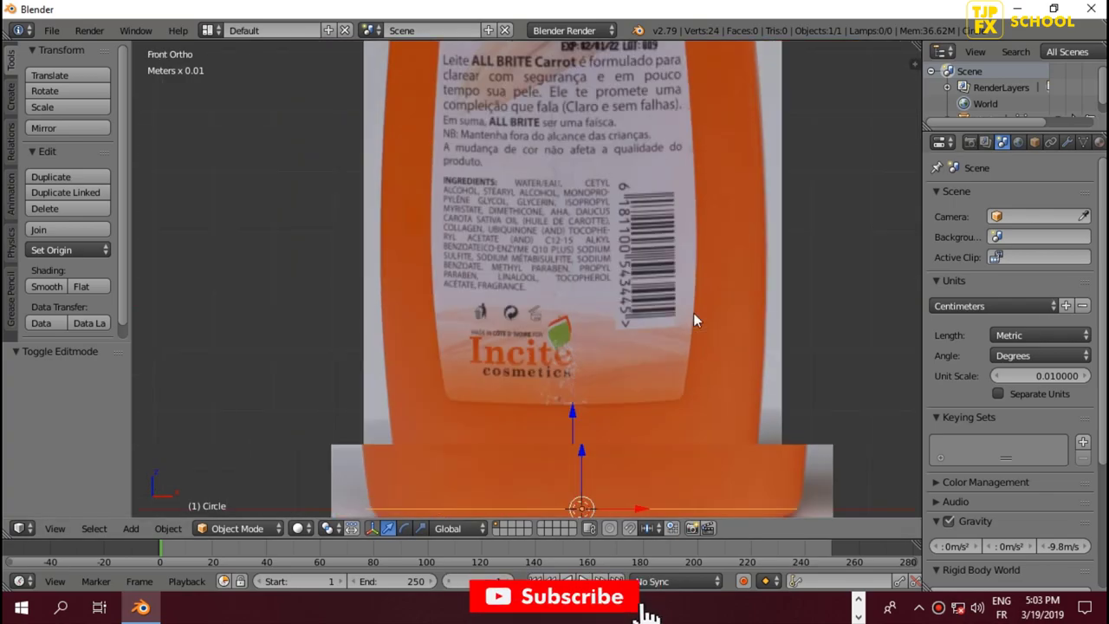
Step: Extrude the whole oval upward into a first band and widen its top ring to the bottle's outline
scroll(693, 320, "down", 1)
scroll(691, 324, "down", 1)
key("Tab")
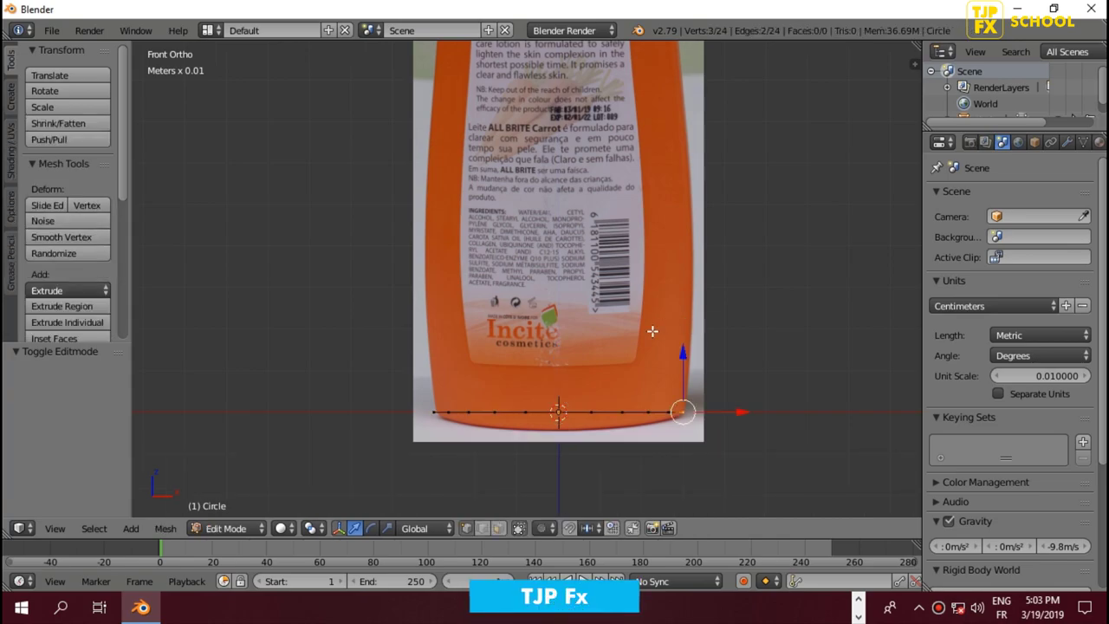
key("a")
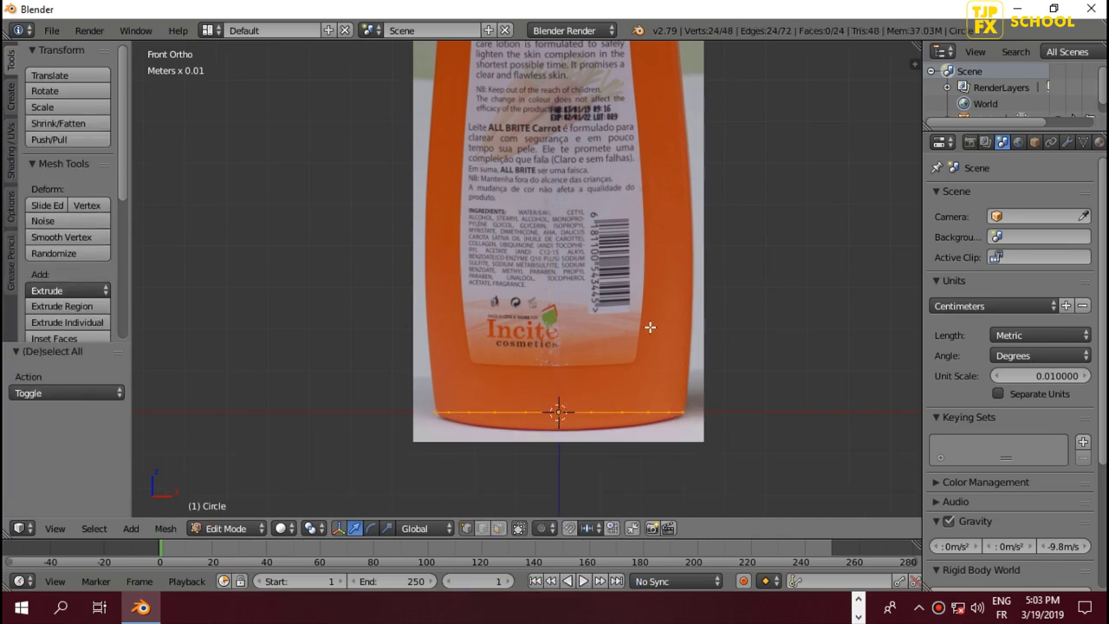
key("e")
left_click(644, 172)
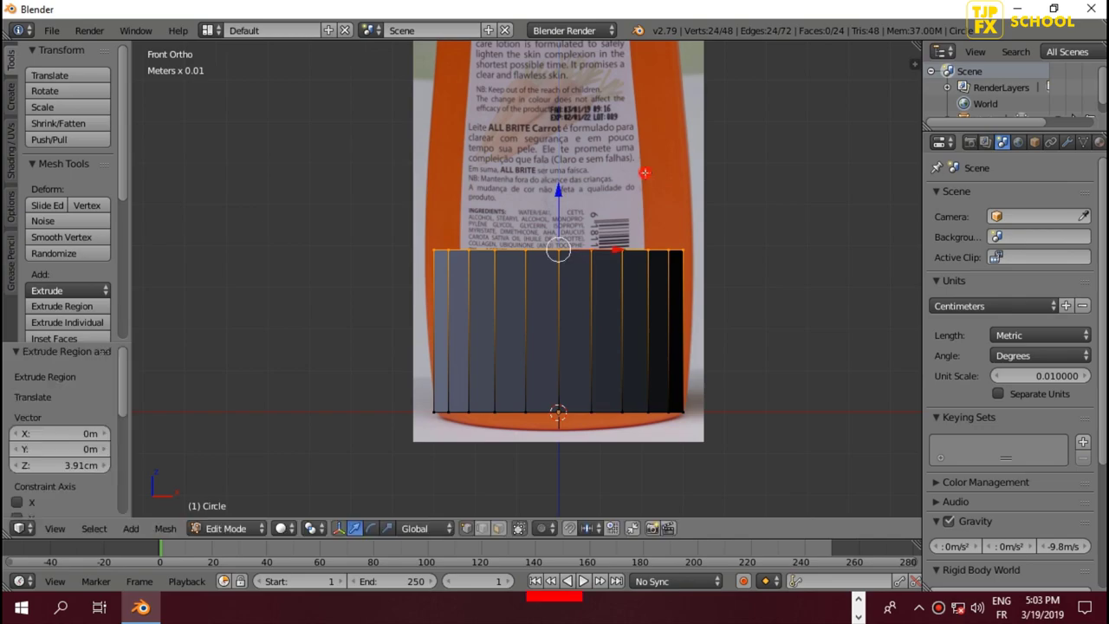
key("z")
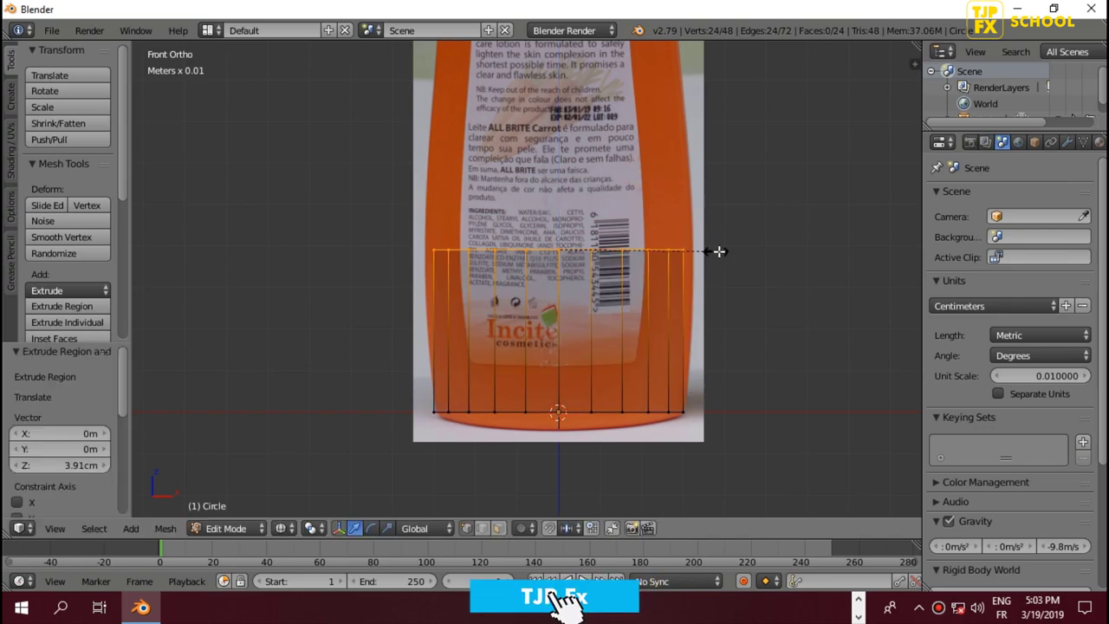
key("s")
left_click(726, 251)
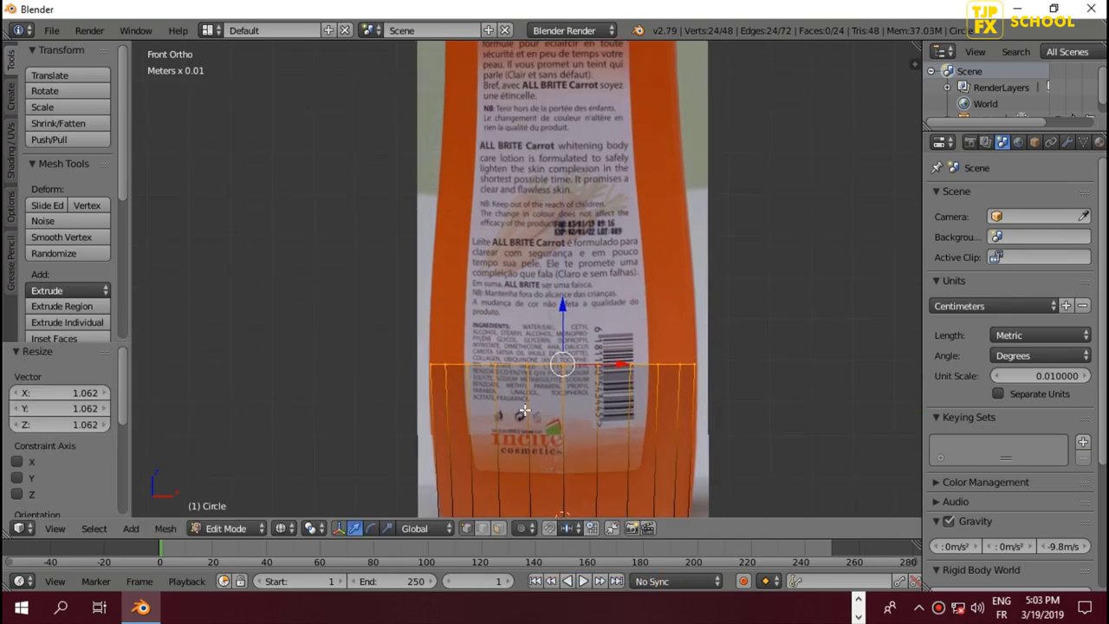
Step: Extrude a second ring up to 5.54 cm and narrow it to the reference
scroll(499, 258, "up", 3, "shift")
key("e")
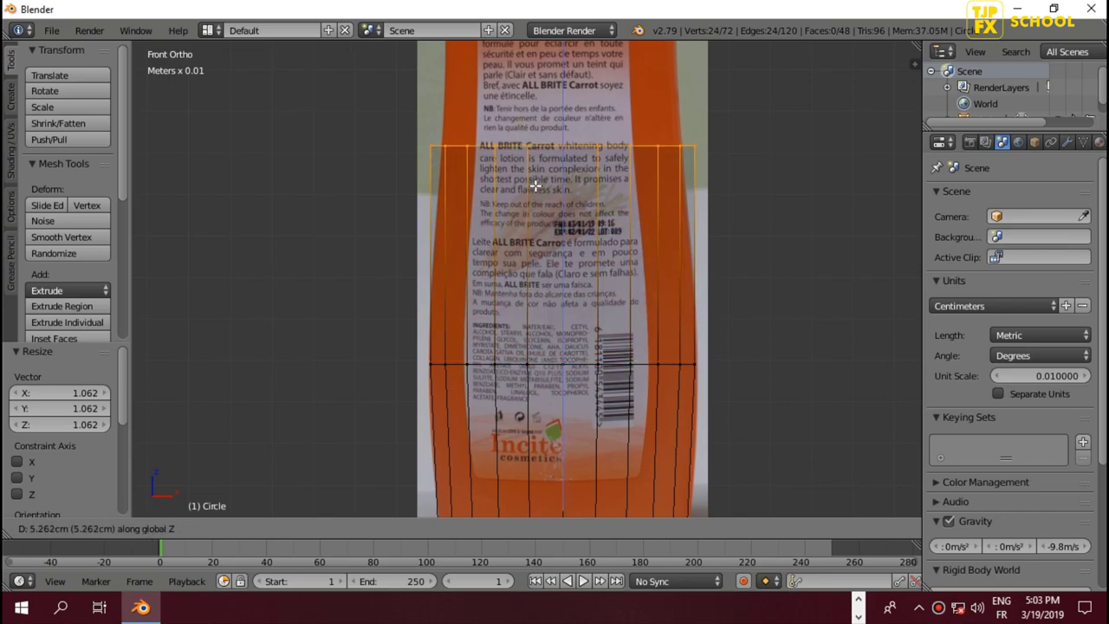
left_click(535, 188)
key("s")
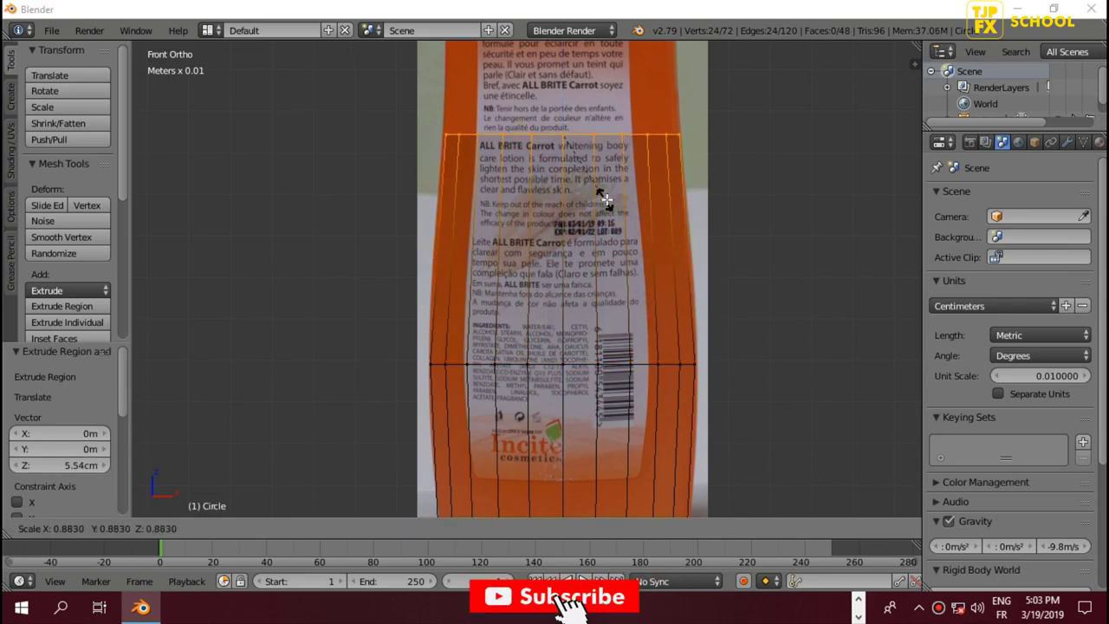
left_click(604, 217)
scroll(614, 244, "up", 1, "shift")
scroll(614, 243, "down", 2)
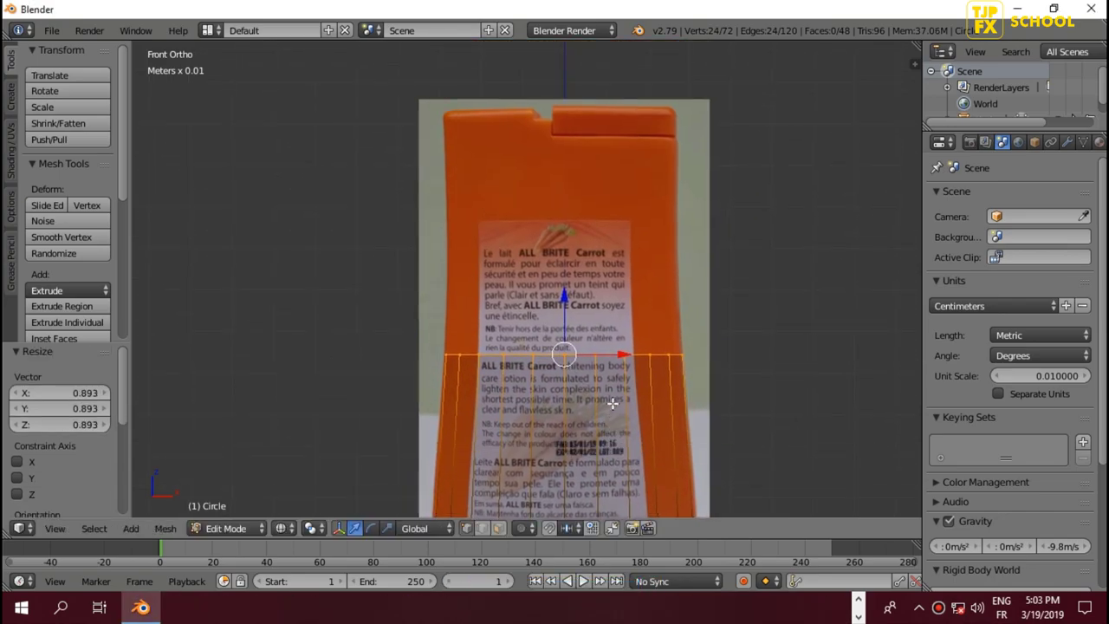
scroll(610, 238, "down", 1)
Step: Extrude another ring just below the cap and shrink it slightly
key("e")
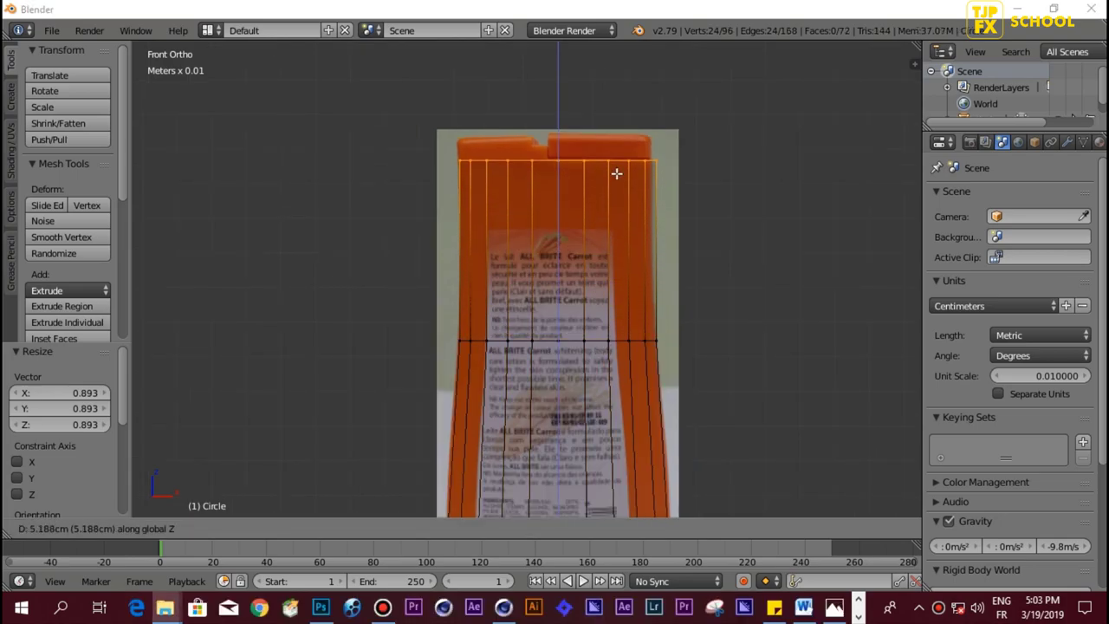
left_click(617, 175)
scroll(621, 182, "up", 1)
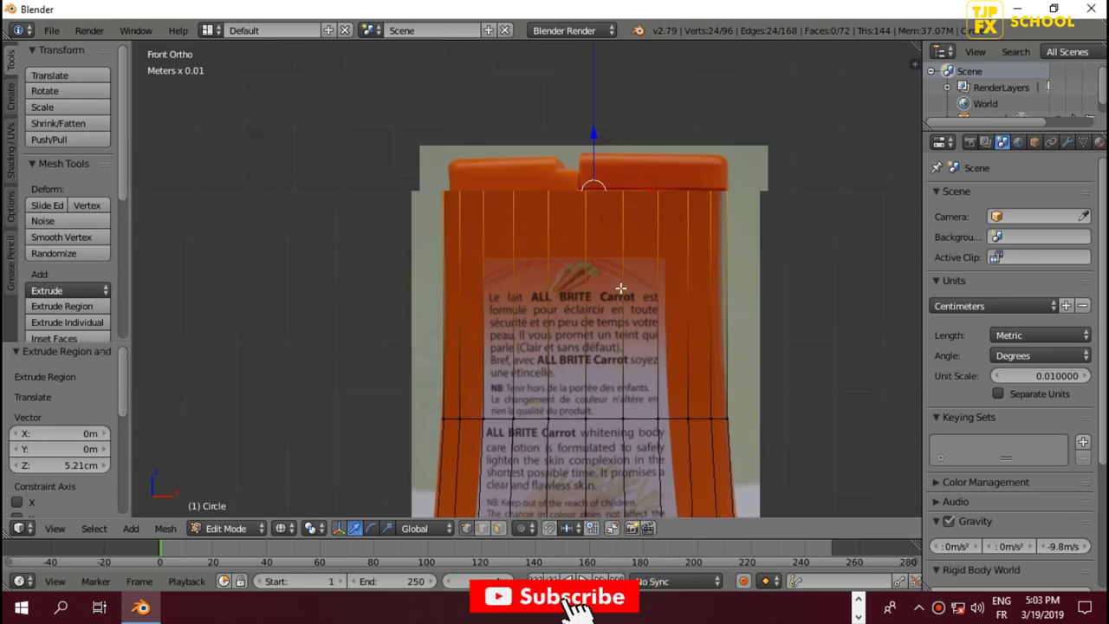
middle_click_drag(620, 182, 673, 255, "shift")
key("s")
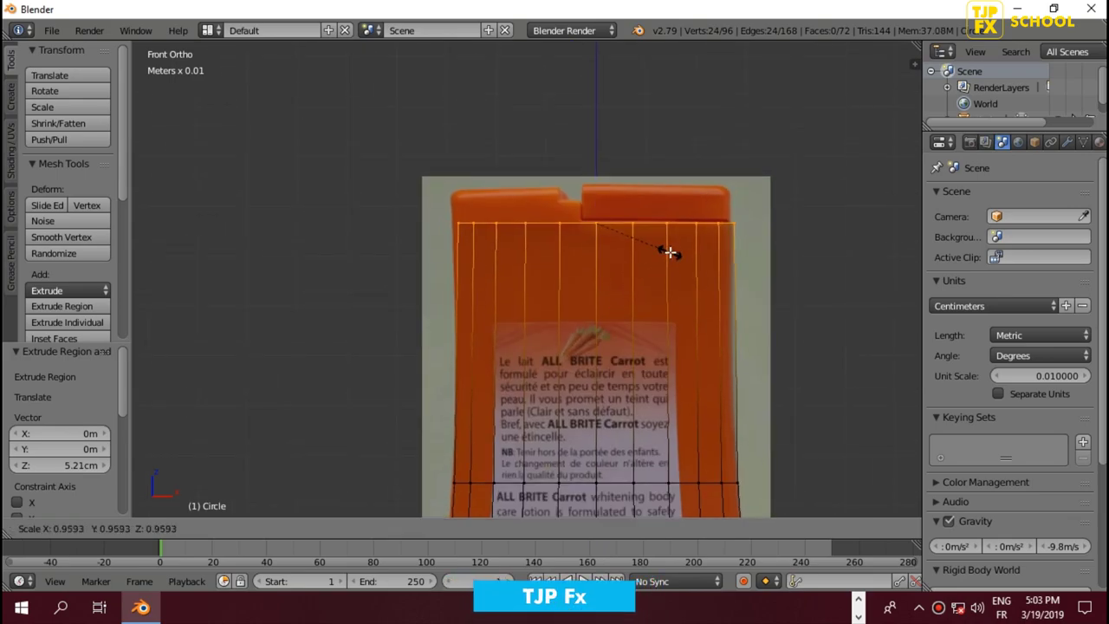
left_click(665, 251)
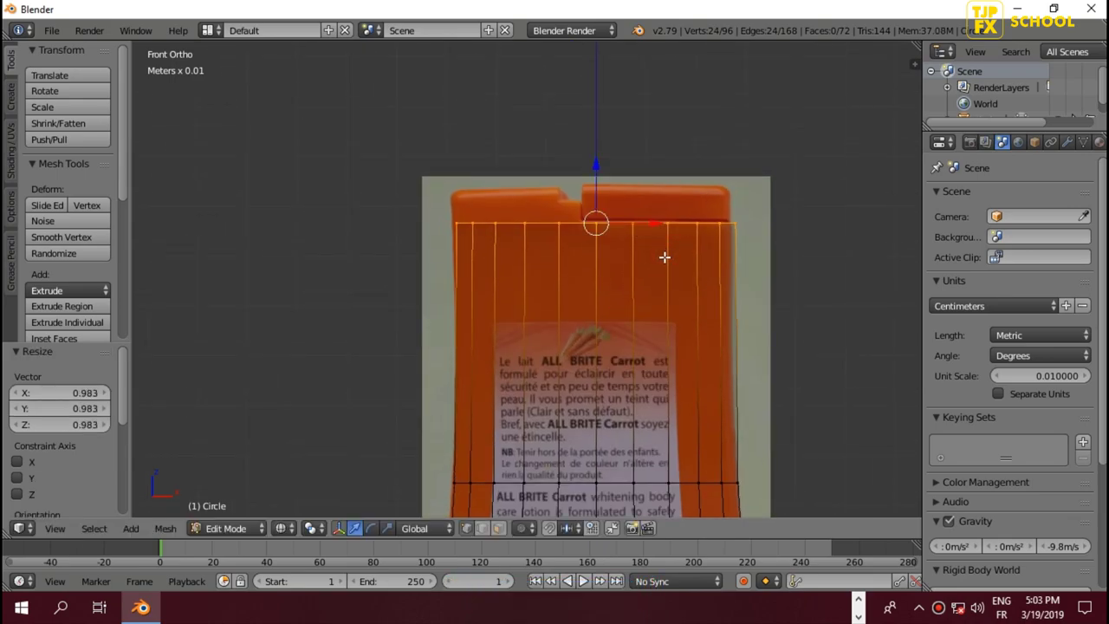
Step: Zoom out over the whole bottle and begin a horizontal loop cut across the body
scroll(663, 256, "down", 1)
scroll(693, 372, "down", 3, "shift")
scroll(641, 381, "down", 3, "shift")
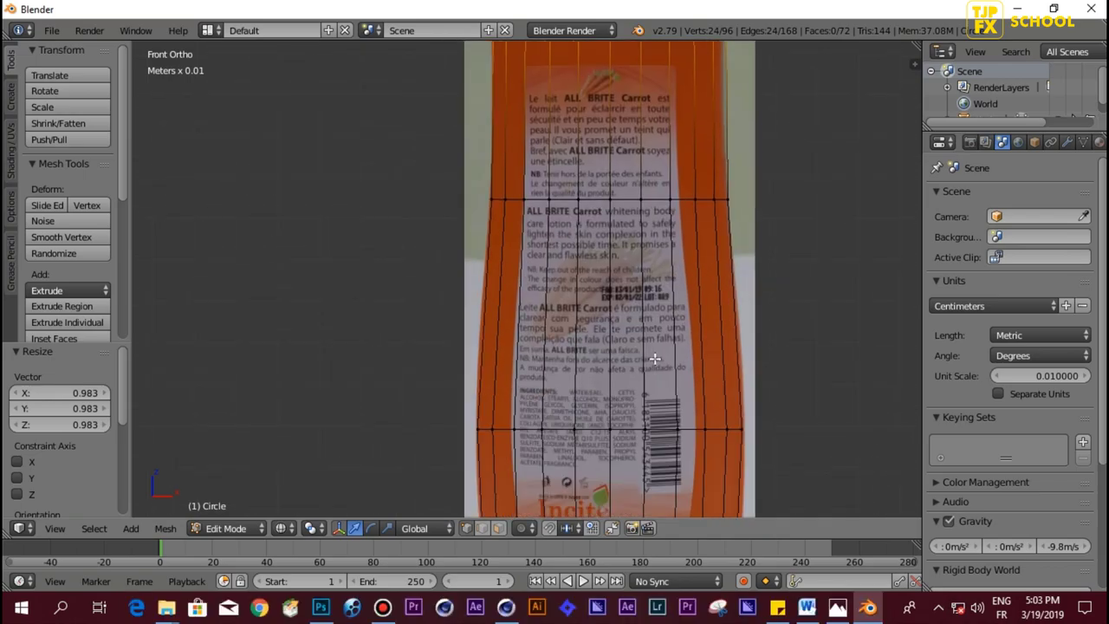
scroll(655, 357, "down", 2, "shift")
scroll(650, 294, "down", 1, "shift")
scroll(606, 251, "down", 1, "shift")
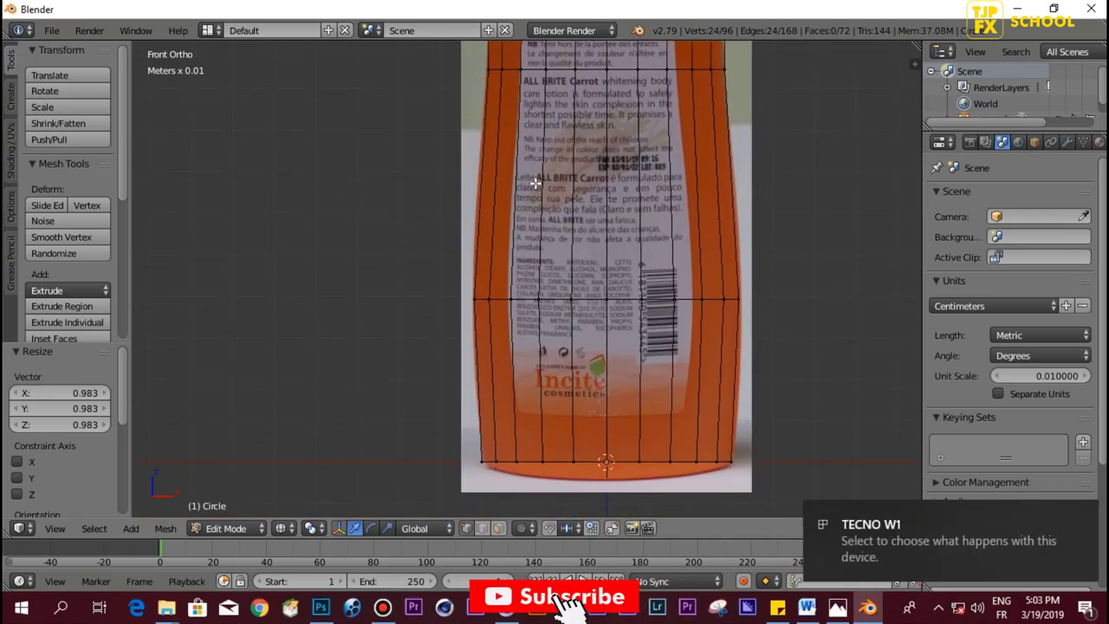
key("ctrl+r")
Step: Place the centred upper edge loop and scale it out to 1.037
left_click(535, 182)
right_click(535, 183)
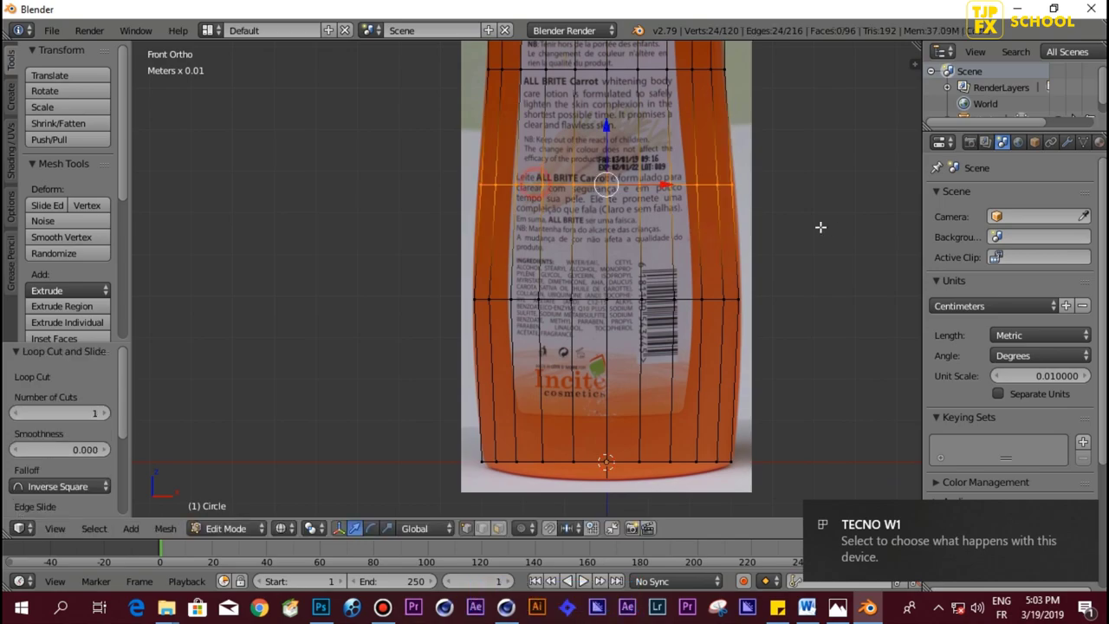
key("s")
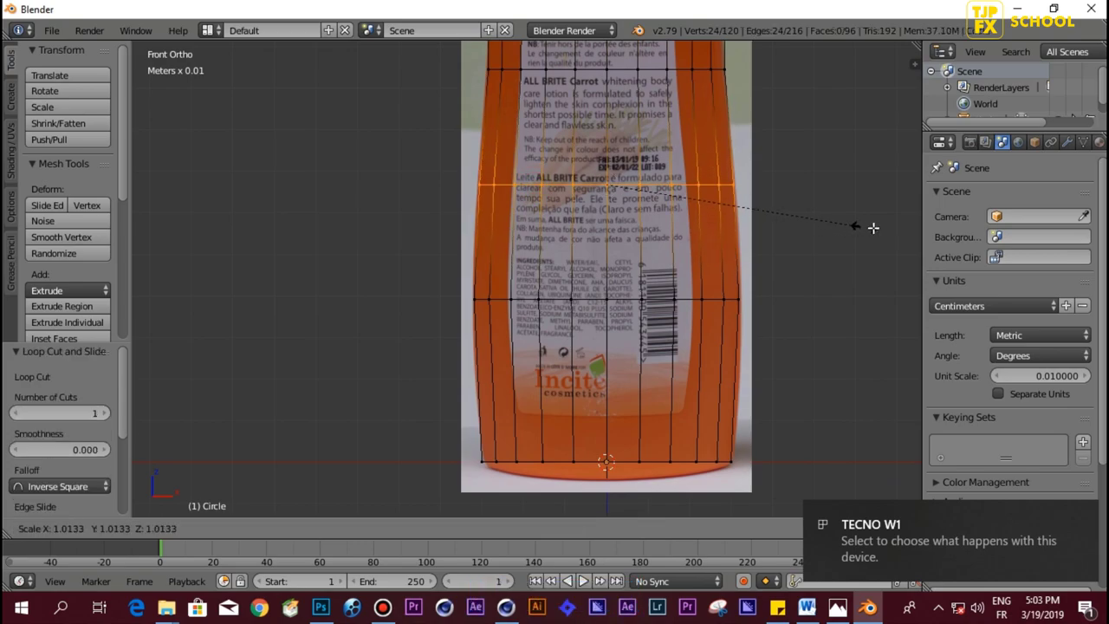
left_click(912, 233)
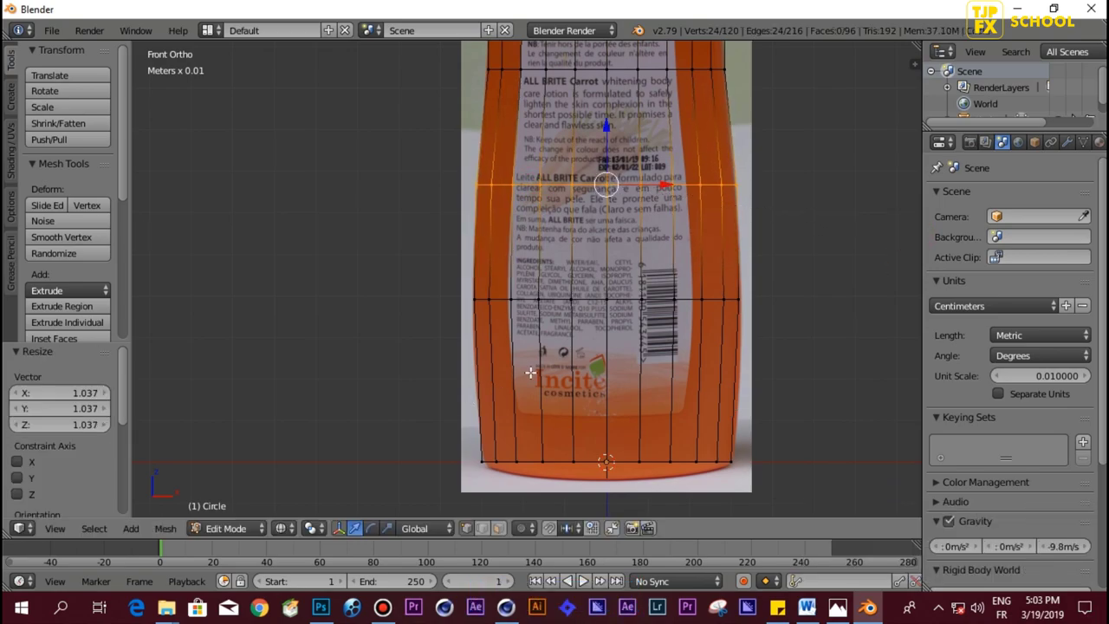
Step: Add a centred edge loop near the base and scale it out to 1.016
key("ctrl+r")
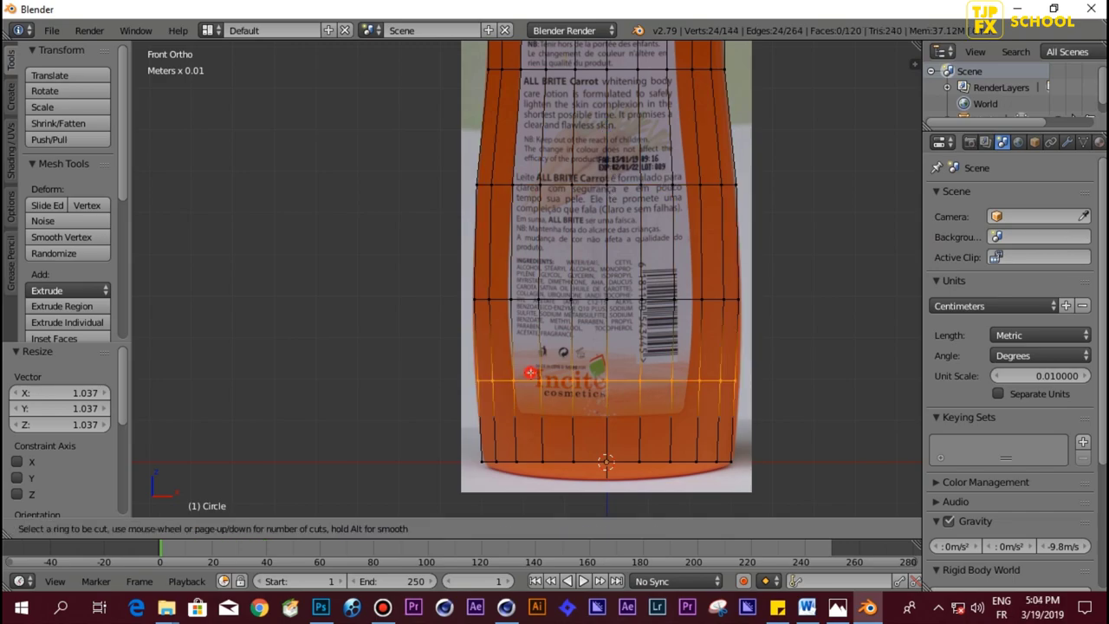
left_click(530, 374)
right_click(530, 374)
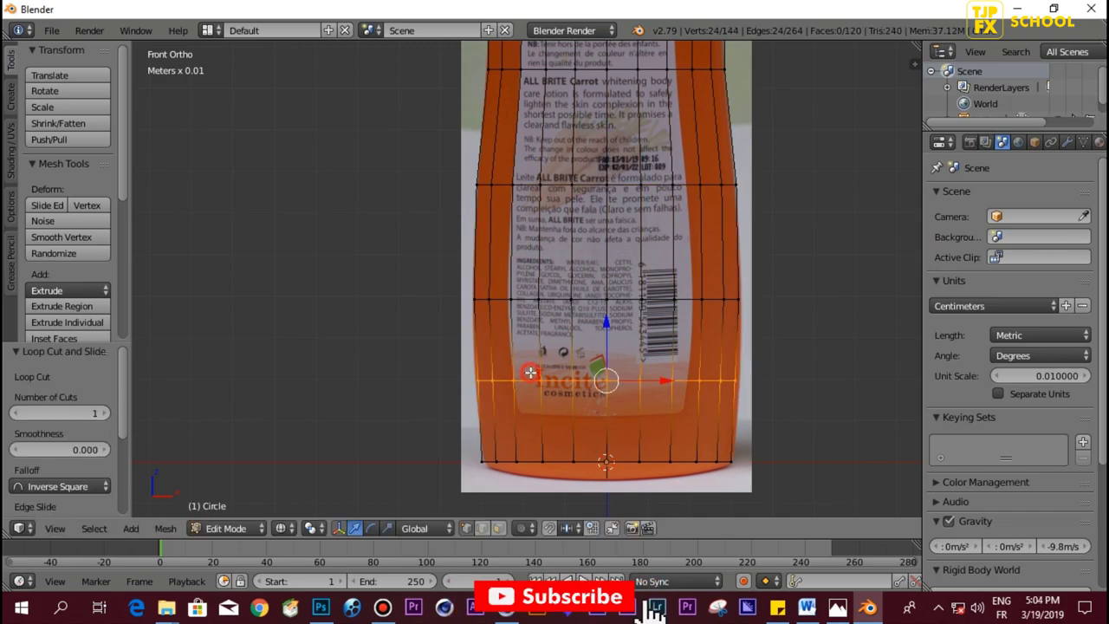
left_click(750, 396)
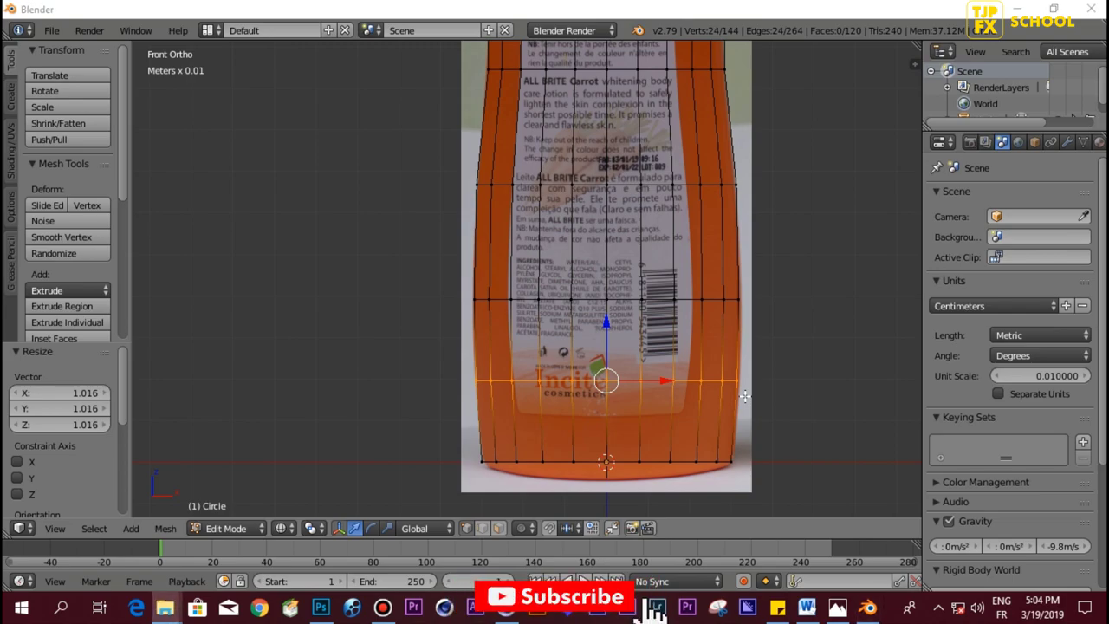
Step: Switch to solid shading and recalculate the mesh normals to be consistent
middle_click_drag(707, 320, 598, 228)
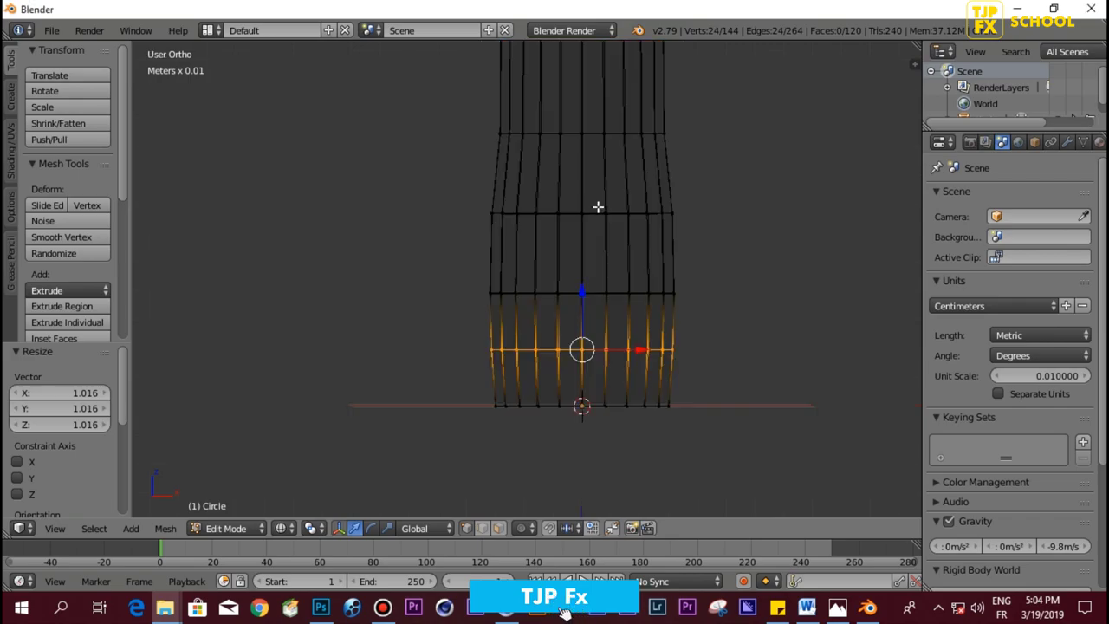
key("z")
middle_click_drag(609, 190, 636, 423, "shift")
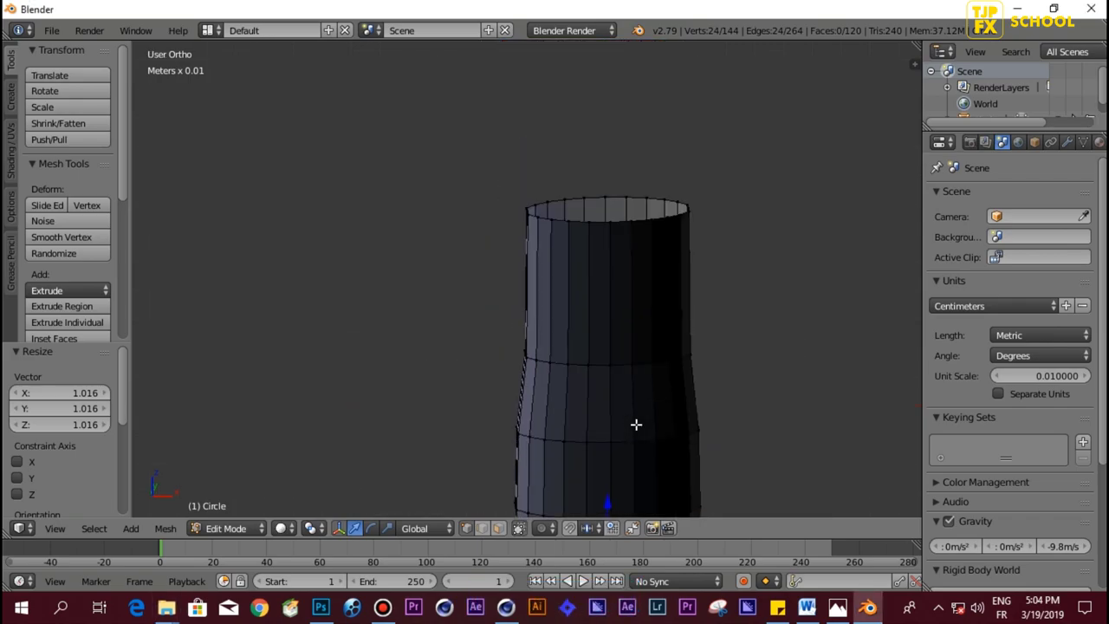
key("a")
key("a")
key("ctrl+n")
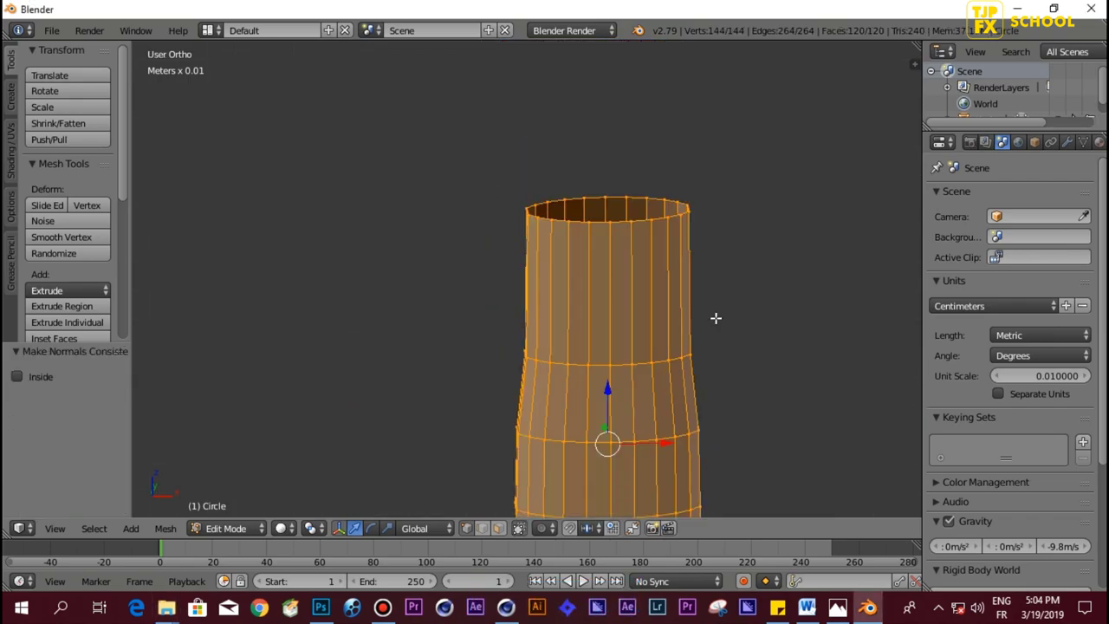
Step: Add a Subdivision Surface modifier at viewport level 2 and preview the smoothed bottle
scroll(716, 318, "down", 2)
left_click(1066, 141)
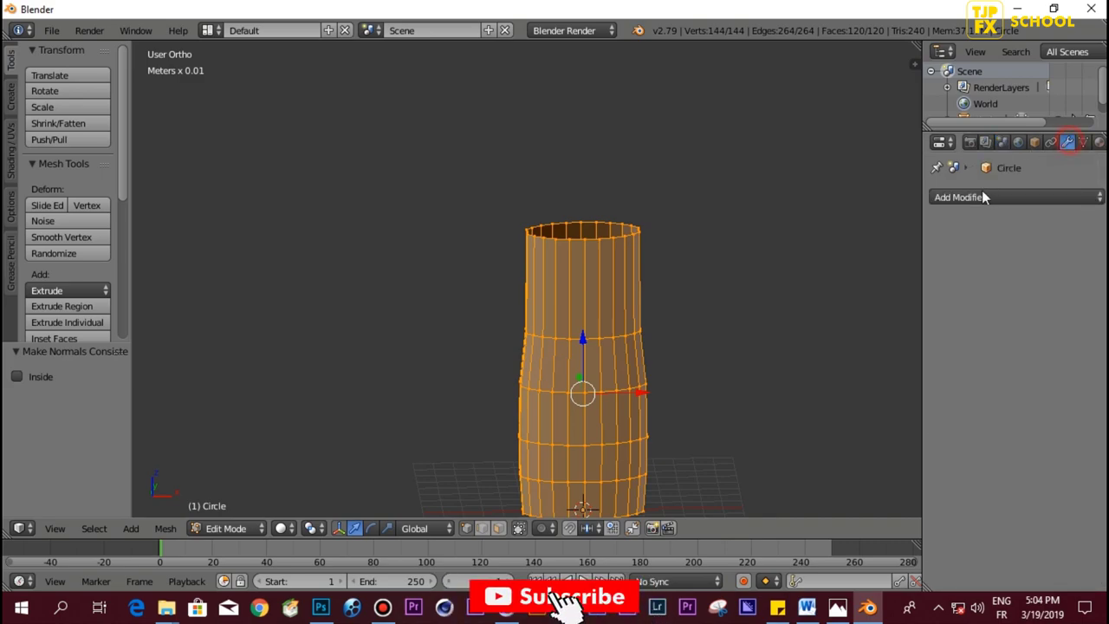
left_click(983, 197)
left_click(752, 468)
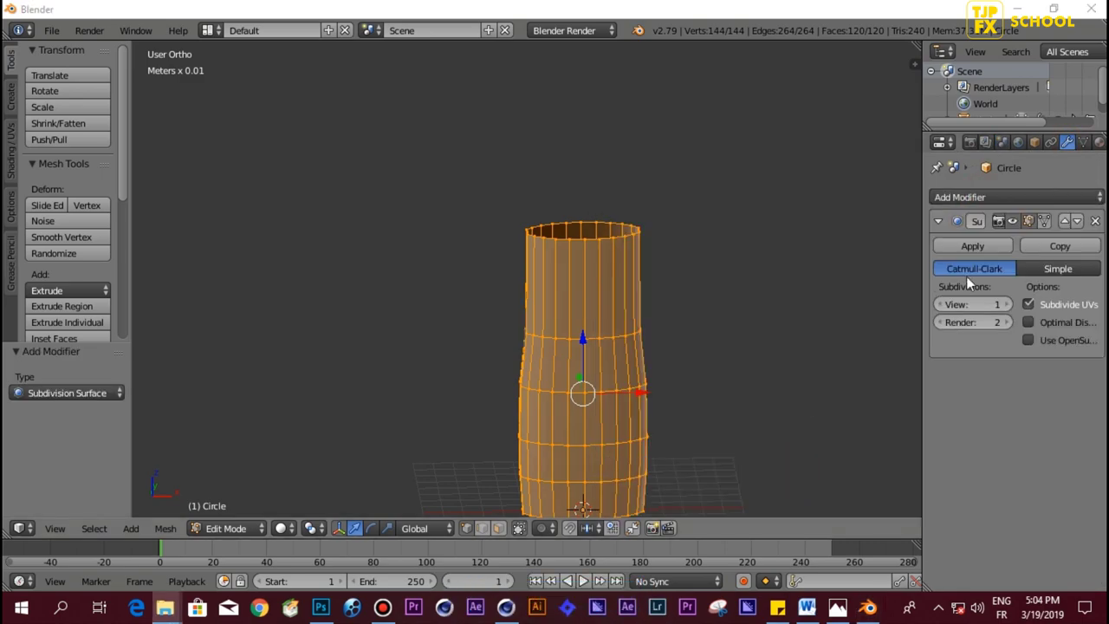
left_click(1007, 304)
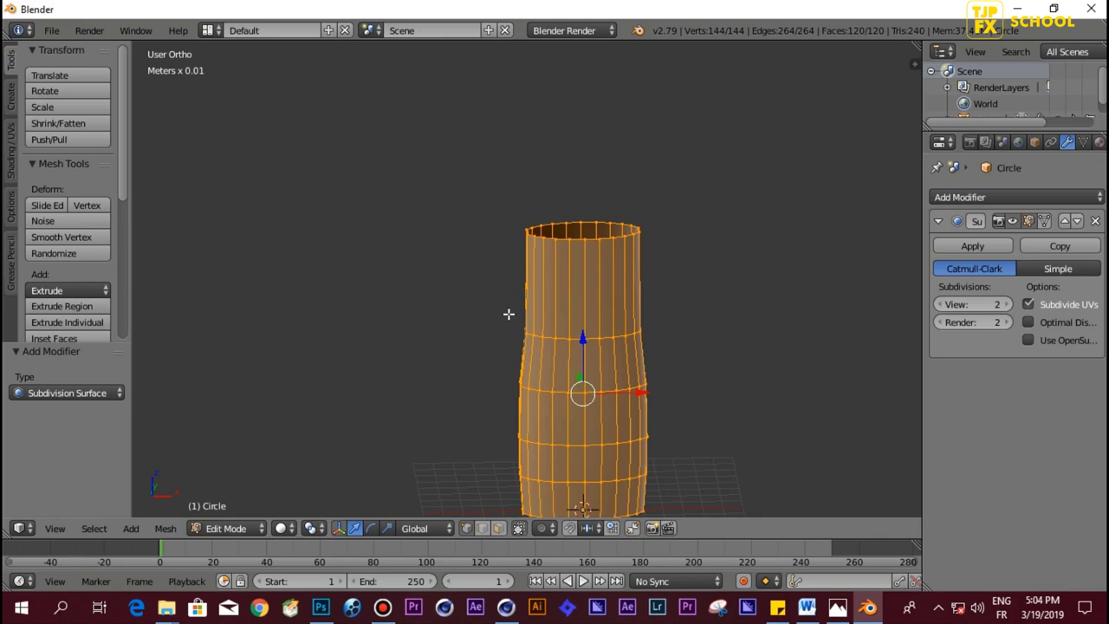
key("Tab")
key("Tab")
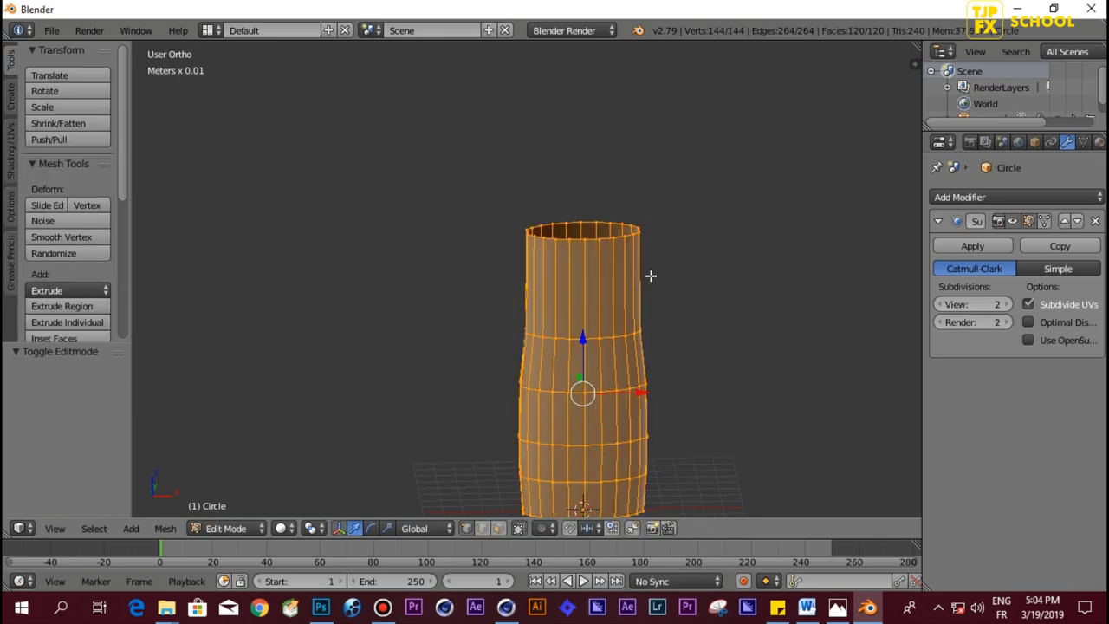
key("Tab")
middle_click_drag(671, 287, 658, 156, "shift")
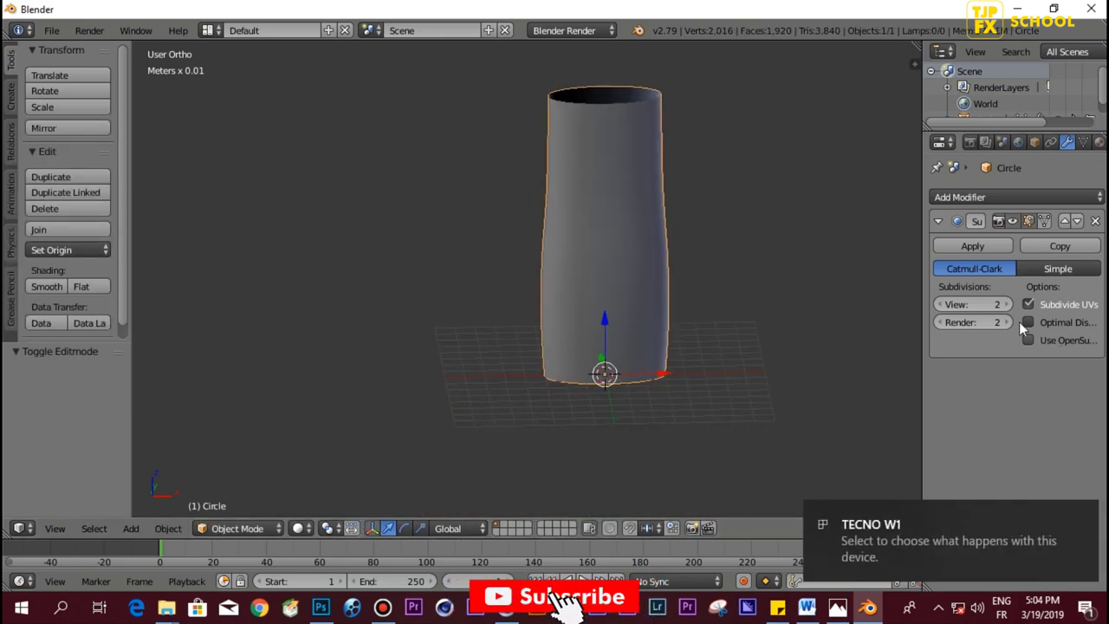
Step: Shade the bottle smooth and enable Optimal Display in front-view Edit Mode
left_click(47, 287)
mouse_move(640, 305)
middle_mouse_down()
mouse_move(652, 268)
mouse_move(676, 268)
mouse_move(652, 269)
middle_mouse_up()
scroll(652, 270, "up", 3)
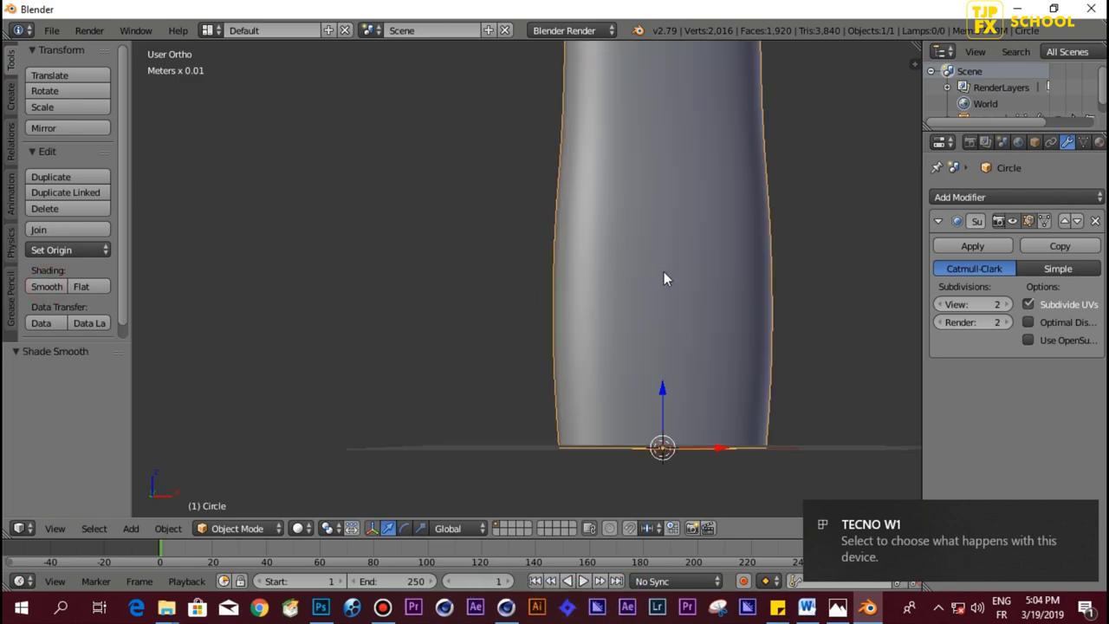
key("Tab")
key("KP_1")
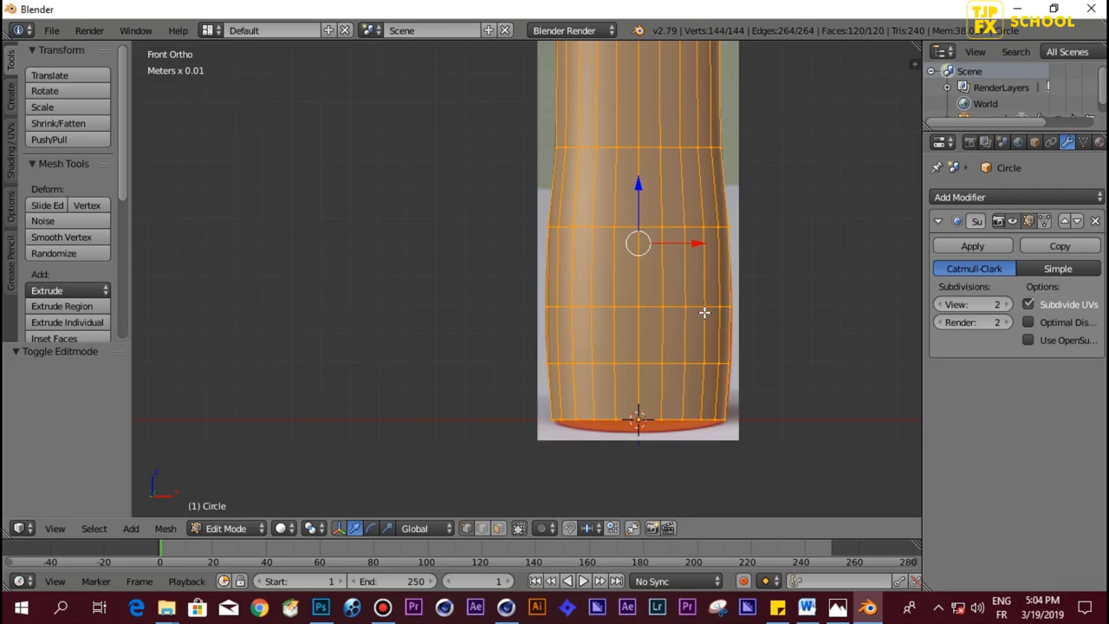
left_click(1053, 322)
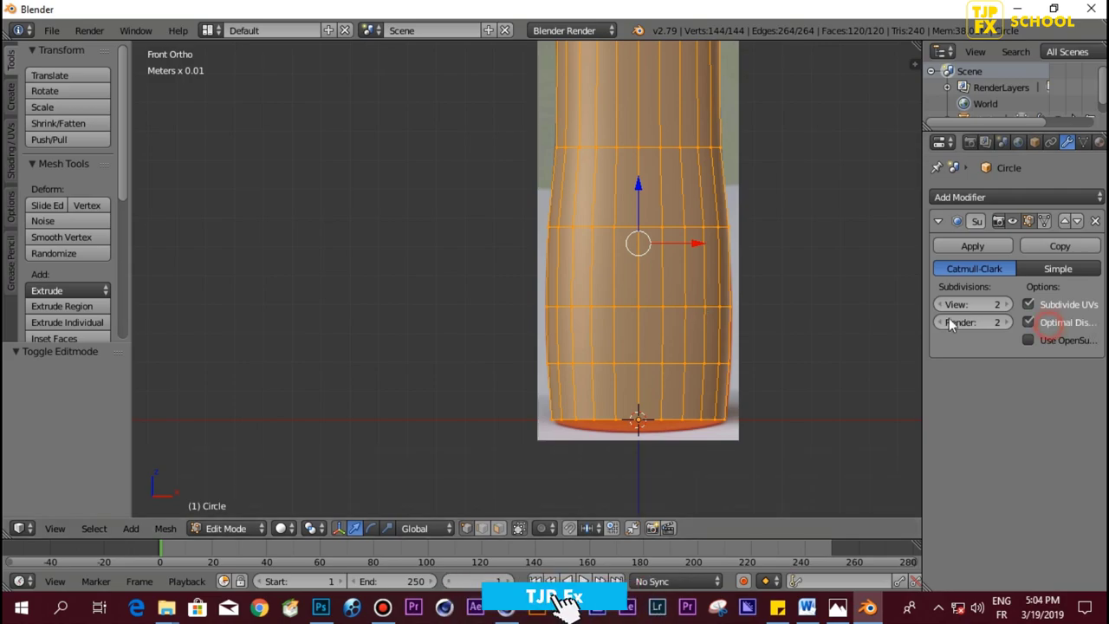
Step: Show the mesh see-through and compare it with the reference from front and right views
key("z")
scroll(723, 248, "up", 3)
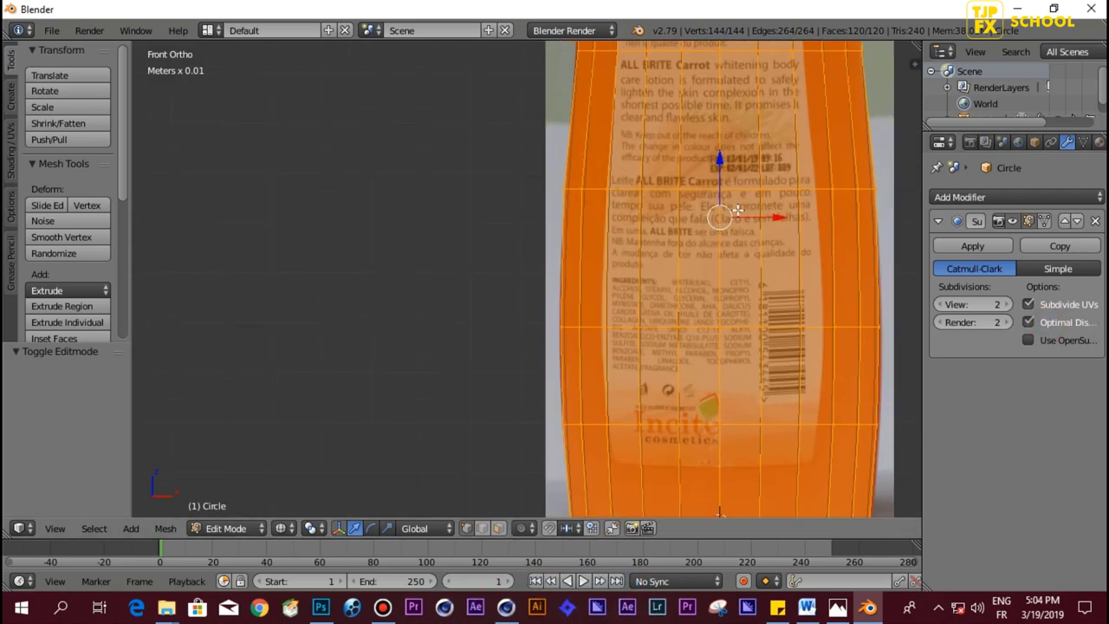
scroll(560, 485, "up", 2)
scroll(562, 373, "up", 1)
middle_click_drag(556, 198, 642, 396, "shift")
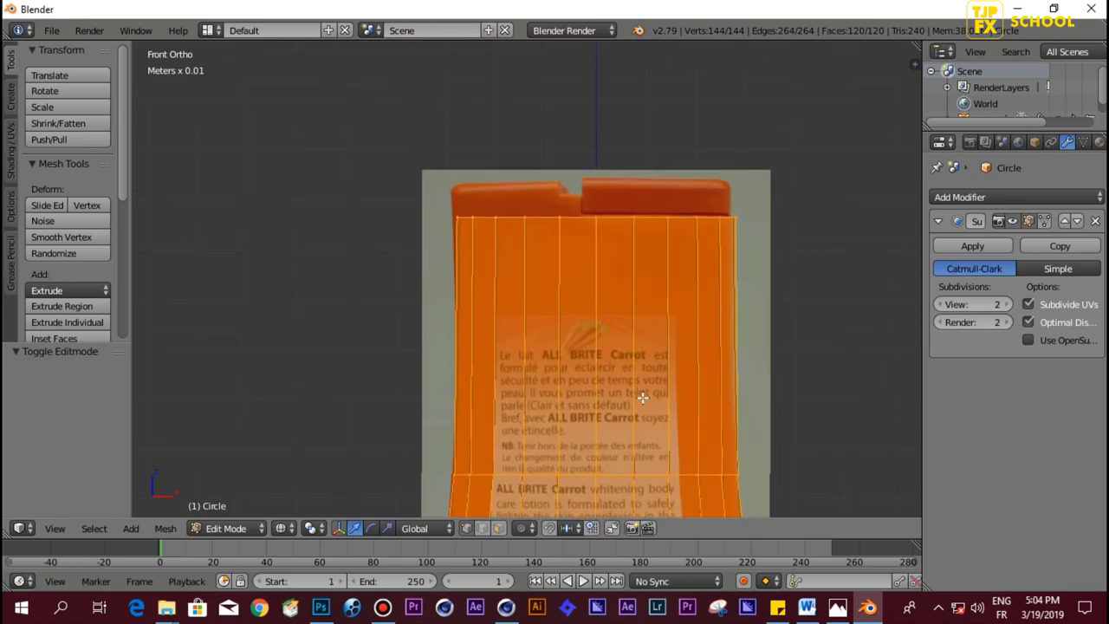
mouse_move(554, 306)
middle_mouse_down("shift")
mouse_move(601, 245)
mouse_move(702, 274)
middle_mouse_up("shift")
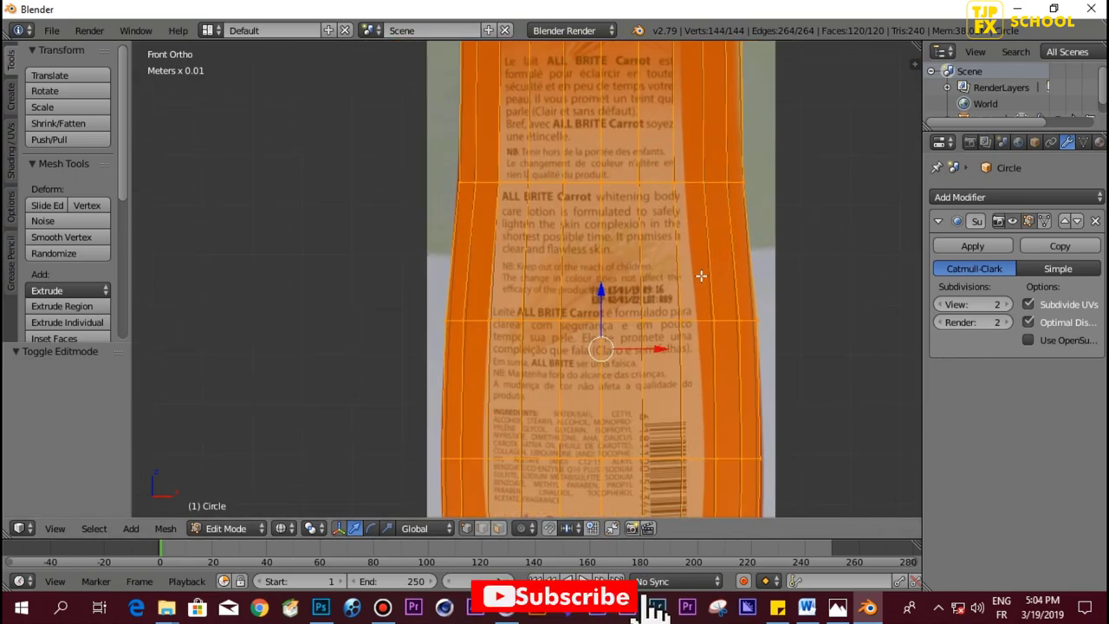
key("KP_3")
scroll(494, 268, "down", 4)
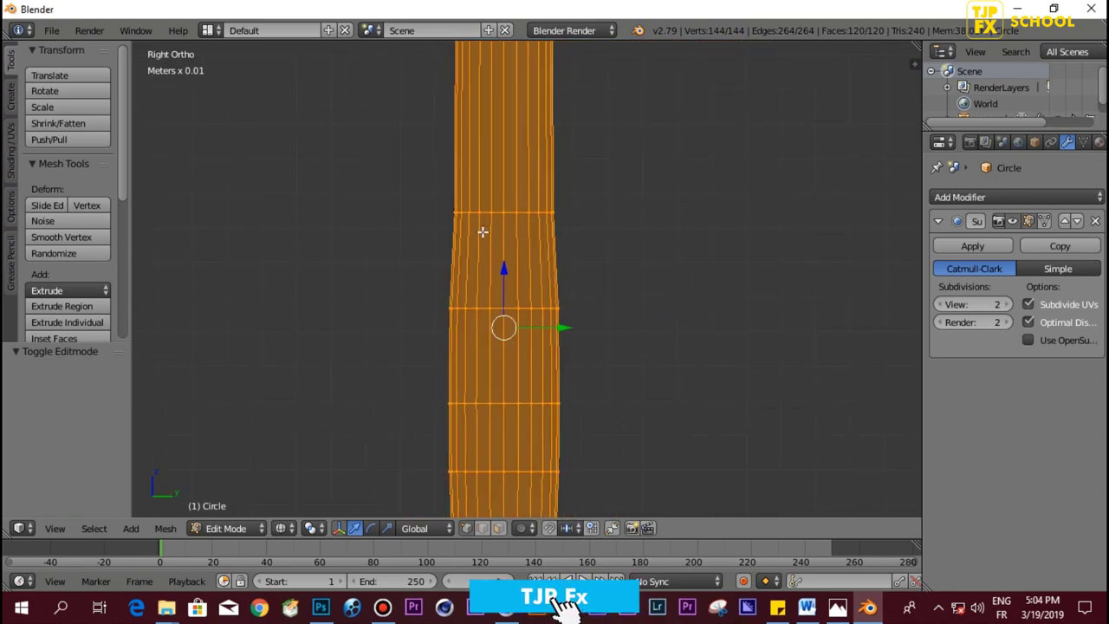
scroll(482, 234, "down", 3)
scroll(483, 234, "up", 3)
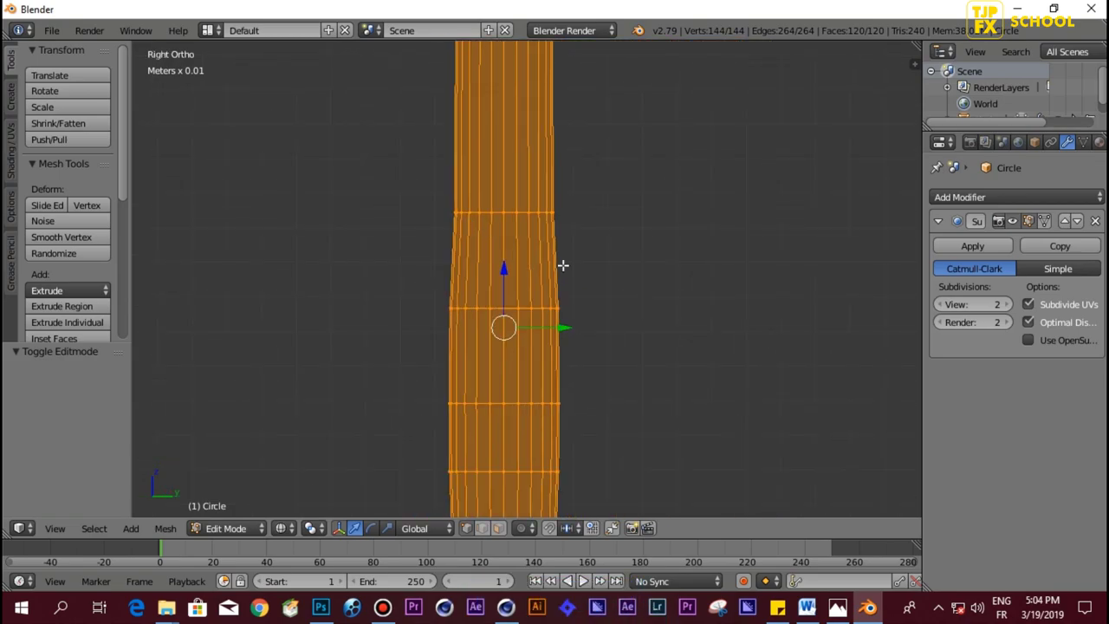
key("KP_1")
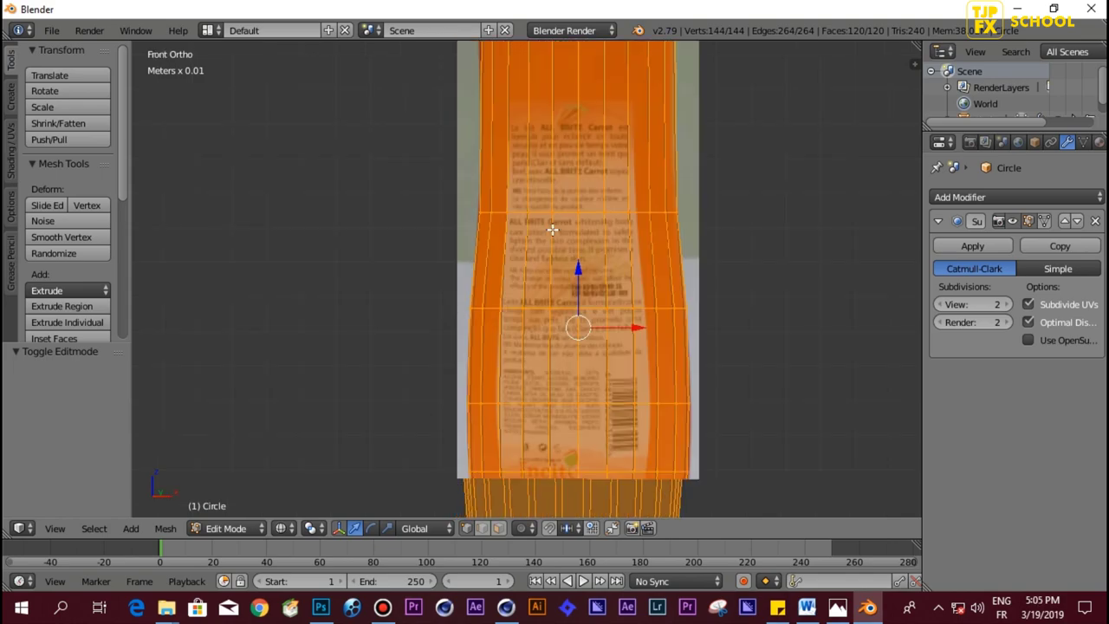
Step: Check the smooth shape, then slightly enlarge two lower edge loops to fit the photo
key("Tab")
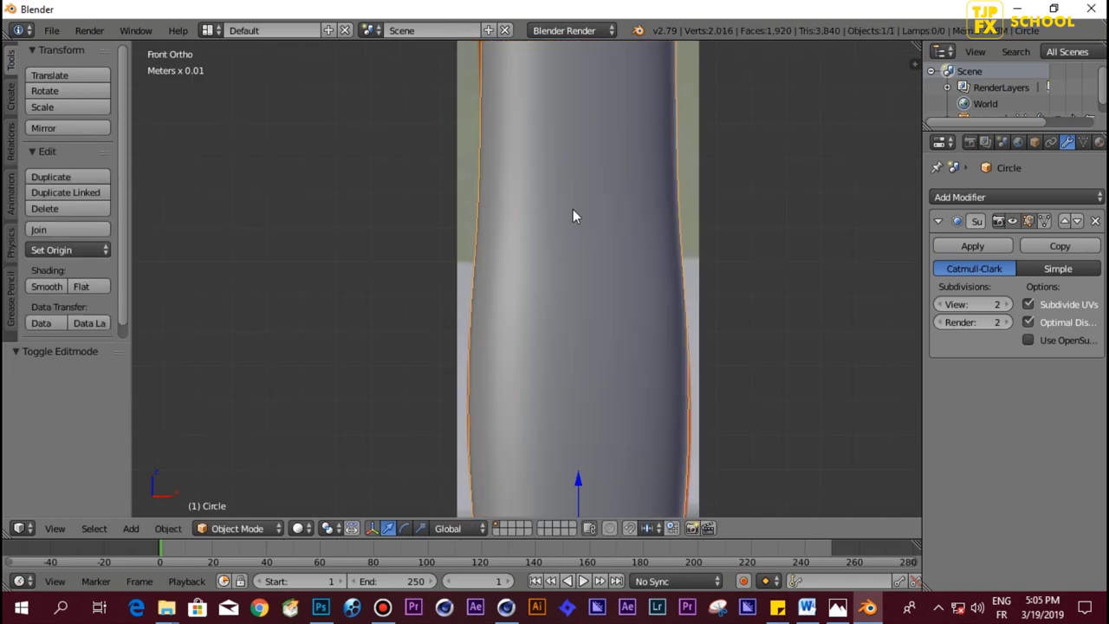
key("Tab")
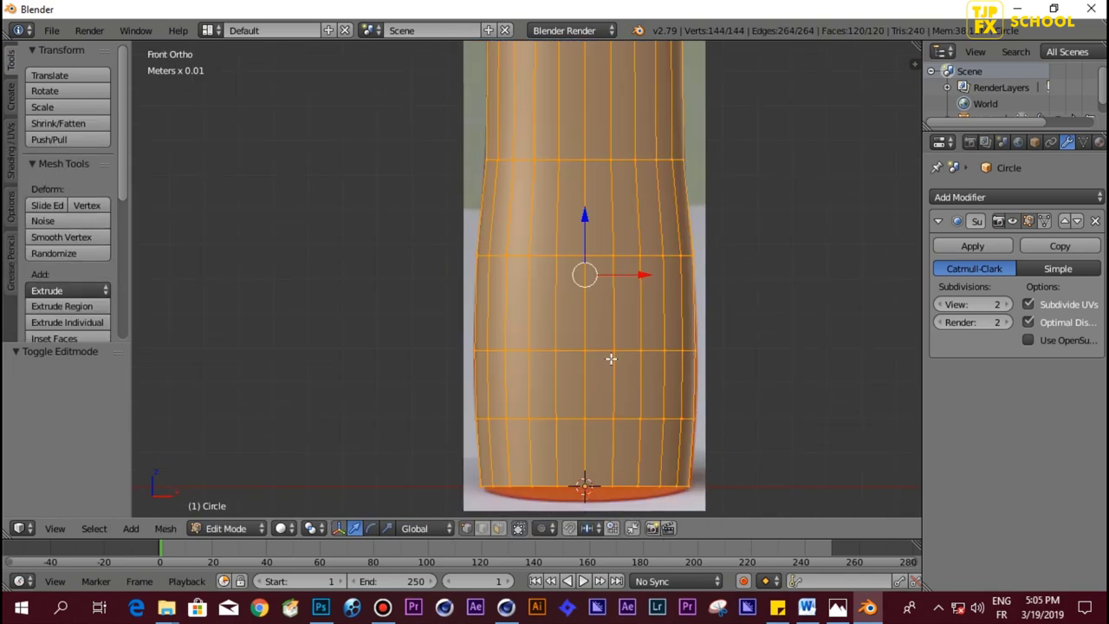
key("z")
scroll(620, 354, "up", 1)
scroll(628, 313, "up", 1)
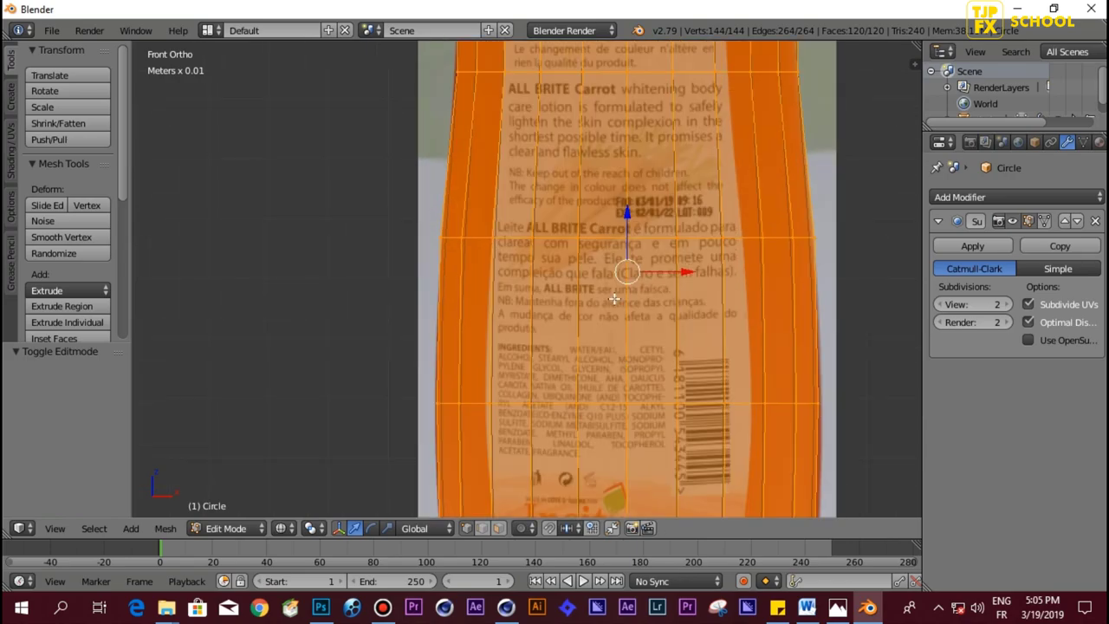
scroll(617, 273, "up", 1)
right_click(760, 269, "alt")
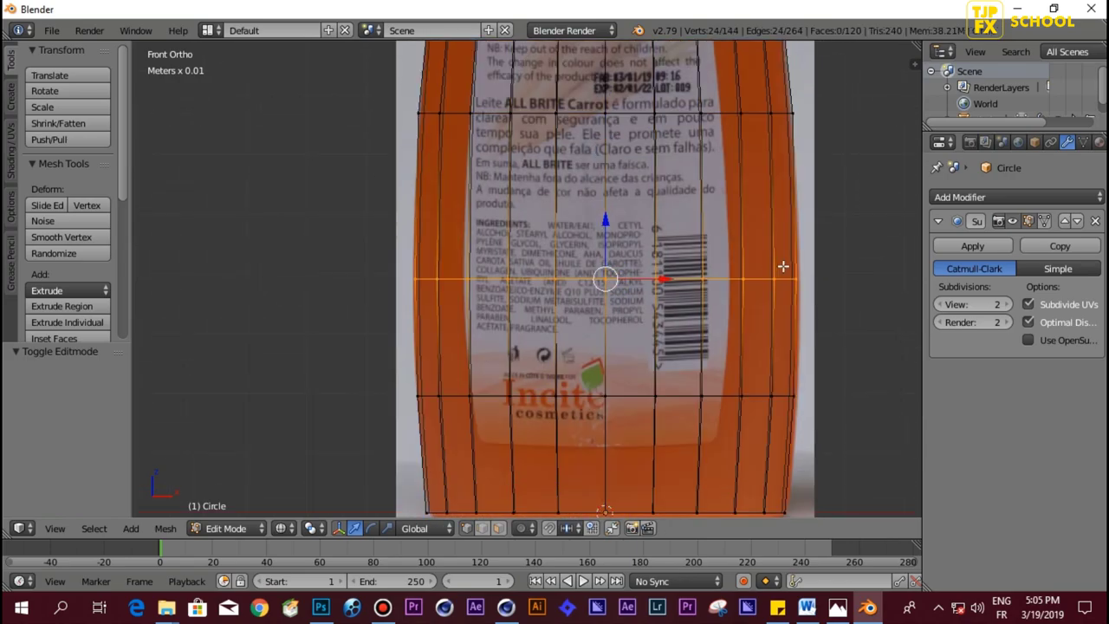
left_click(786, 265)
scroll(658, 263, "down", 3, "shift")
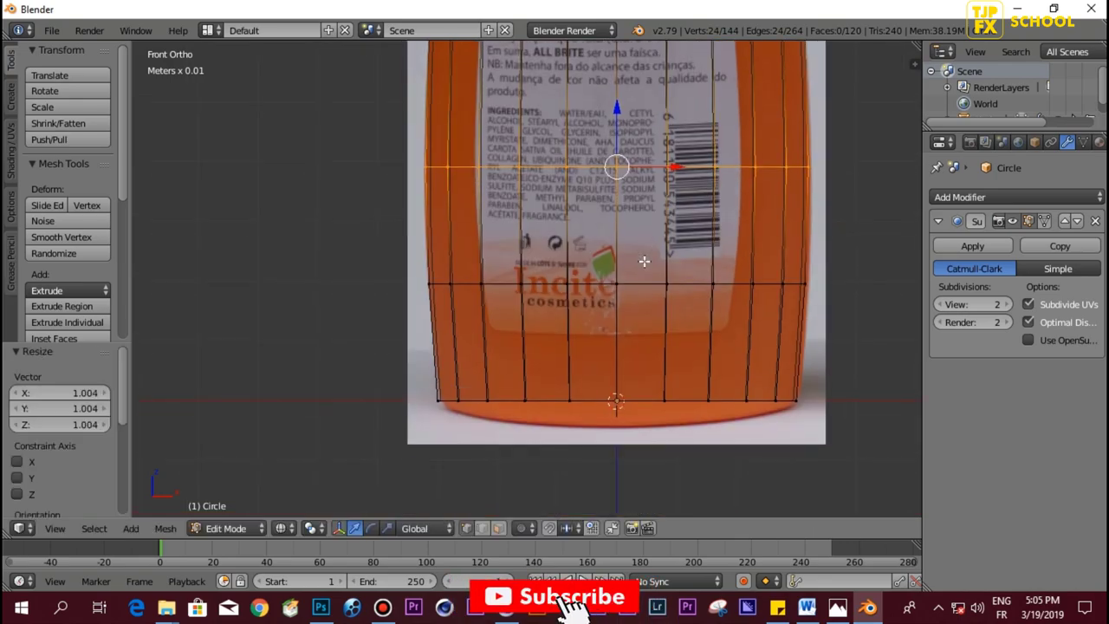
right_click(658, 279, "alt")
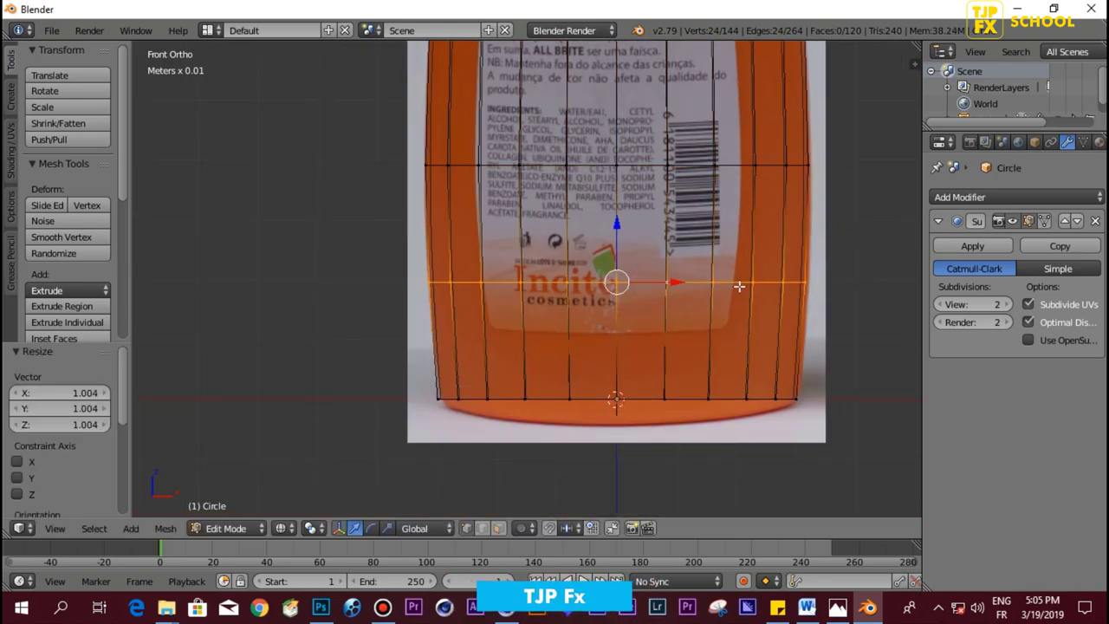
key("s")
left_click(740, 286)
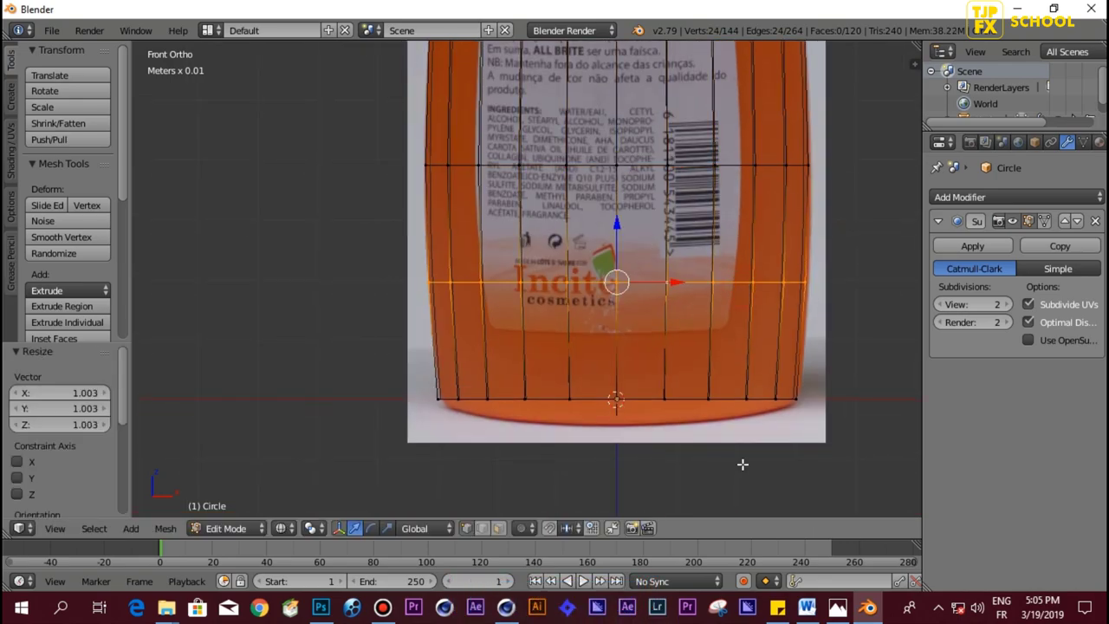
Step: Scale the bottom edge loop to 0.996 and shift it 0.543 mm along Z
right_click(707, 399, "alt")
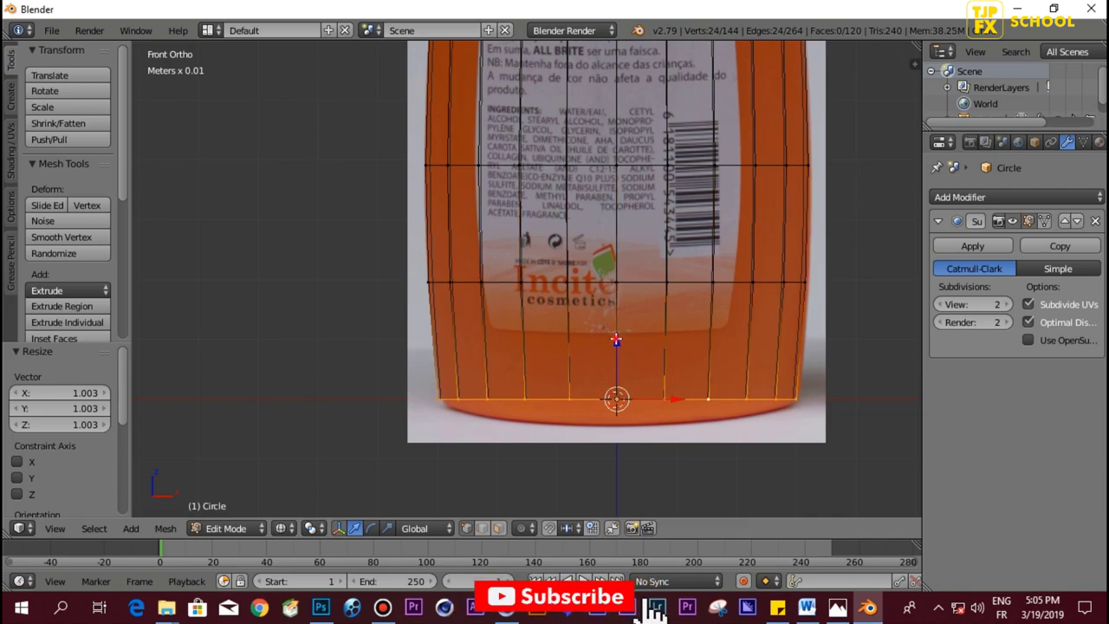
left_click_drag(615, 346, 614, 415)
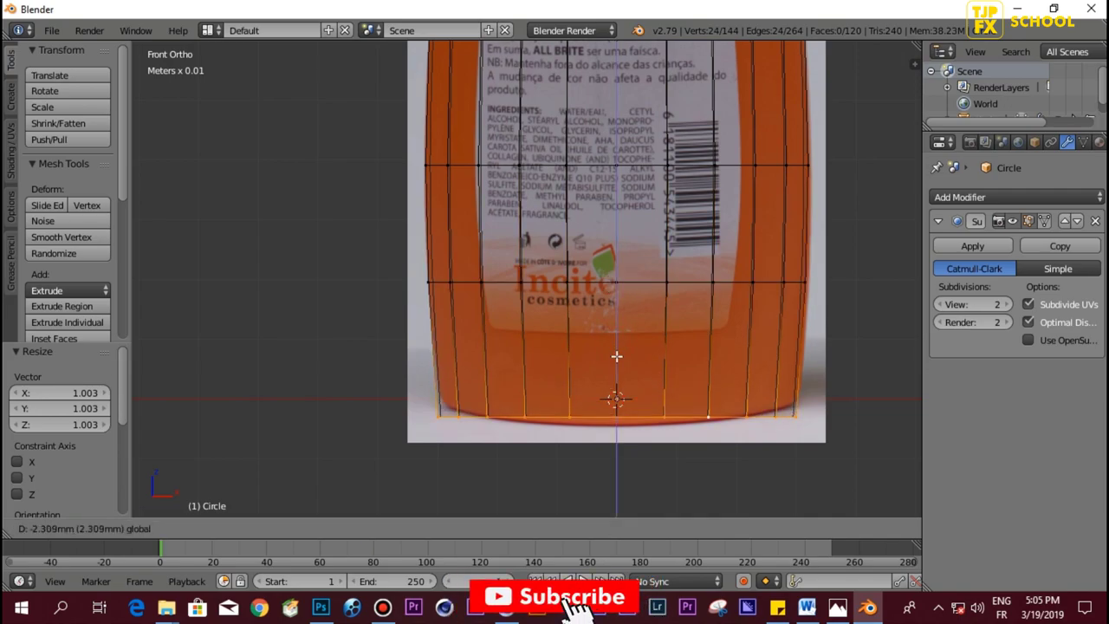
key("s")
left_click(847, 352)
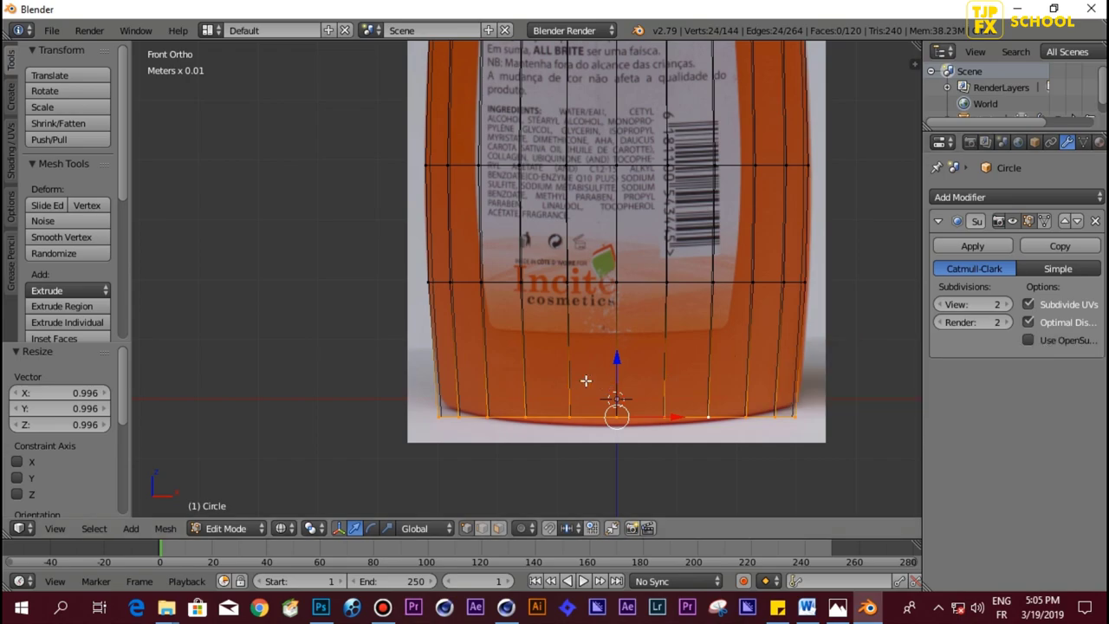
key("g")
key("z")
left_click(613, 360)
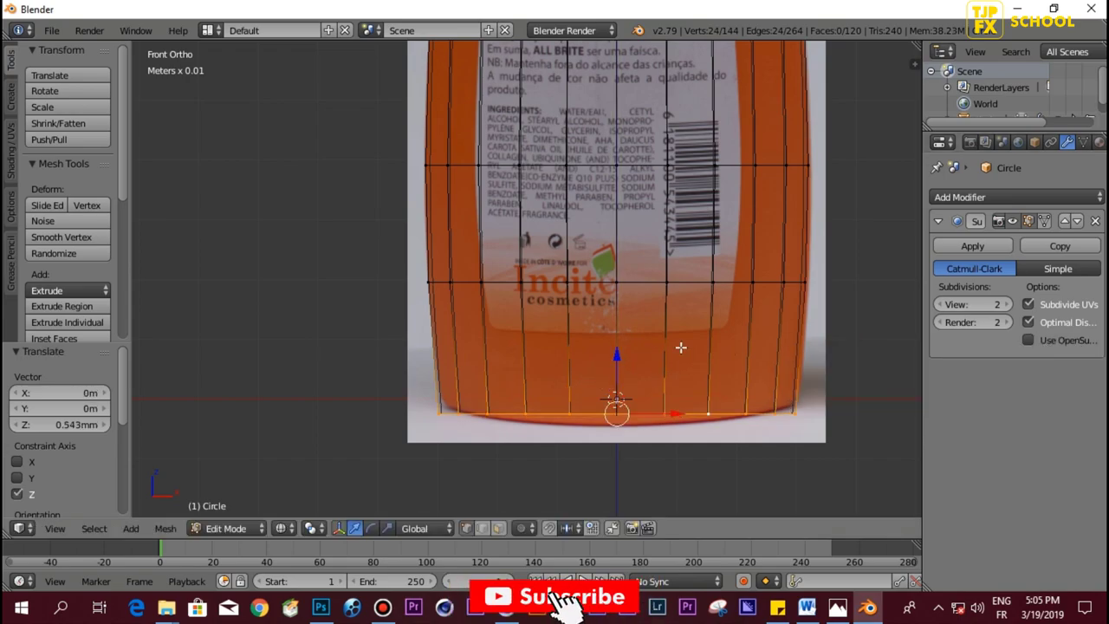
mouse_move(681, 347)
middle_mouse_down()
mouse_move(710, 379)
mouse_move(681, 231)
middle_mouse_up()
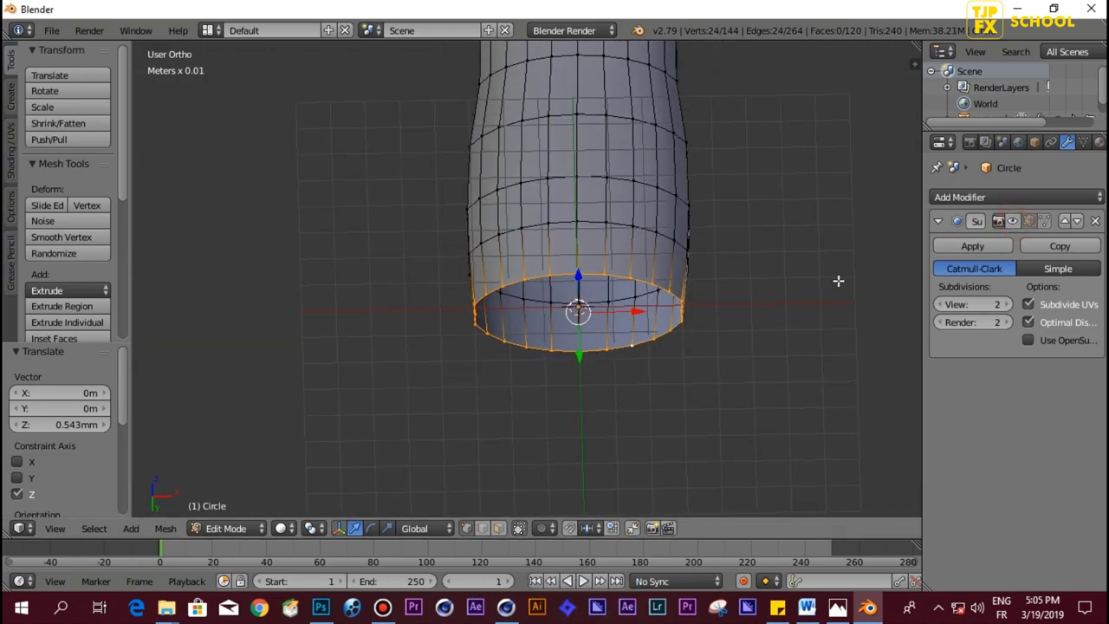
Step: Extrude two inward rings at the base, stretching the first along X and scaling the second to 0.763
mouse_move(639, 293)
middle_mouse_down()
mouse_move(621, 196)
mouse_move(688, 193)
middle_mouse_up()
key("e")
key("s")
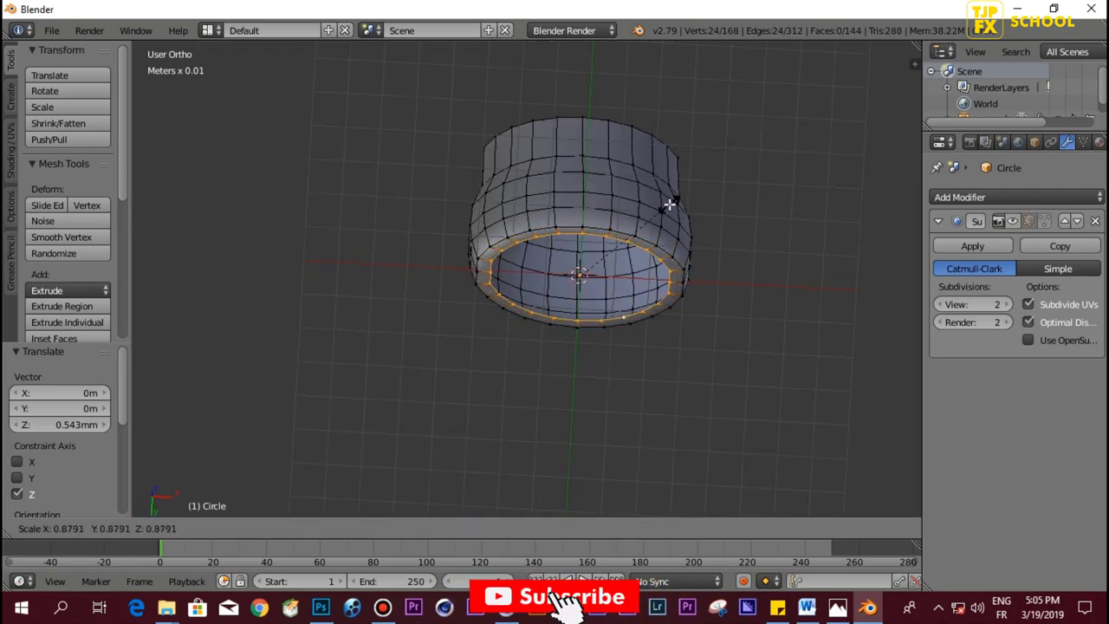
left_click(668, 203)
key("ctrl+KP_1")
scroll(667, 205, "up", 3)
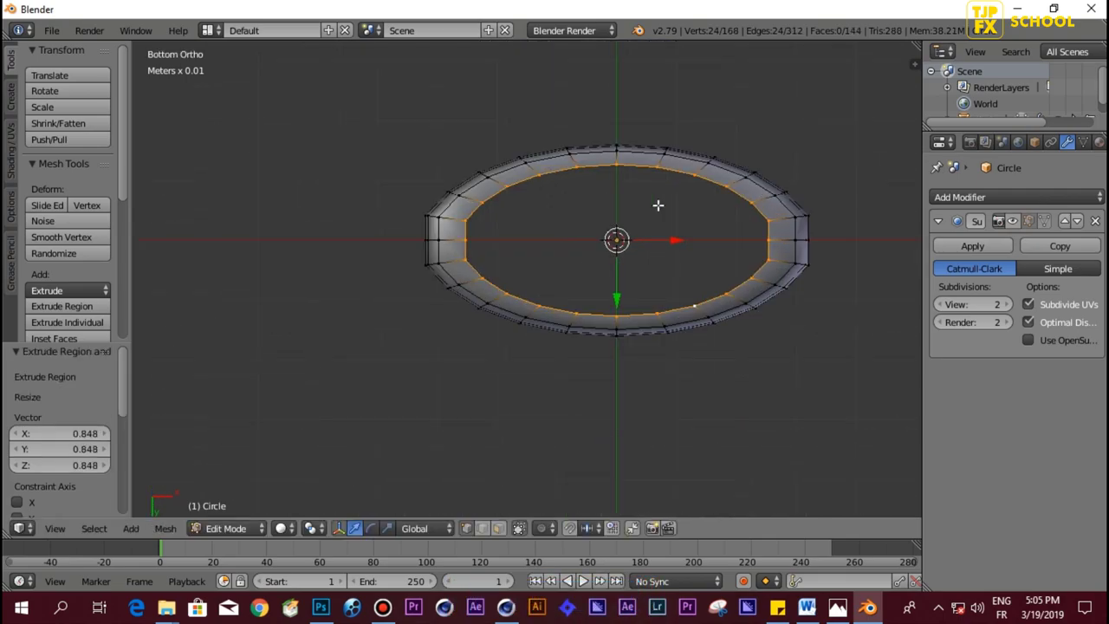
middle_click_drag(715, 199, 723, 239, "shift")
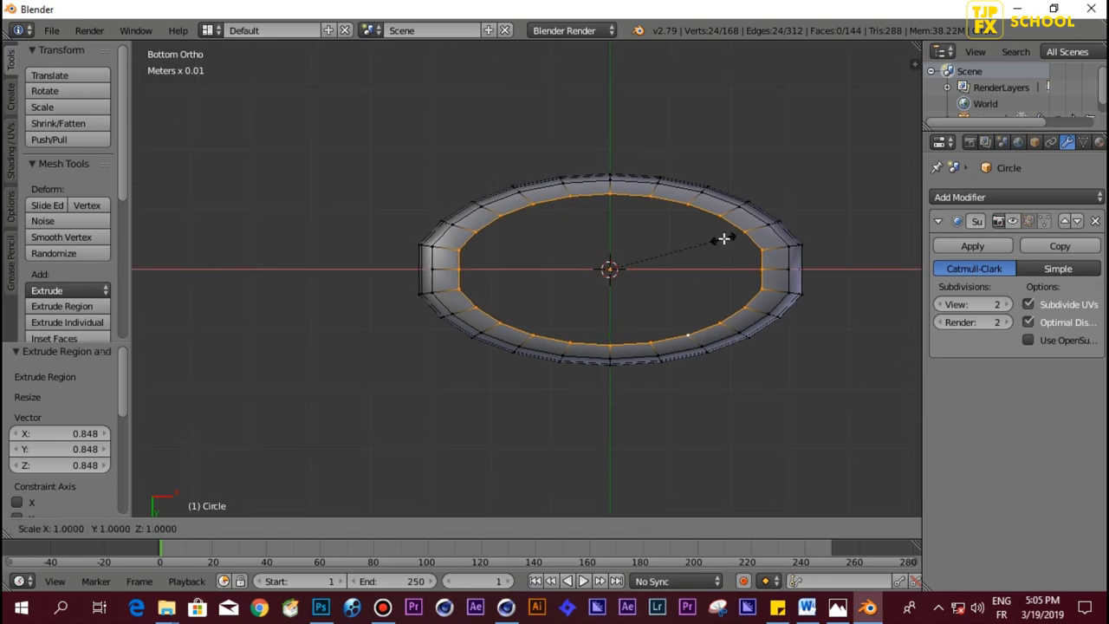
key("x")
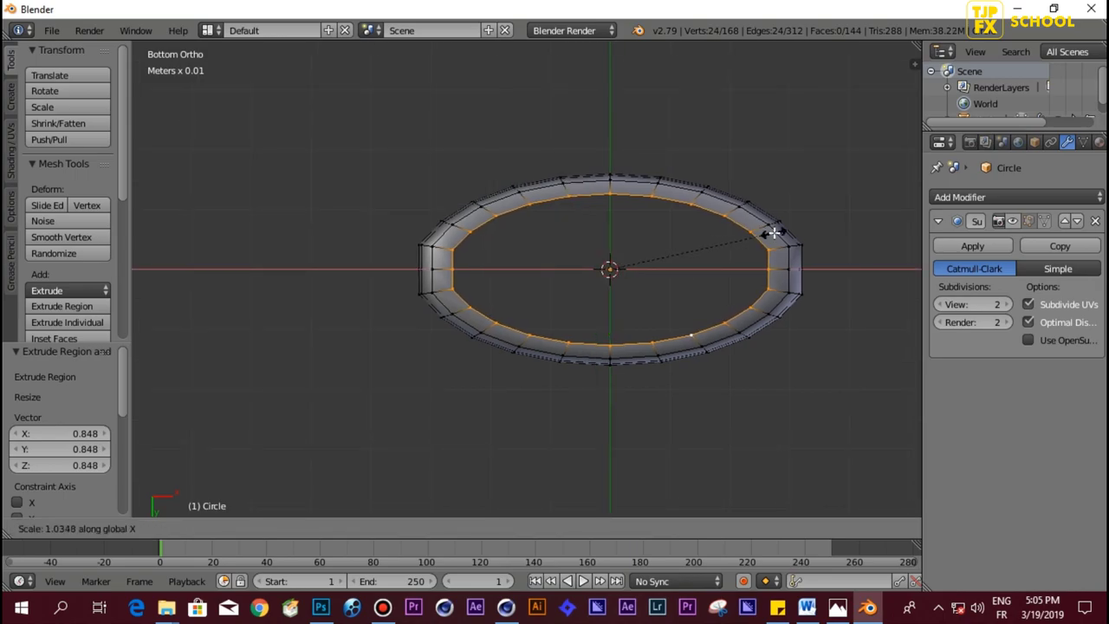
left_click(773, 232)
key("e")
key("s")
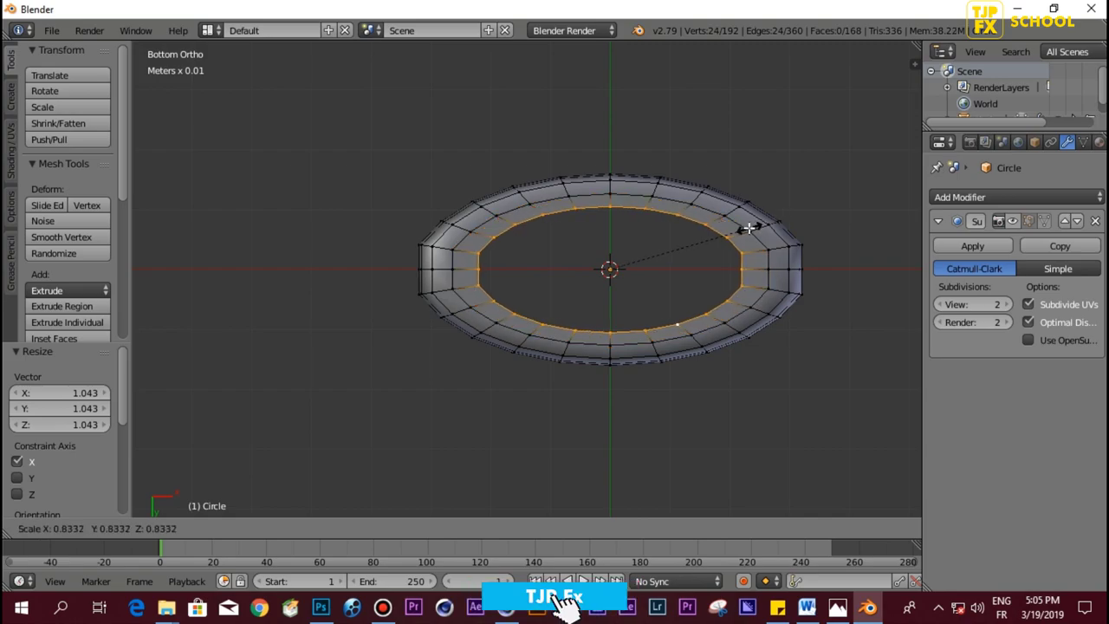
left_click(741, 229)
Step: Extrude one more inner ring at the base, scaled to 0.484
key("e")
key("s")
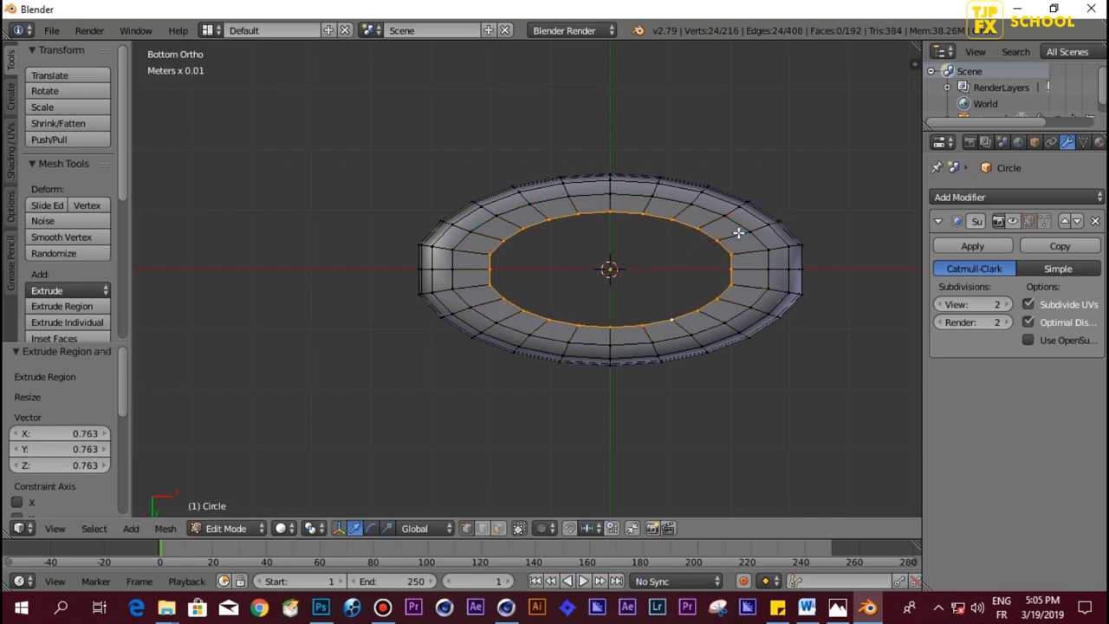
left_click(671, 253)
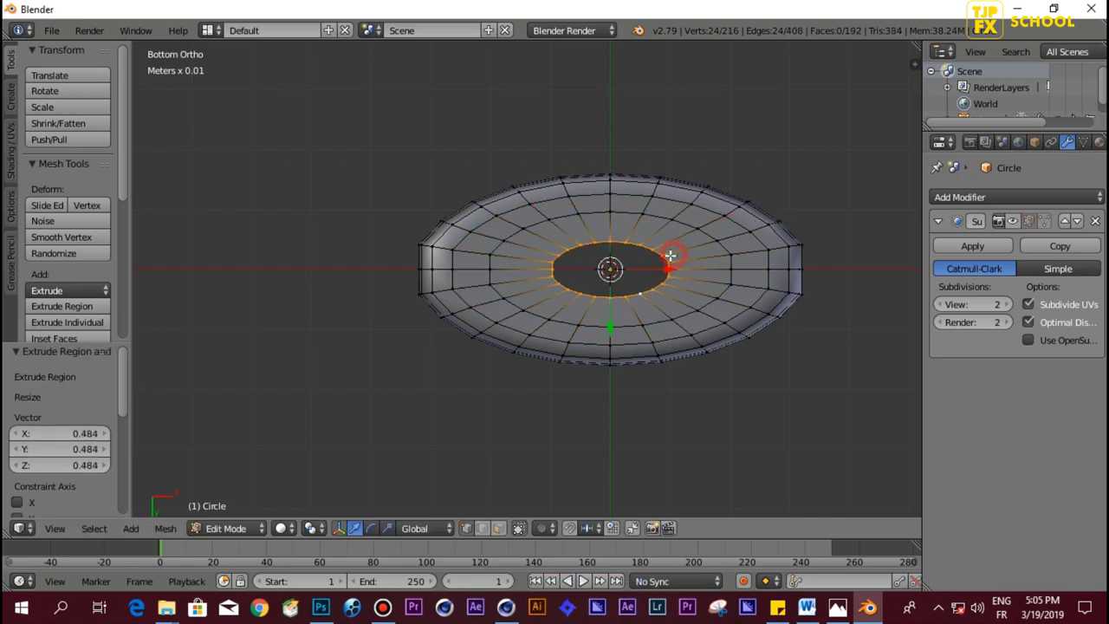
scroll(649, 262, "up", 4)
scroll(684, 253, "up", 1)
scroll(654, 270, "up", 1)
scroll(653, 269, "down", 1, "ctrl")
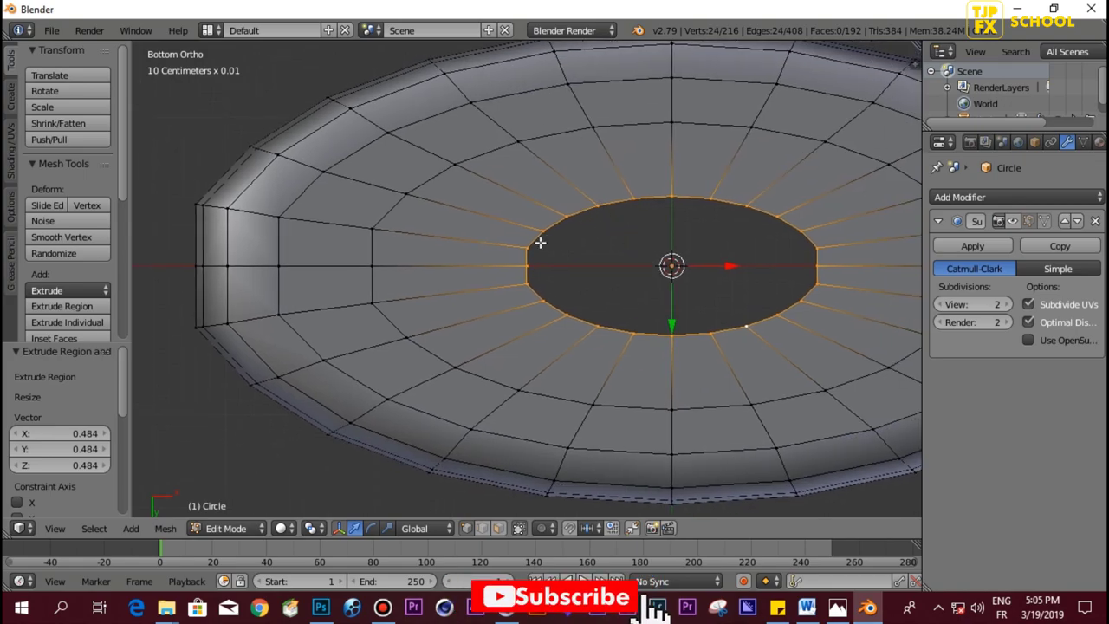
Step: Deselect the inner ring's end vertices and bridge the edge loops to fill the centre
key("c")
mouse_move(526, 244)
middle_mouse_down()
mouse_move(528, 272)
mouse_move(537, 243)
middle_mouse_up()
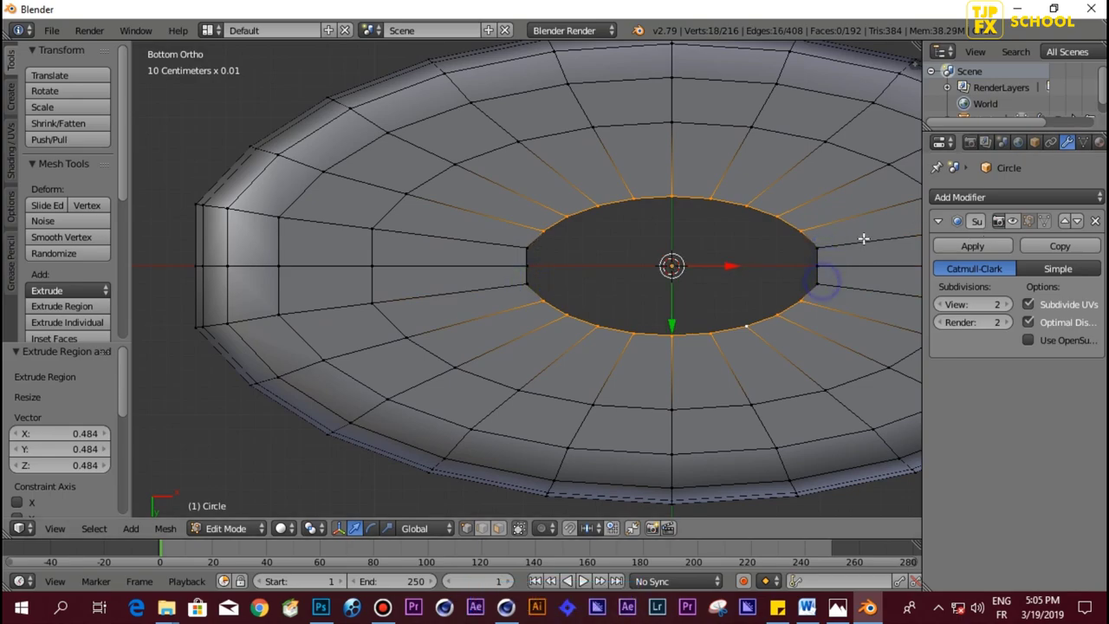
key("ctrl+e")
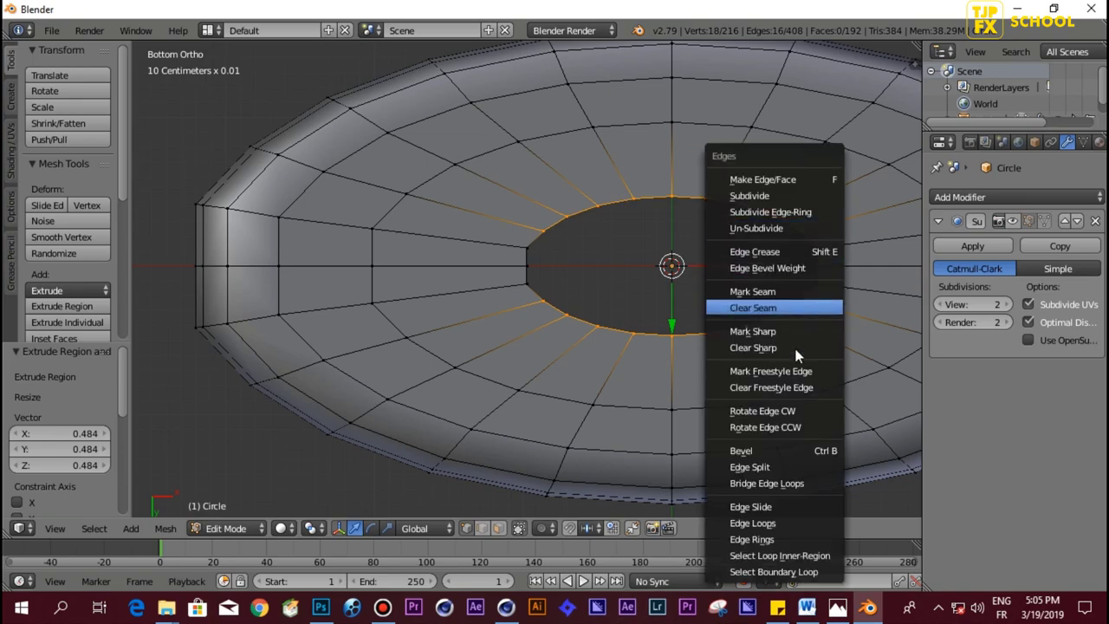
left_click(767, 484)
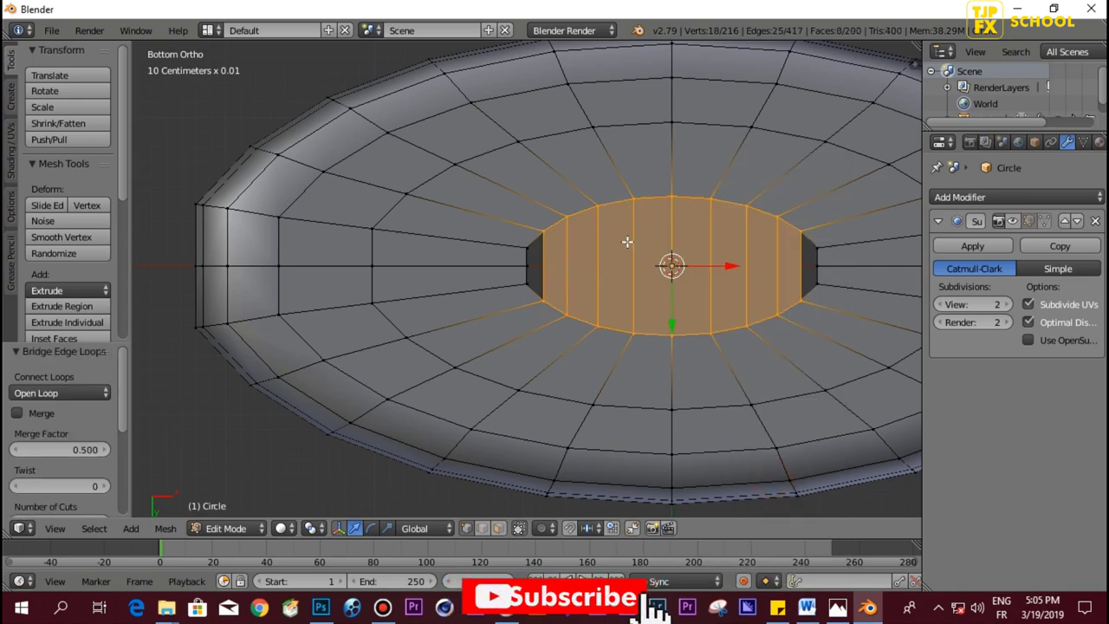
Step: Add a centred loop cut lengthwise through the bridged base faces
key("ctrl+r")
left_click(568, 269)
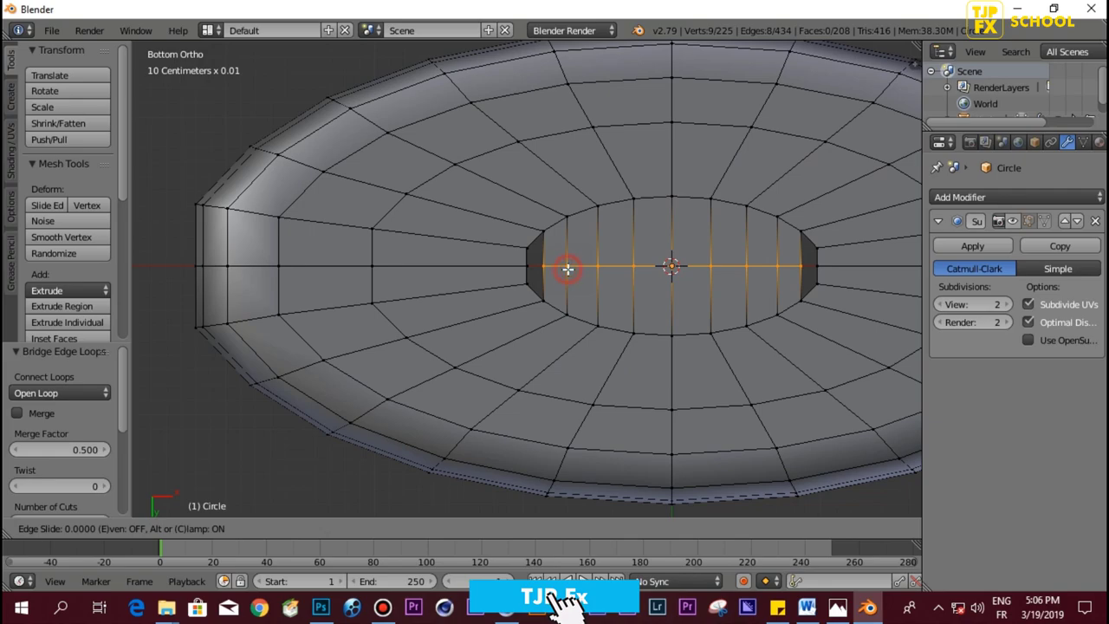
right_click(567, 267)
scroll(567, 267, "up", 3)
Step: Fill the upper and lower parts of the left-end gap with faces
right_click(527, 225)
right_click(555, 198, "shift")
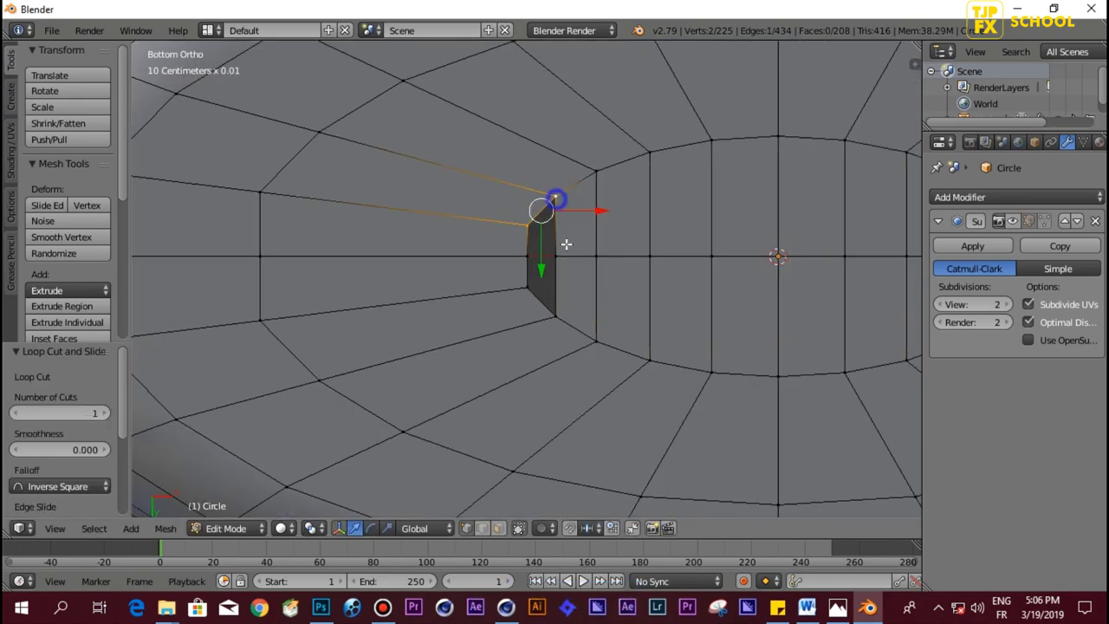
right_click(527, 255, "shift")
key("f")
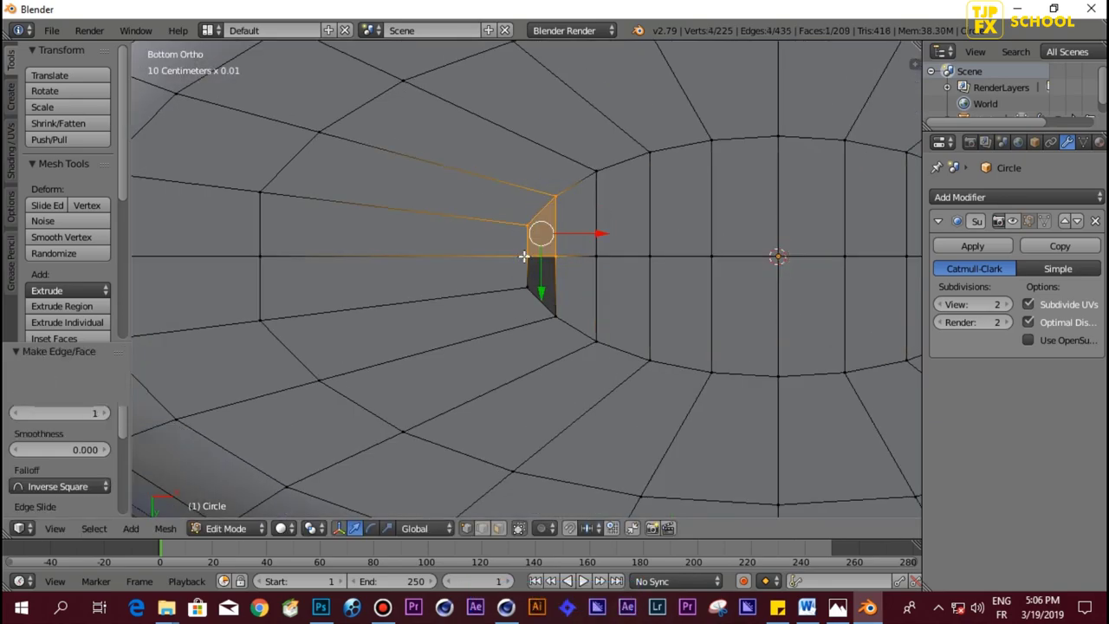
right_click(526, 256)
right_click(527, 284, "shift")
right_click(555, 317, "shift")
right_click(555, 257, "shift")
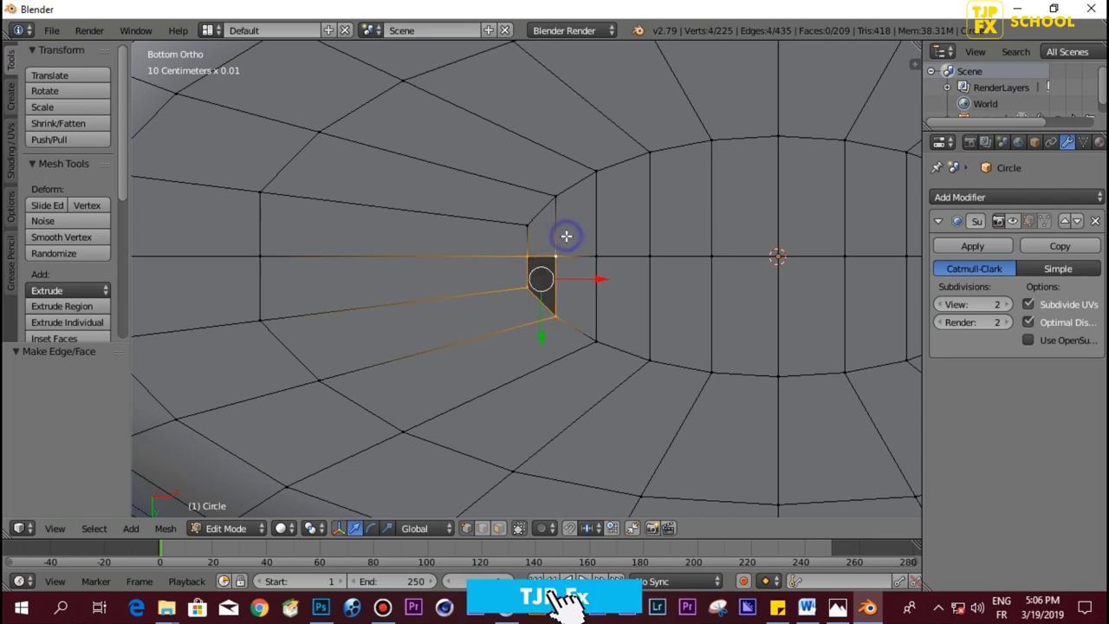
key("f")
Step: Fill the upper and lower parts of the right-end gap with faces
middle_click_drag(814, 260, 485, 268, "shift")
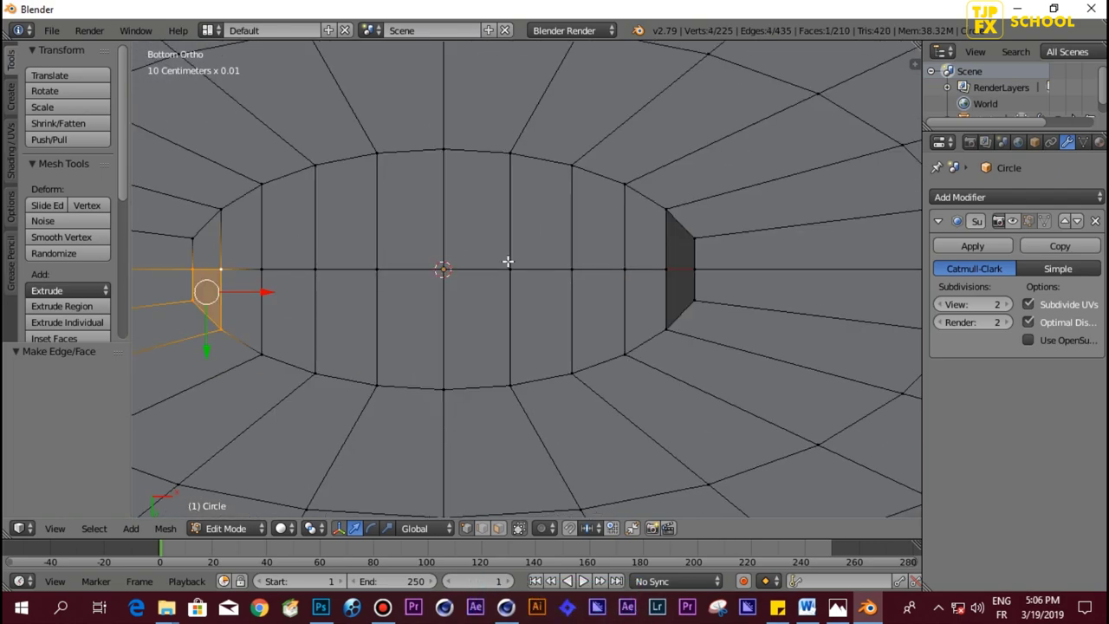
right_click(668, 204)
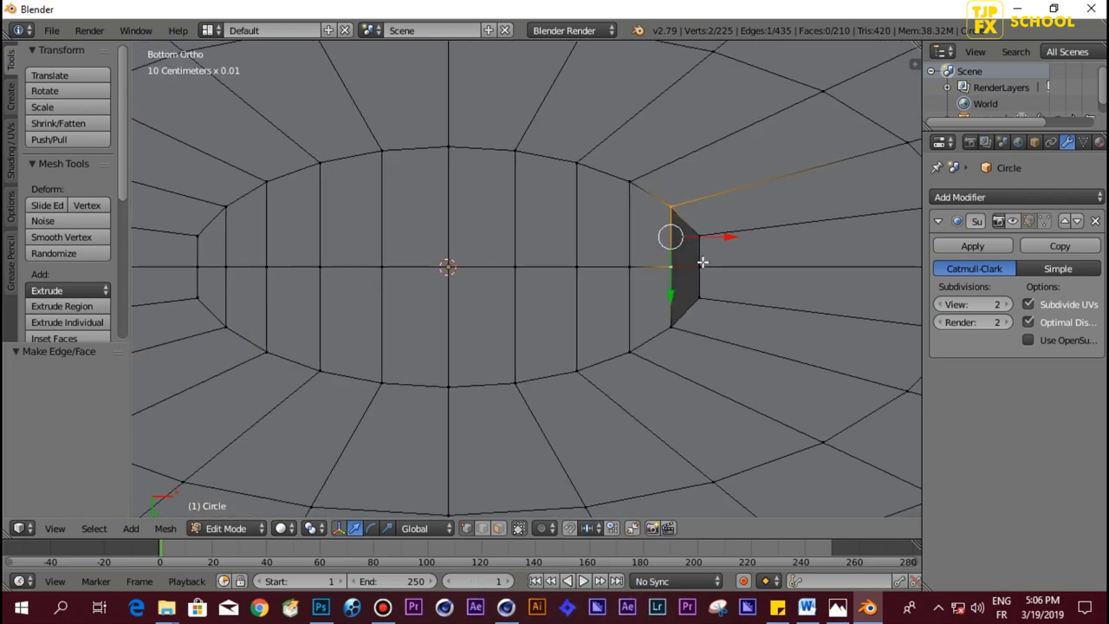
right_click(705, 233, "ctrl")
key("f")
right_click(670, 265)
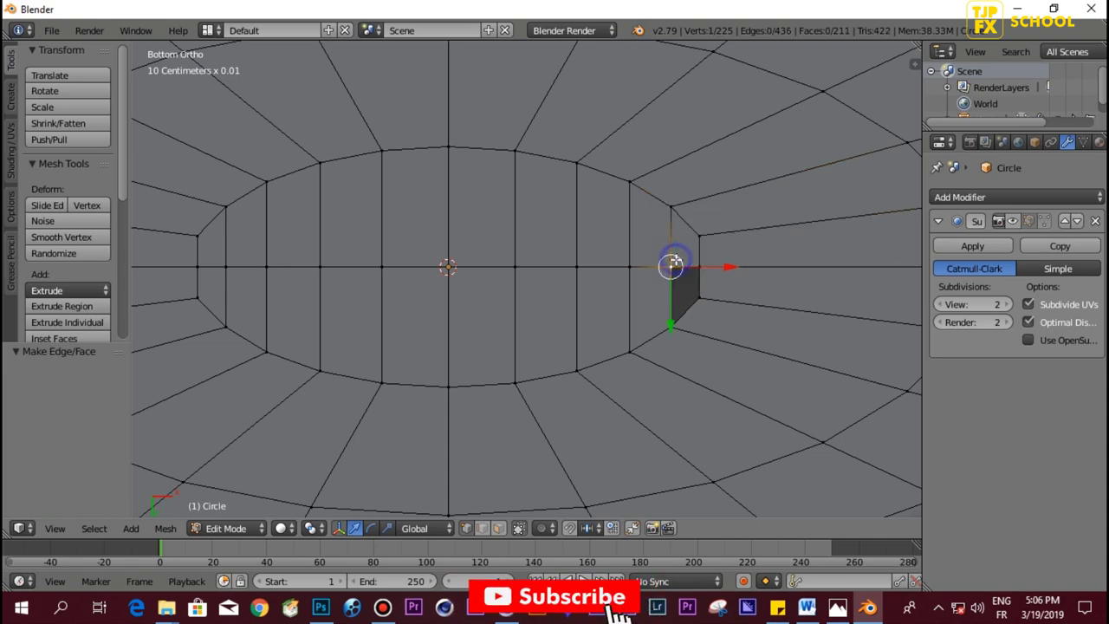
right_click(670, 324)
right_click(704, 303, "ctrl")
right_click(709, 272, "ctrl")
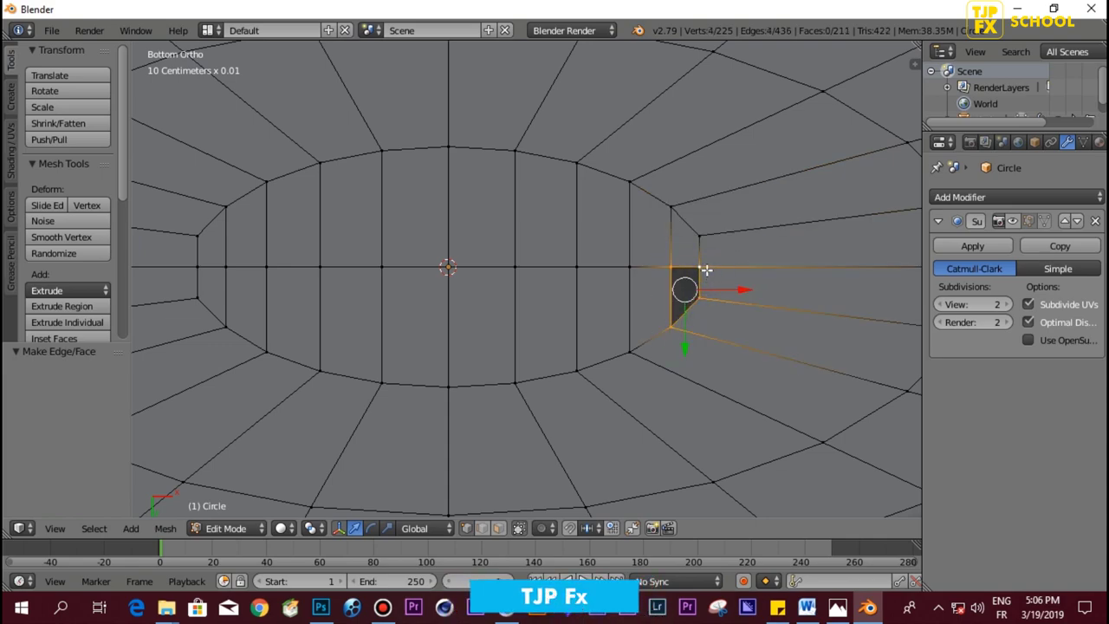
key("f")
right_click(464, 263)
Step: Grow the selection, undo back to the four central faces, and switch to Face select mode
key("ctrl+KP_Add")
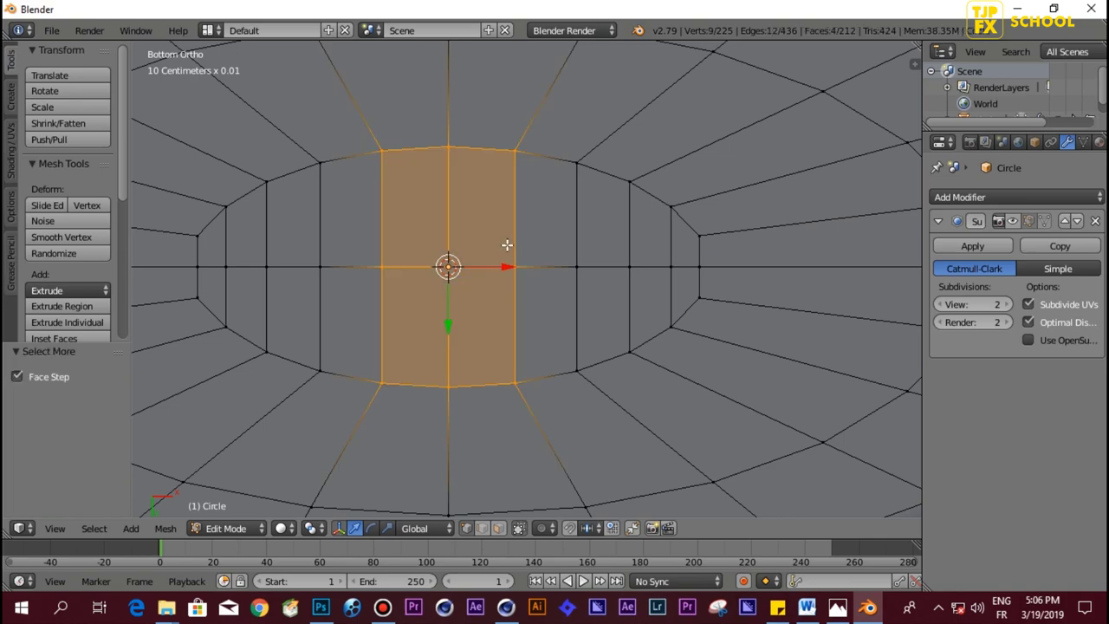
key("ctrl+KP_Add")
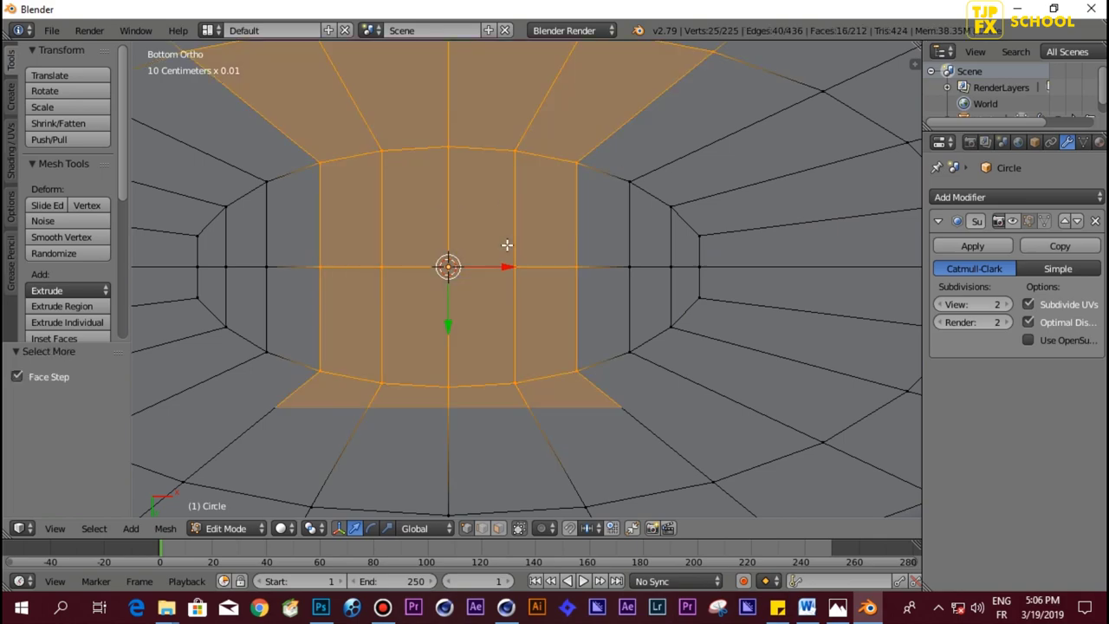
key("ctrl+KP_Add")
key("ctrl+z")
key("ctrl+z")
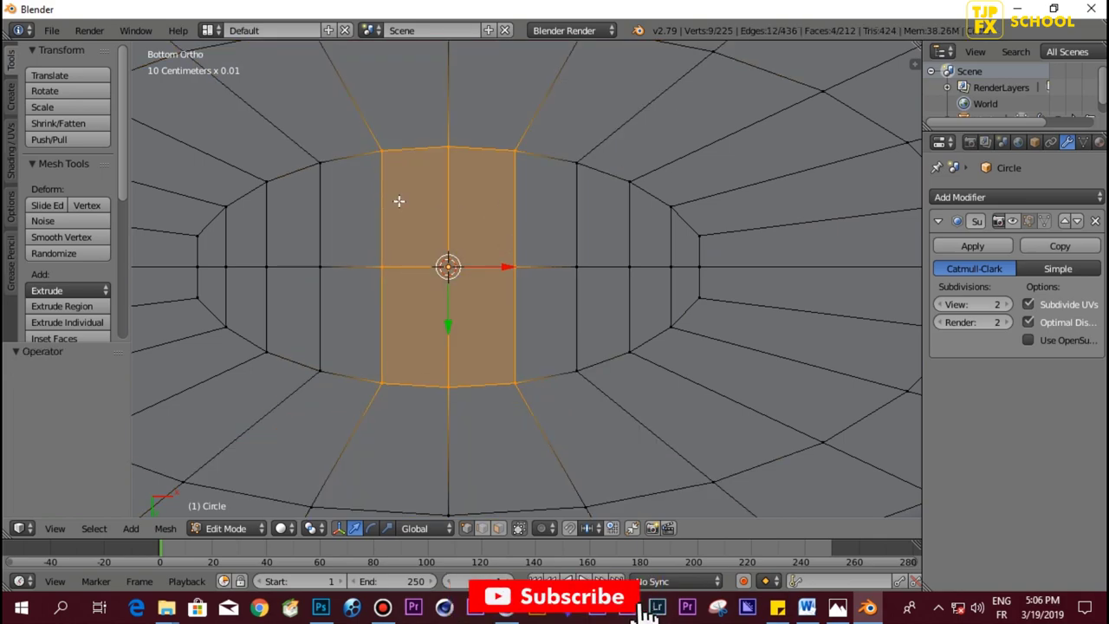
key("ctrl+Tab")
left_click(343, 234)
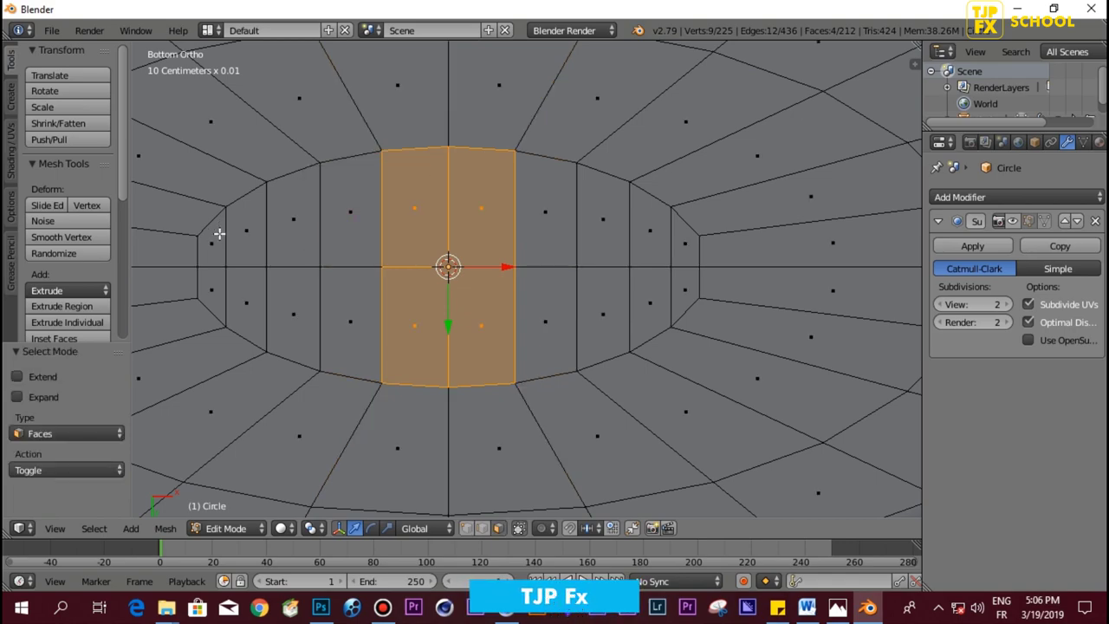
Step: Add the remaining left-side faces of the inner oval to the selection
right_click(213, 240, "shift")
right_click(212, 271, "shift")
right_click(270, 213, "shift")
right_click(238, 281, "shift")
right_click(249, 228, "shift")
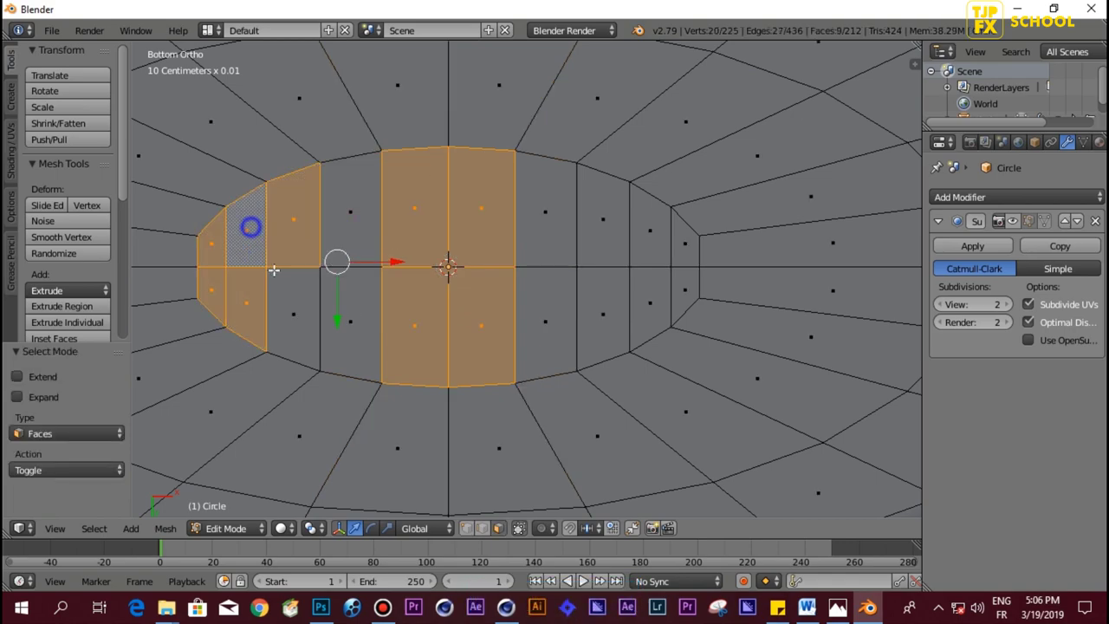
right_click(283, 294, "shift")
right_click(345, 194, "shift")
right_click(365, 287, "shift")
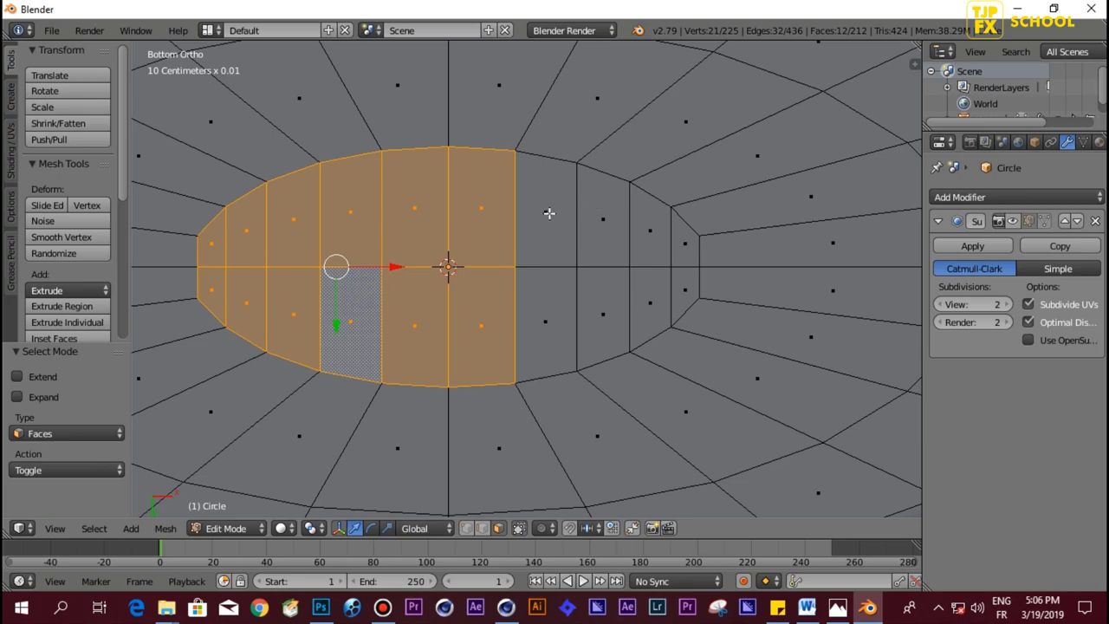
Step: Add the remaining right-side faces of the inner oval to the selection
right_click(549, 213, "shift")
right_click(615, 224, "shift")
right_click(564, 289, "shift")
right_click(606, 290, "shift")
right_click(648, 294, "shift")
right_click(646, 231, "shift")
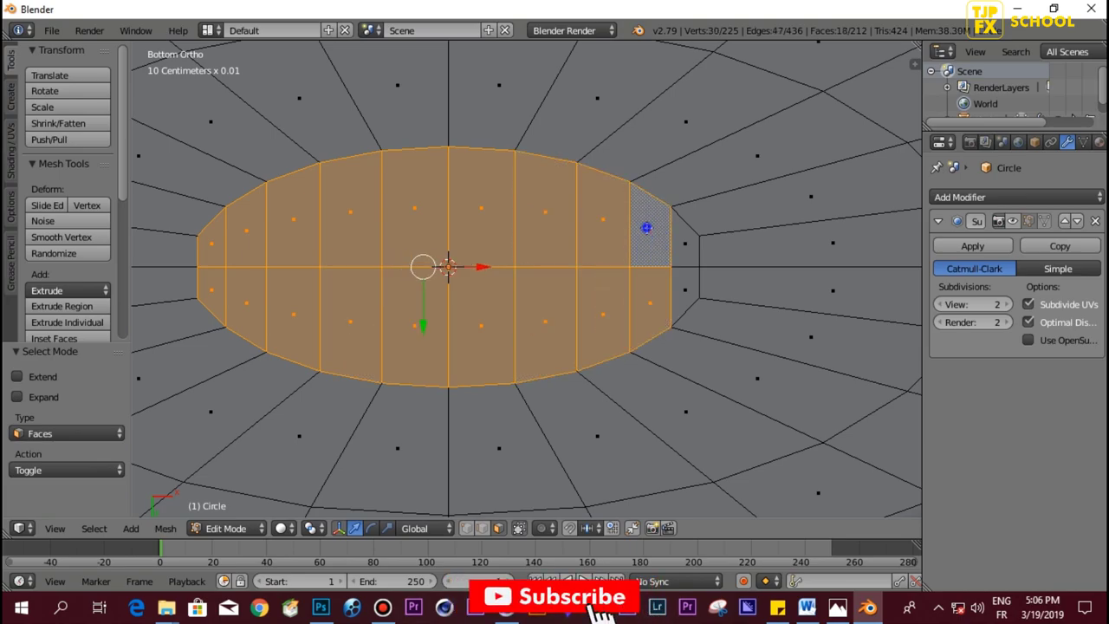
right_click(682, 242, "shift")
right_click(684, 284, "shift")
Step: From the front view, raise the selected inner-oval base faces slightly along Z
key("KP_1")
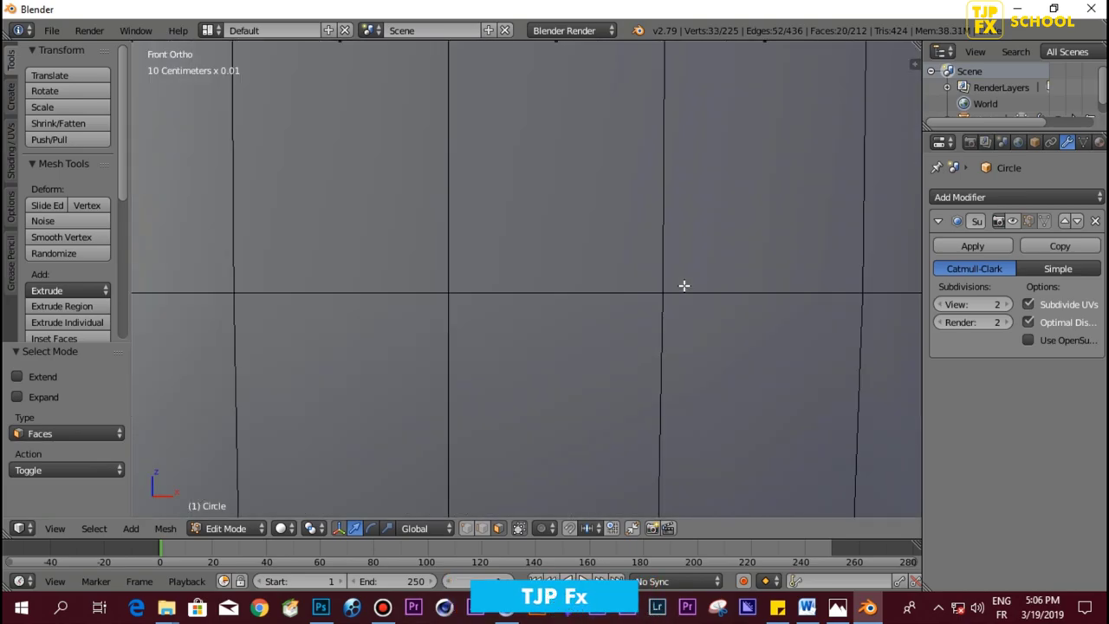
scroll(687, 286, "down", 3)
scroll(680, 295, "down", 2)
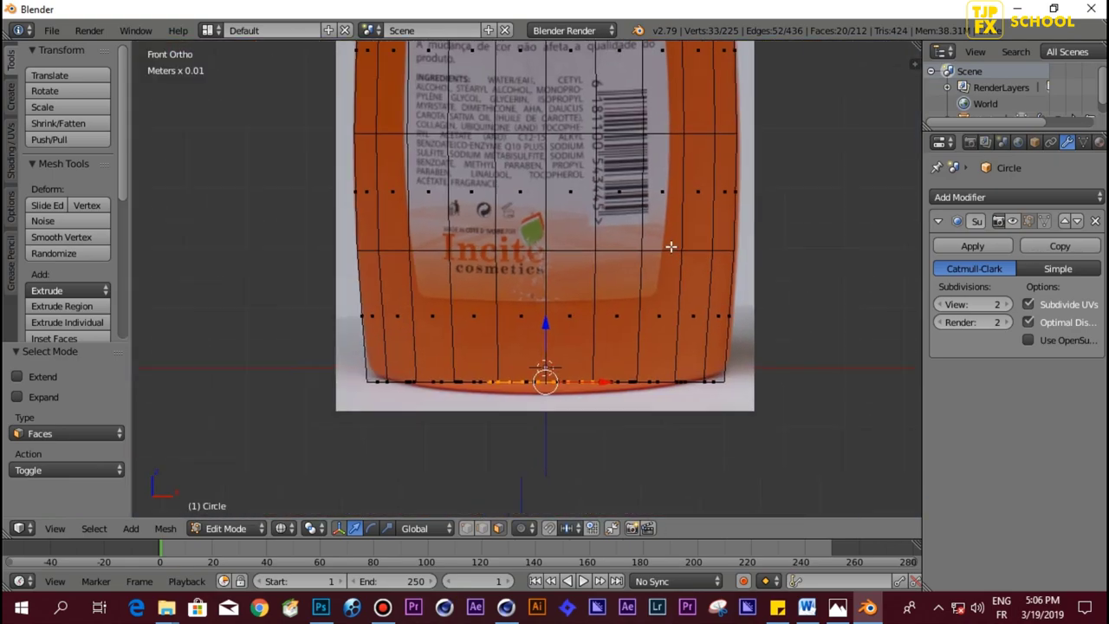
scroll(598, 298, "up", 1)
scroll(598, 298, "up", 1)
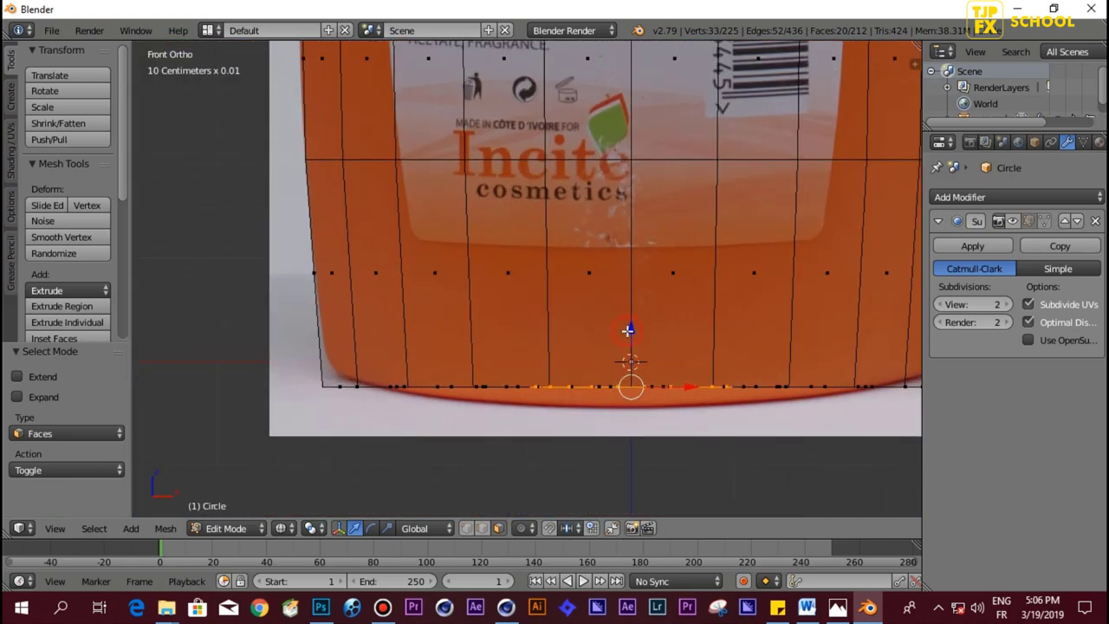
left_click_drag(627, 330, 648, 324)
key("ctrl+KP_Add")
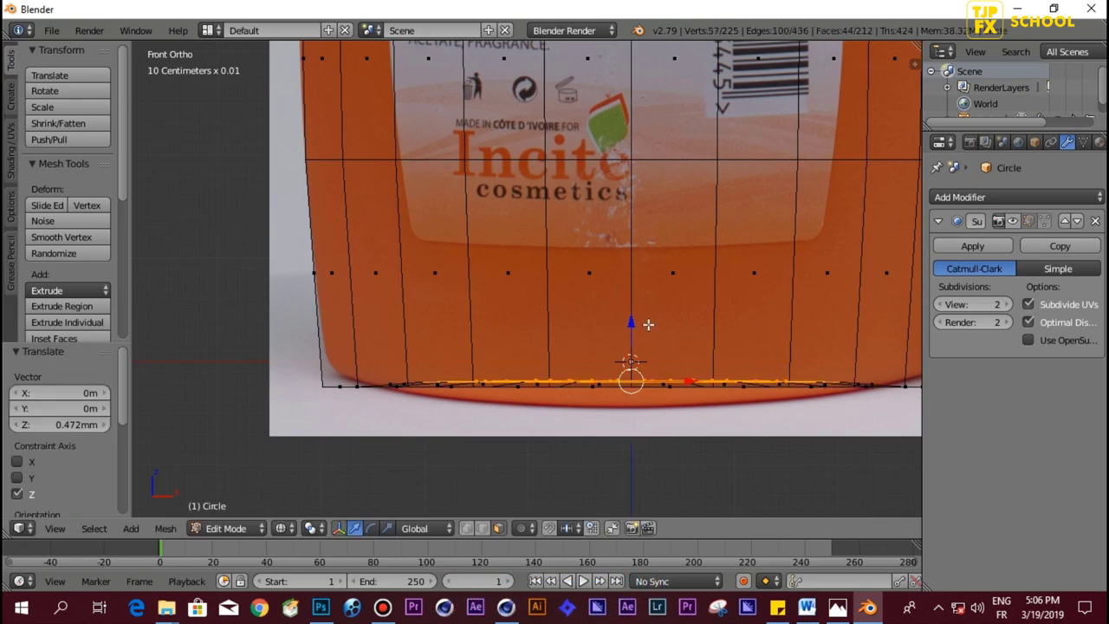
Step: Grow the selection by one ring, nudge it upward, then shrink back to the inner oval
key("ctrl+KP_Add")
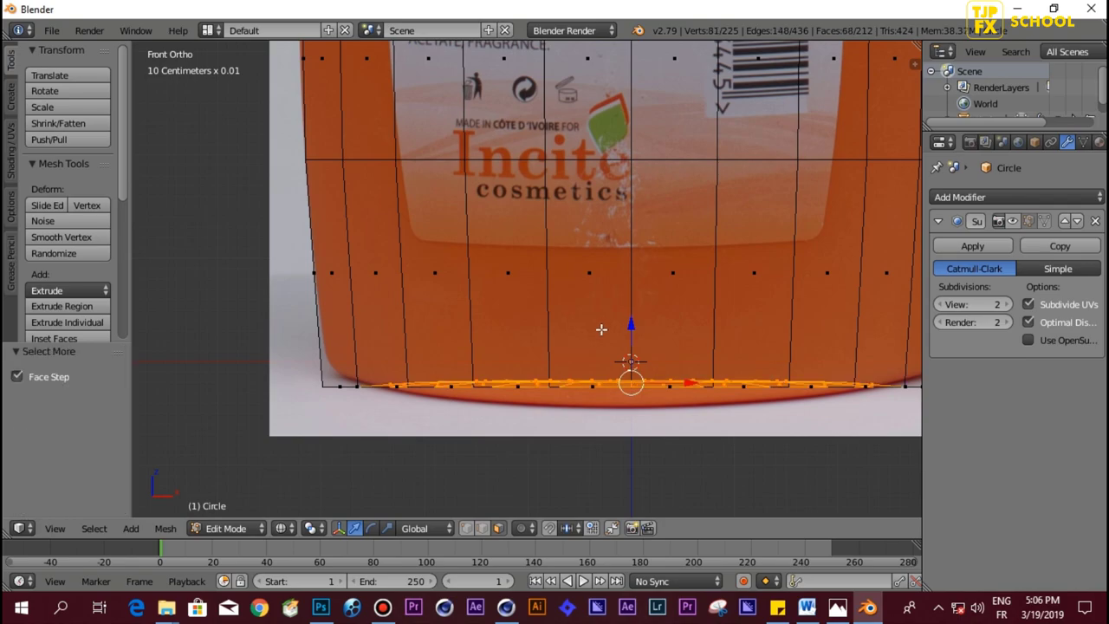
key("g")
left_click(635, 325)
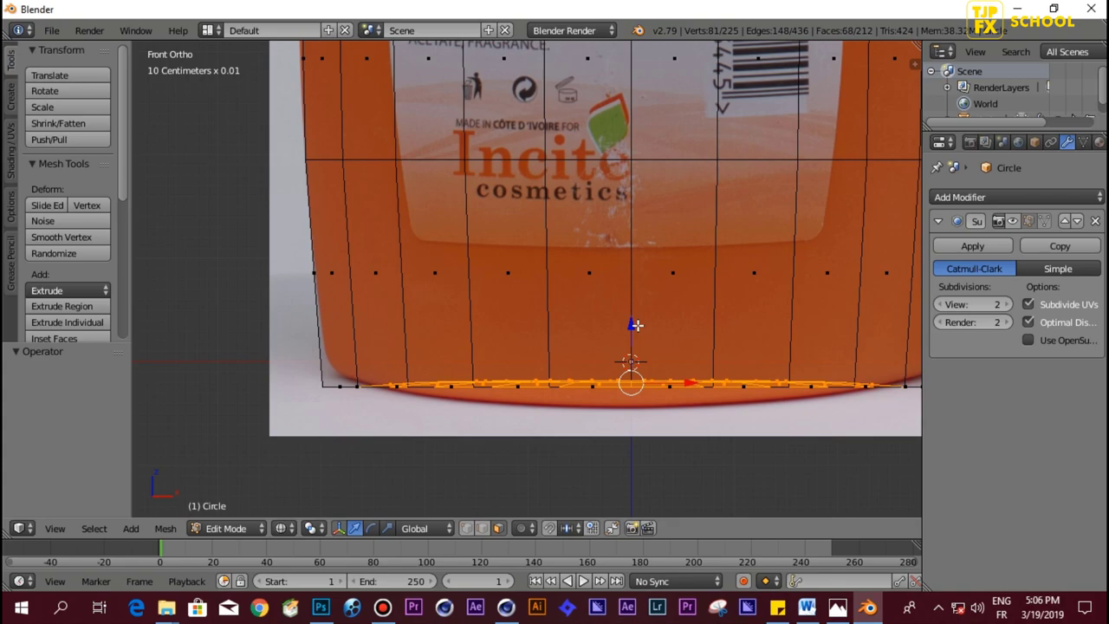
key("ctrl+KP_Subtract")
Step: Orbit to view the base disc, switch to Edge select, and pick the base's outer edge loop
middle_click_drag(636, 324, 630, 318)
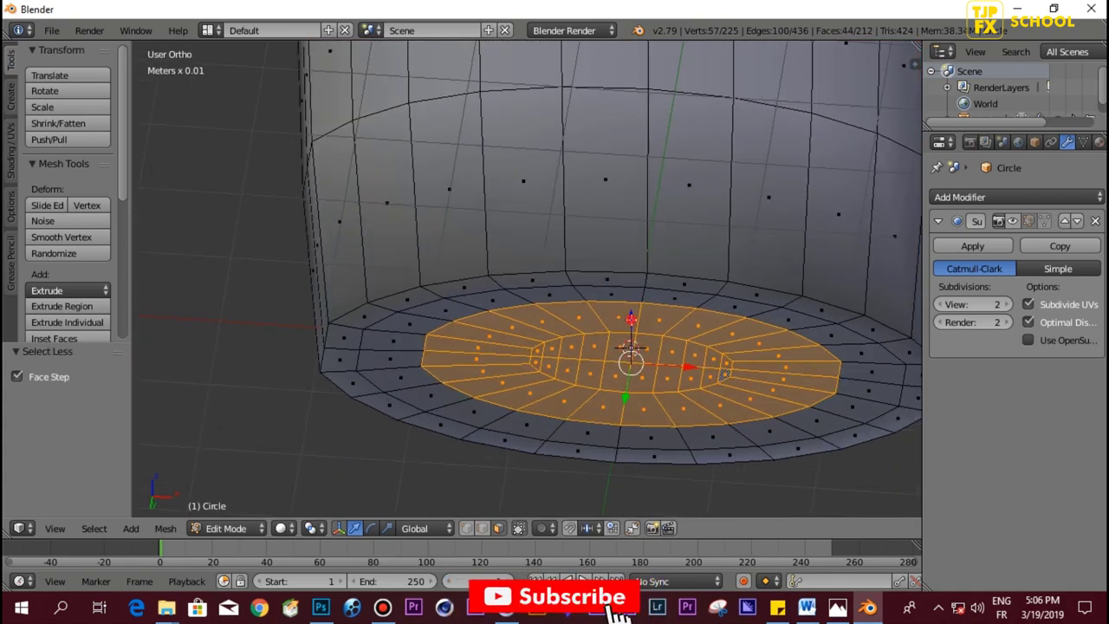
left_click_drag(630, 318, 635, 319)
middle_click_drag(545, 316, 559, 211)
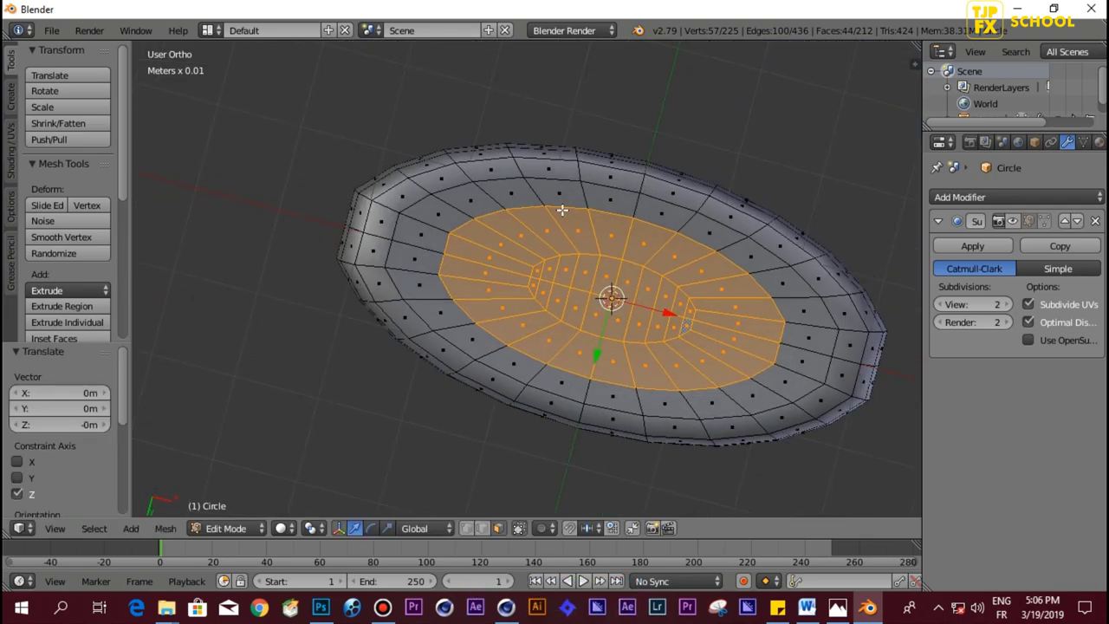
key("ctrl+Tab")
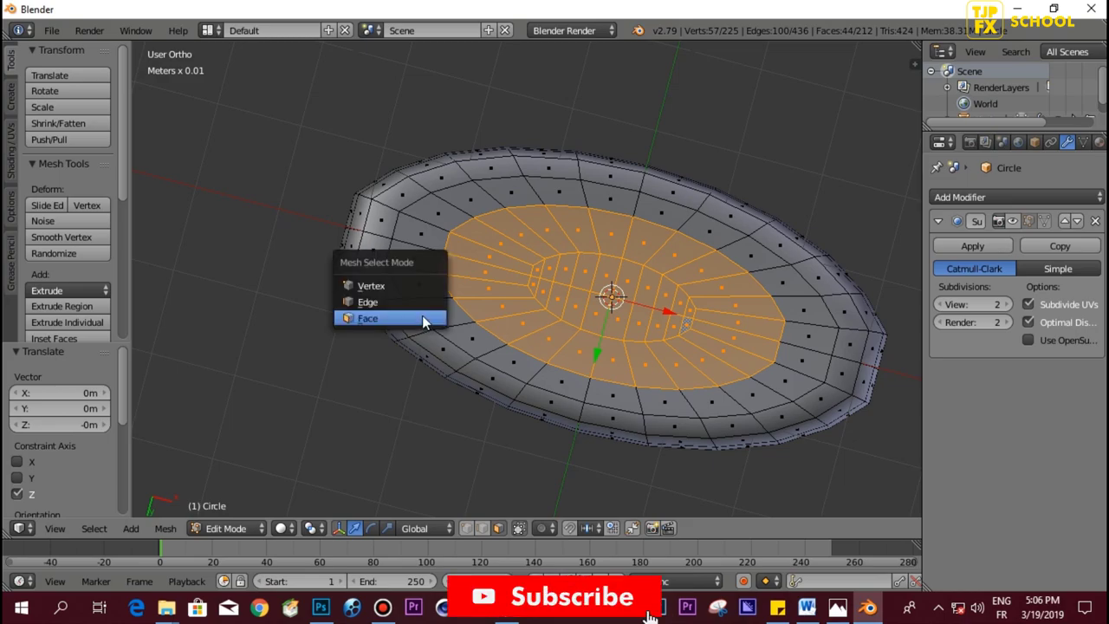
left_click(383, 310)
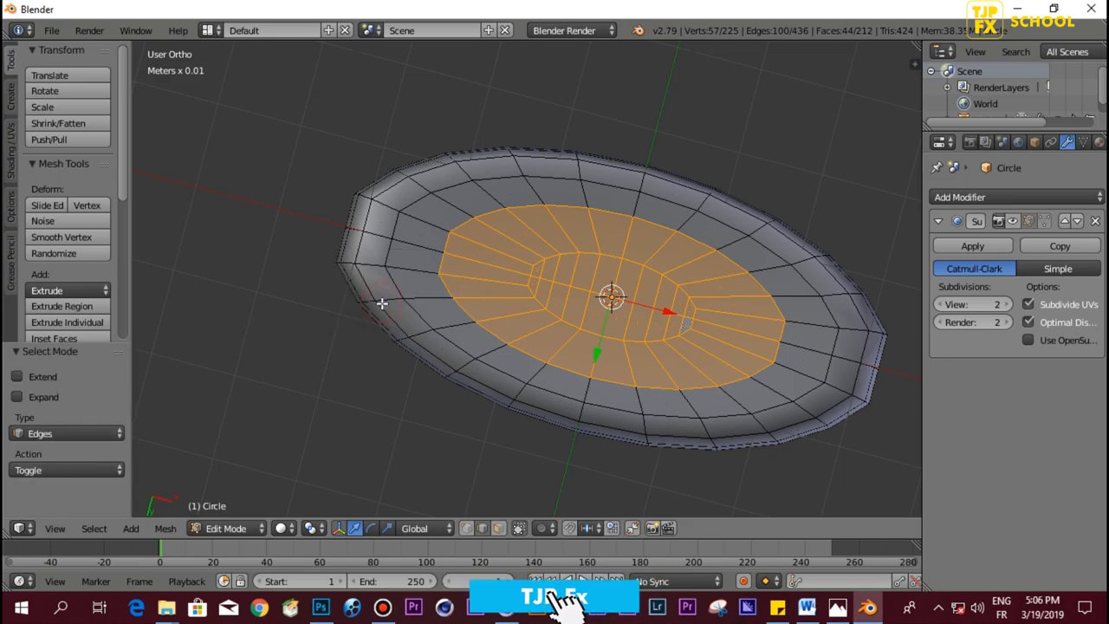
right_click(394, 284, "alt")
Step: Lower the base rim loop along Z and reposition the neighbouring edge loop
middle_click_drag(583, 269, 560, 367)
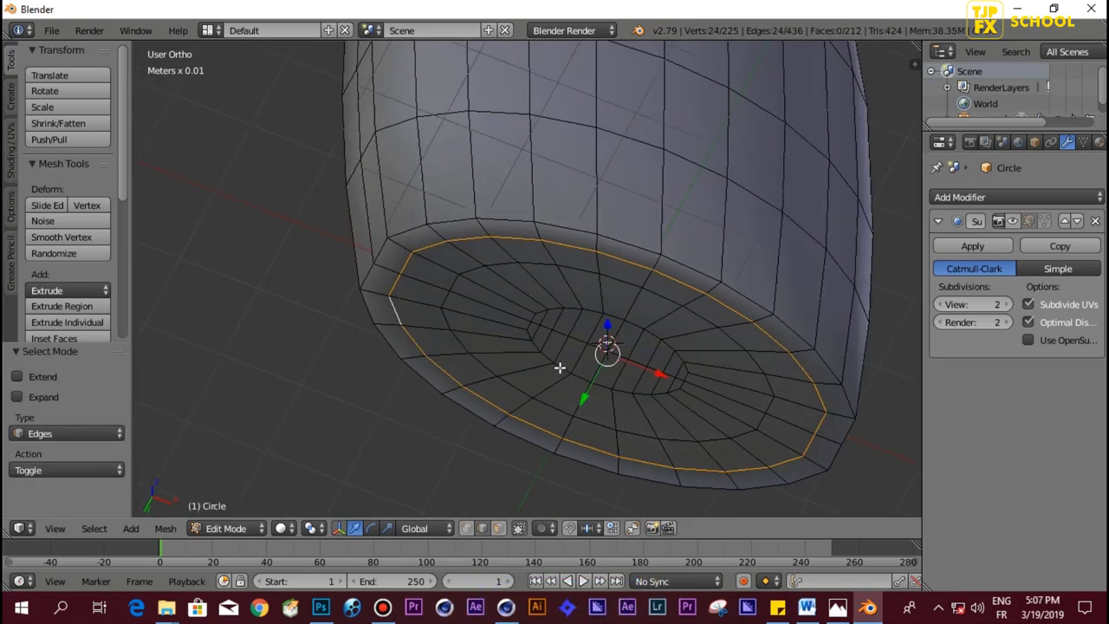
key("g")
key("z")
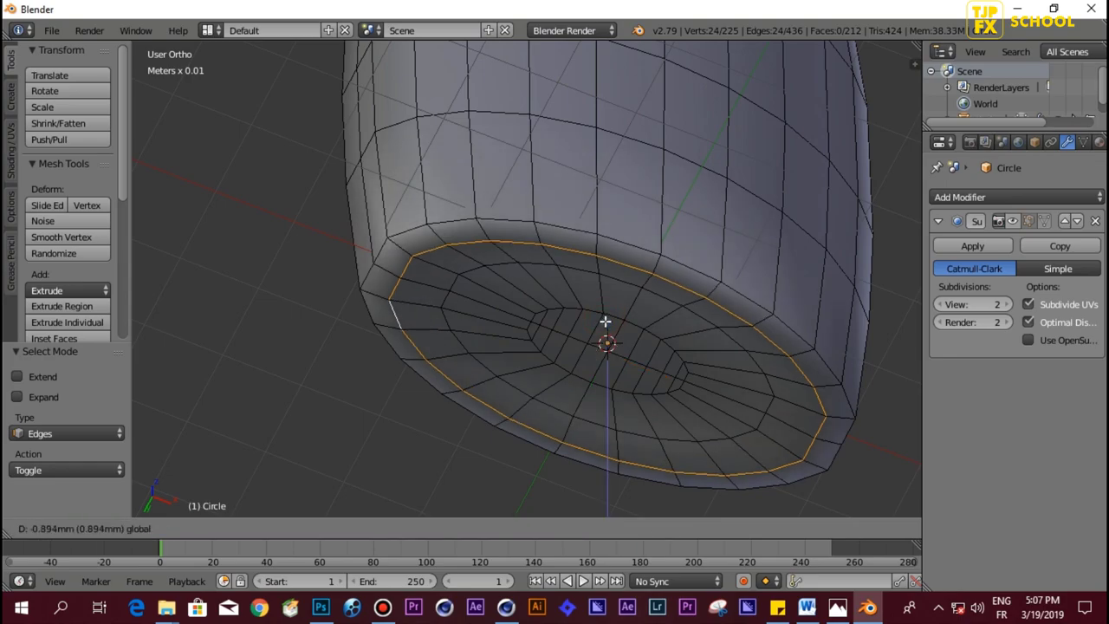
left_click(605, 322)
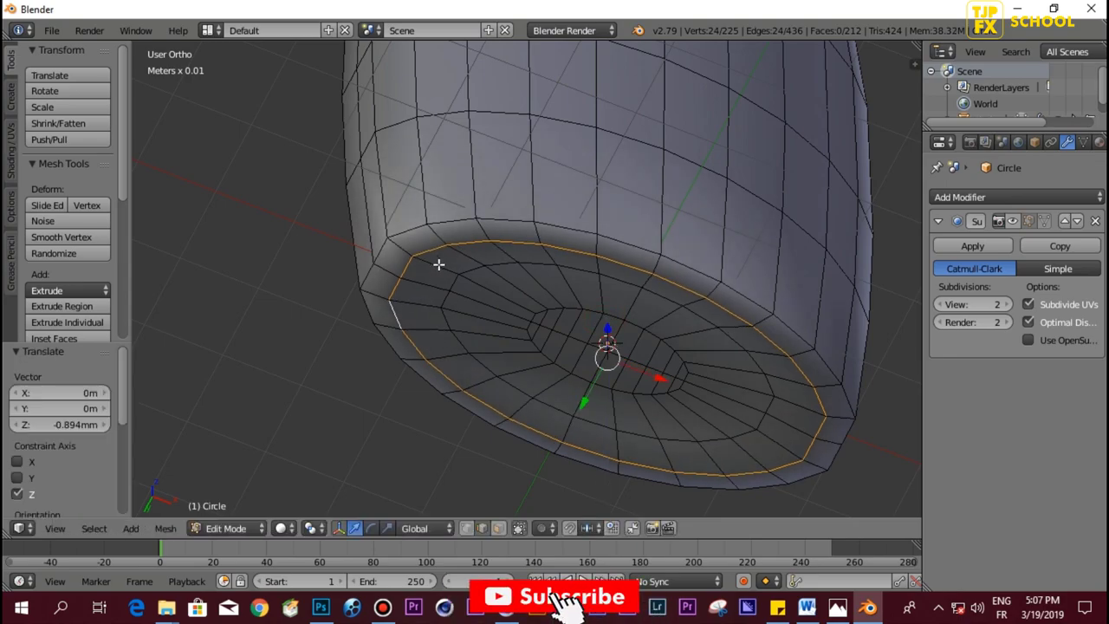
key("g")
key("g")
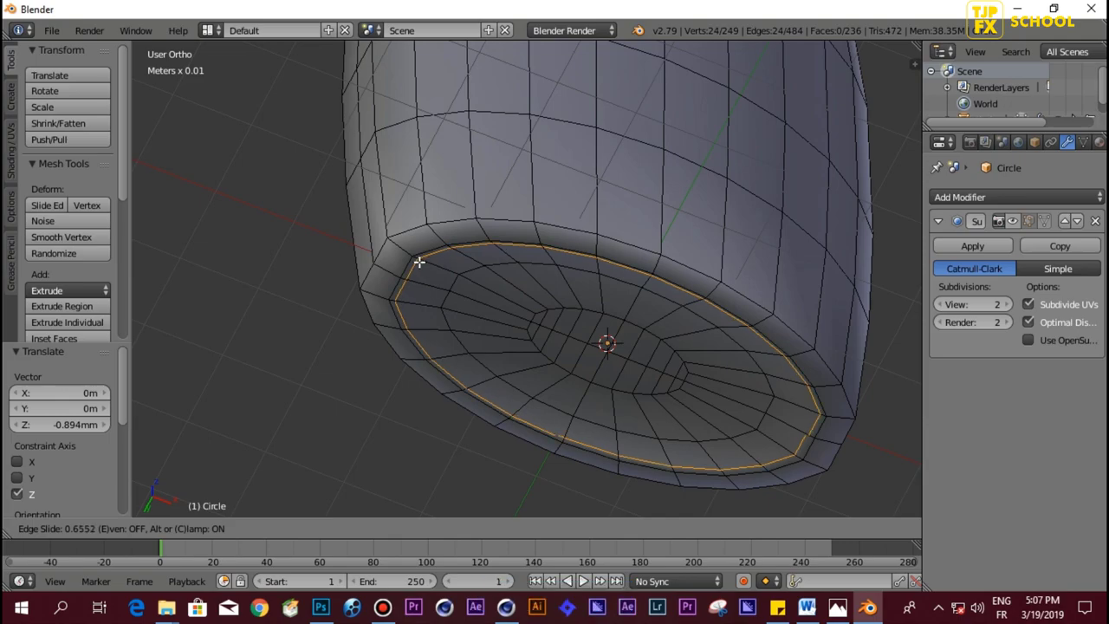
left_click(418, 261)
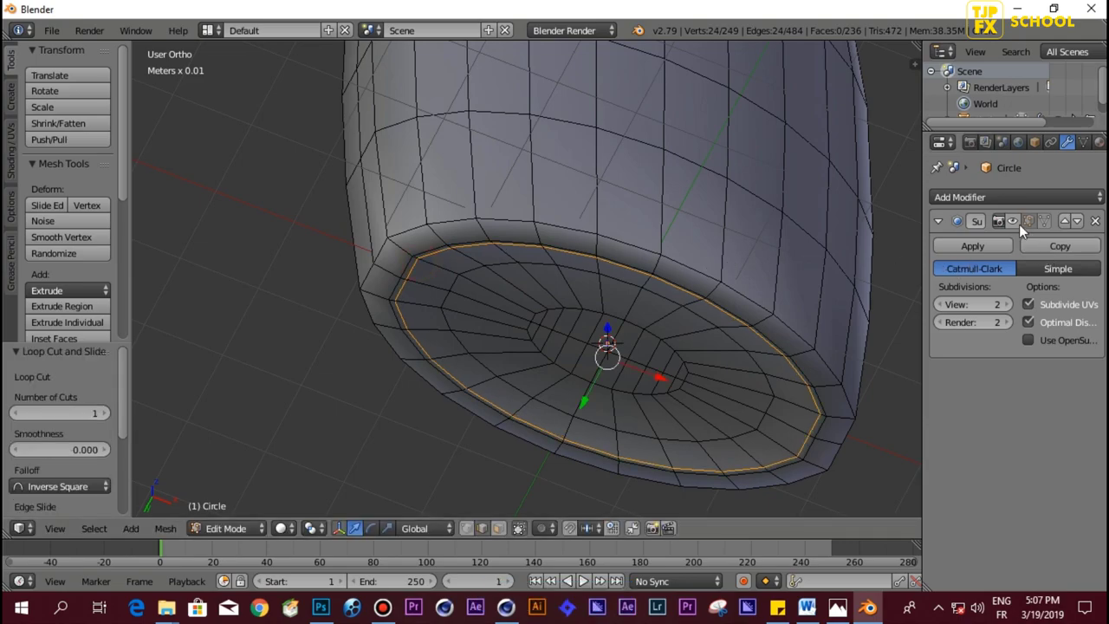
Step: Add a loop cut near the upper rim, enable edit-cage display, and inspect the smoothed bottle
key("ctrl+r")
left_click(438, 209)
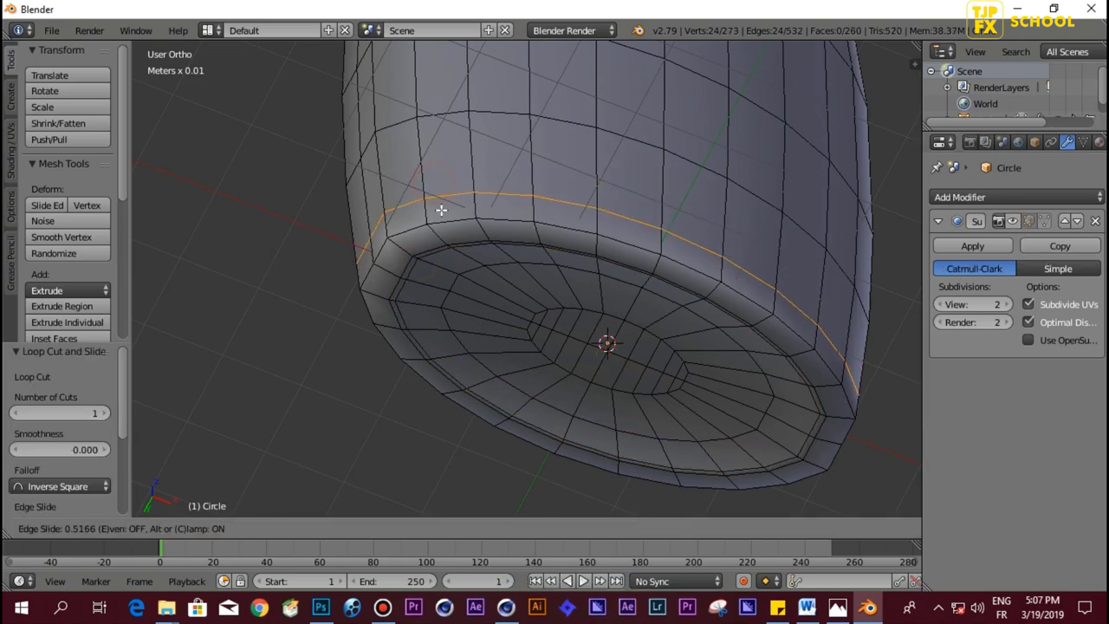
left_click(447, 225)
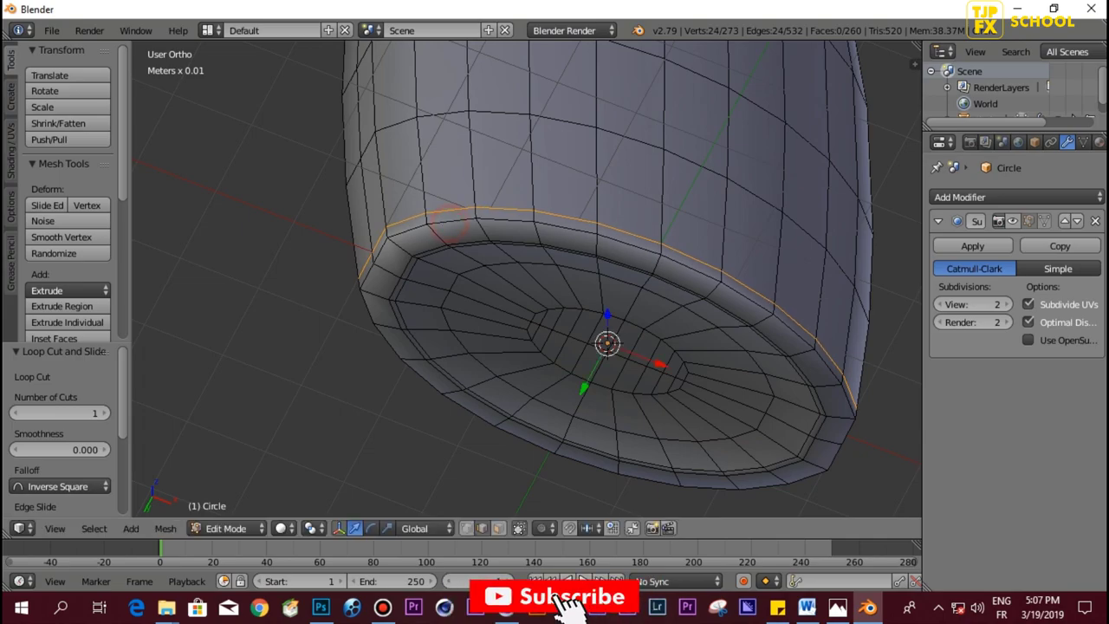
left_click(1026, 221)
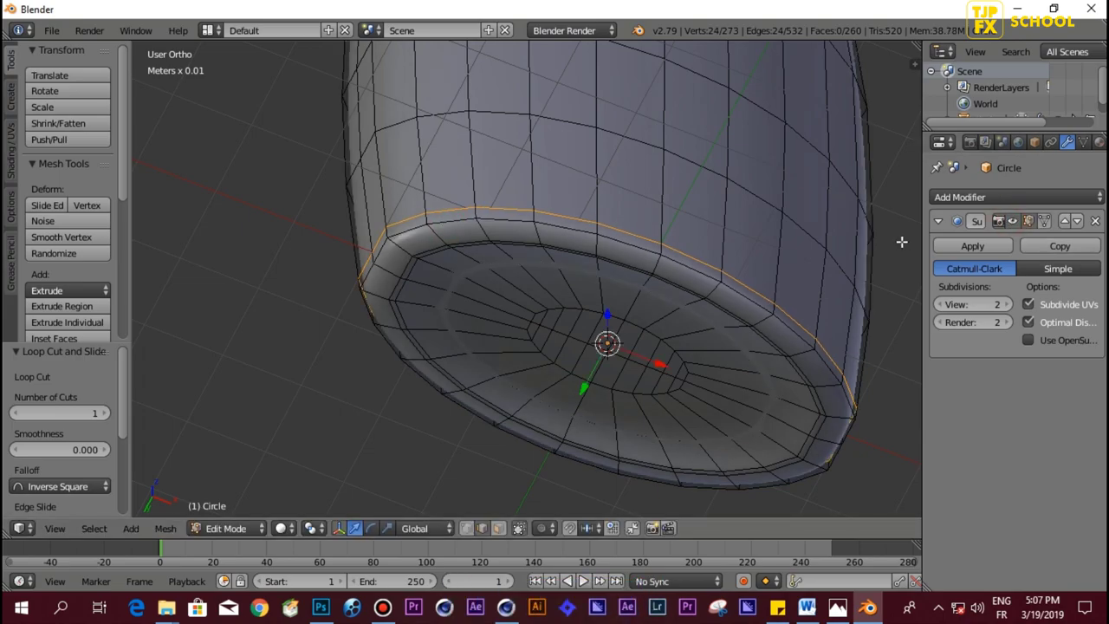
key("Tab")
middle_click_drag(709, 254, 598, 181)
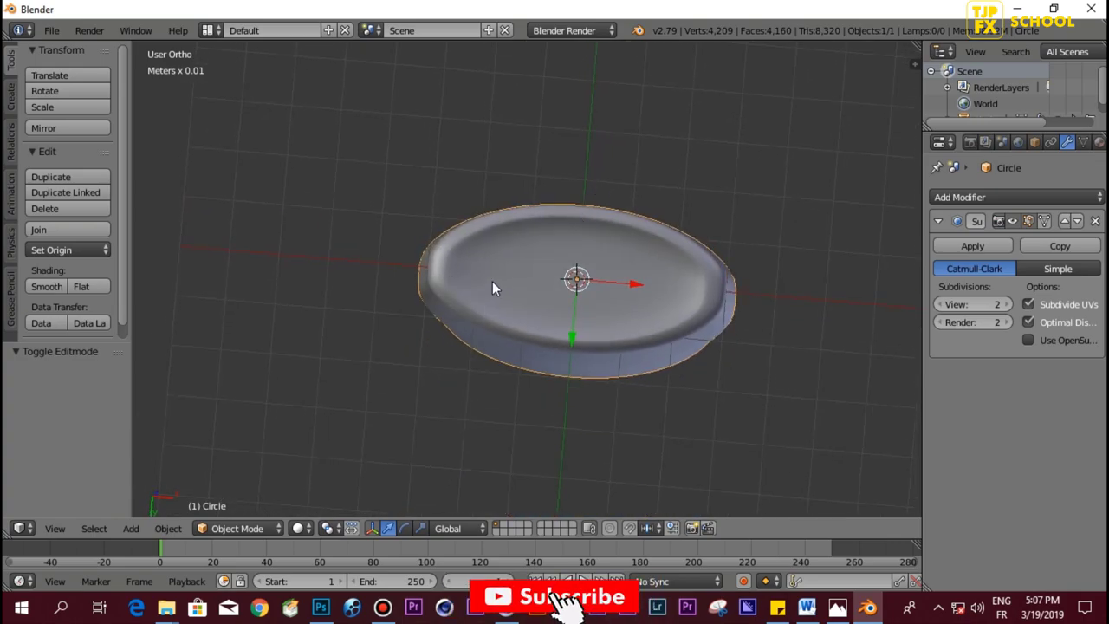
scroll(424, 271, "up", 2)
middle_click_drag(405, 240, 403, 342)
Step: In edit mode, select the inner base rim loop and its neighbour, and extrude them
key("Tab")
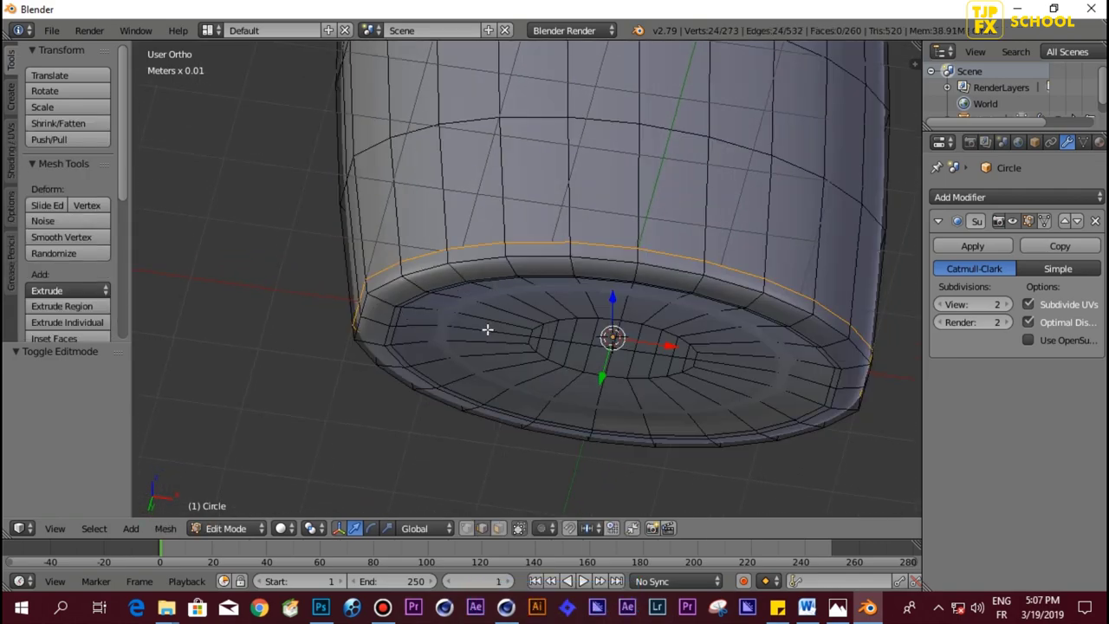
scroll(487, 329, "up", 2, "shift")
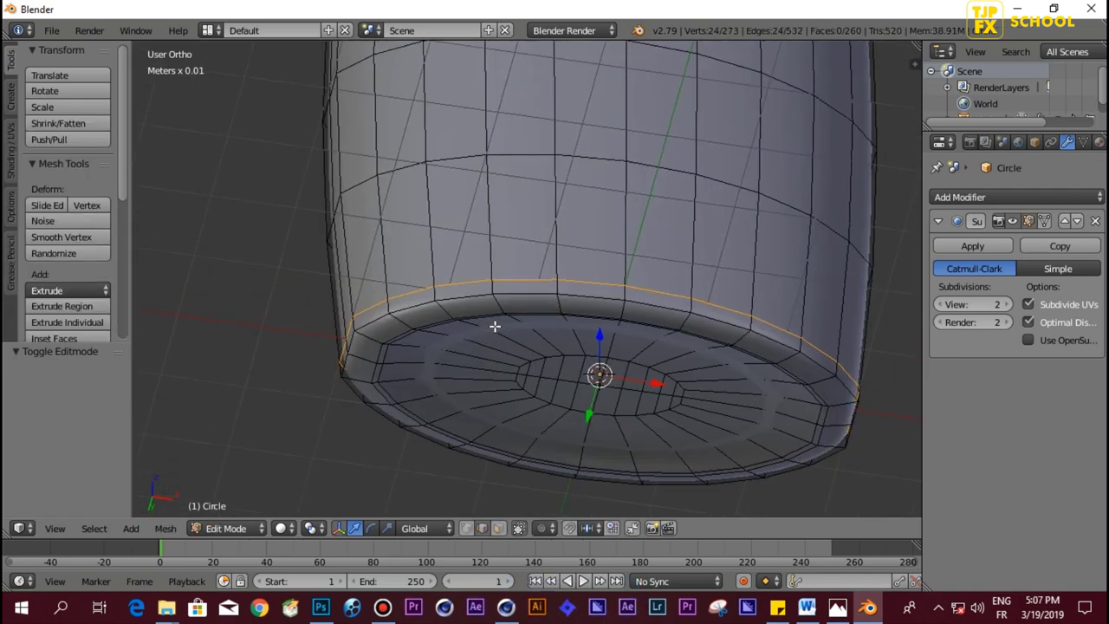
right_click(386, 351, "alt")
right_click(385, 340, "alt+shift")
middle_click_drag(732, 374, 601, 353)
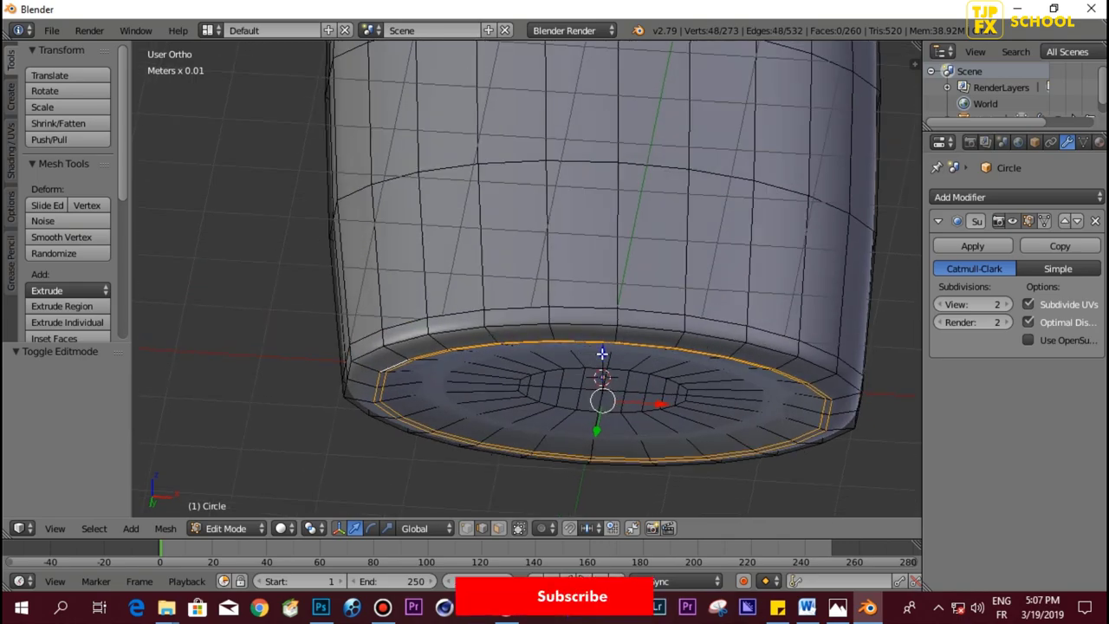
key("e")
left_click(603, 352)
Step: Return to object mode, tilt to a side-on view, and open the Save As browser
key("Tab")
scroll(606, 329, "down", 3)
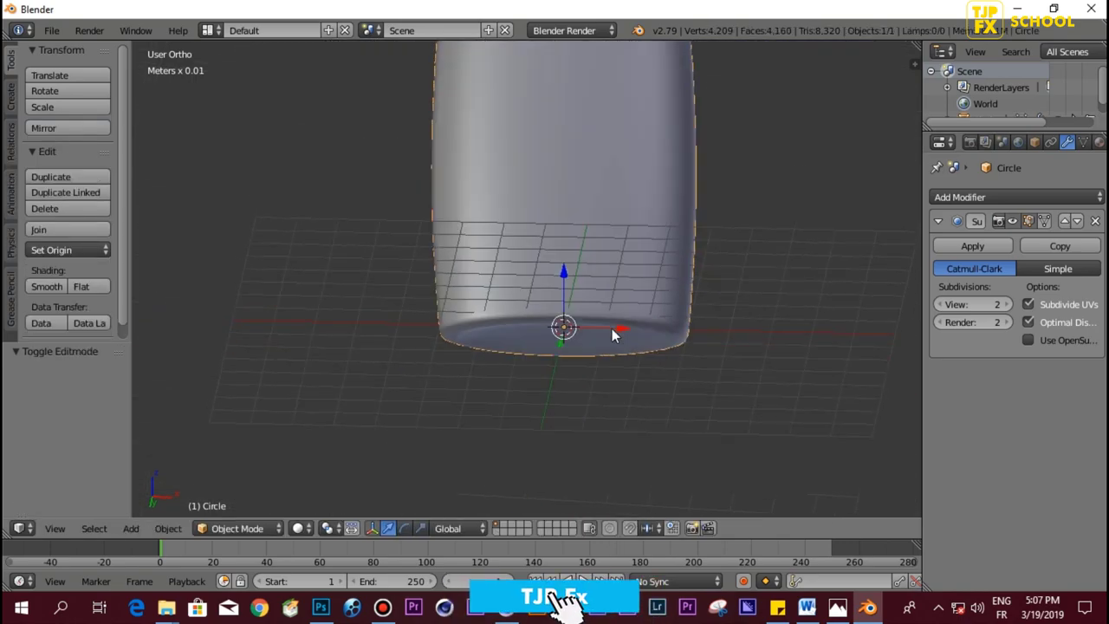
middle_click_drag(611, 328, 608, 279)
key("ctrl+shift+s")
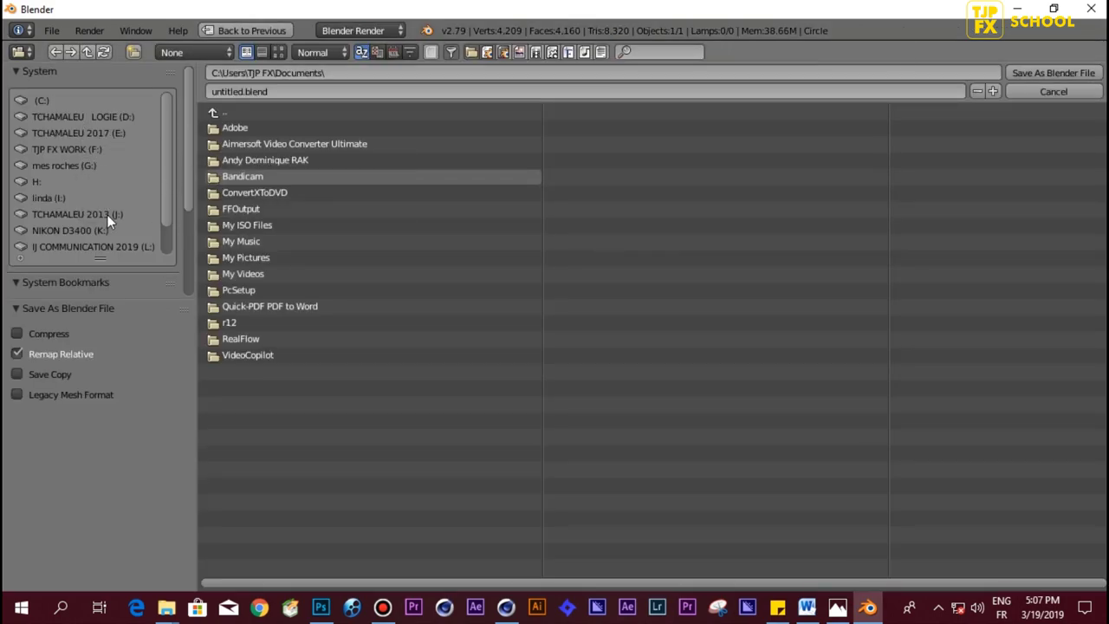
Step: Save the file on drive L: in the 3D model folder as 'Flacon All brite 500ml_01blend.blend'
left_click(72, 246)
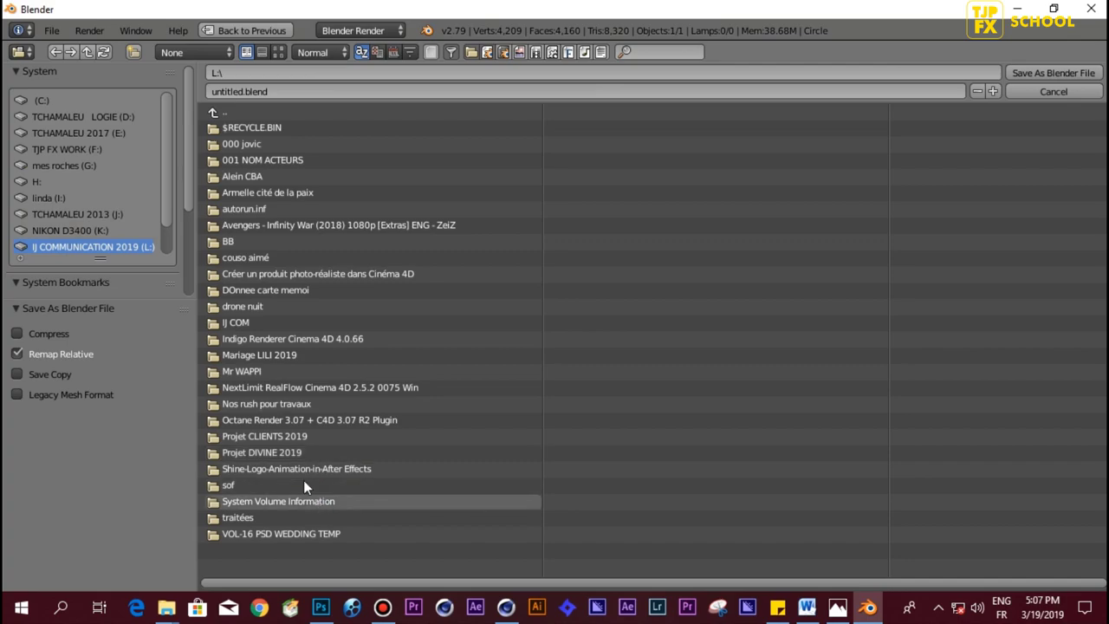
left_click(245, 371)
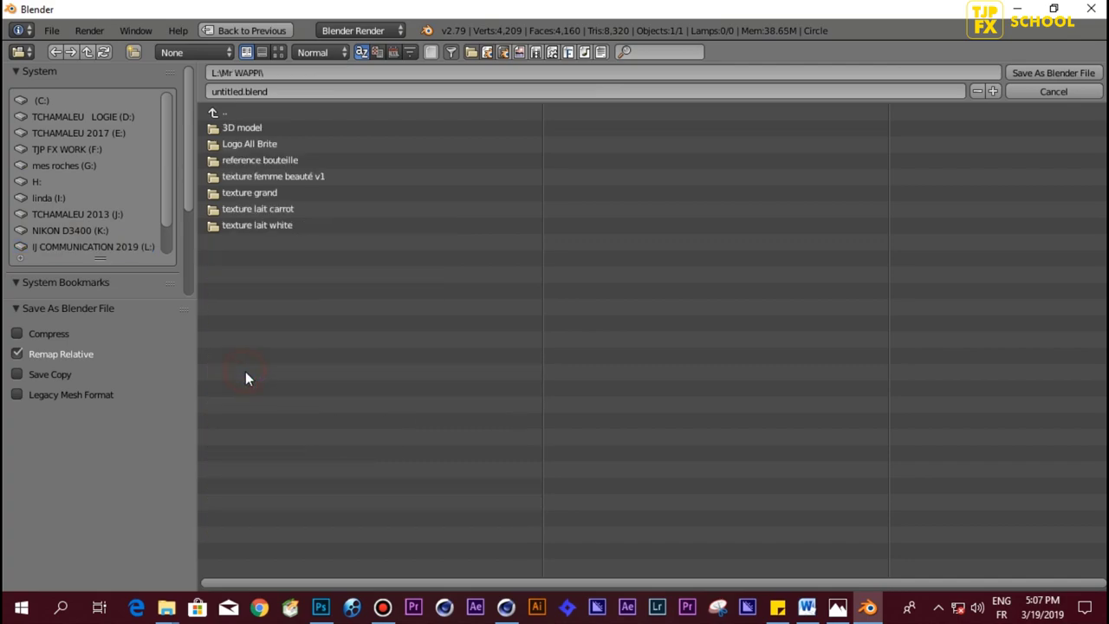
left_click(240, 128)
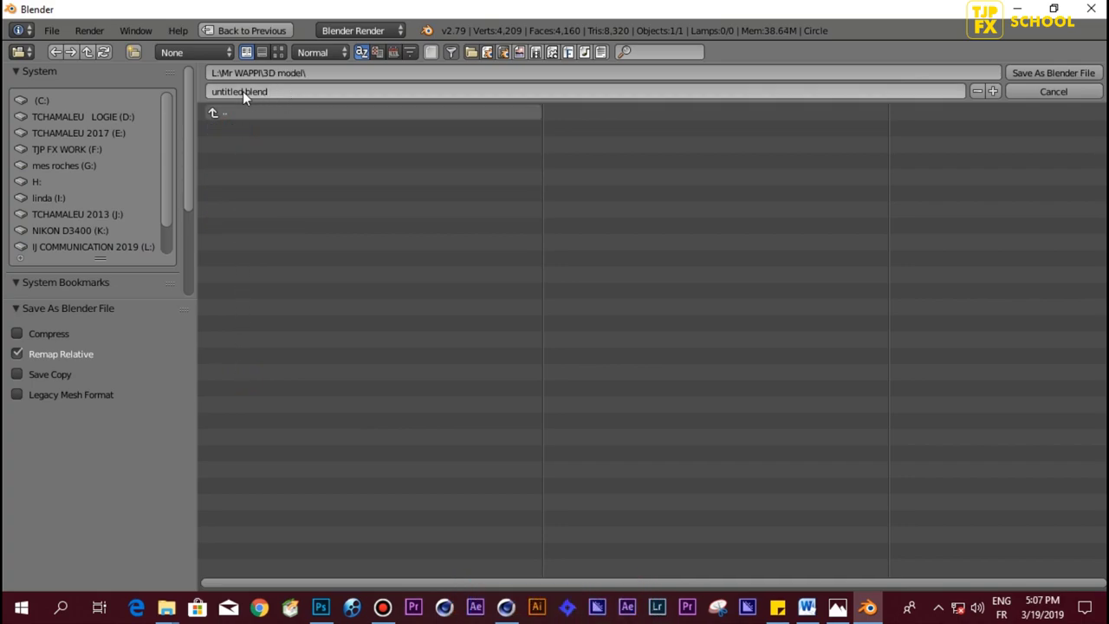
left_click(242, 91)
left_click(246, 91)
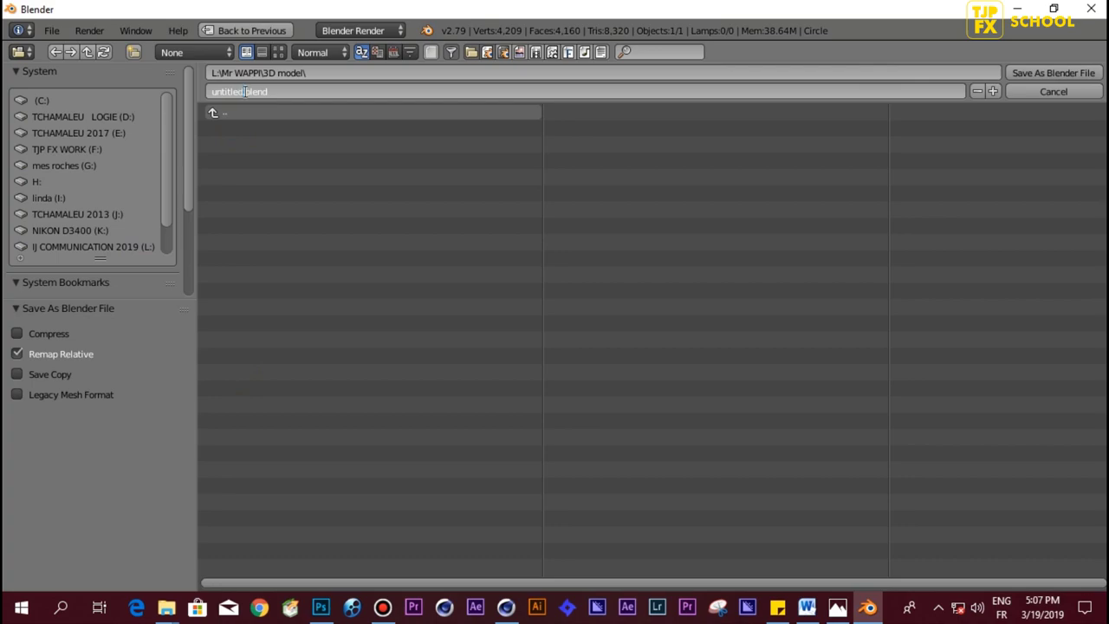
left_click_drag(246, 91, 119, 103)
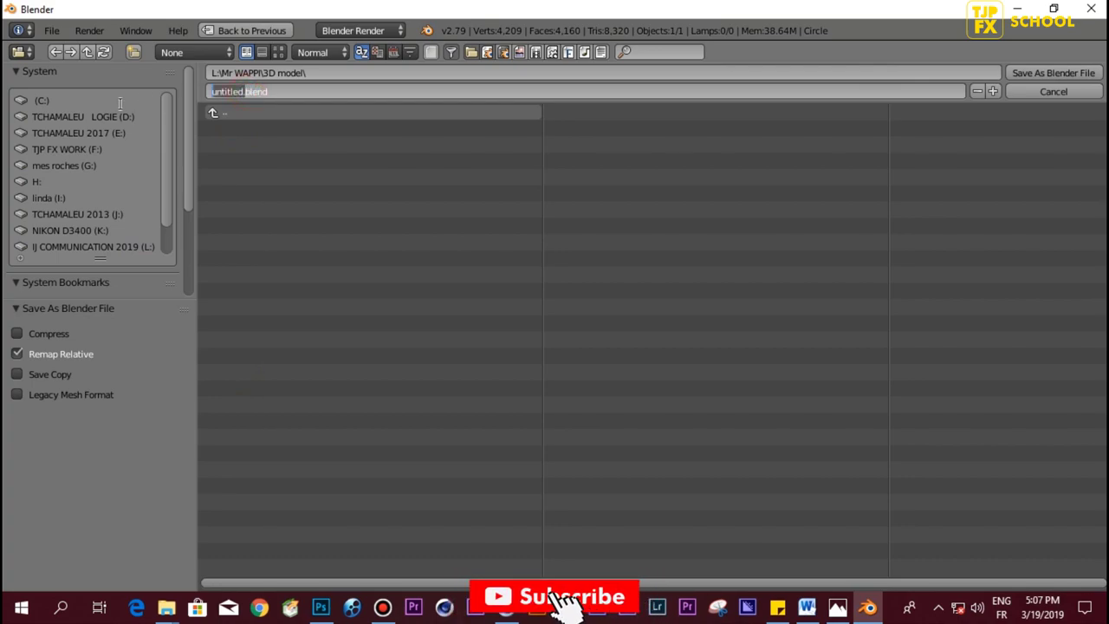
type("Flacon All b")
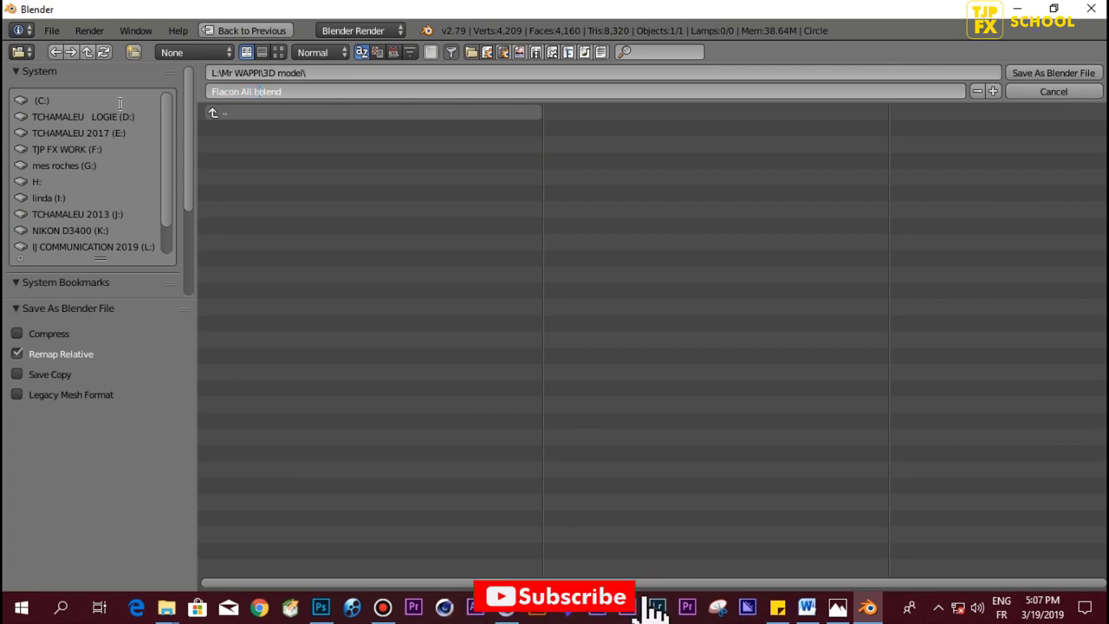
type("rite 500ml_01")
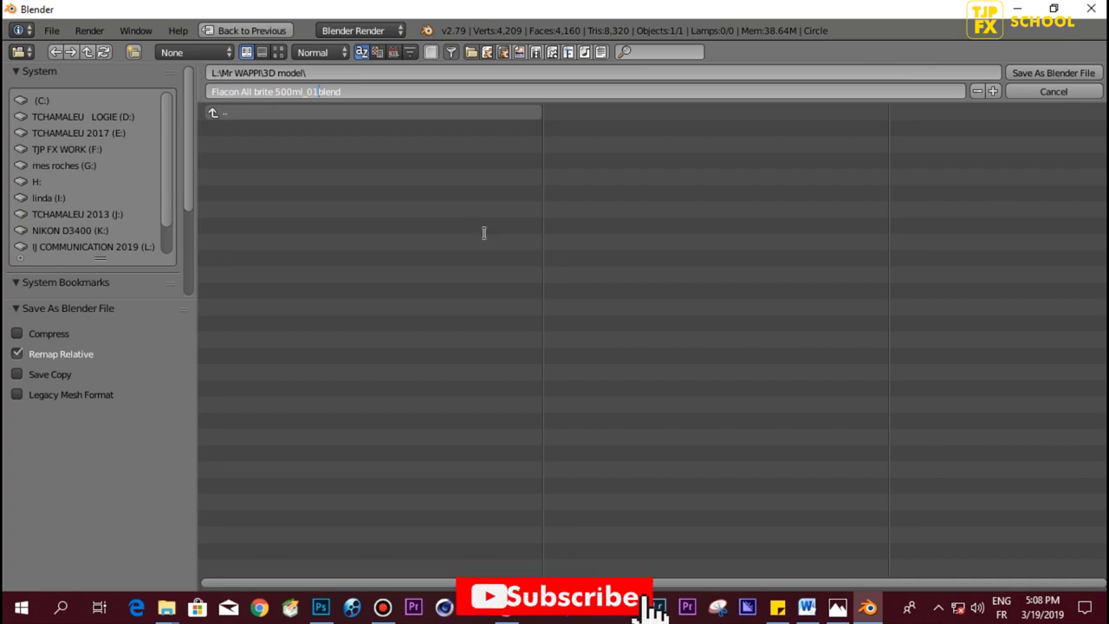
left_click(1031, 73)
left_click(1032, 72)
Step: Zoom out, switch to Front Ortho, and pan down to frame the bottle against the reference
scroll(515, 321, "down", 2)
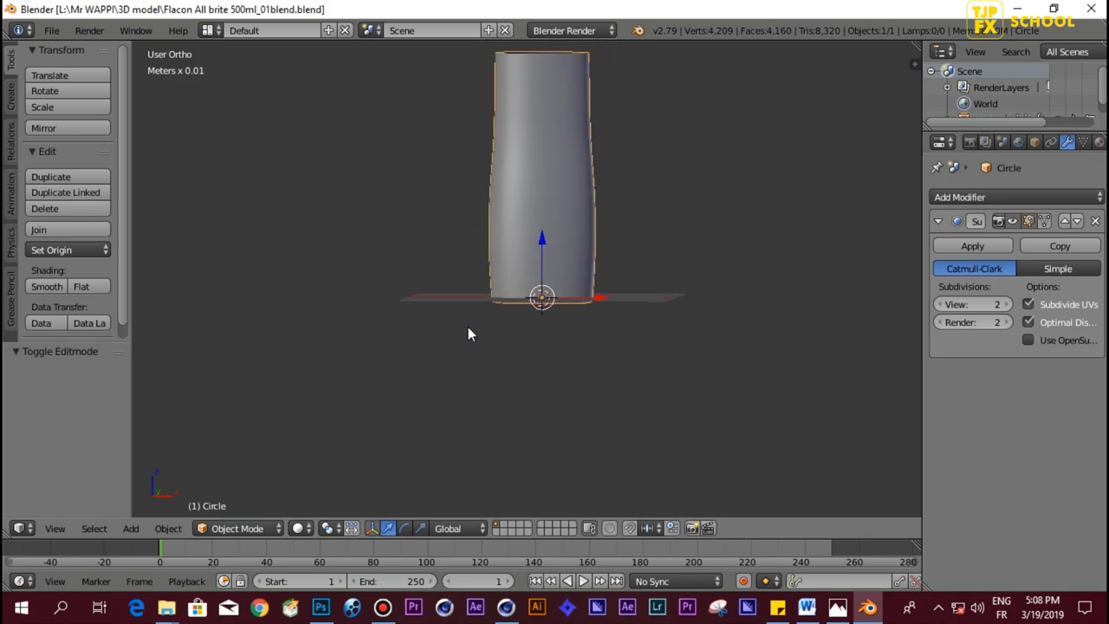
key("KP_1")
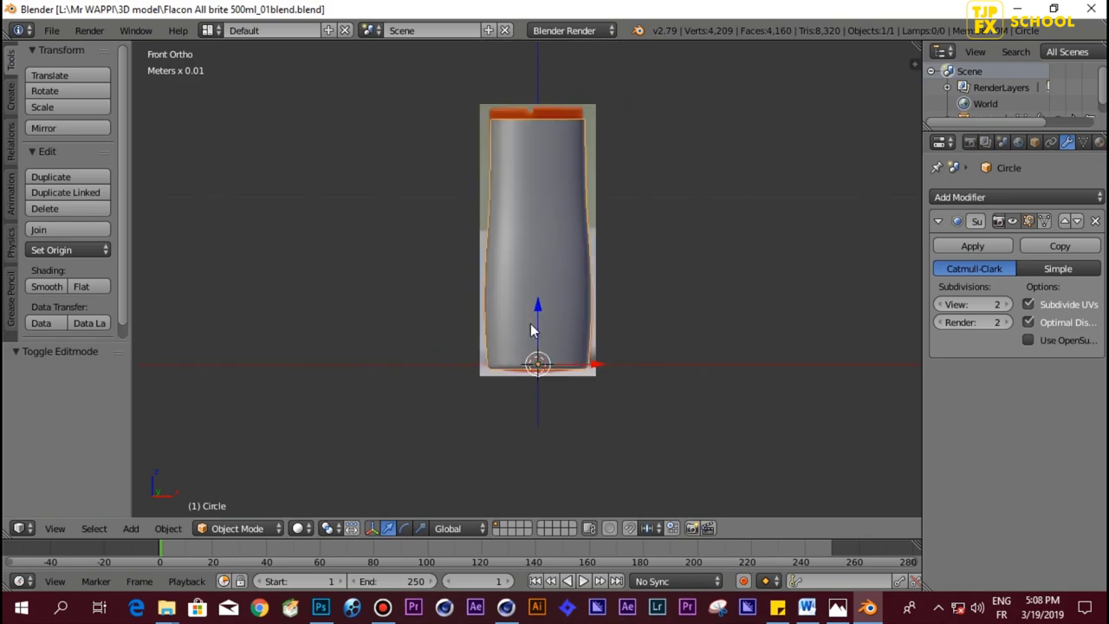
middle_click_drag(537, 137, 543, 247, "shift")
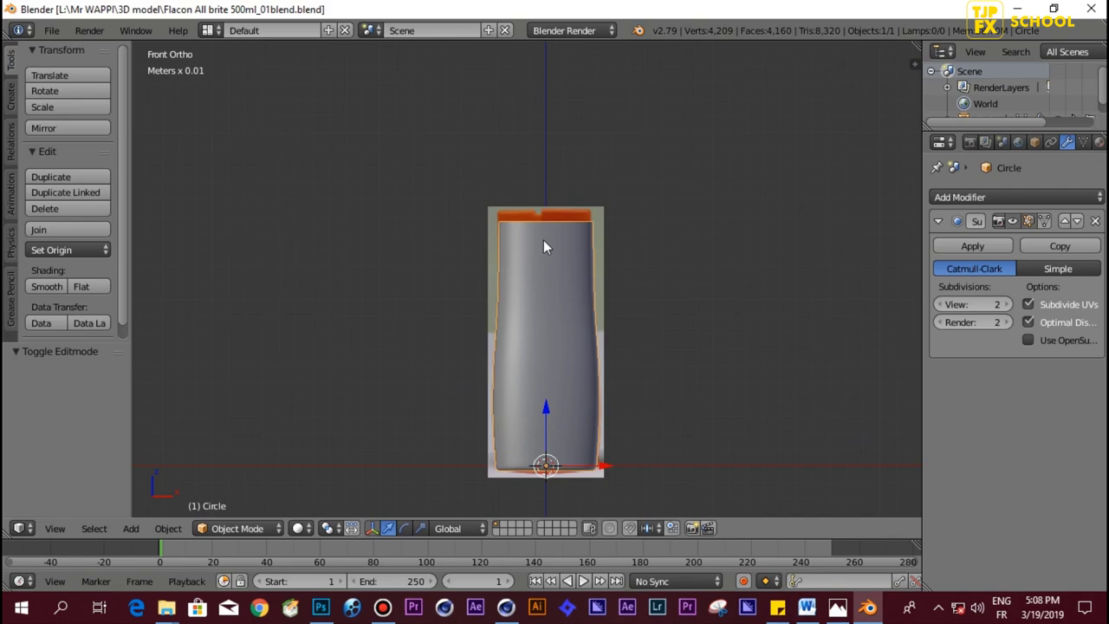
Step: In edit mode with wireframe shading, select the bottle's top edge loop
key("Tab")
scroll(499, 265, "up", 3)
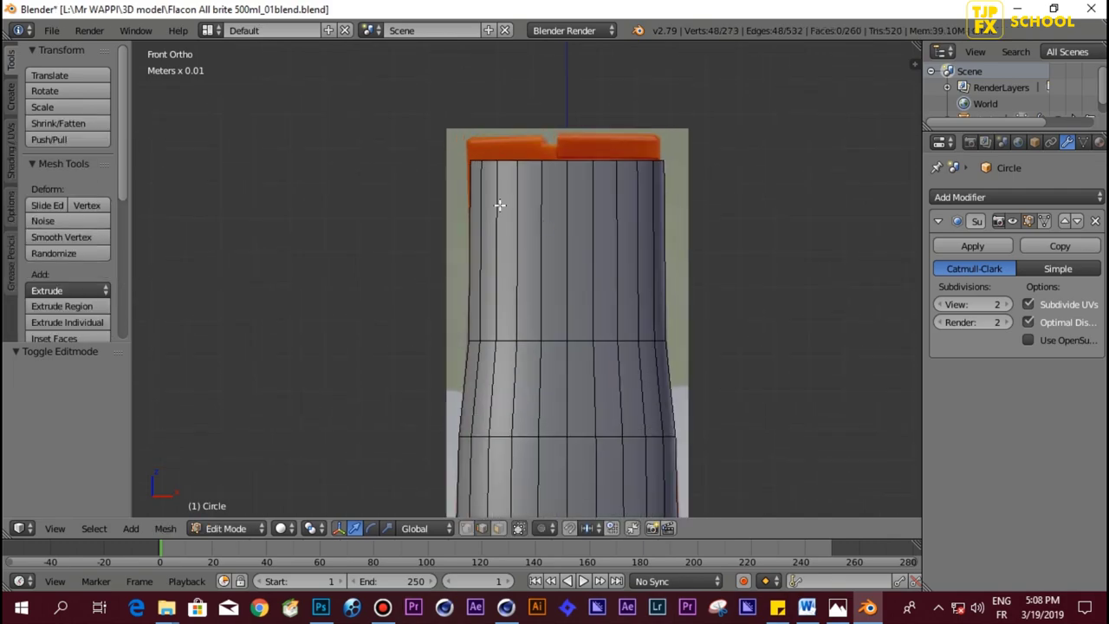
scroll(499, 265, "up", 1)
key("z")
scroll(499, 265, "up", 4)
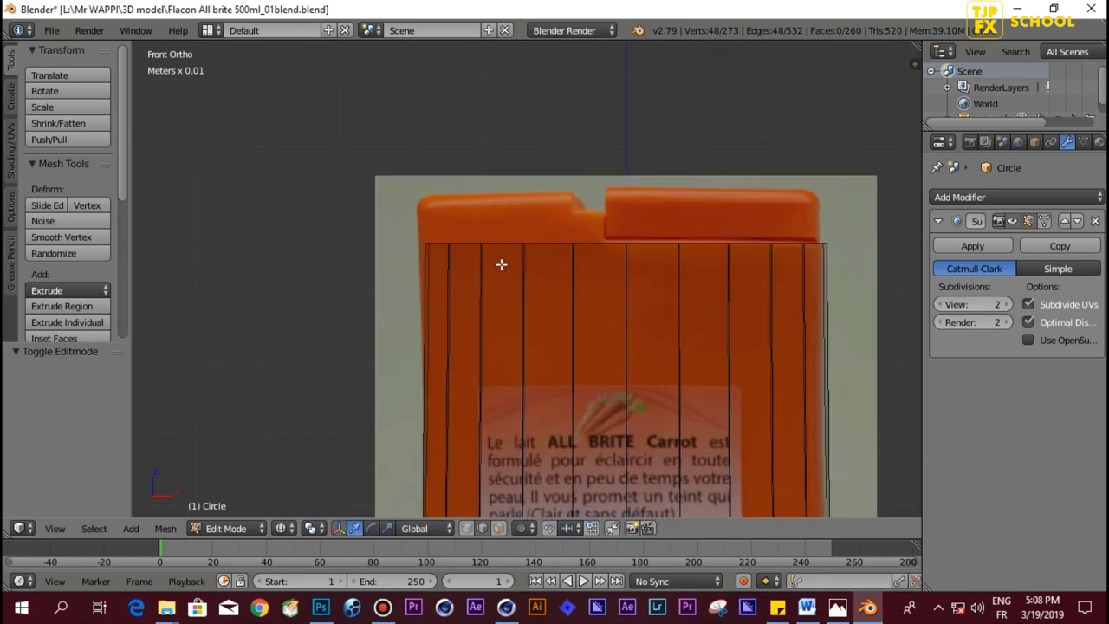
right_click(513, 243, "alt")
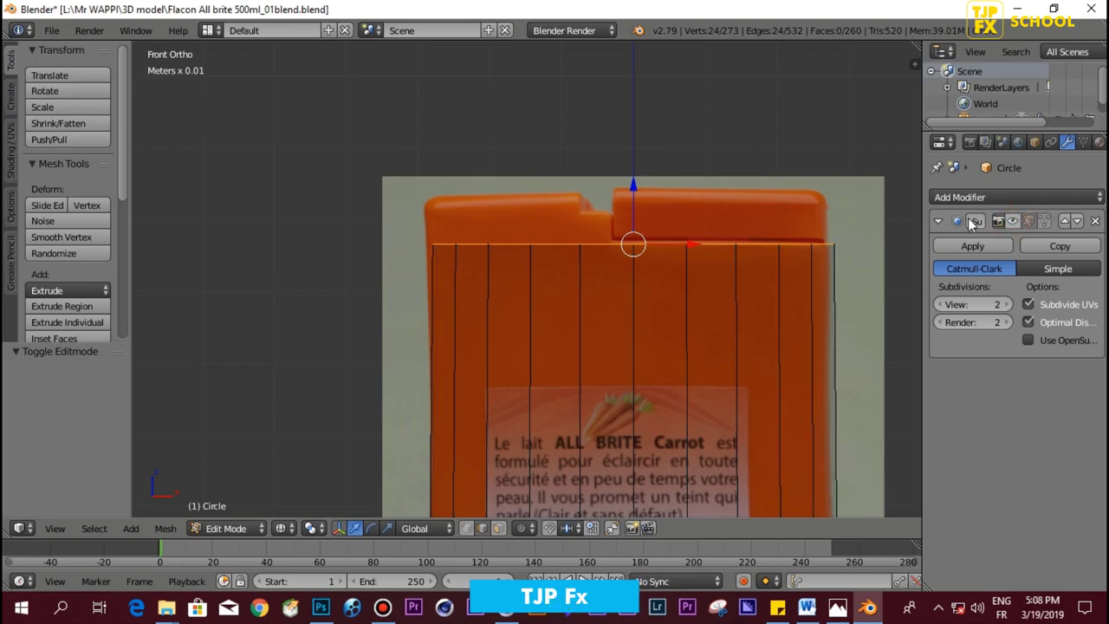
scroll(607, 223, "up", 2)
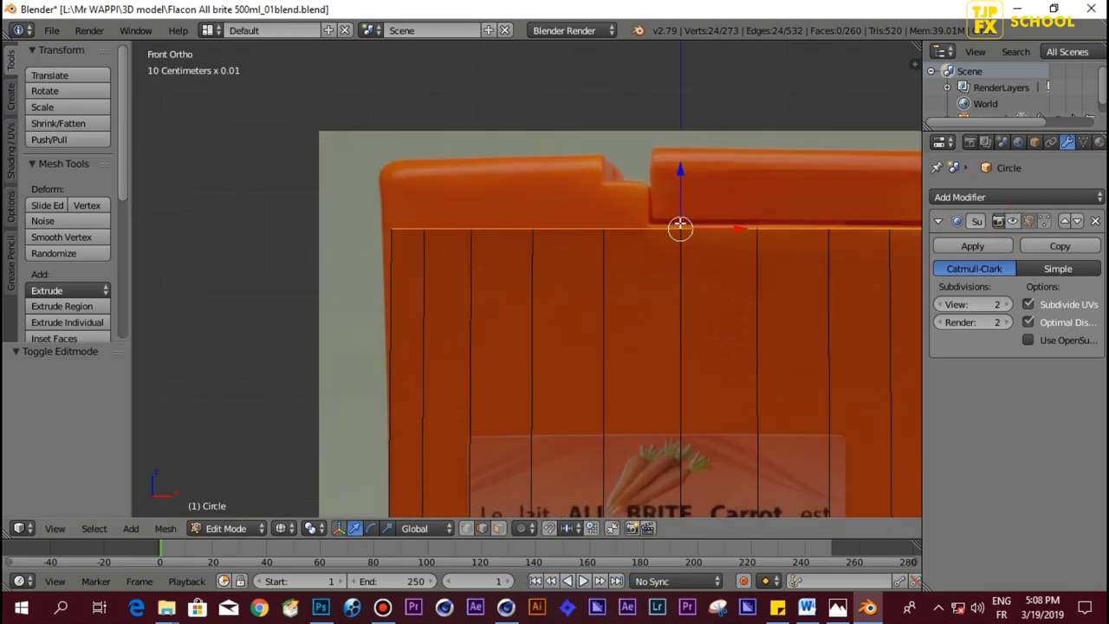
scroll(678, 228, "down", 3)
Step: Scale the top loop slightly, extrude it up to the reference's top edge, and widen it
key("s")
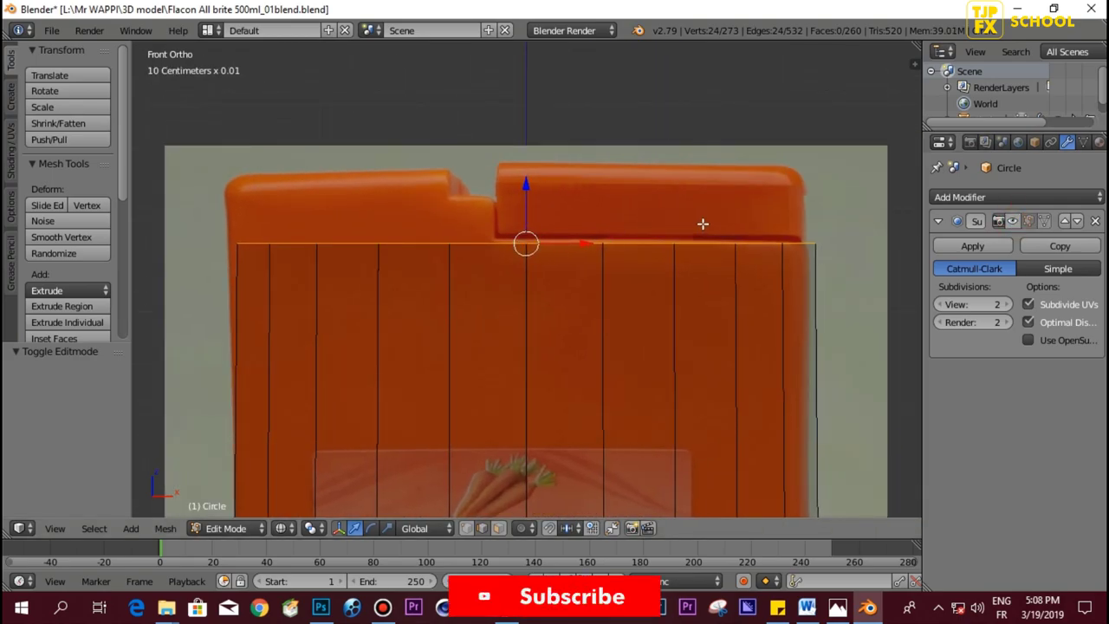
left_click(703, 221)
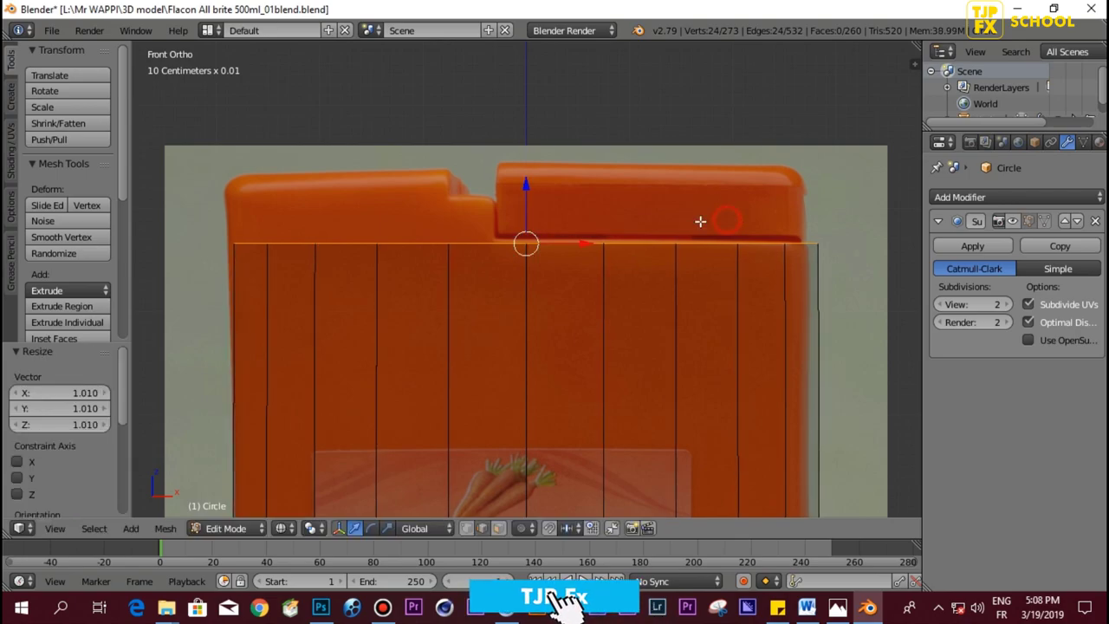
key("e")
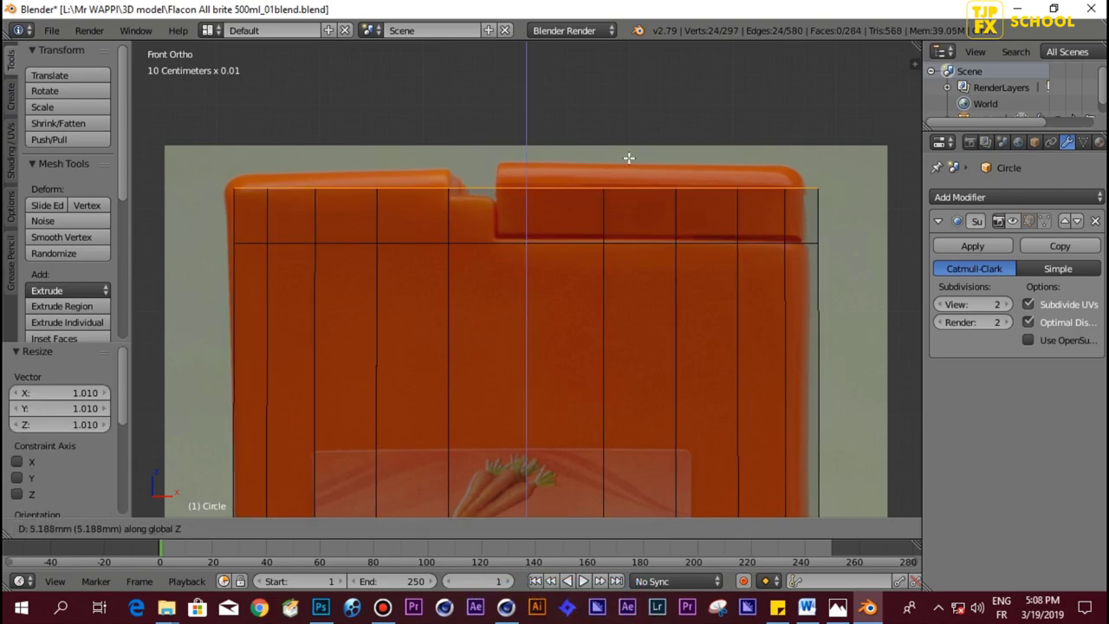
left_click(632, 149)
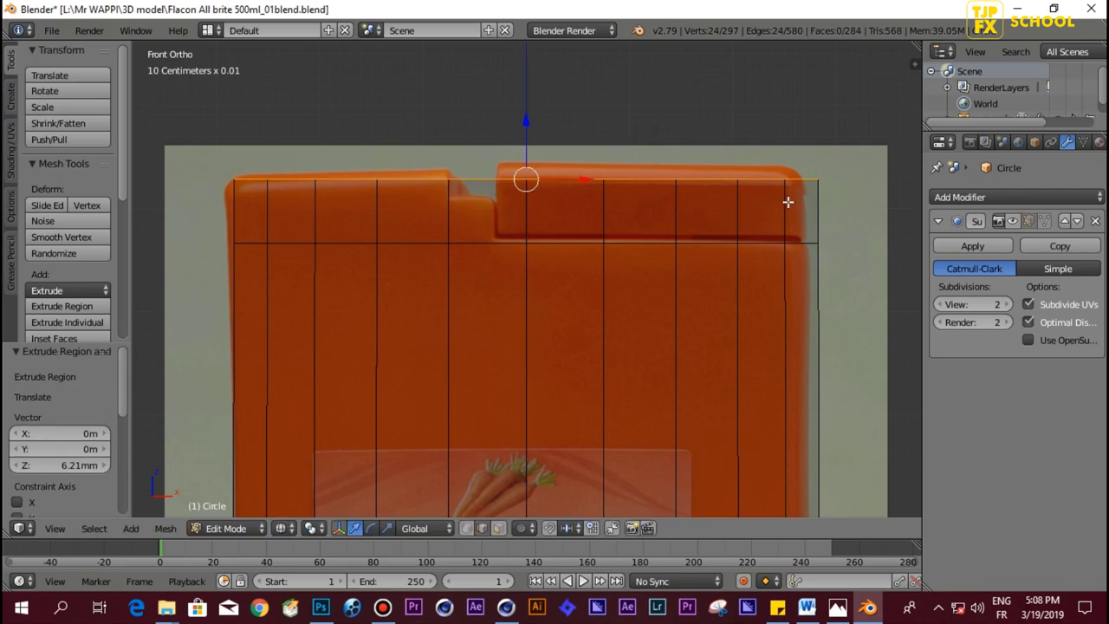
key("s")
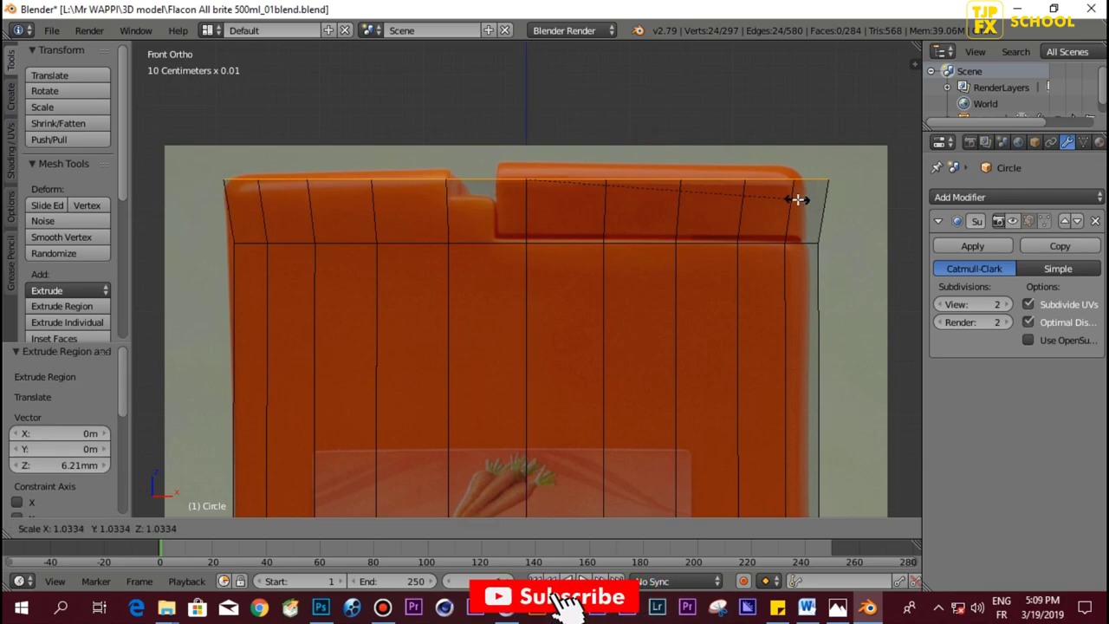
left_click(794, 198)
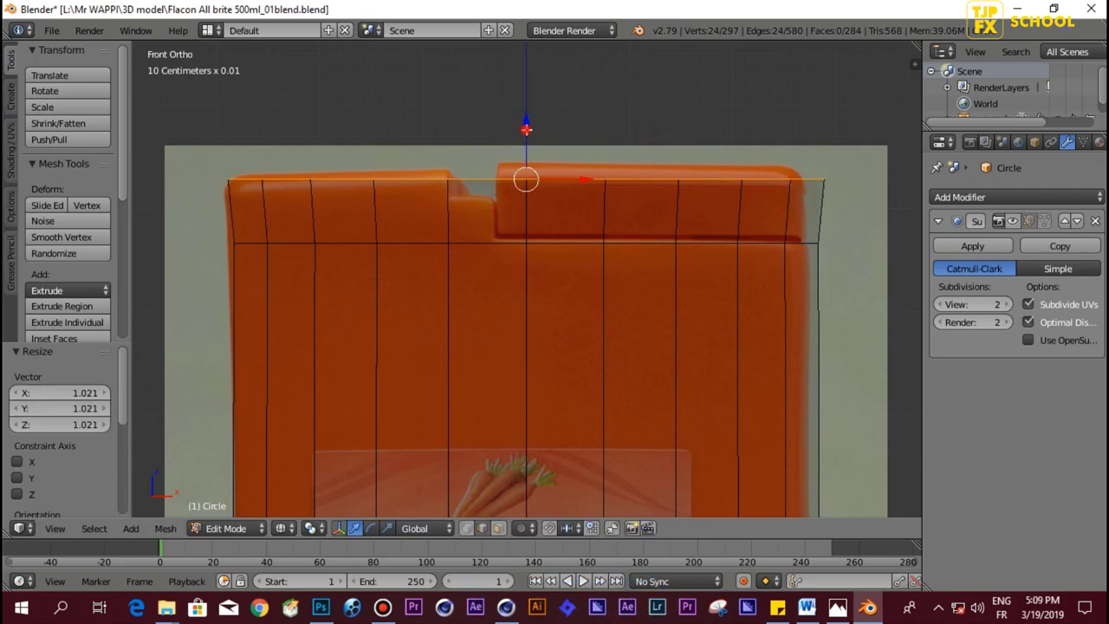
left_click_drag(526, 129, 530, 128)
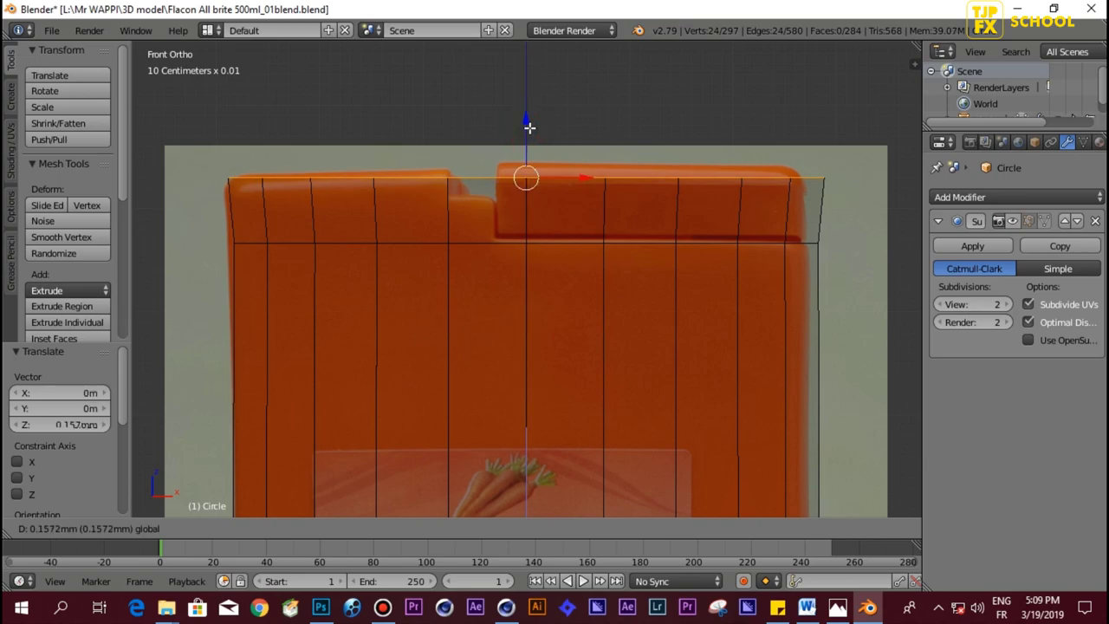
Step: Switch to vertex select, pick four vertices on the top ring, and return to front view
key("ctrl+Tab")
left_click(421, 171)
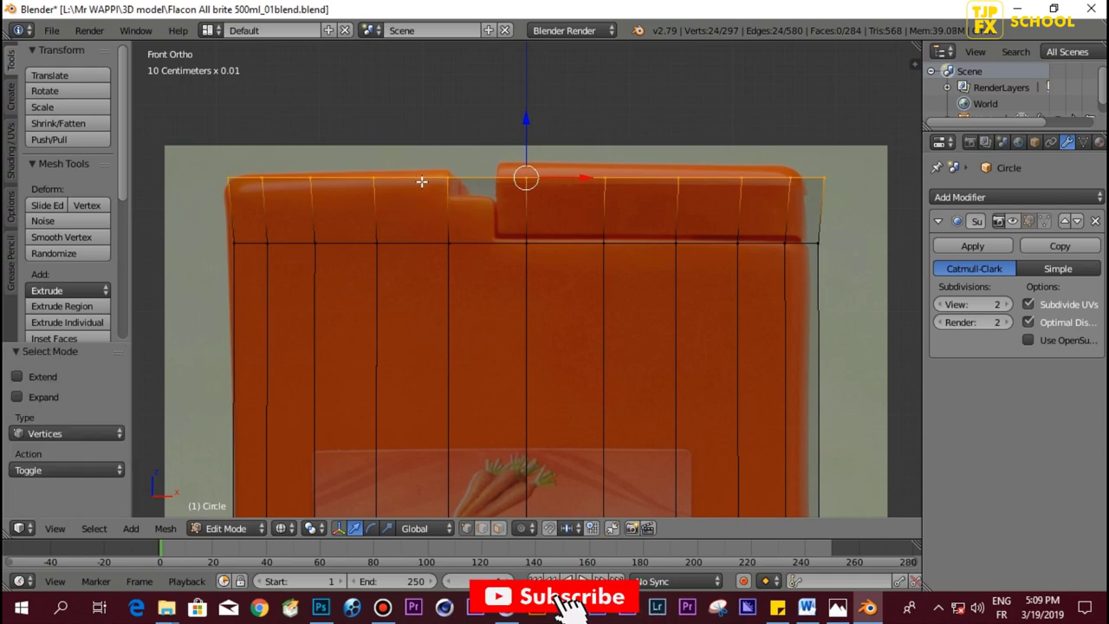
middle_click_drag(420, 180, 428, 214)
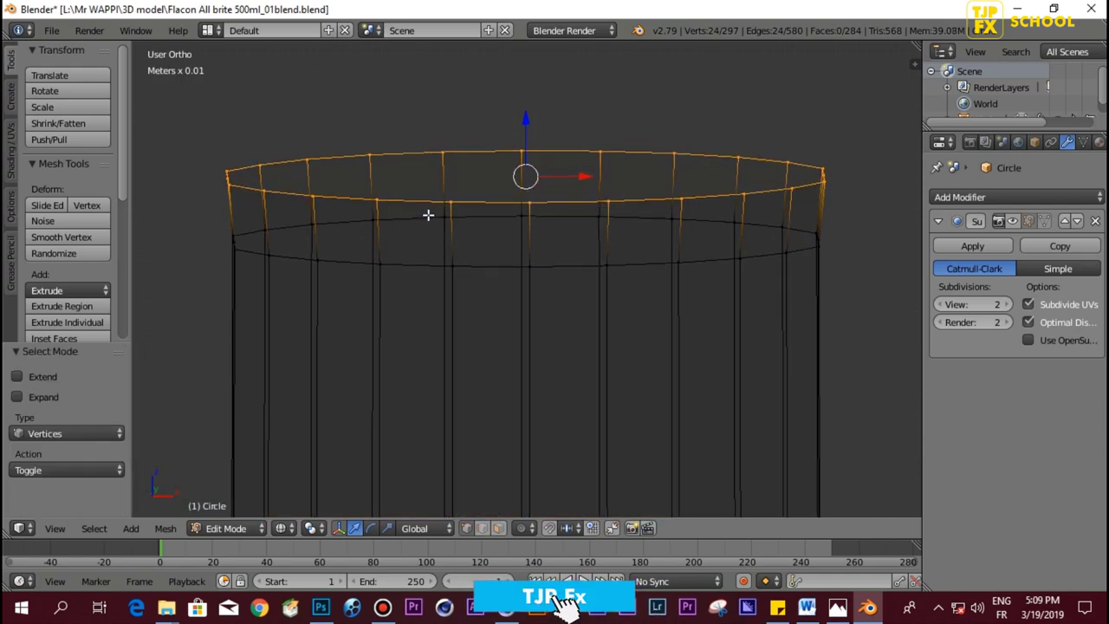
right_click(524, 142)
right_click(530, 208, "shift")
right_click(599, 151, "shift")
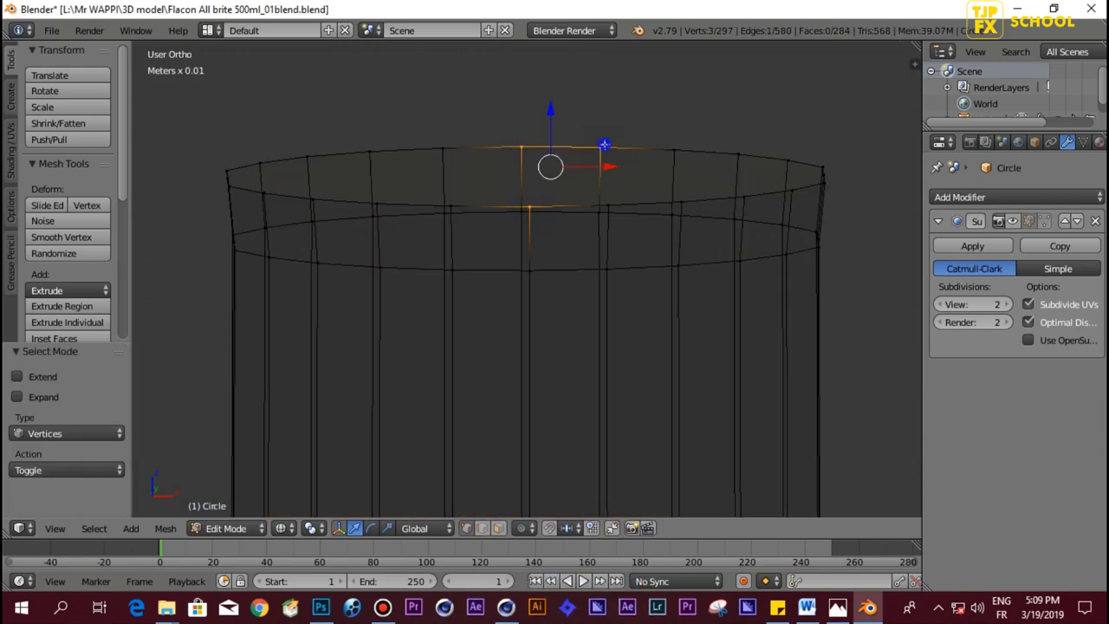
right_click(610, 206, "shift")
key("KP_1")
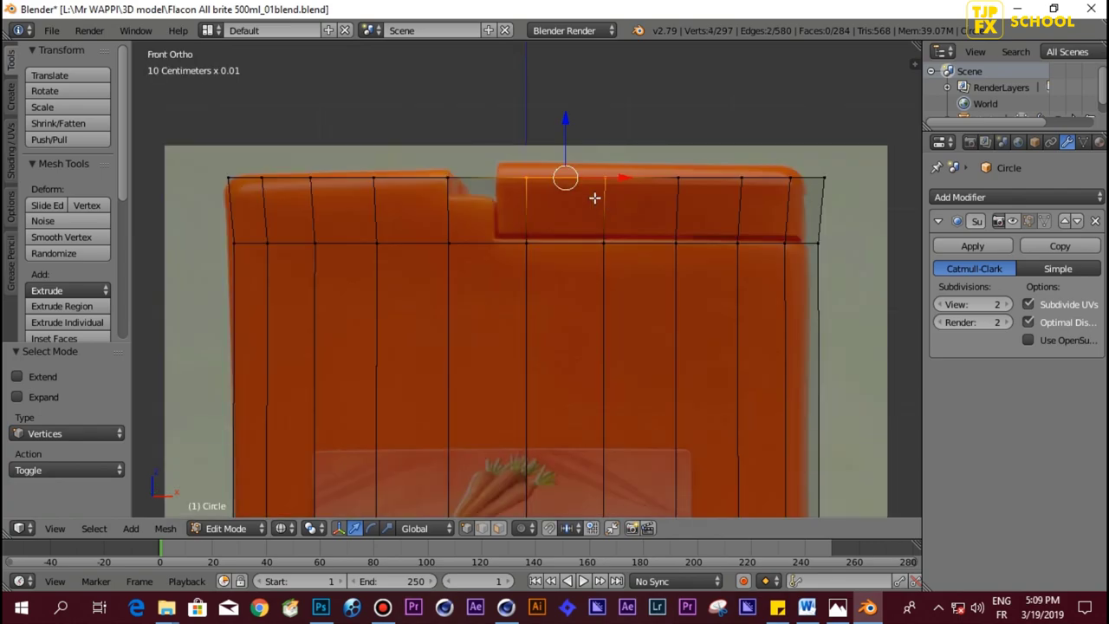
scroll(604, 208, "down", 2)
scroll(601, 221, "down", 2)
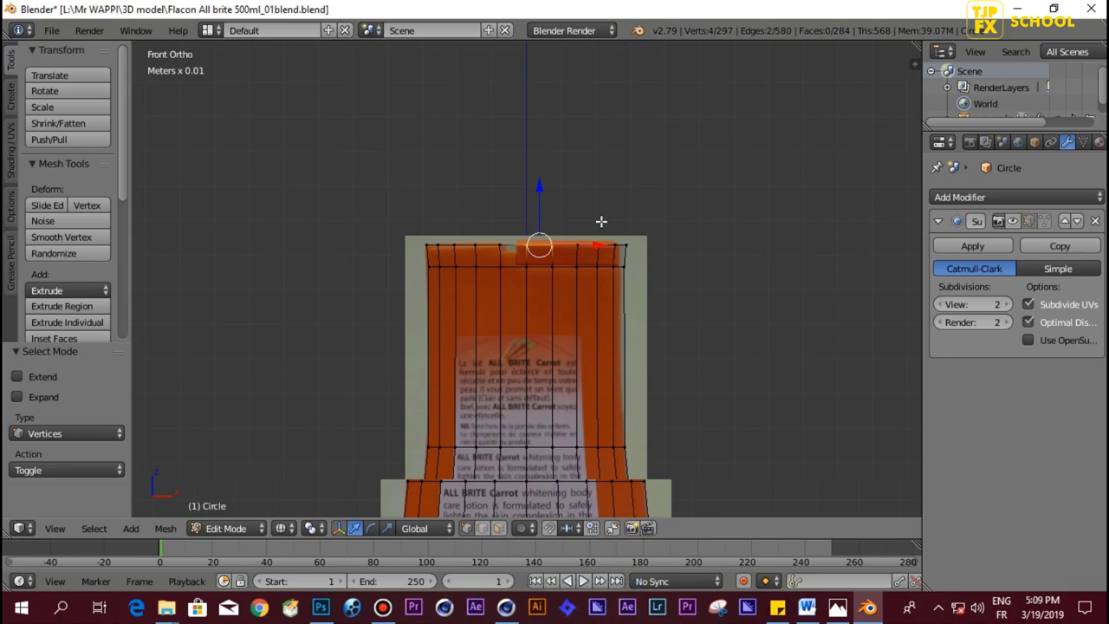
Step: In Top view, box-select the back half of the mesh and delete its vertices
key("KP_7")
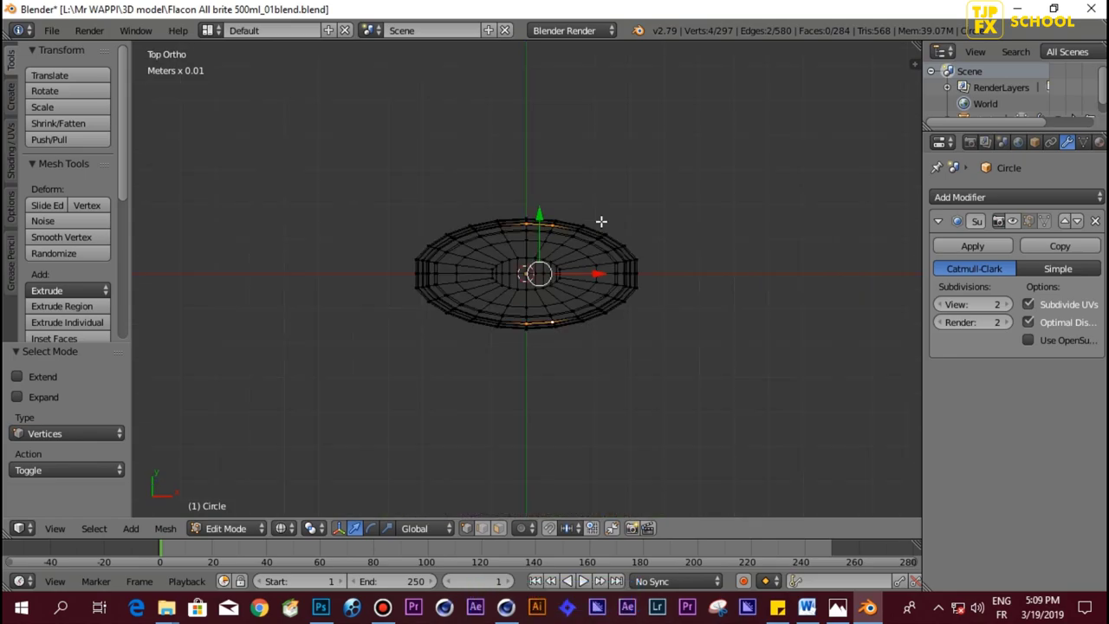
scroll(467, 239, "up", 4)
key("a")
scroll(468, 239, "down", 2)
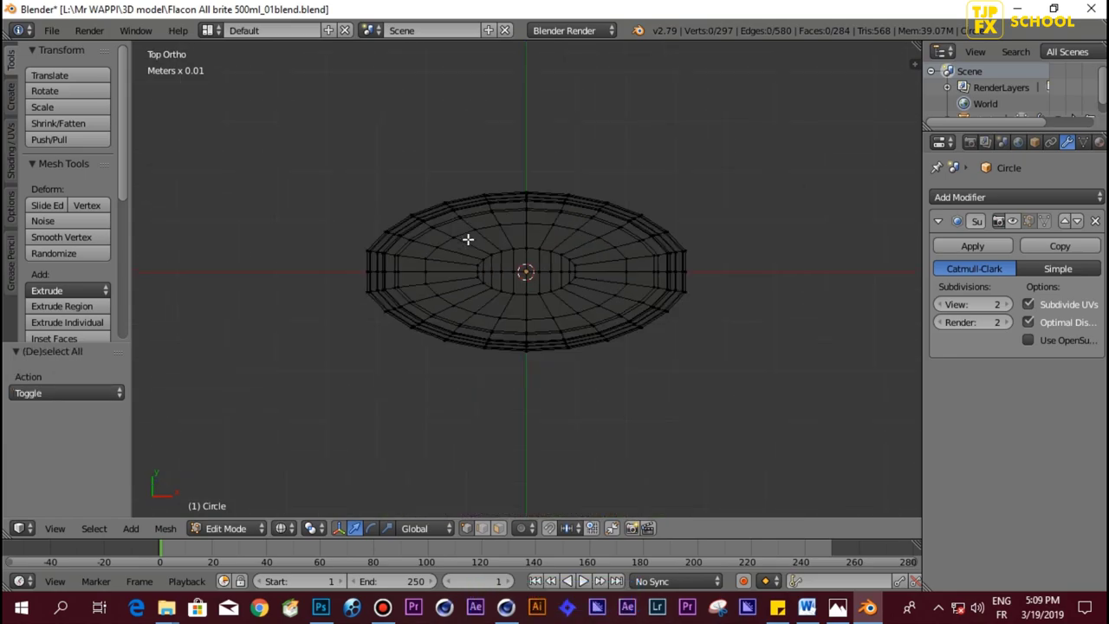
scroll(482, 199, "up", 1, "ctrl")
scroll(482, 198, "up", 1, "ctrl")
key("b")
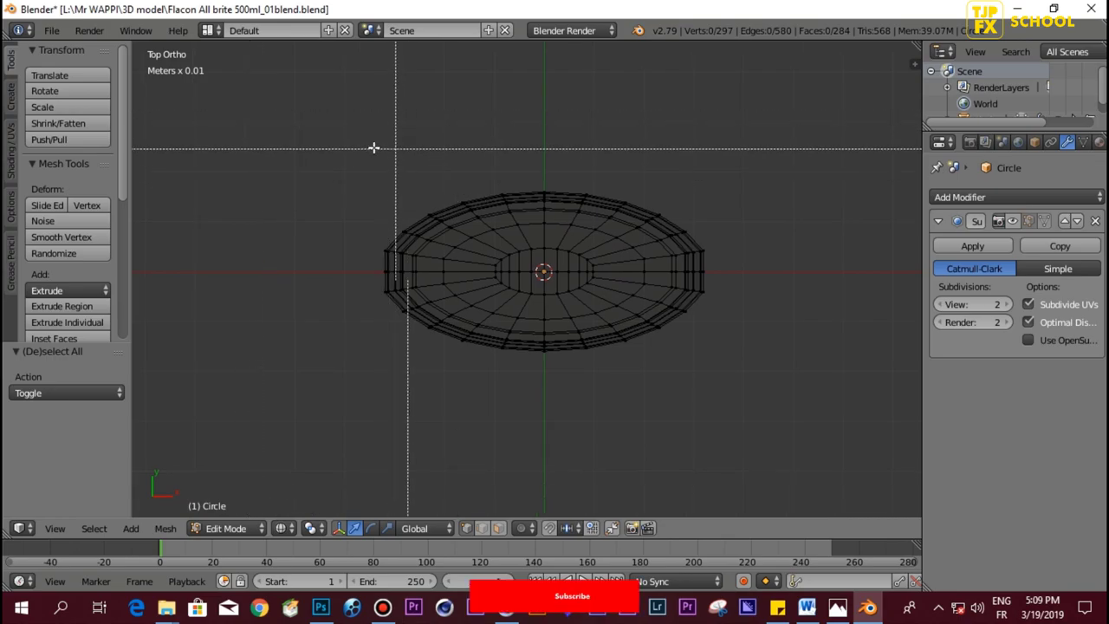
left_click_drag(356, 139, 795, 261)
key("x")
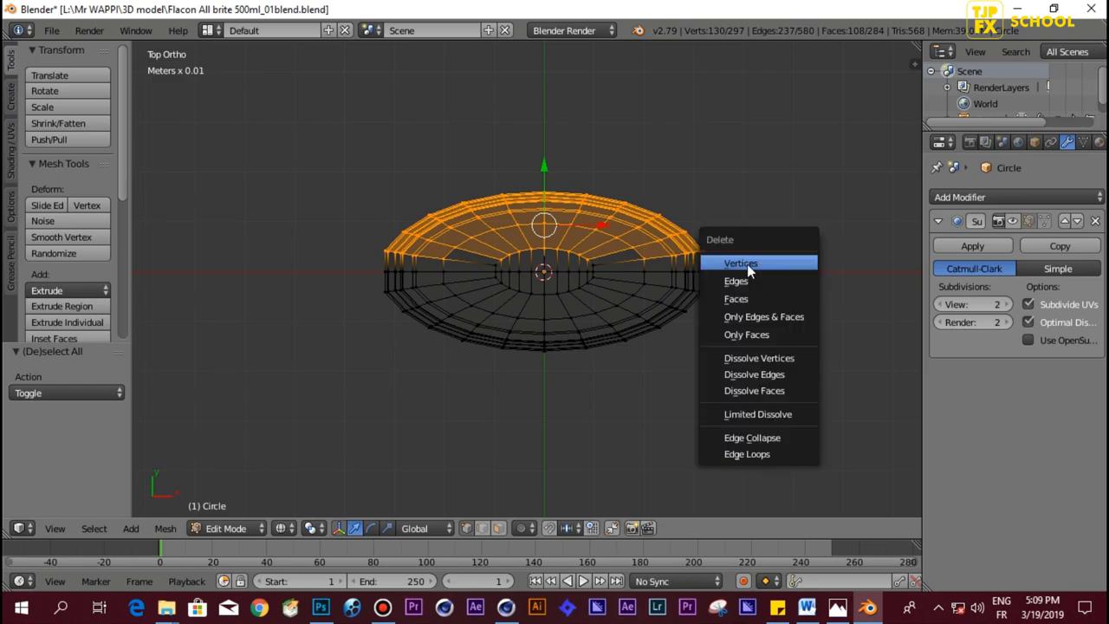
left_click(742, 264)
Step: Box-select the two leftover centre vertices and delete them
scroll(484, 268, "up", 3)
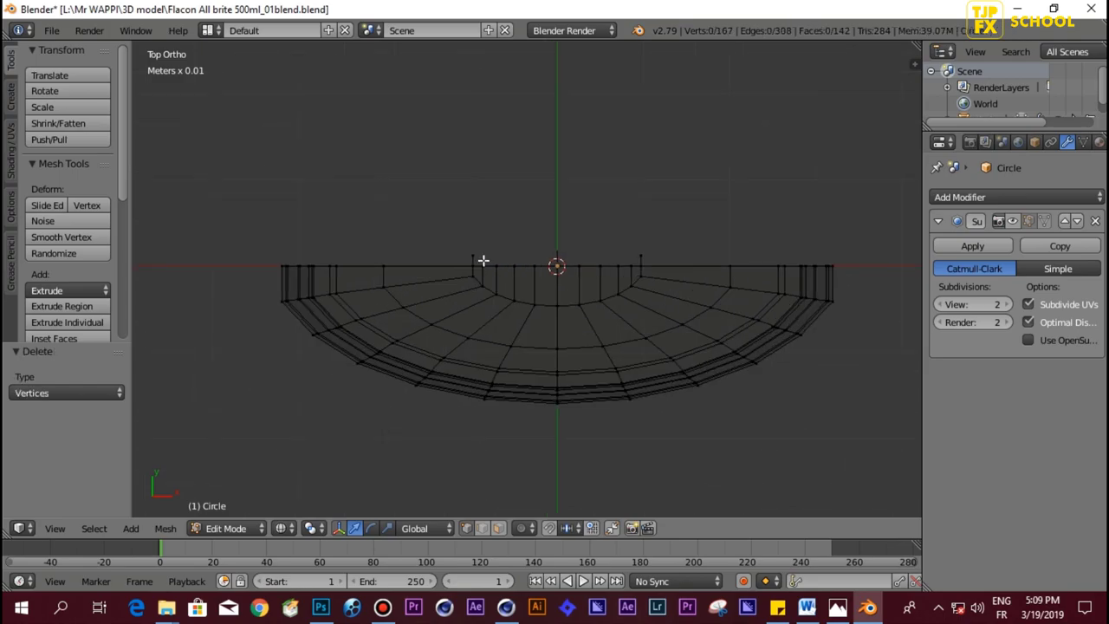
key("b")
left_click_drag(445, 218, 664, 260)
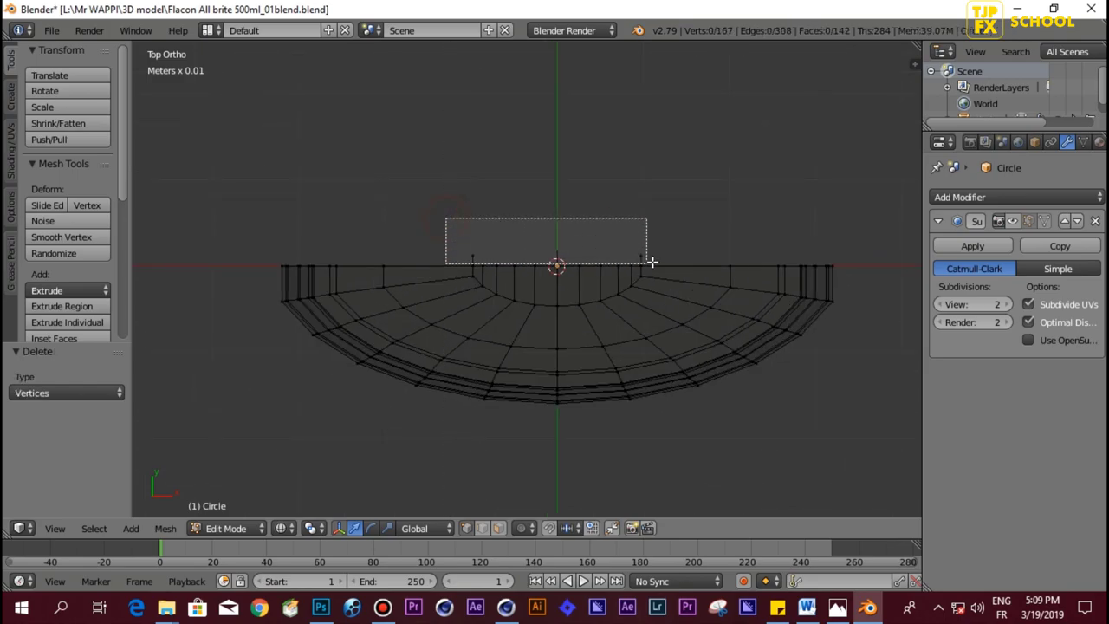
key("x")
left_click(645, 254)
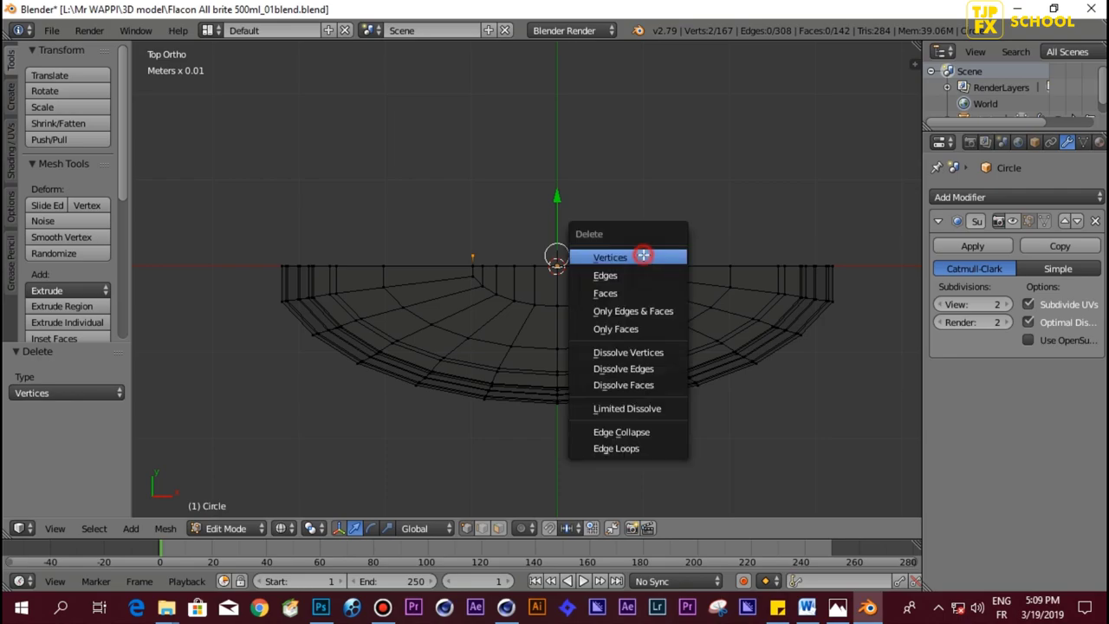
scroll(643, 252, "down", 2)
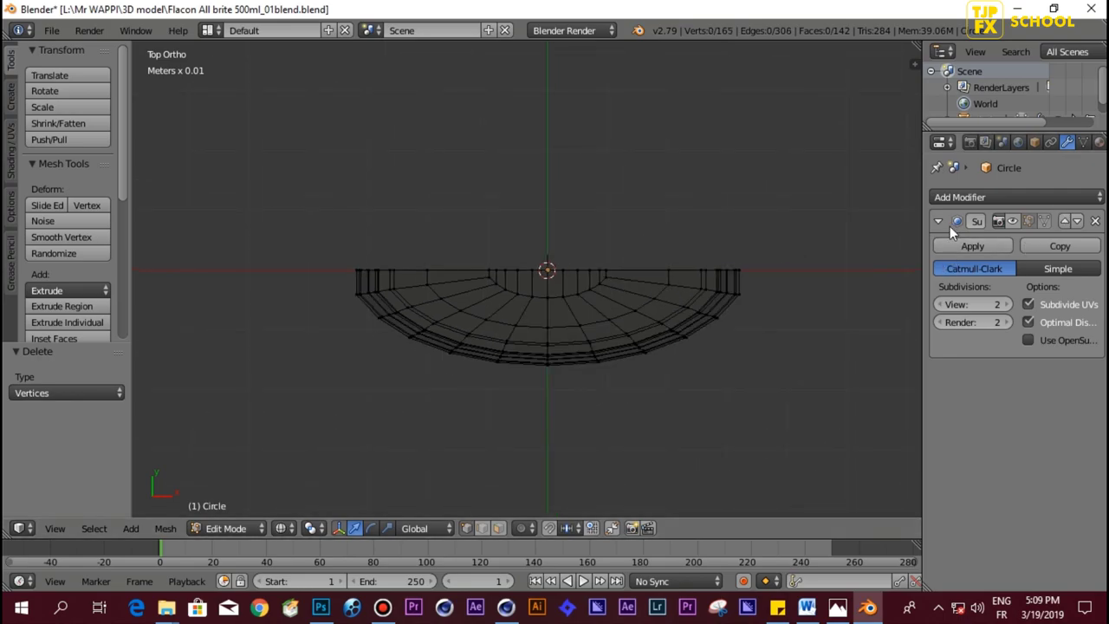
Step: Add a Mirror modifier on Y only, move it above Subdivision Surface, and check the bottle
left_click(958, 199)
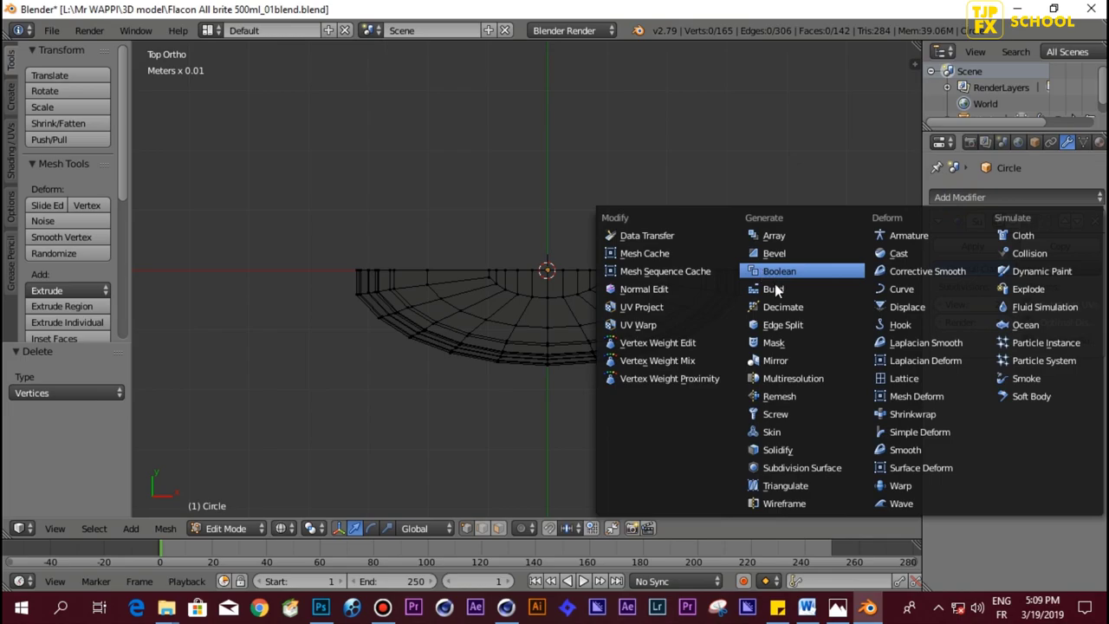
left_click(773, 359)
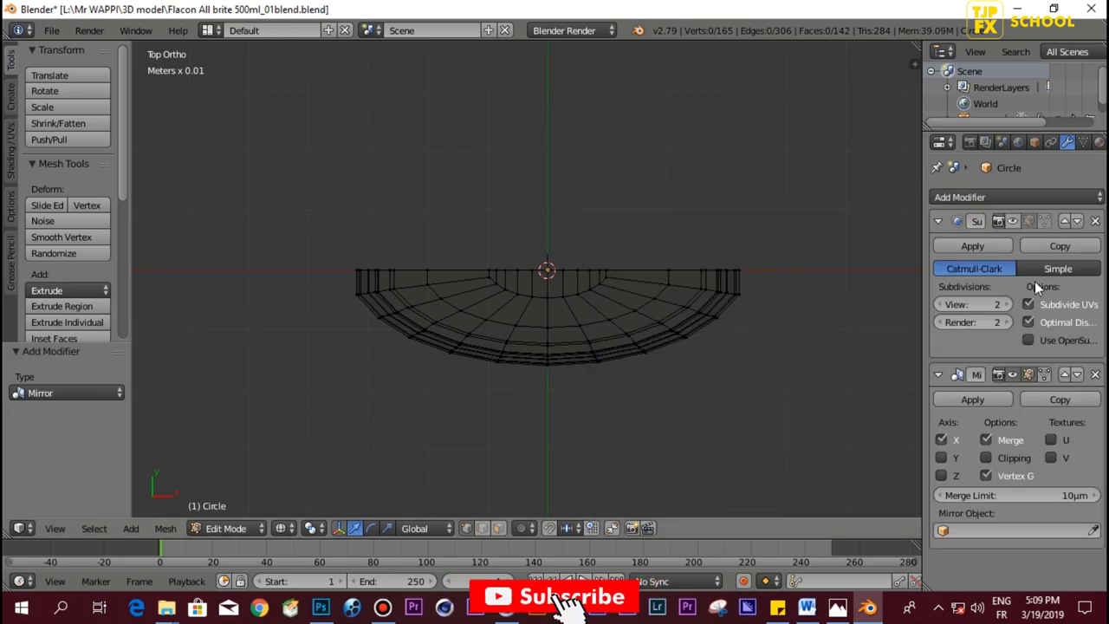
left_click(941, 439)
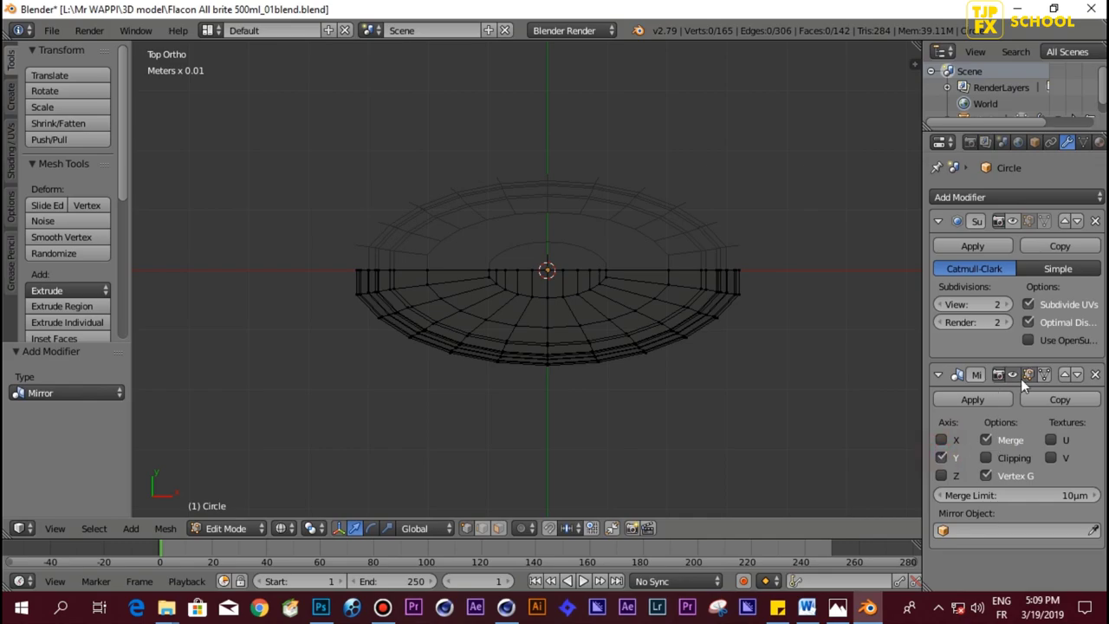
left_click(1066, 377)
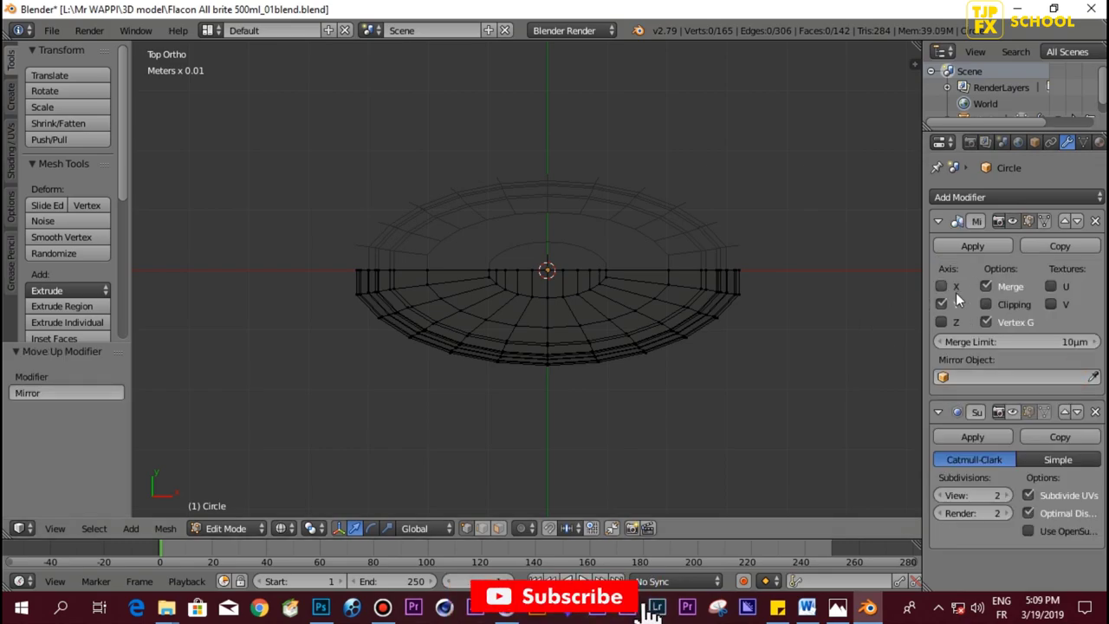
left_click(937, 222)
middle_click_drag(475, 287, 495, 250)
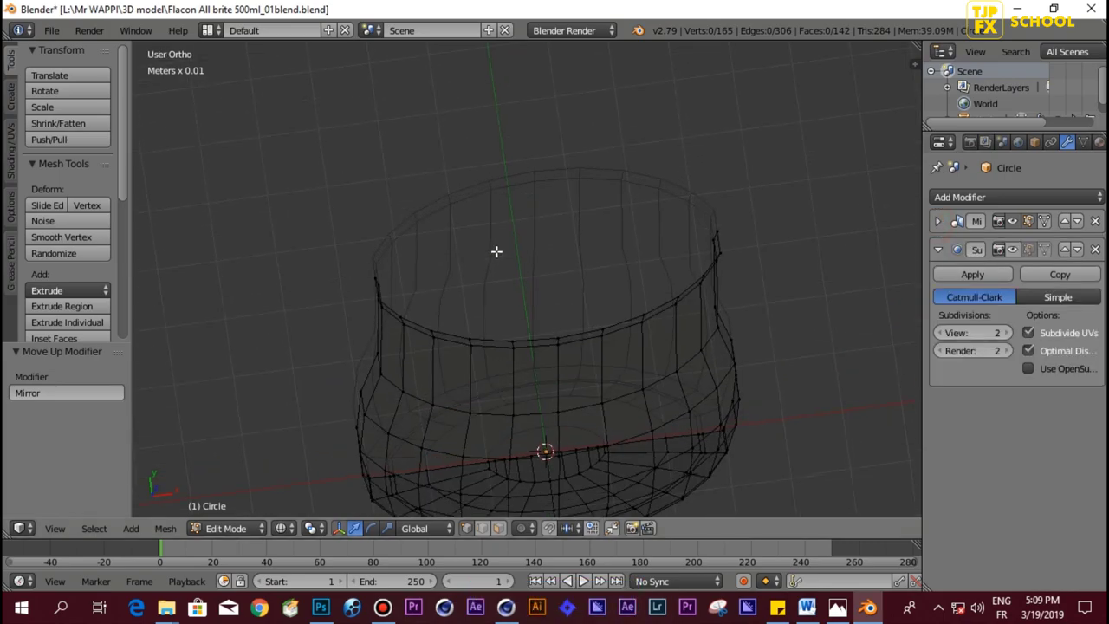
key("z")
mouse_move(562, 294)
middle_mouse_down()
mouse_move(656, 193)
mouse_move(629, 227)
mouse_move(569, 230)
middle_mouse_up()
key("KP_1")
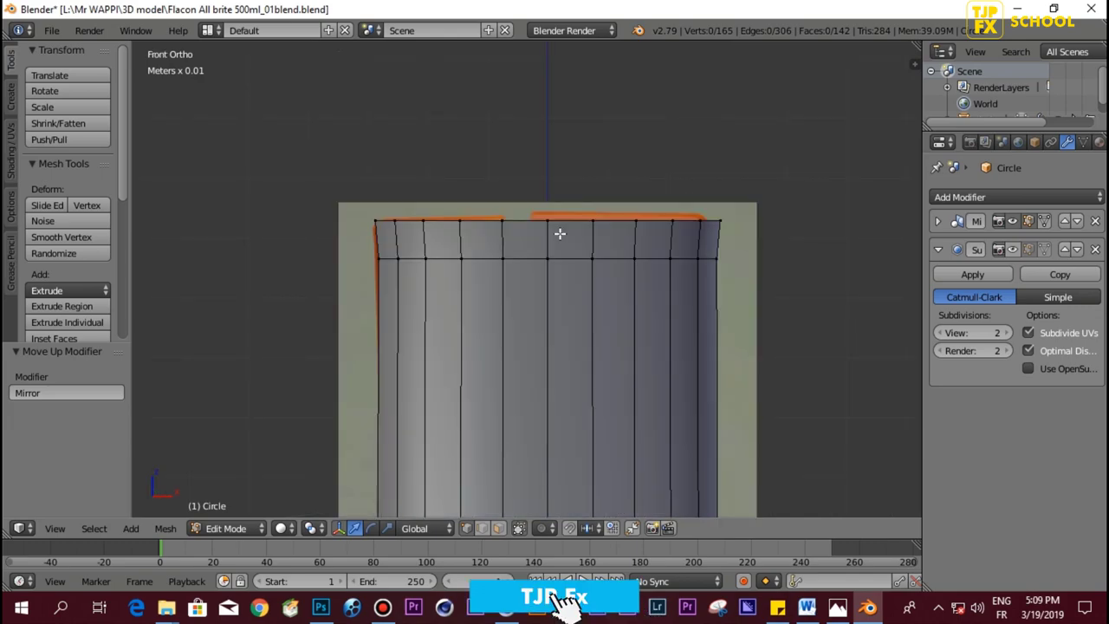
Step: In wireframe, raise the notch-step top vertex and lift the first mirrored pair of rim vertices
key("z")
scroll(402, 194, "up", 4)
scroll(402, 194, "down", 1)
scroll(471, 235, "down", 2)
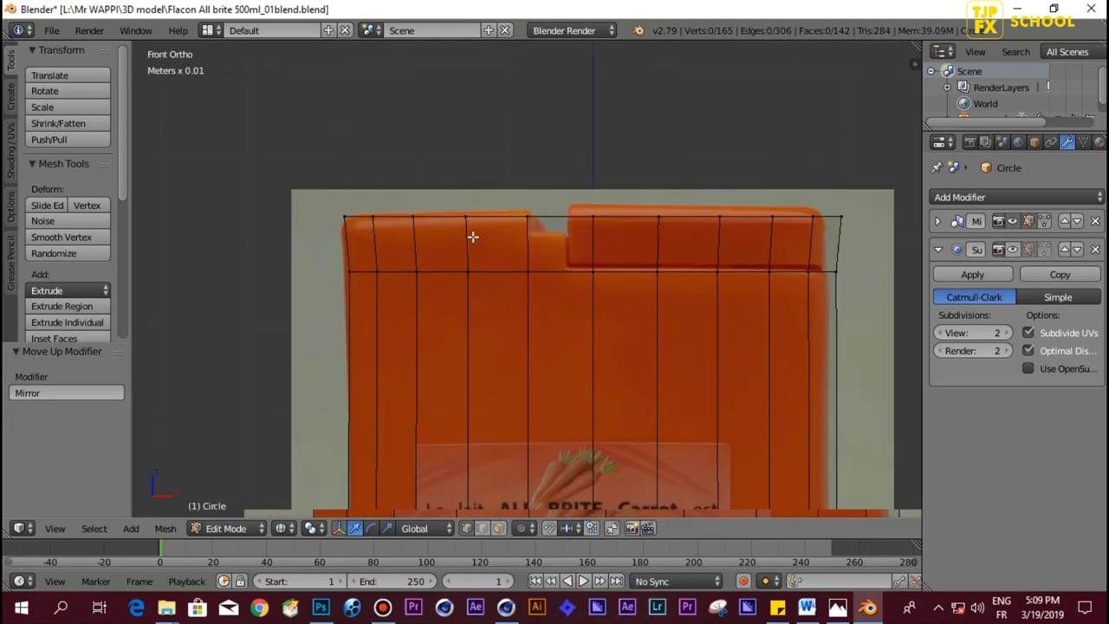
right_click(598, 209)
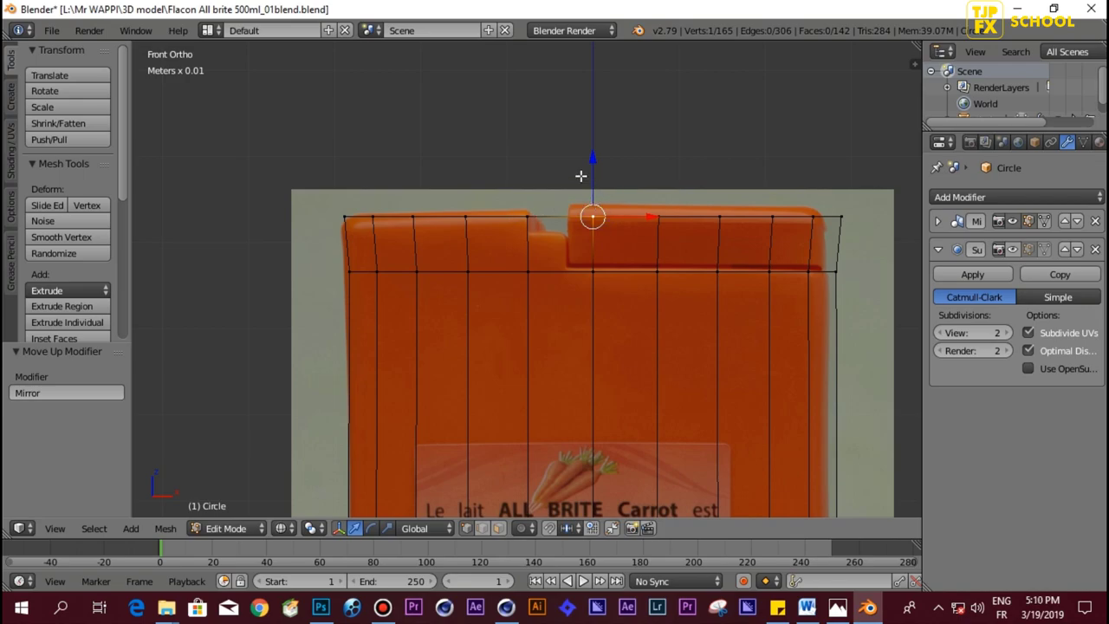
left_click_drag(591, 167, 607, 160)
right_click(528, 215)
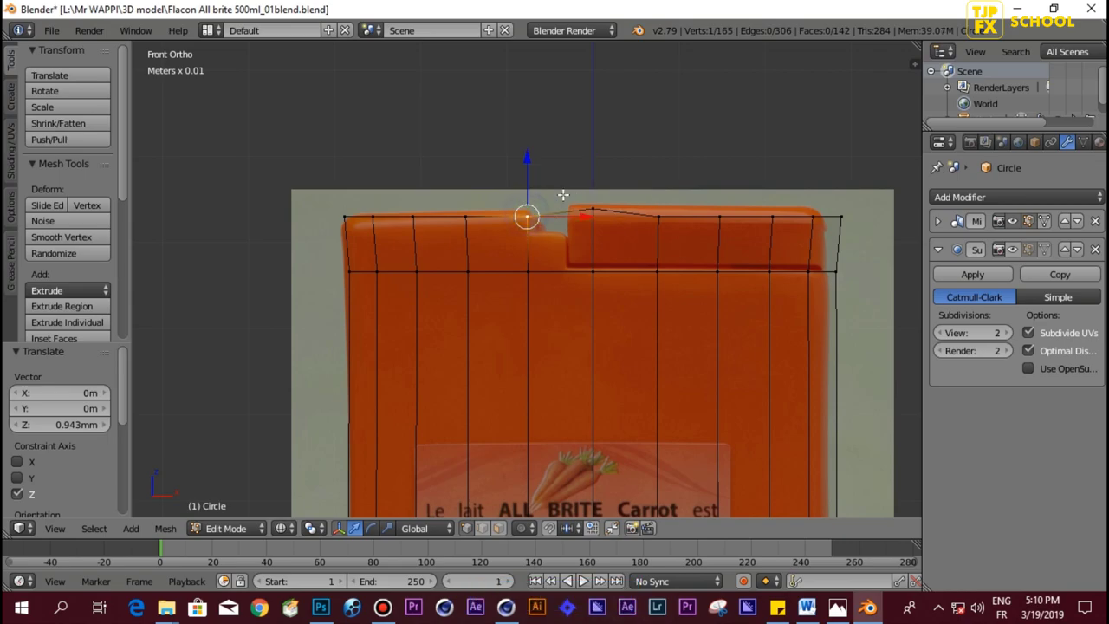
right_click(658, 216, "shift")
left_click_drag(589, 172, 601, 168)
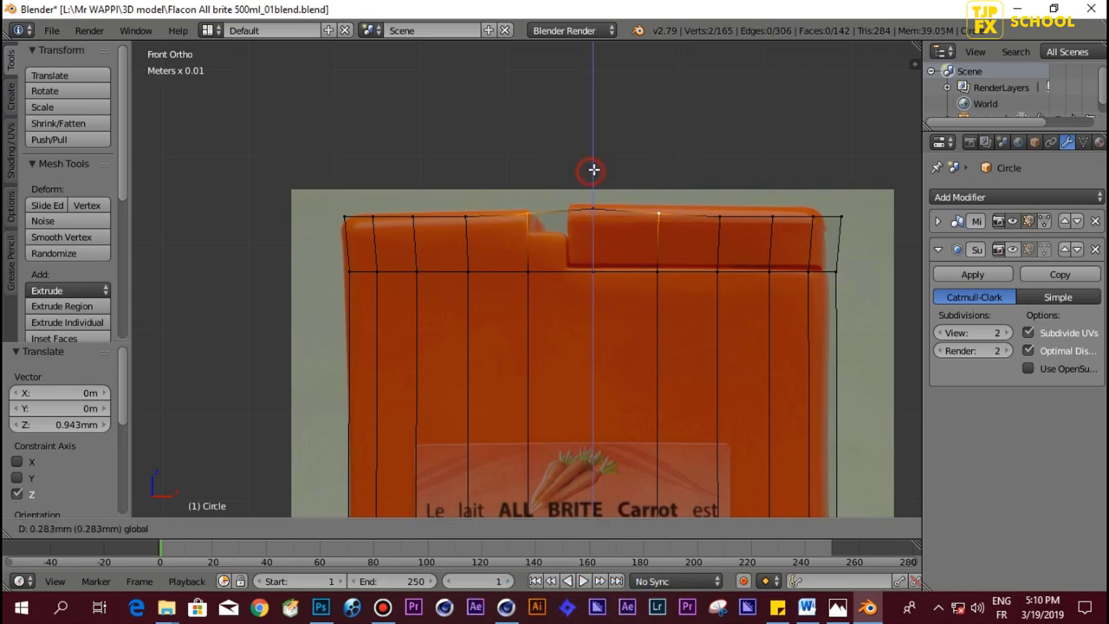
Step: Adjust the heights of three more mirrored top-rim vertex pairs, setting the corner pair to 0.377
right_click(466, 216)
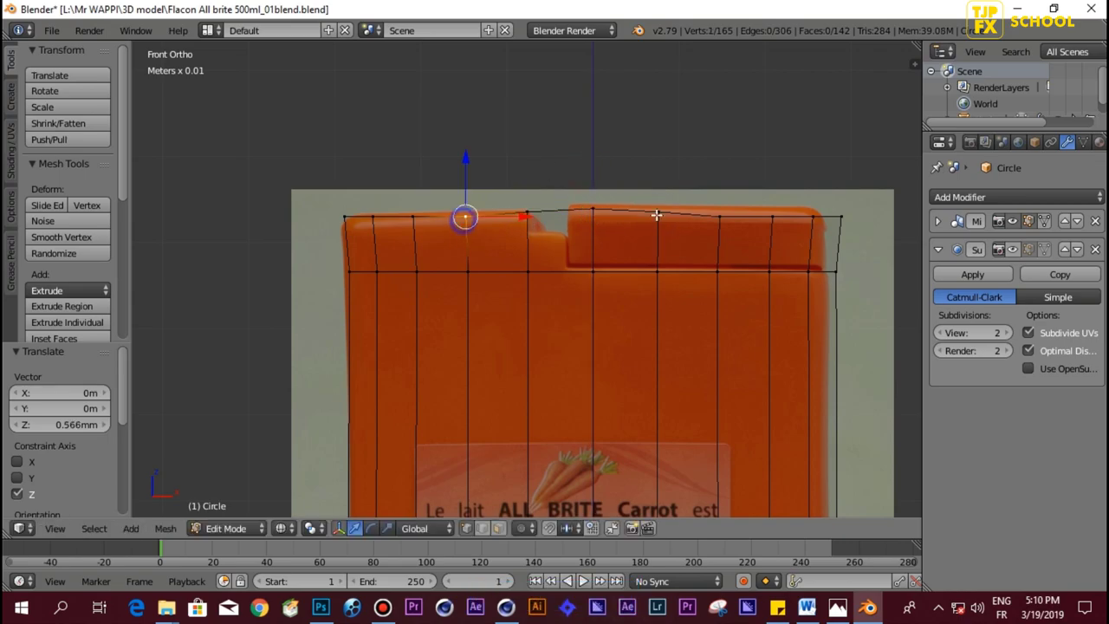
right_click(718, 216, "shift")
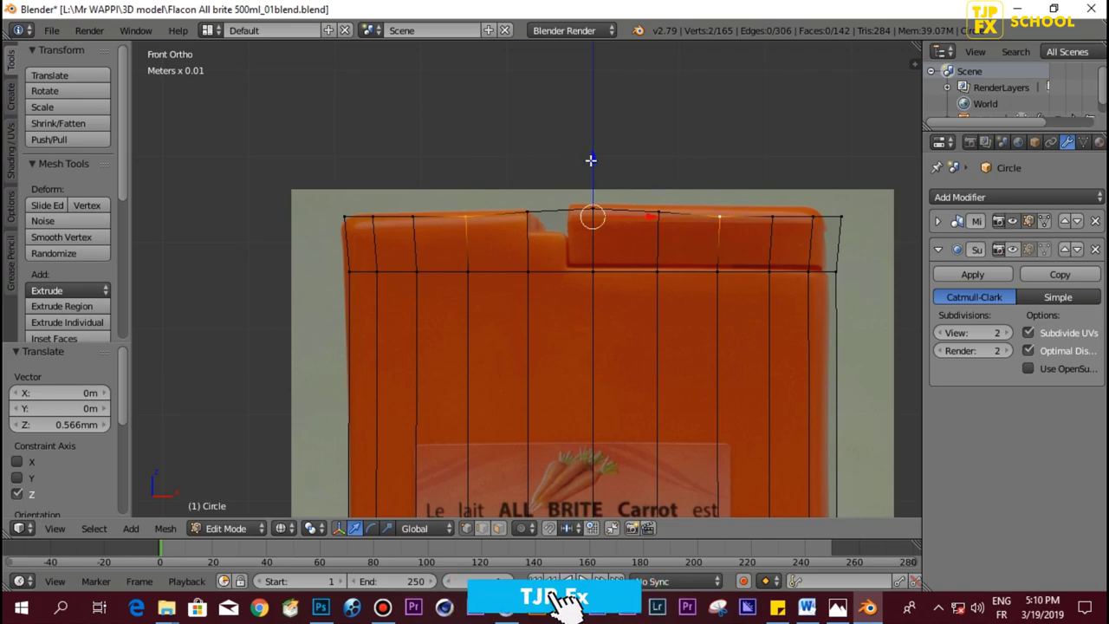
left_click_drag(593, 159, 604, 157)
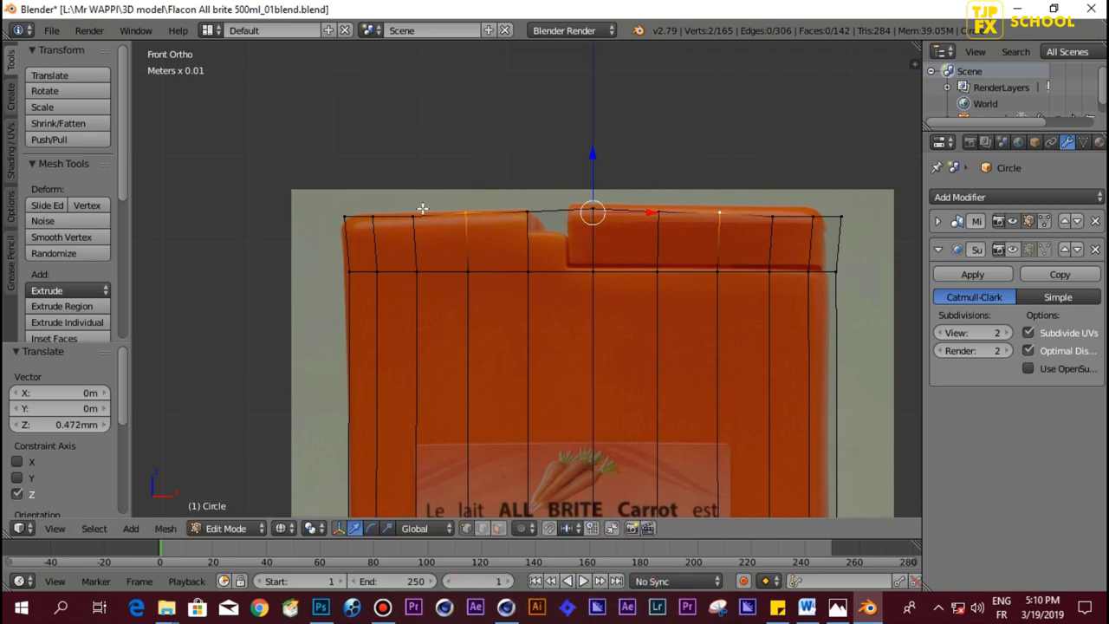
right_click(413, 216)
right_click(768, 211, "shift")
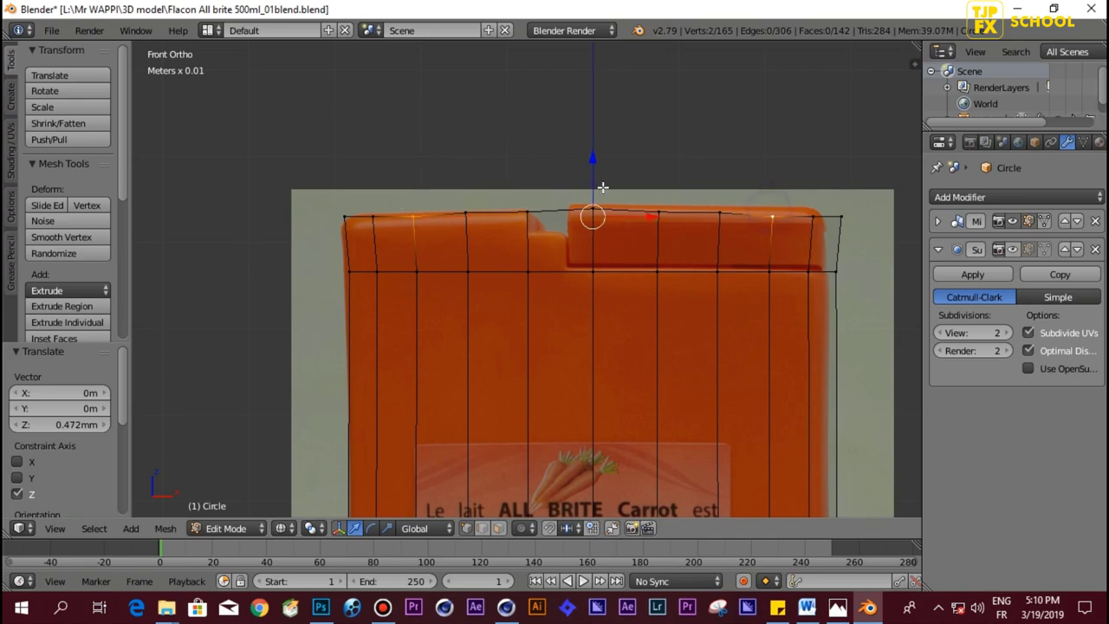
left_click_drag(594, 170, 612, 166)
right_click(374, 214)
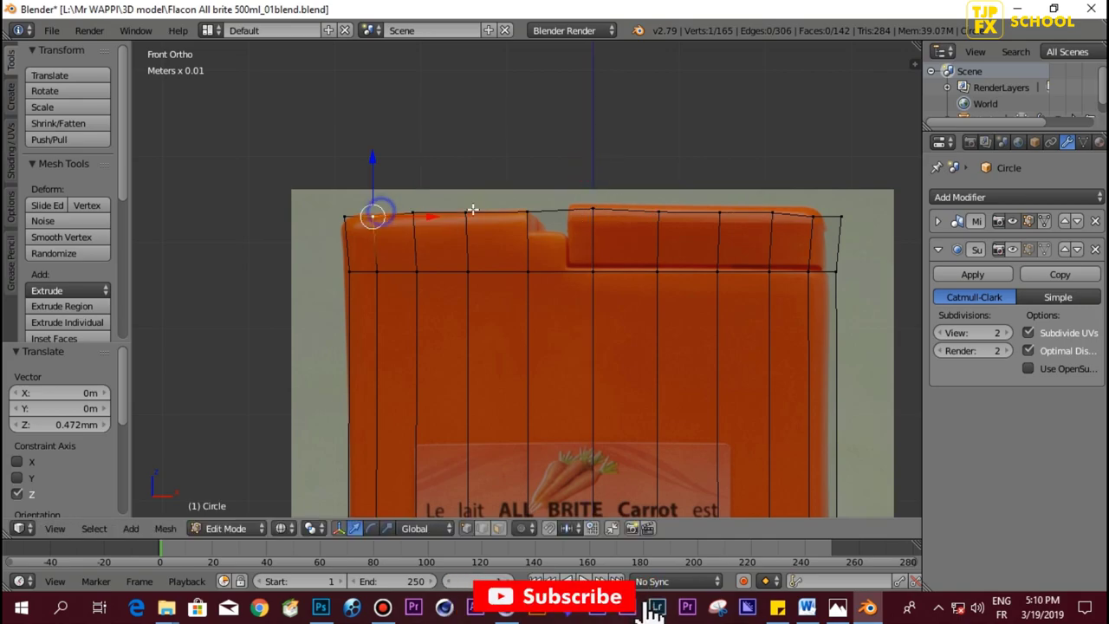
right_click(813, 215, "shift")
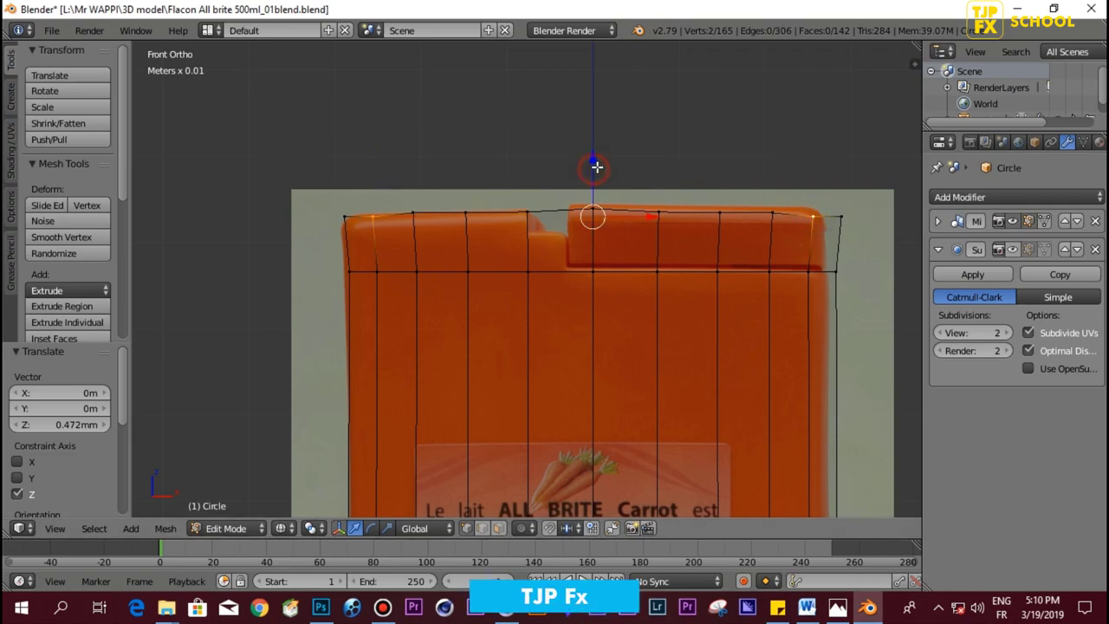
left_click_drag(594, 169, 602, 165)
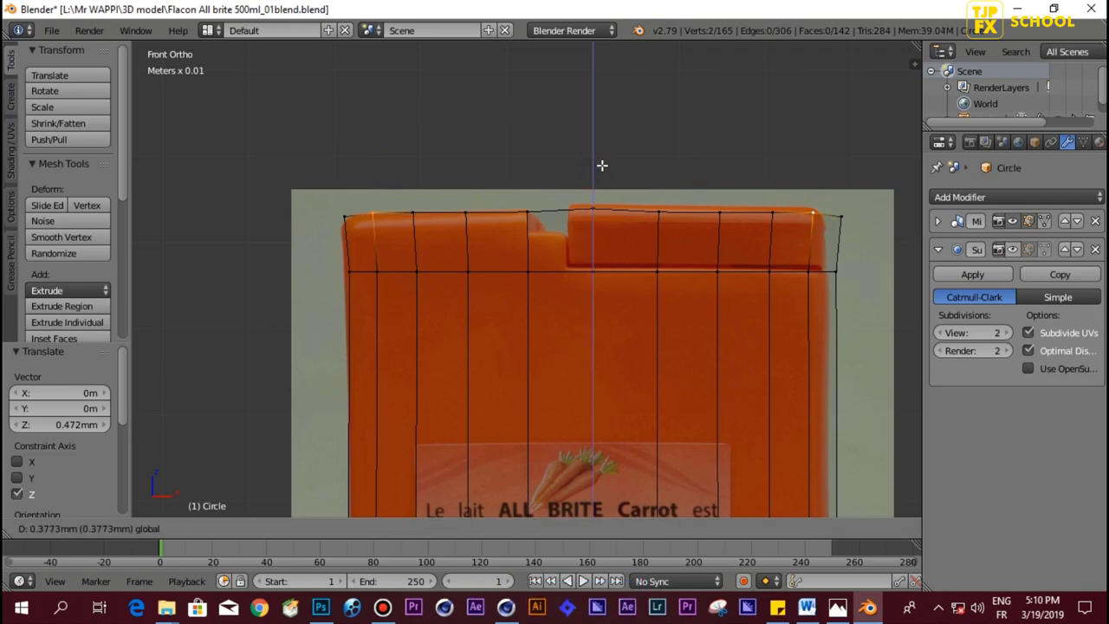
left_click_drag(602, 166, 597, 173)
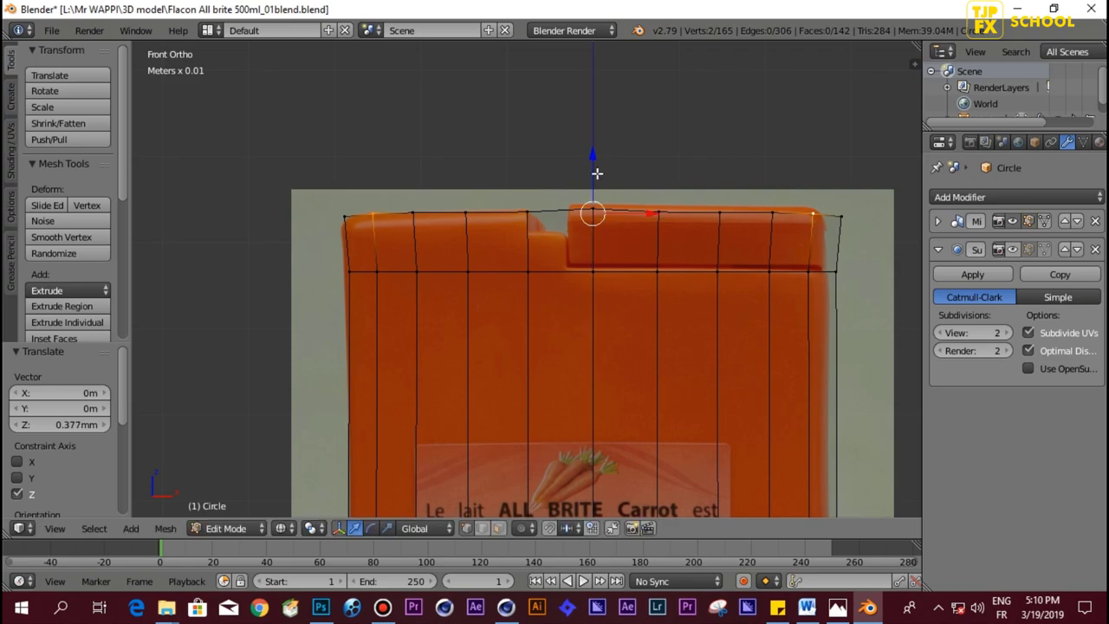
Step: Move the notch-side vertex pair, undo the last three edits, and select the centre top vertex
right_click(479, 202)
right_click(718, 210, "shift")
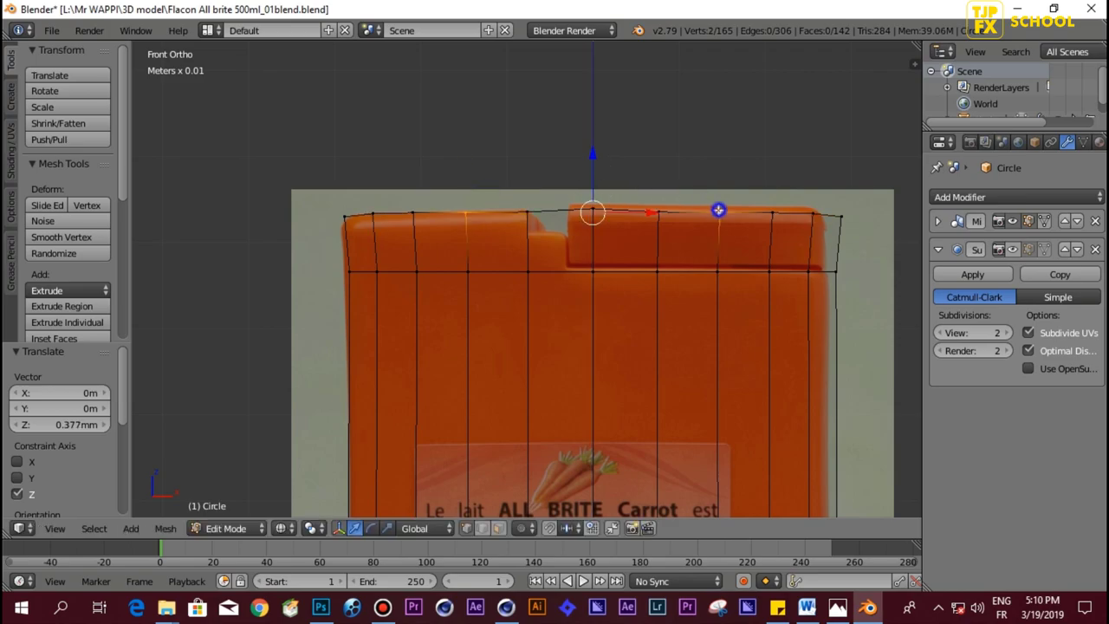
left_click_drag(592, 159, 597, 155)
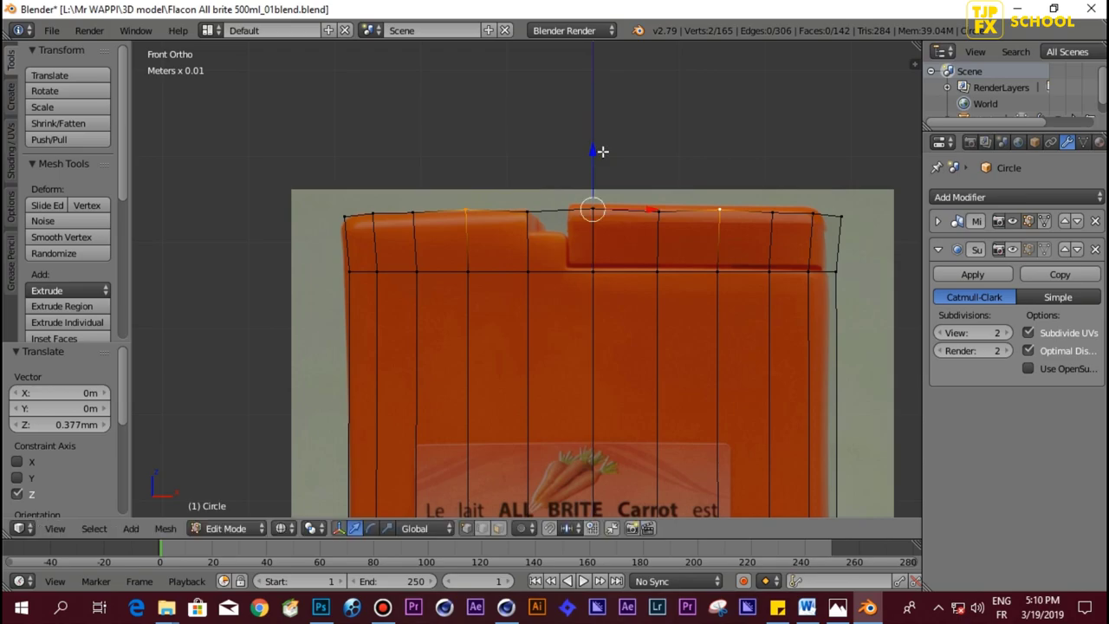
key("ctrl+z")
key("ctrl+z")
key("ctrl+z")
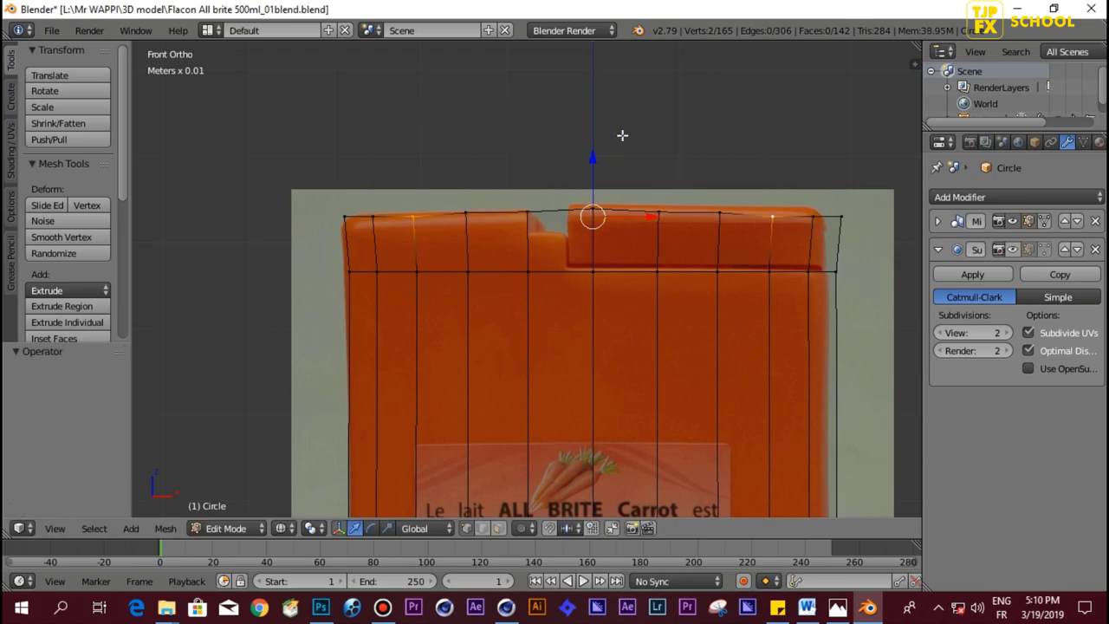
key("ctrl+z")
key("ctrl+z")
key("ctrl+z")
key("ctrl+z")
key("ctrl+z")
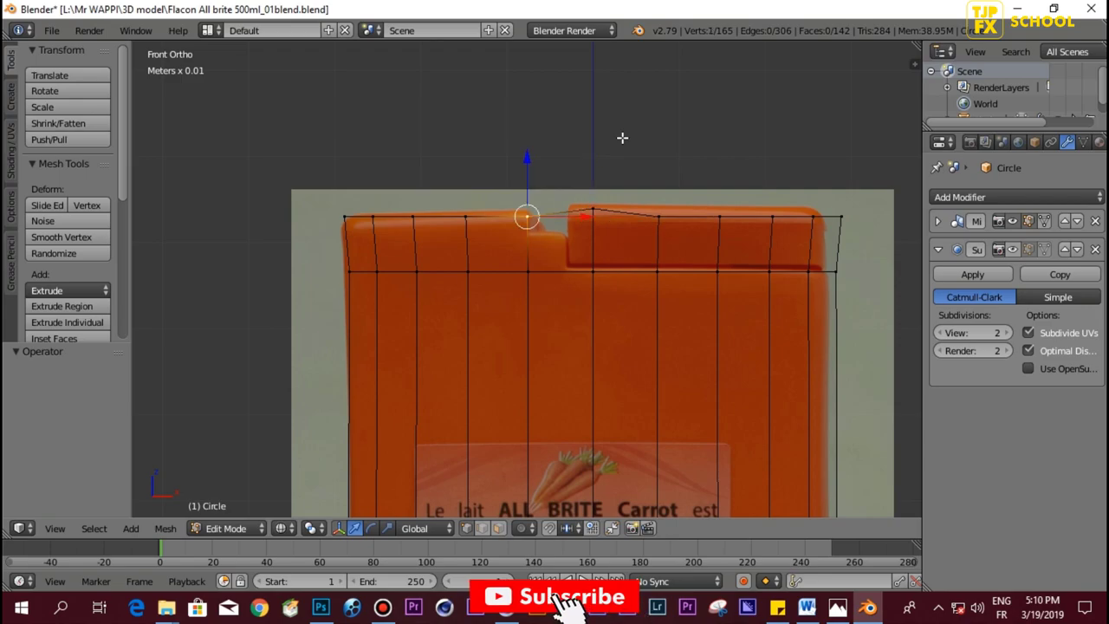
key("ctrl+z")
key("ctrl+z")
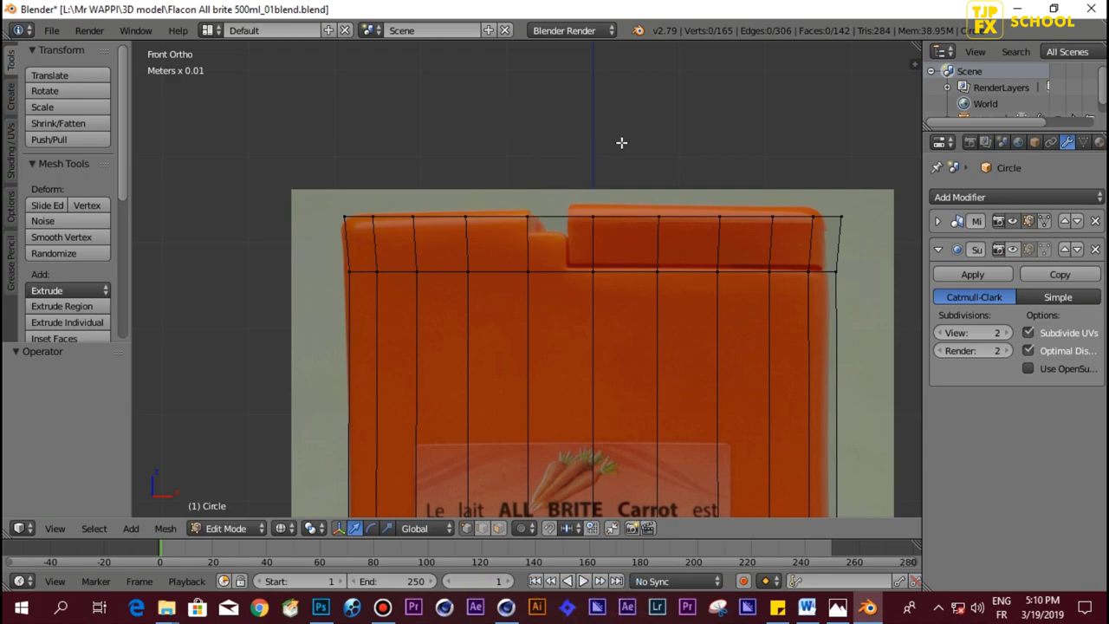
right_click(595, 214)
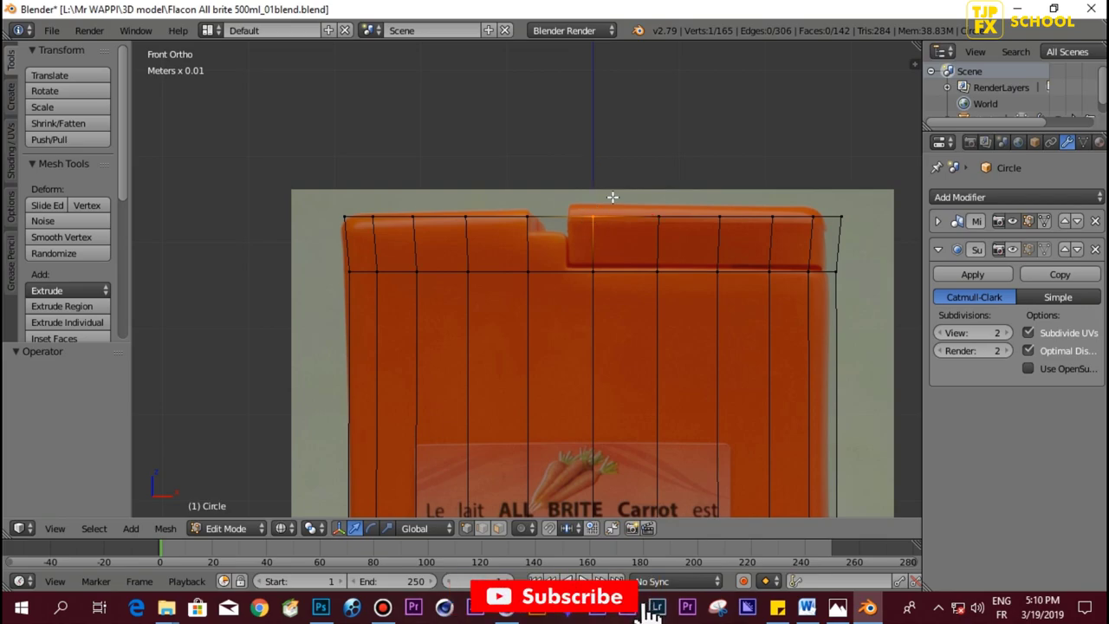
key("ctrl+space")
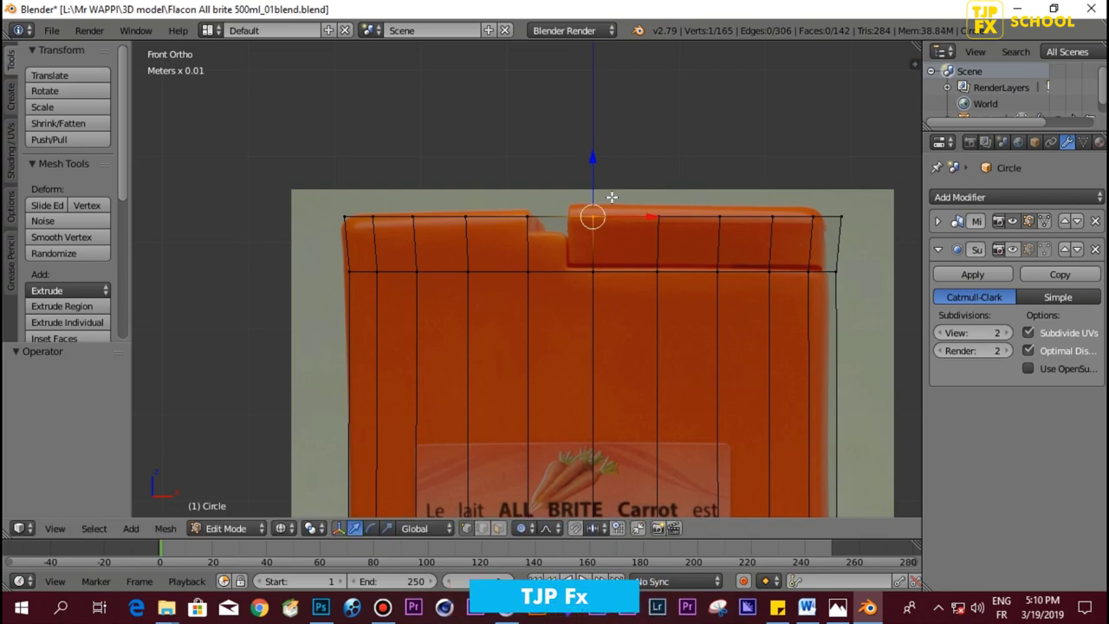
Step: Raise the centre top vertex 1.13 mm along Z with an enlarged proportional-editing falloff
key("g")
key("z")
scroll(611, 190, "down", 3)
scroll(612, 190, "down", 1)
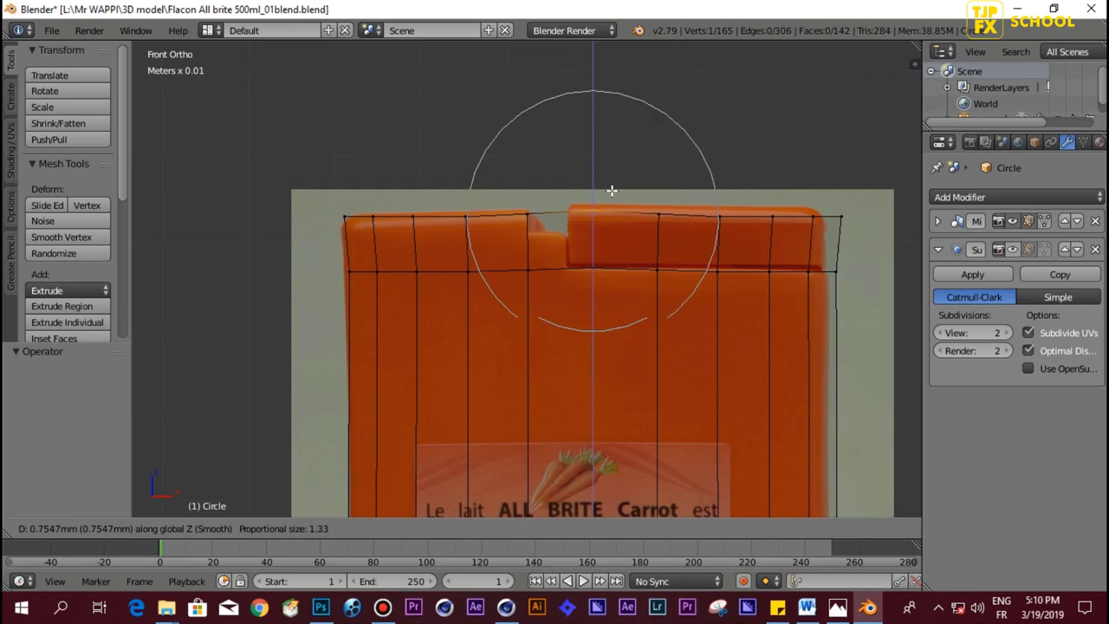
scroll(612, 190, "down", 4)
scroll(611, 188, "down", 1)
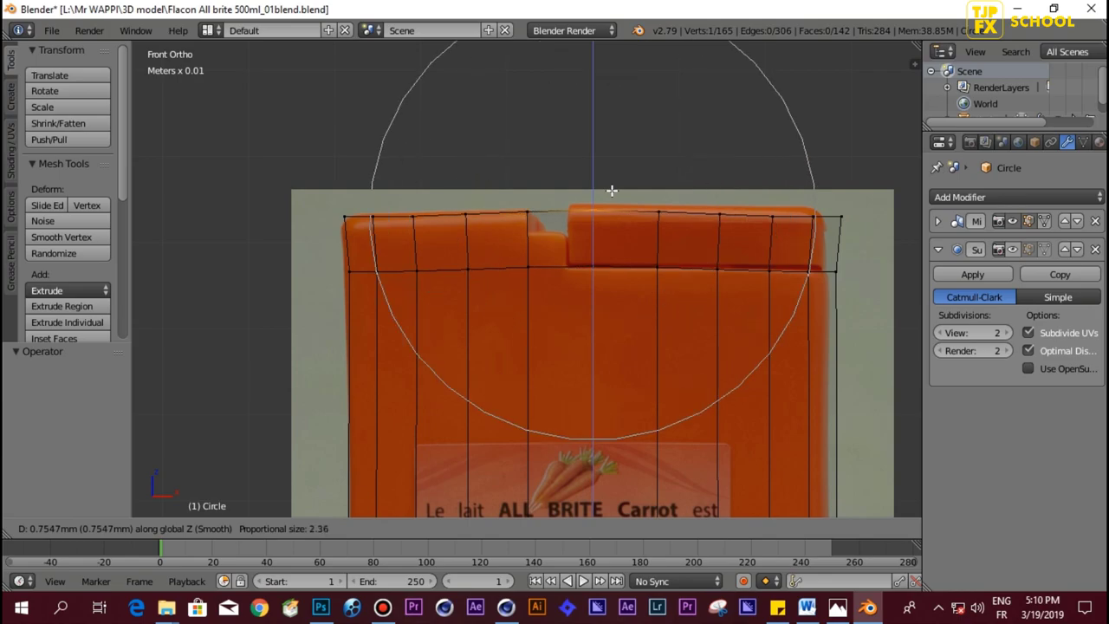
scroll(613, 187, "down", 2)
scroll(616, 187, "down", 1)
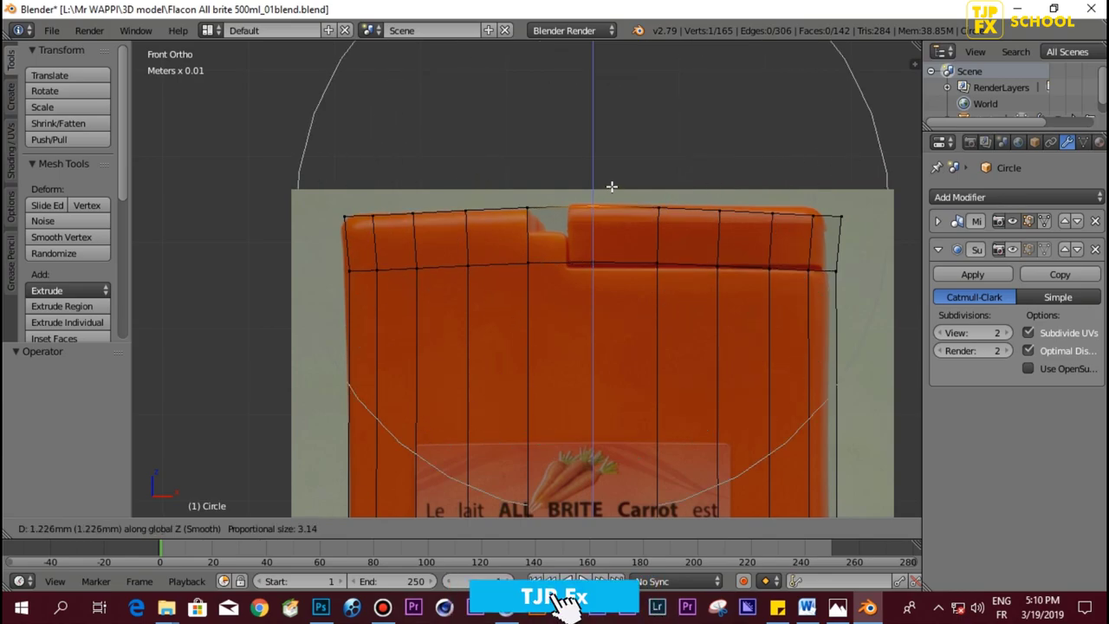
scroll(620, 186, "down", 1)
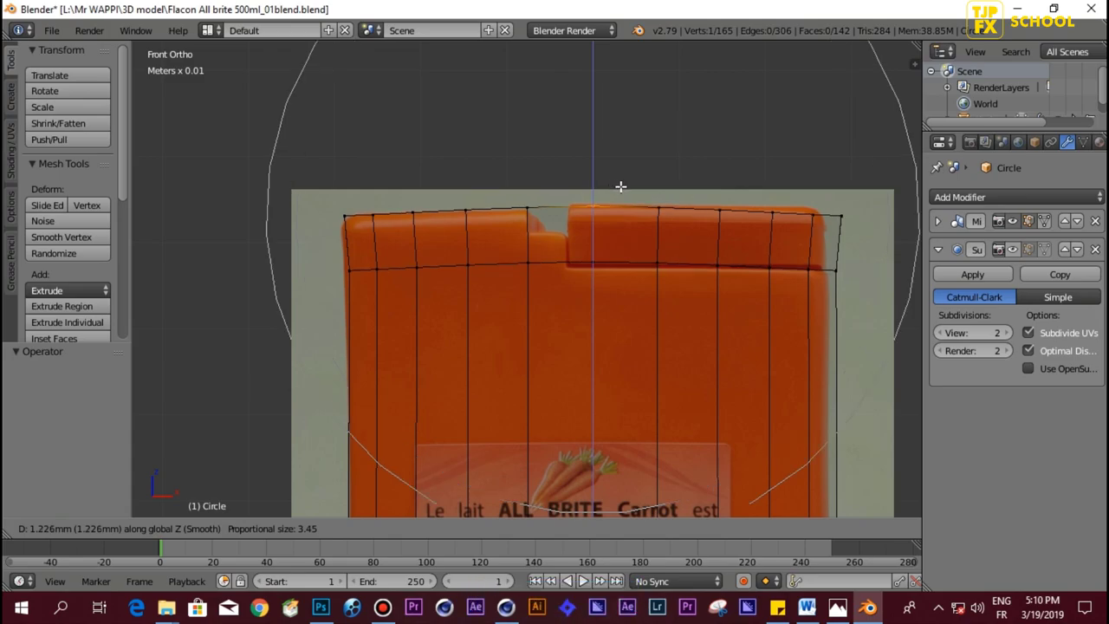
left_click(620, 186)
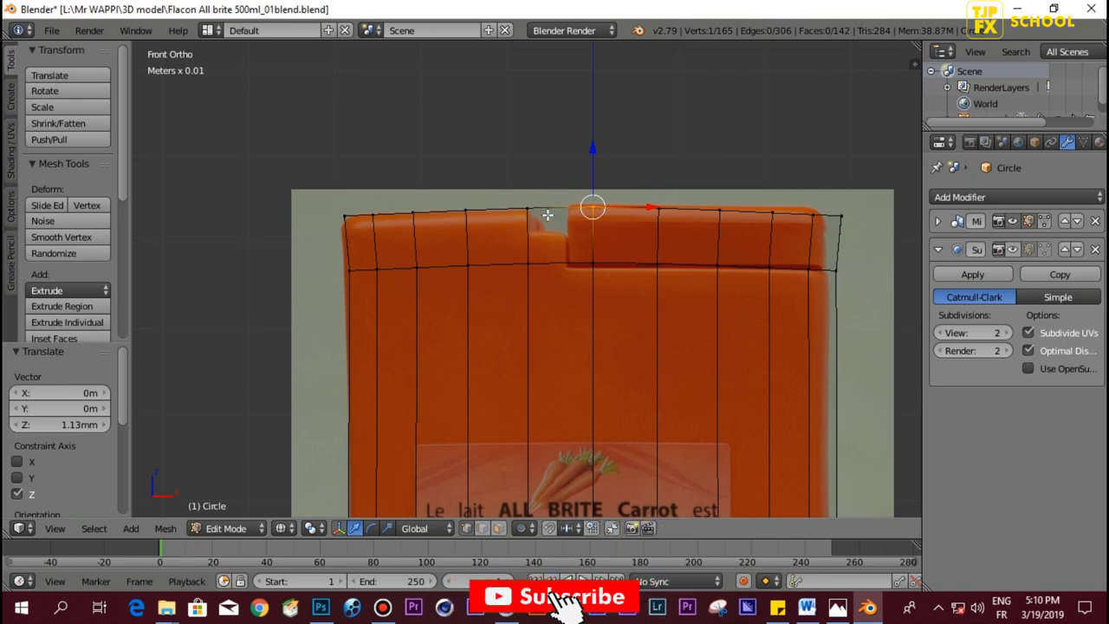
Step: Flatten the edge loop just under the top to zero height with S Z 0
right_click(549, 260, "alt")
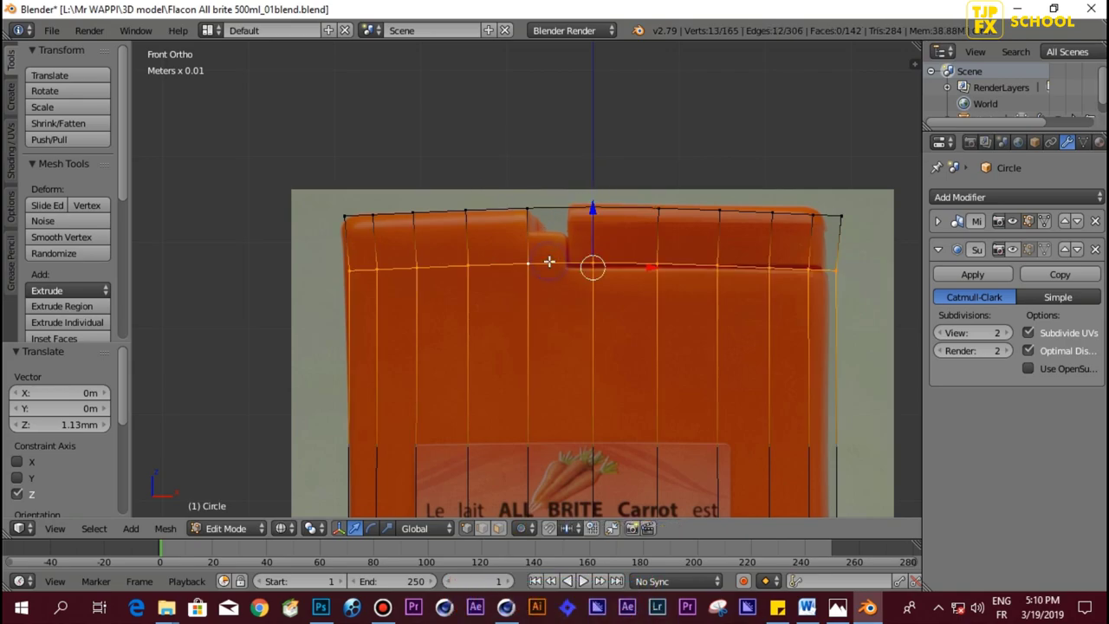
key("s")
key("z")
key("0")
key("Return")
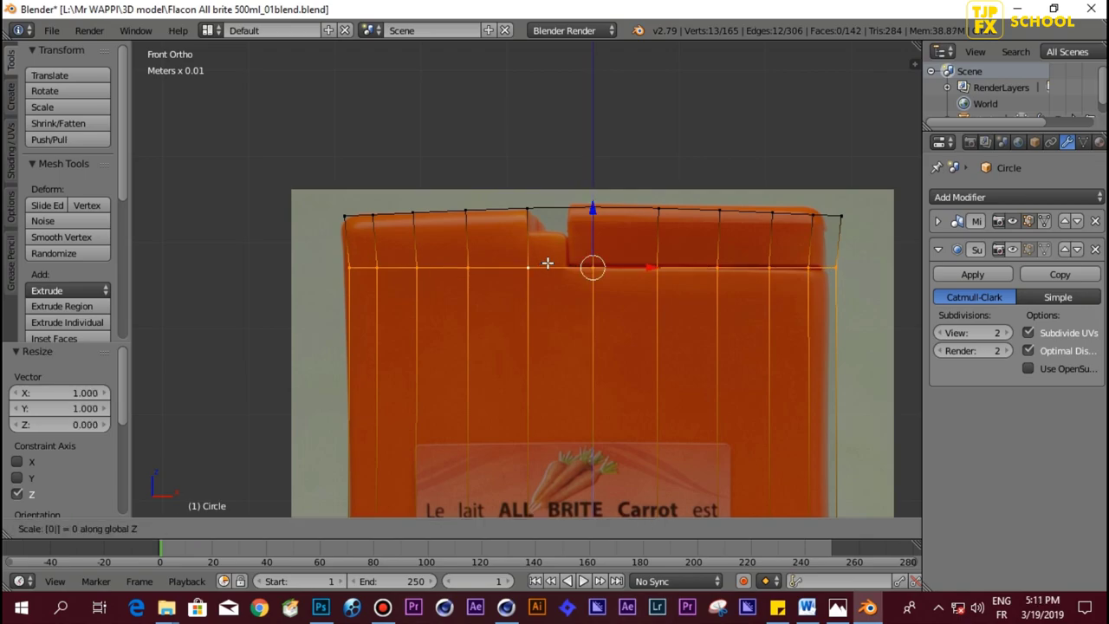
left_click(594, 209)
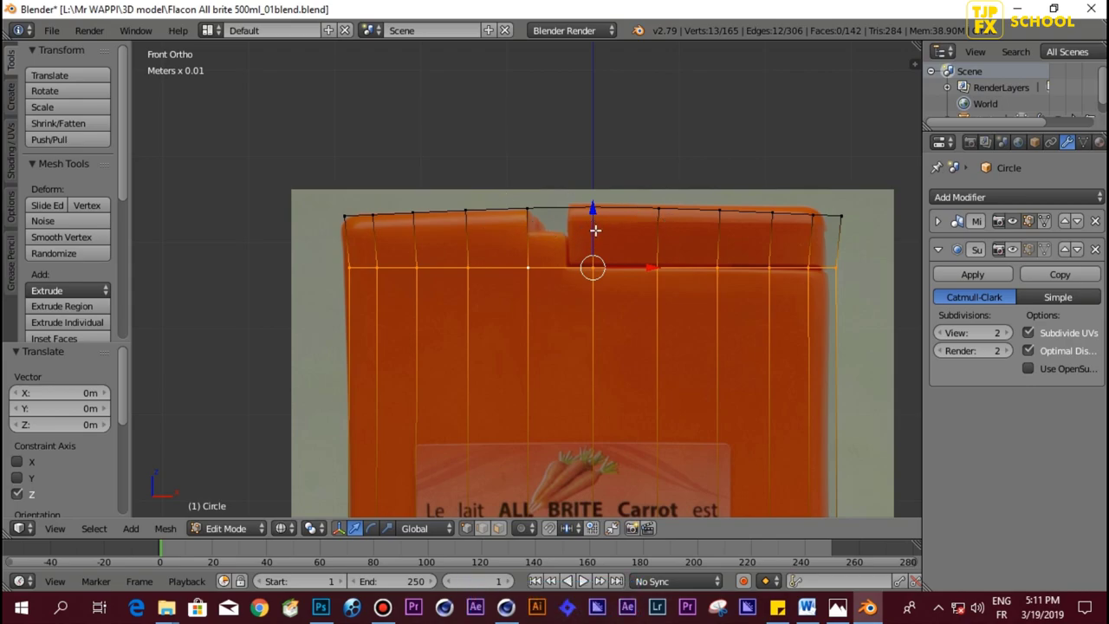
Step: In solid, face-select mode, select the six faces of the upper-rim band
middle_click_drag(631, 228, 631, 242)
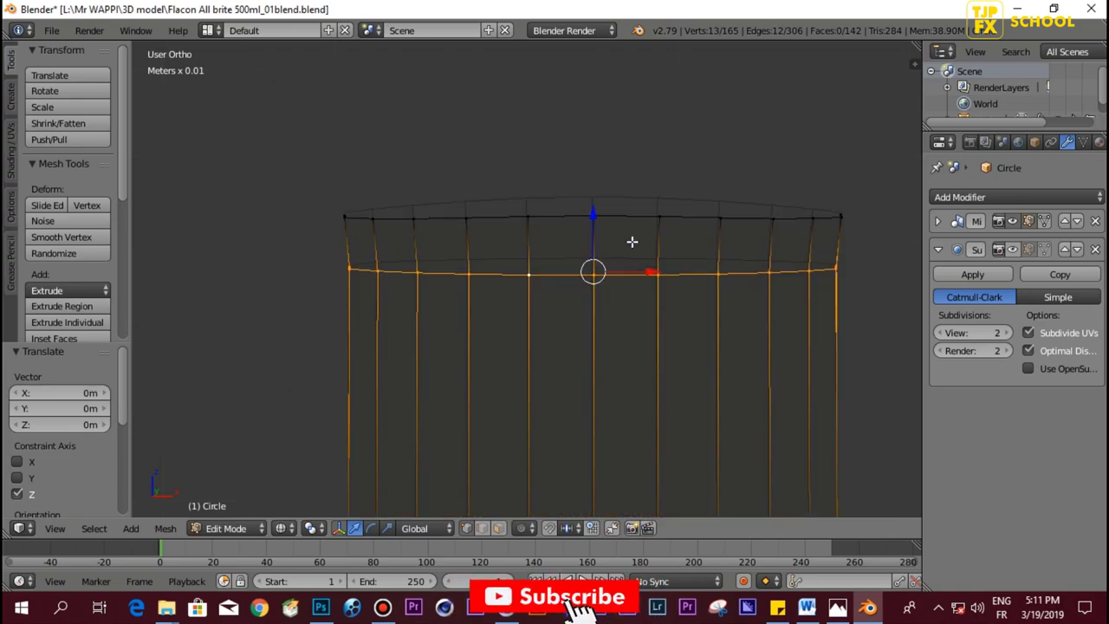
key("z")
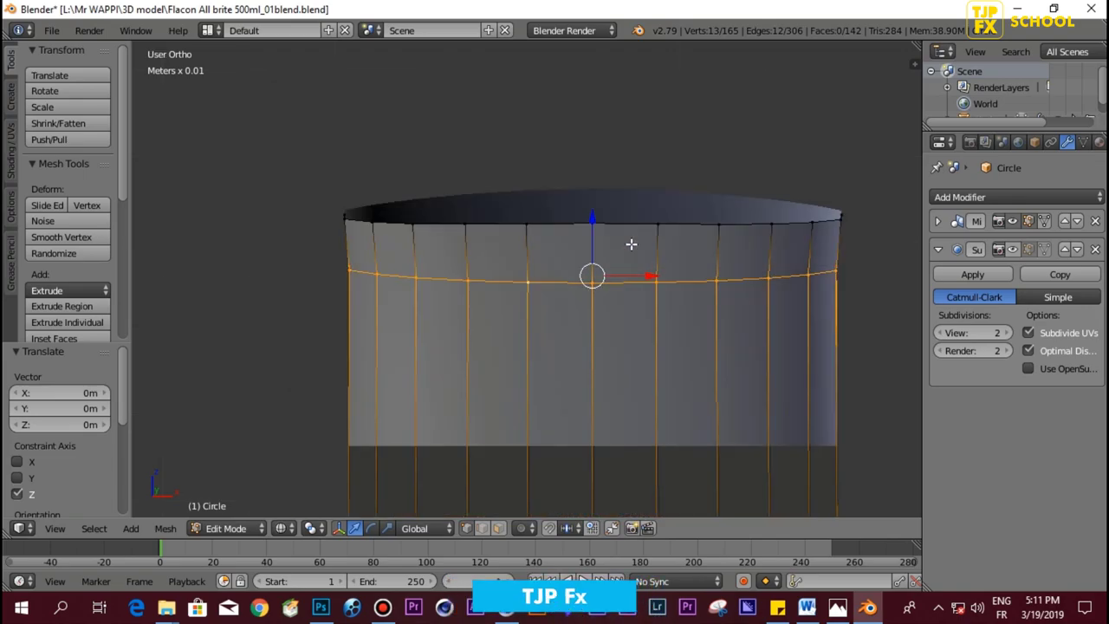
key("ctrl+Tab")
left_click(564, 278)
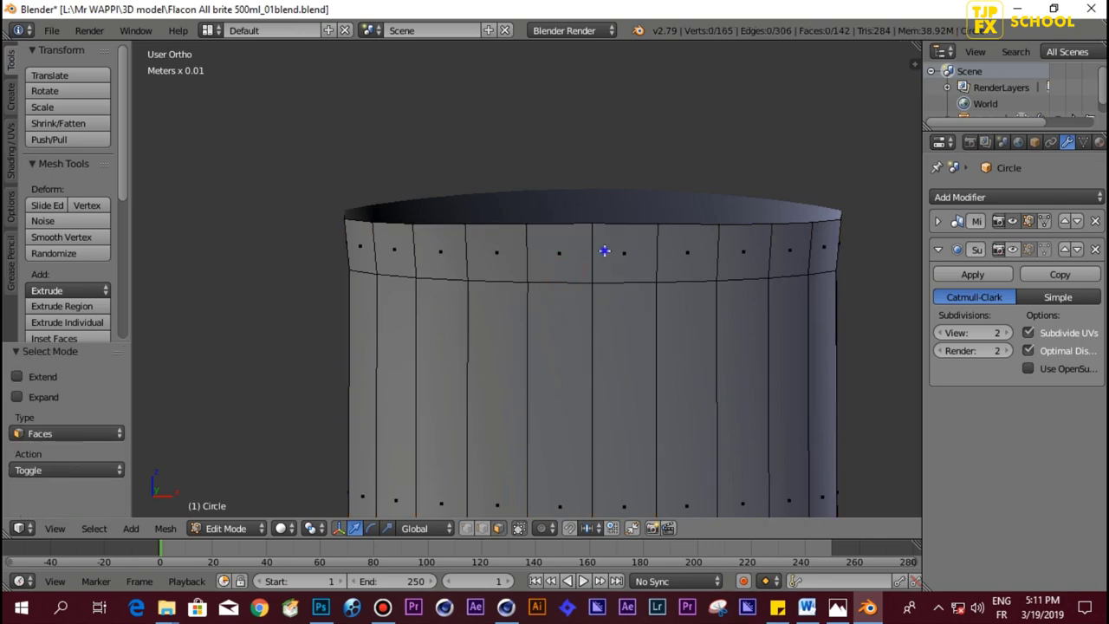
right_click(623, 252)
right_click(686, 252, "shift")
right_click(755, 251, "shift")
right_click(790, 247, "shift")
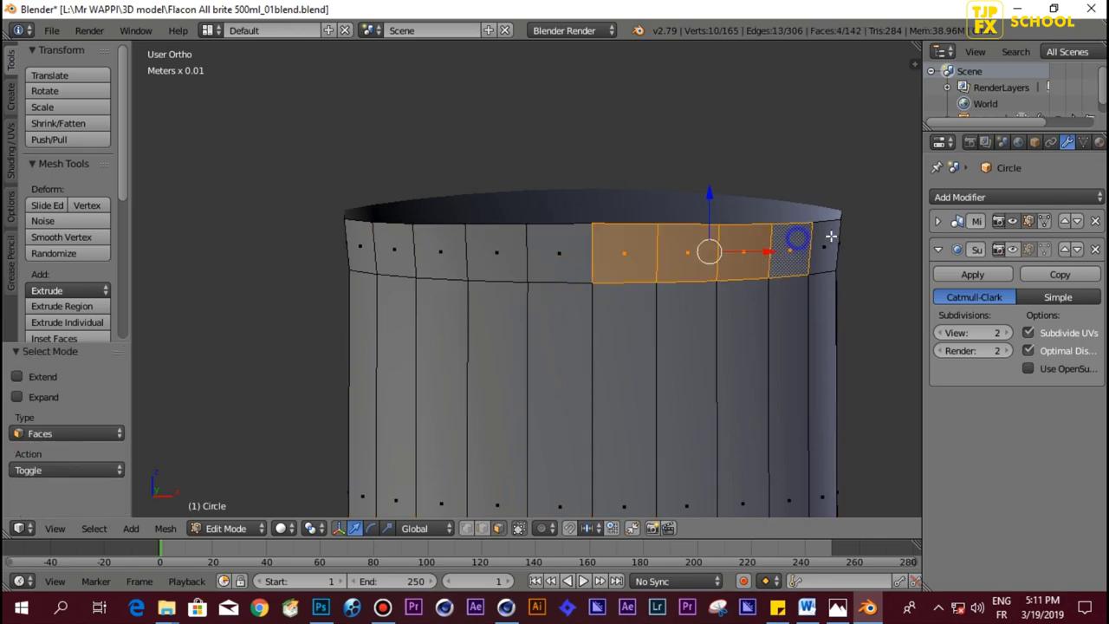
right_click(830, 236, "shift")
middle_click_drag(757, 253, 800, 303)
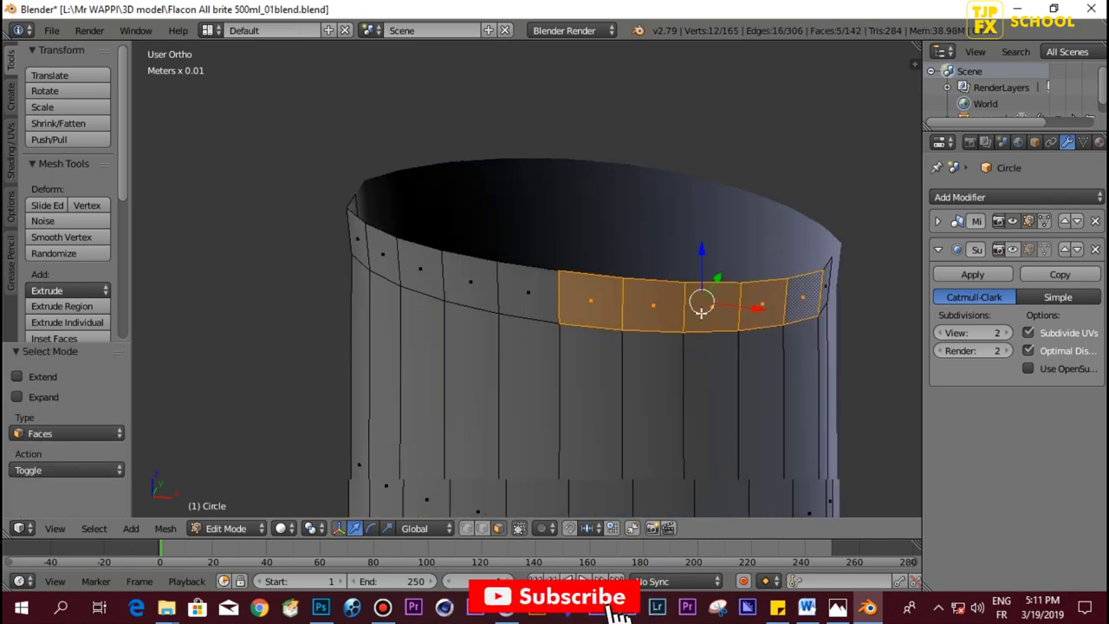
right_click(682, 296, "shift")
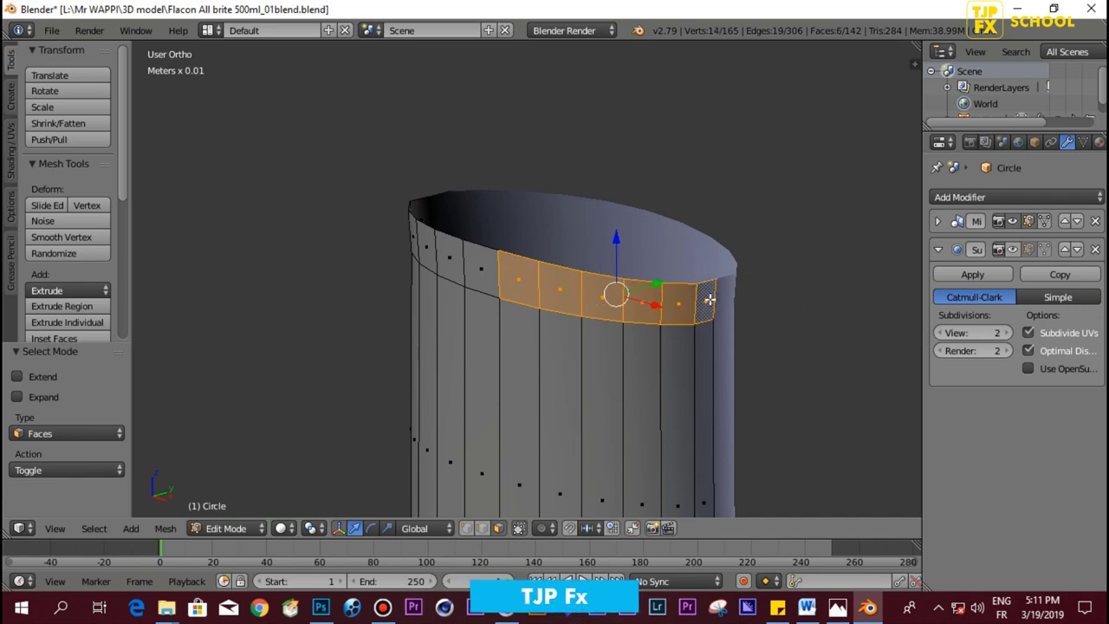
Step: Separate the selected faces into their own object and select it, Circle.001, in Object Mode
key("p")
left_click(709, 299)
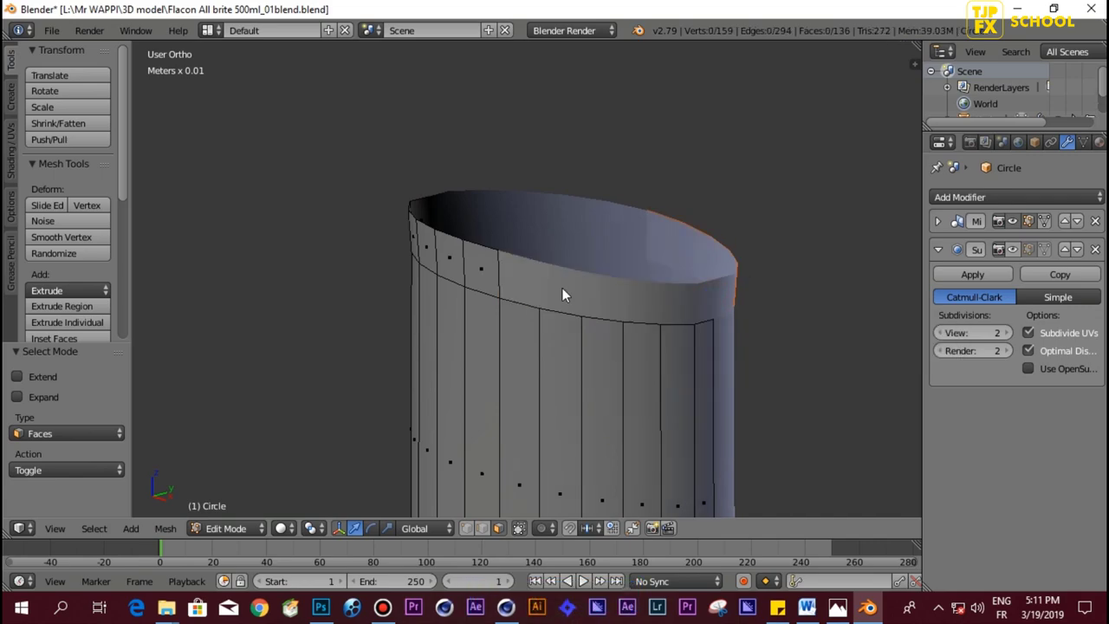
key("Tab")
right_click(562, 288)
Step: Hide the split-off rim piece and select the bottle body from the front view
key("h")
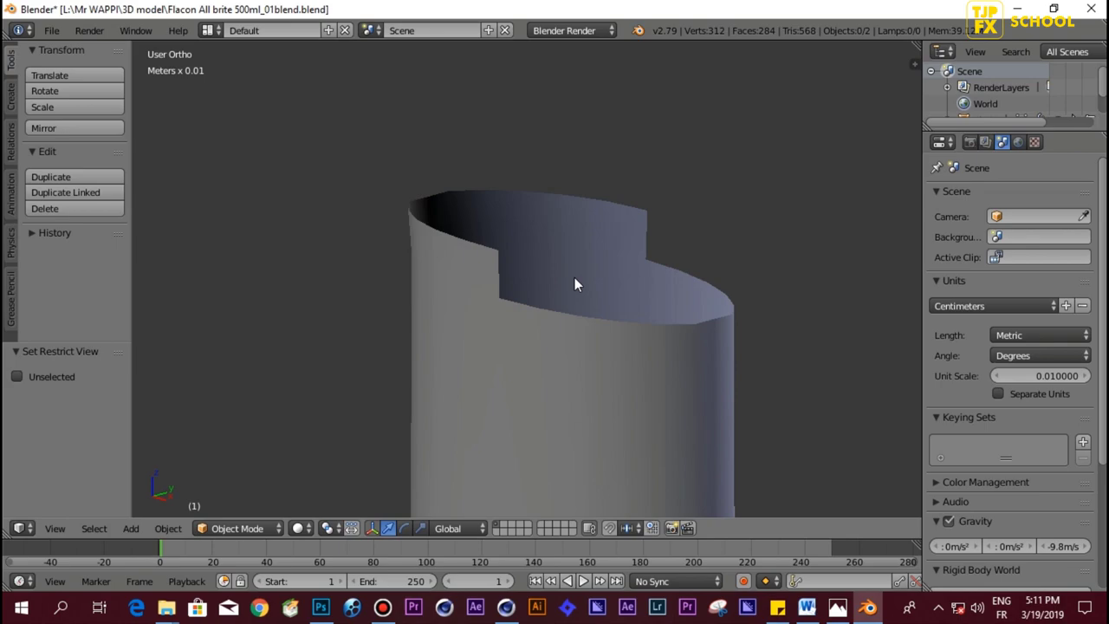
key("KP_1")
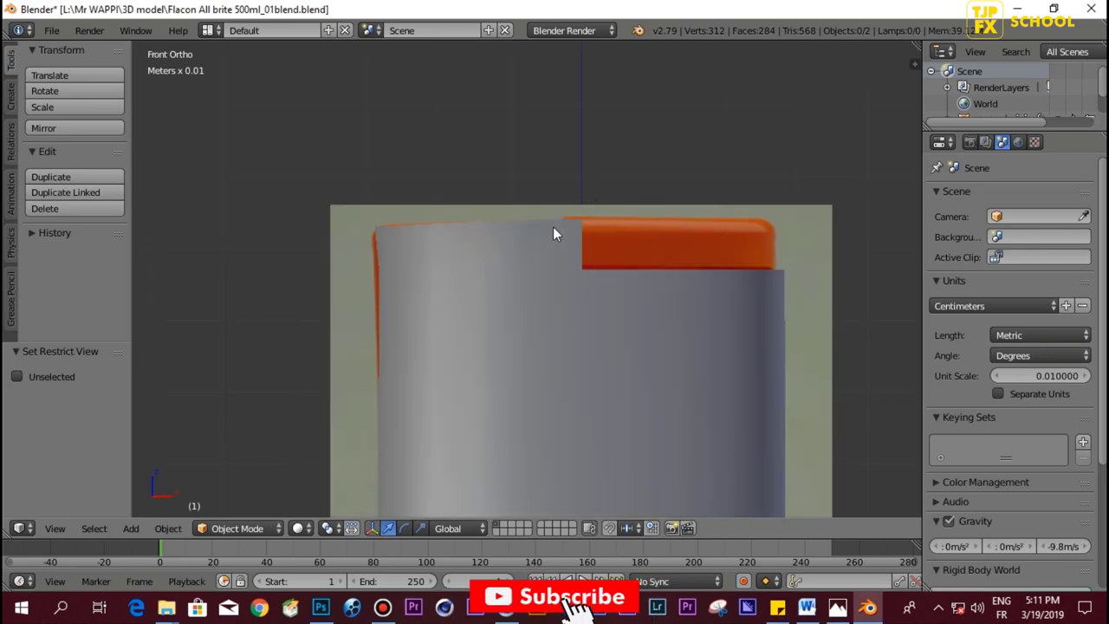
right_click(571, 234)
key("Tab")
key("Tab")
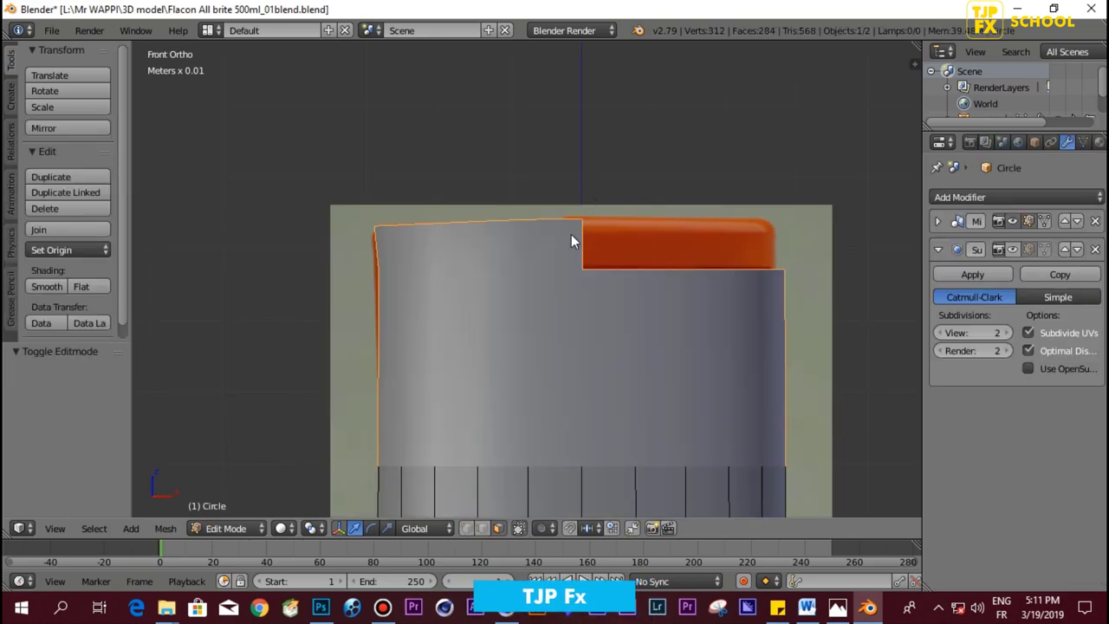
key("Tab")
key("Tab")
Step: Deselect all in the bottle's Edit Mode, inspect the top ring, and bring up selection modes
key("z")
key("a")
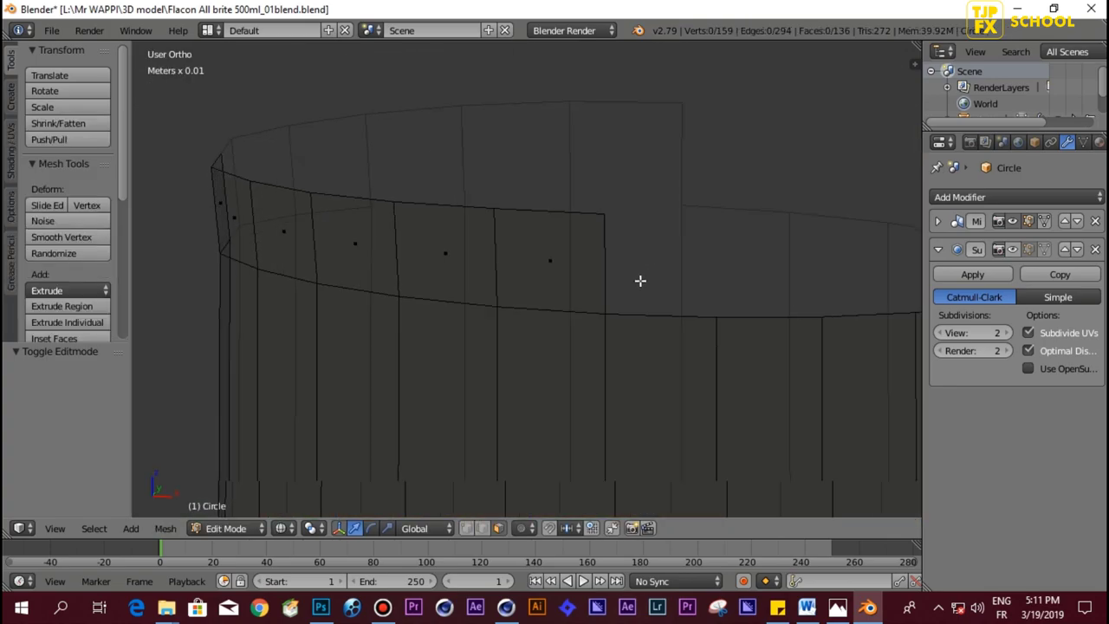
middle_click_drag(640, 280, 628, 289)
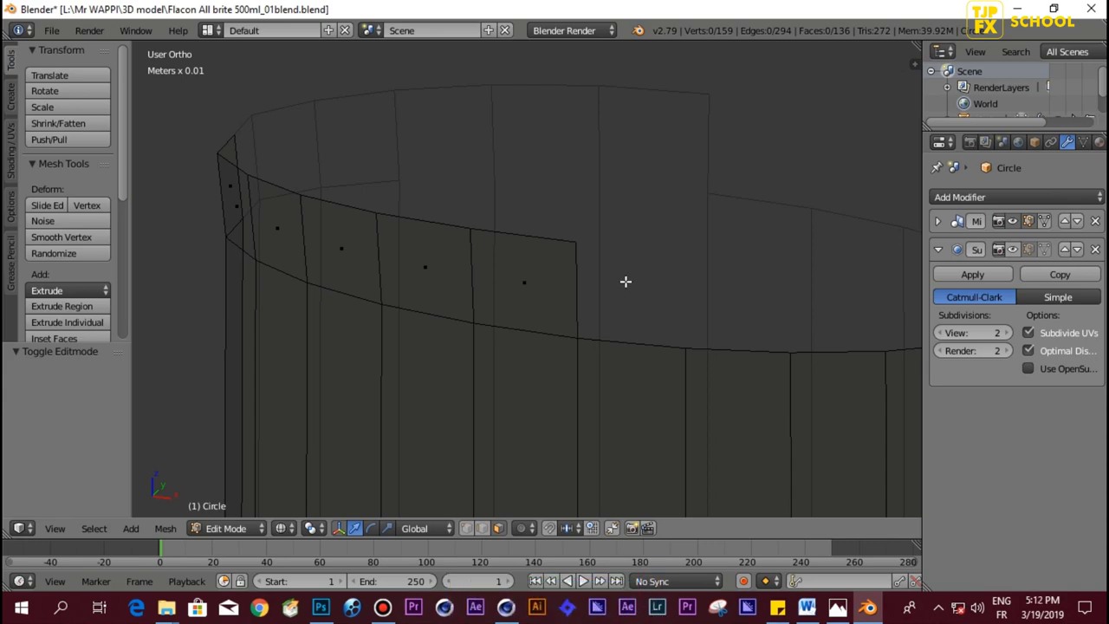
key("z")
key("Tab")
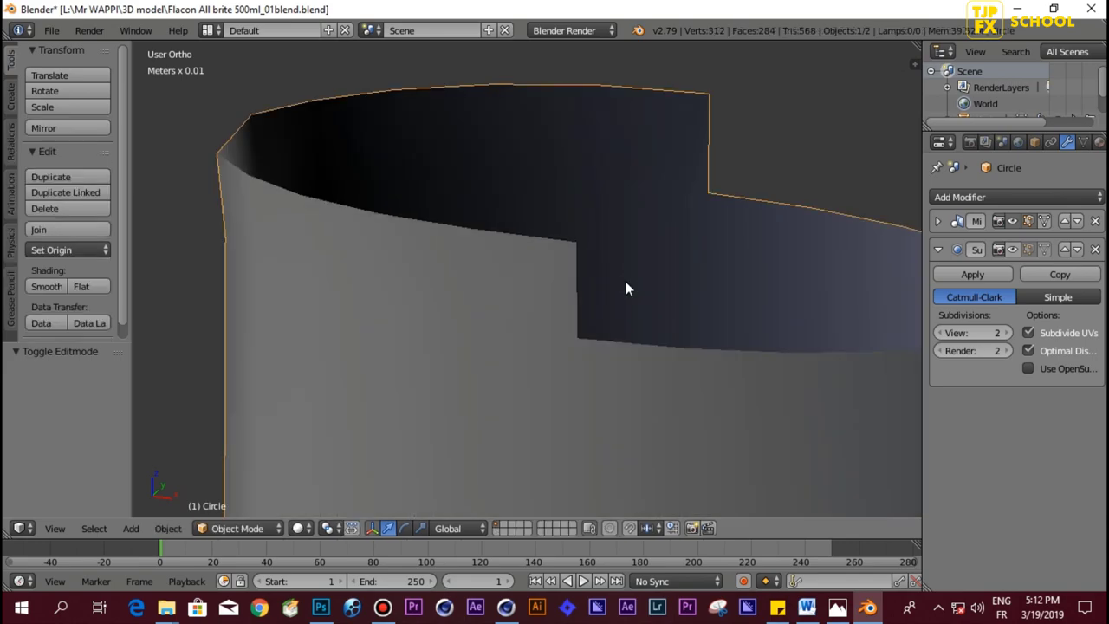
key("Tab")
key("ctrl+Tab")
Step: In vertex mode, extrude the five lower-step rim vertices 5.26 cm along Y into a shelf
left_click(573, 248)
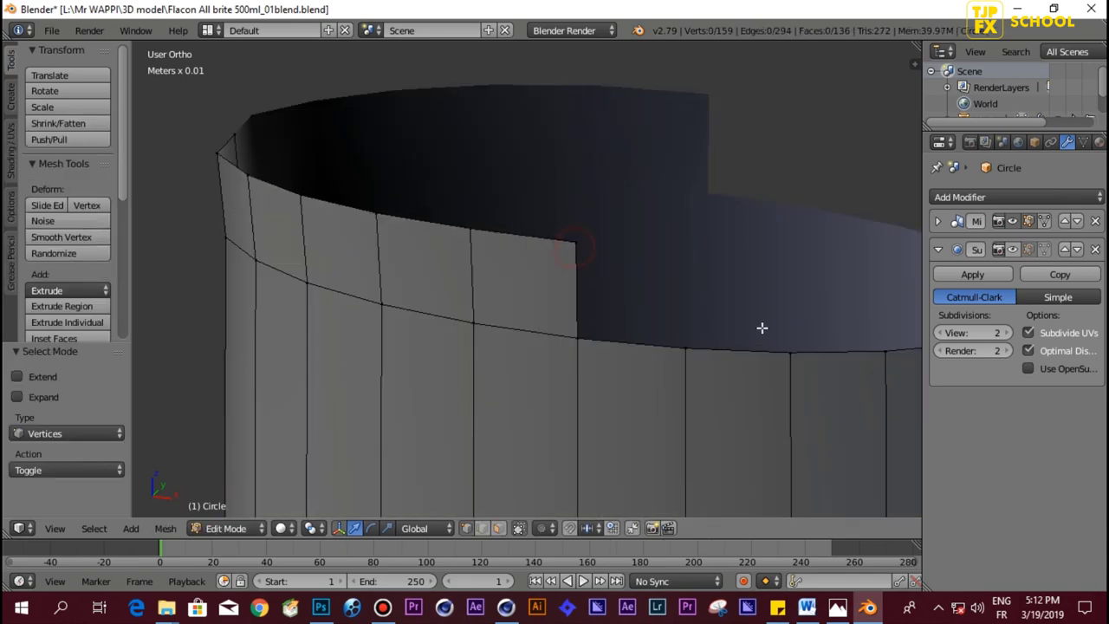
mouse_move(759, 326)
middle_mouse_down()
mouse_move(695, 372)
mouse_move(552, 380)
middle_mouse_up()
right_click(456, 396)
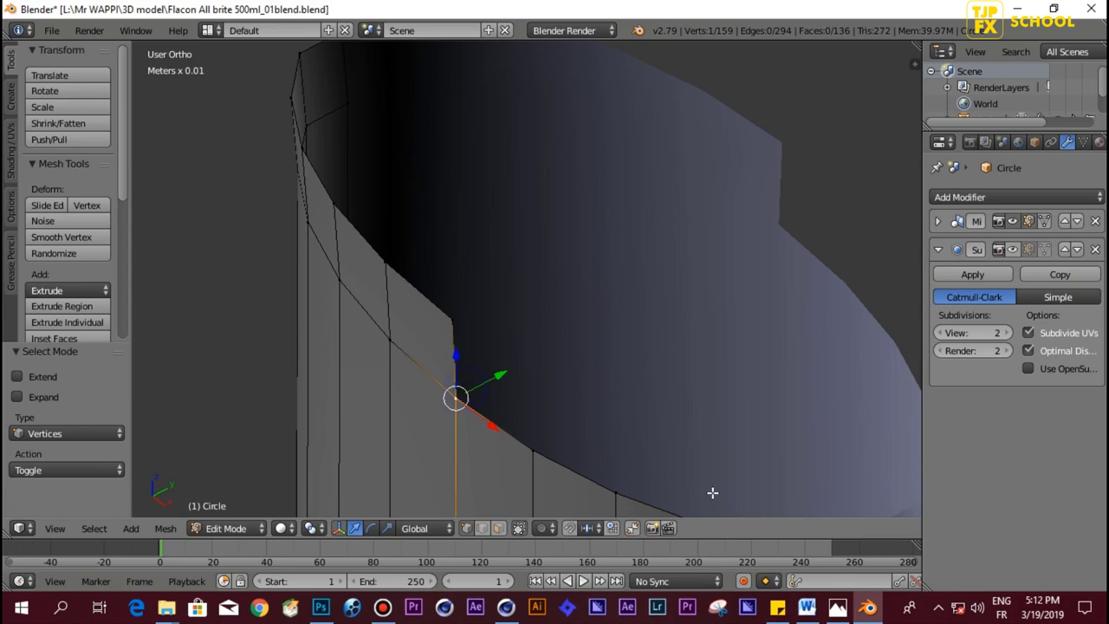
scroll(637, 407, "down", 3, "shift")
right_click(537, 317, "shift")
right_click(624, 355, "shift")
right_click(712, 376, "shift")
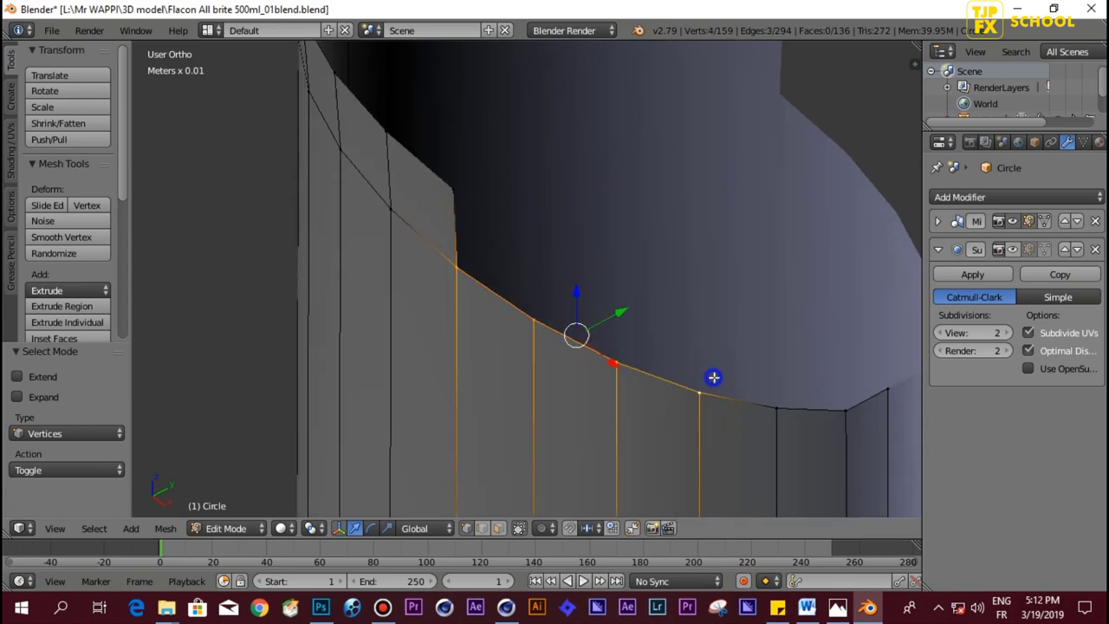
right_click(792, 392, "shift")
mouse_move(754, 378)
middle_mouse_down()
mouse_move(735, 324)
mouse_move(710, 335)
middle_mouse_up()
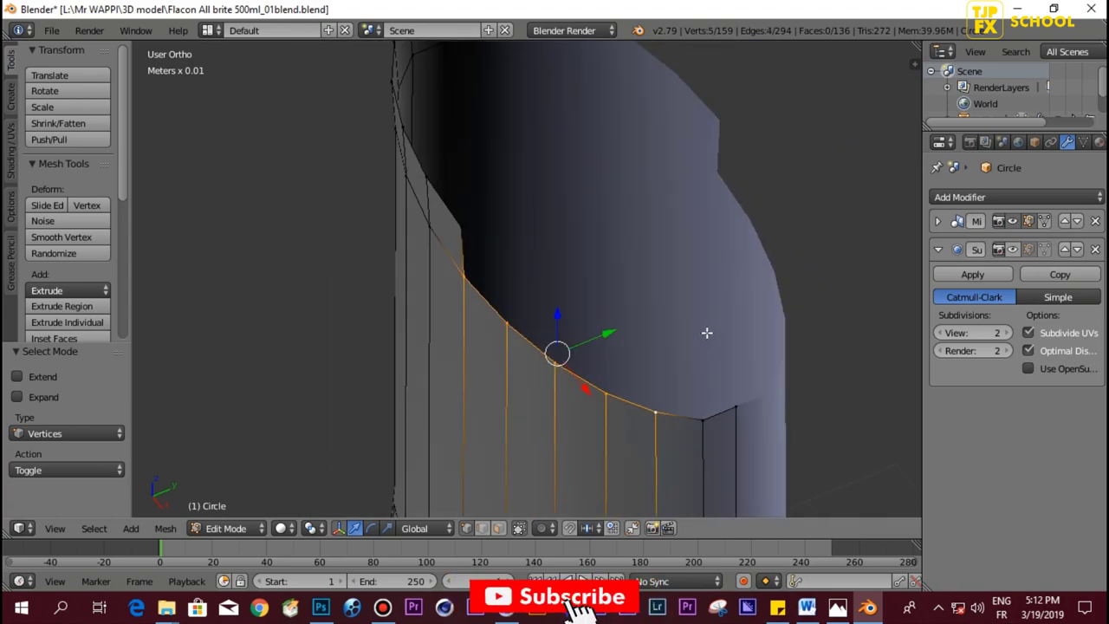
key("e")
key("y")
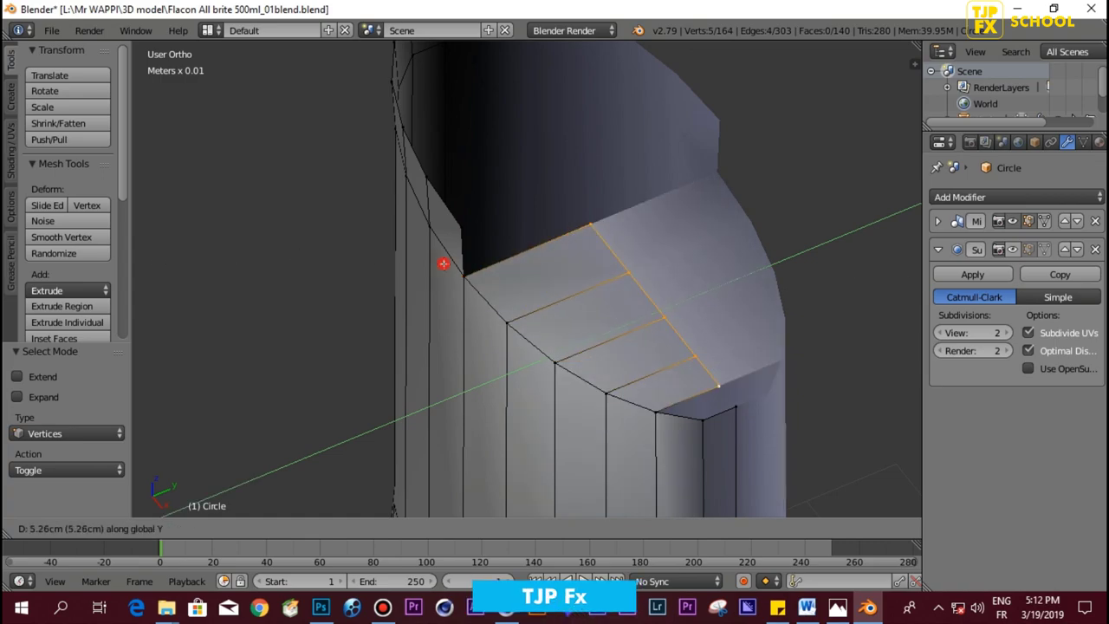
left_click(443, 260)
Step: Fill a new face between the four corner vertices of the open gap
right_click(719, 384)
right_click(653, 411, "shift")
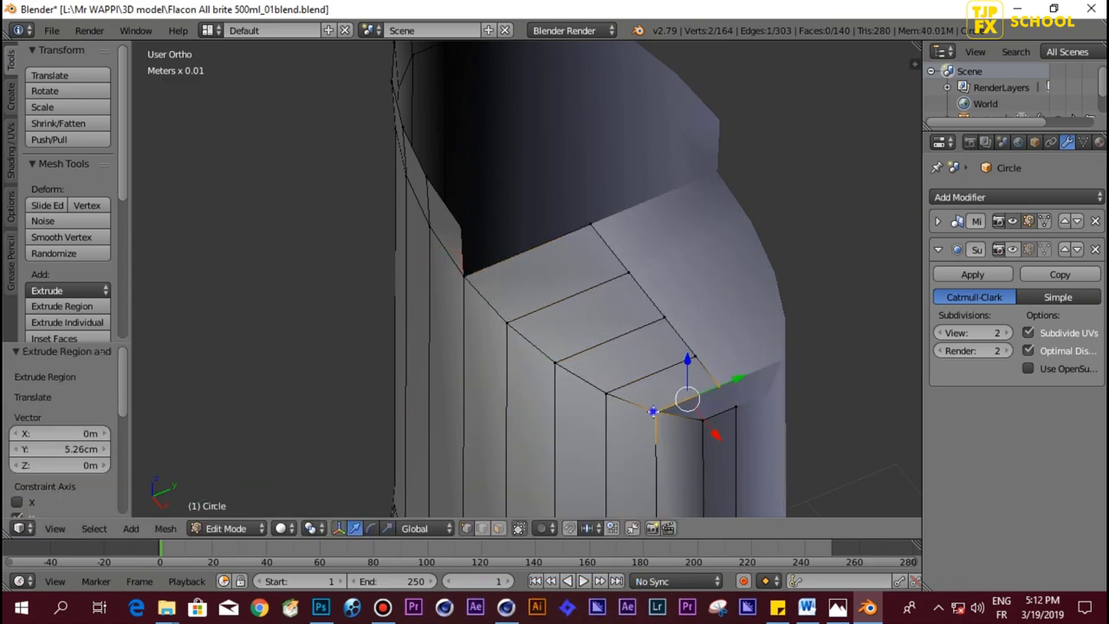
right_click(703, 420, "shift")
right_click(735, 407, "shift")
key("f")
scroll(724, 397, "down", 3)
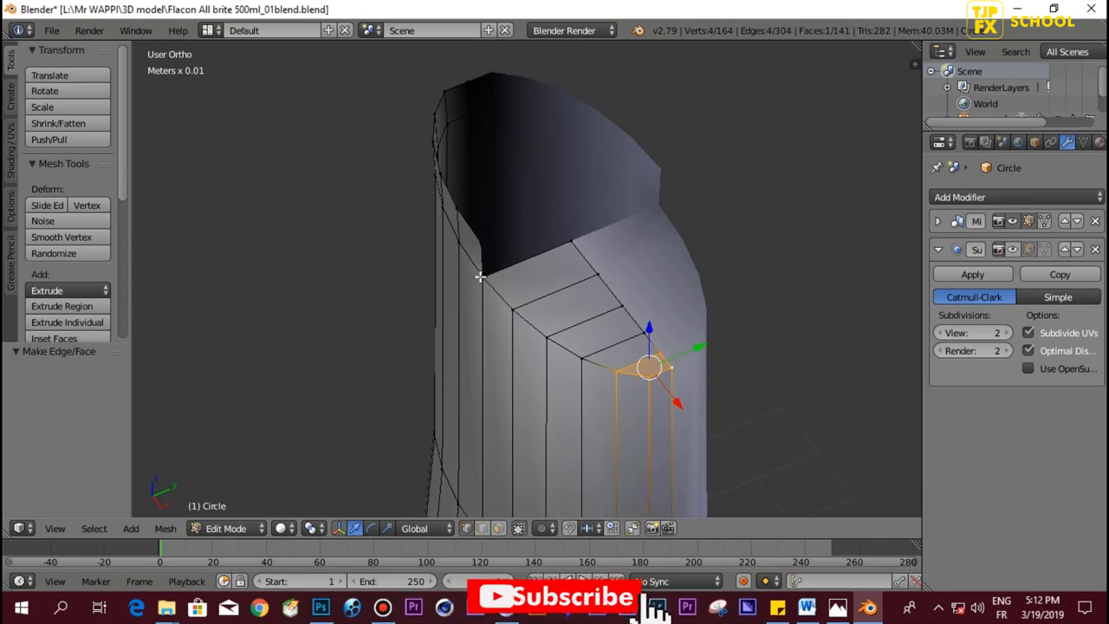
Step: Extrude the five raised-rim vertices 3.41 cm along Y across the upper step
mouse_move(724, 397)
middle_mouse_down()
mouse_move(557, 262)
mouse_move(563, 389)
middle_mouse_up()
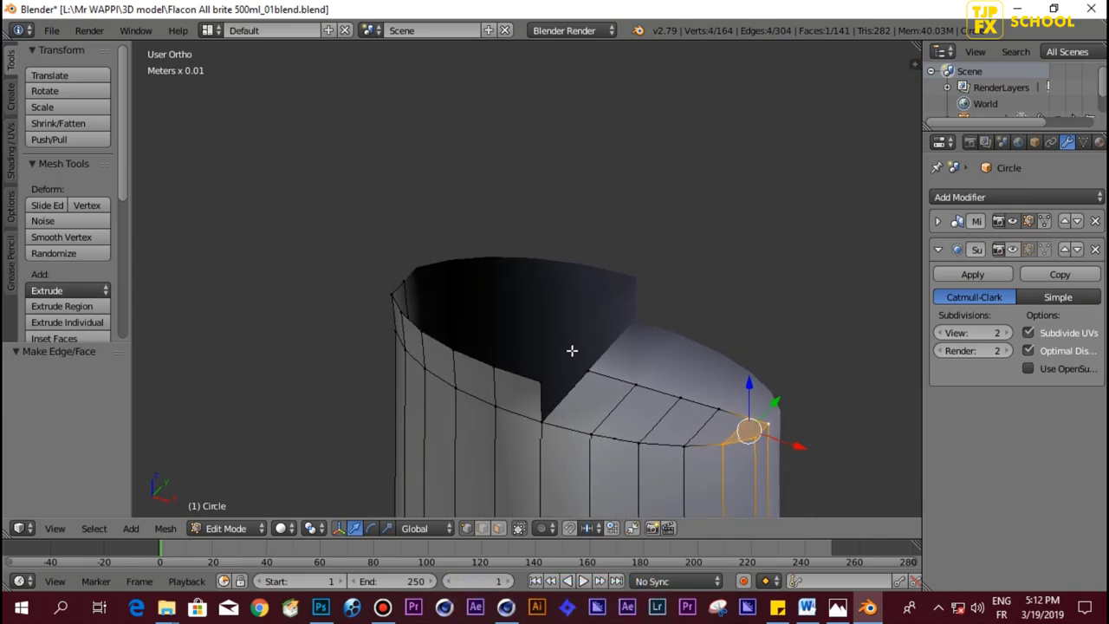
right_click(534, 378)
right_click(502, 357, "shift")
right_click(458, 344, "shift")
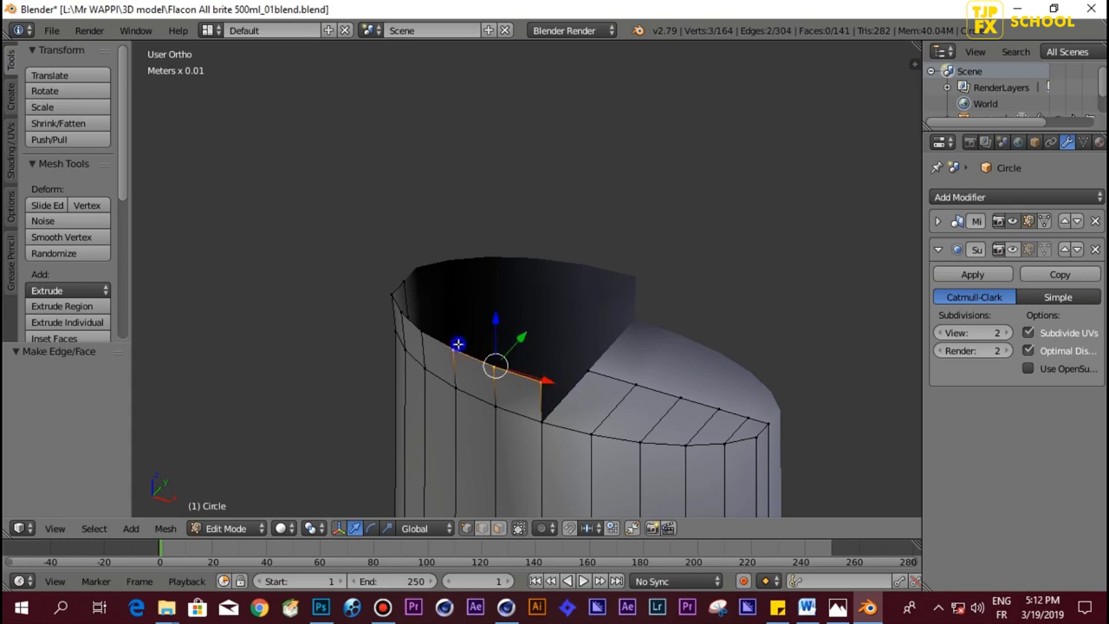
right_click(422, 332, "shift")
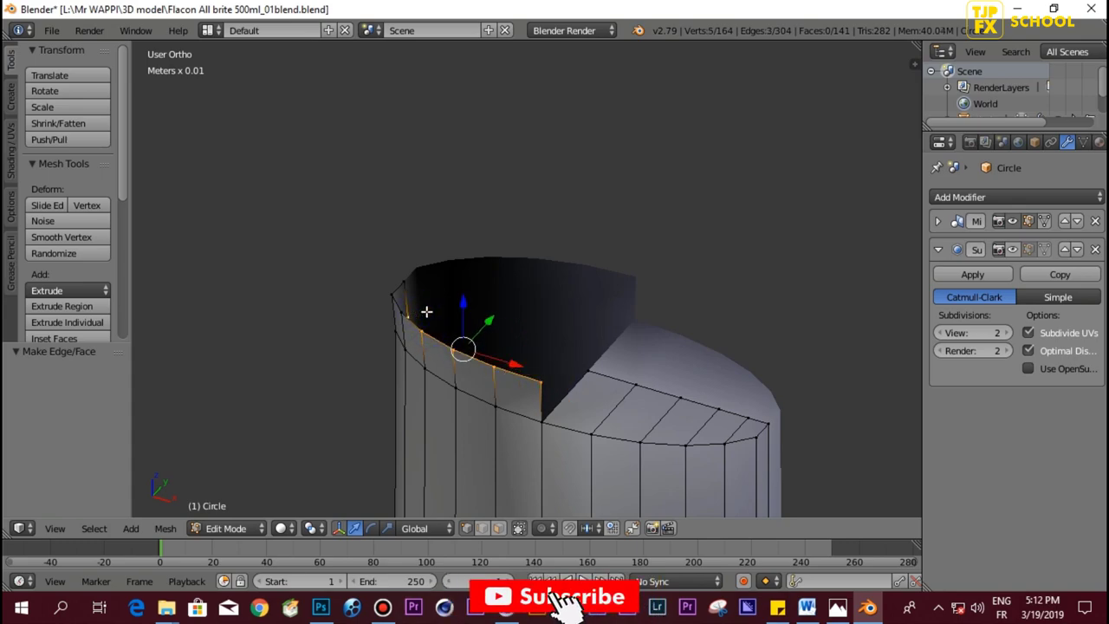
middle_click_drag(435, 309, 468, 315)
right_click(421, 329, "shift")
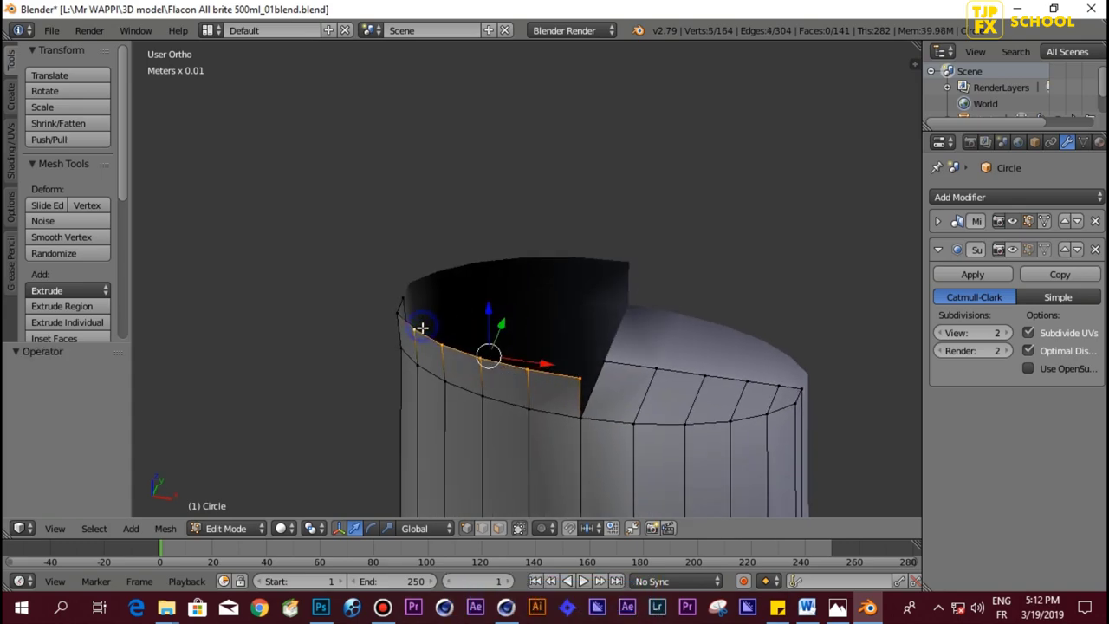
key("e")
key("y")
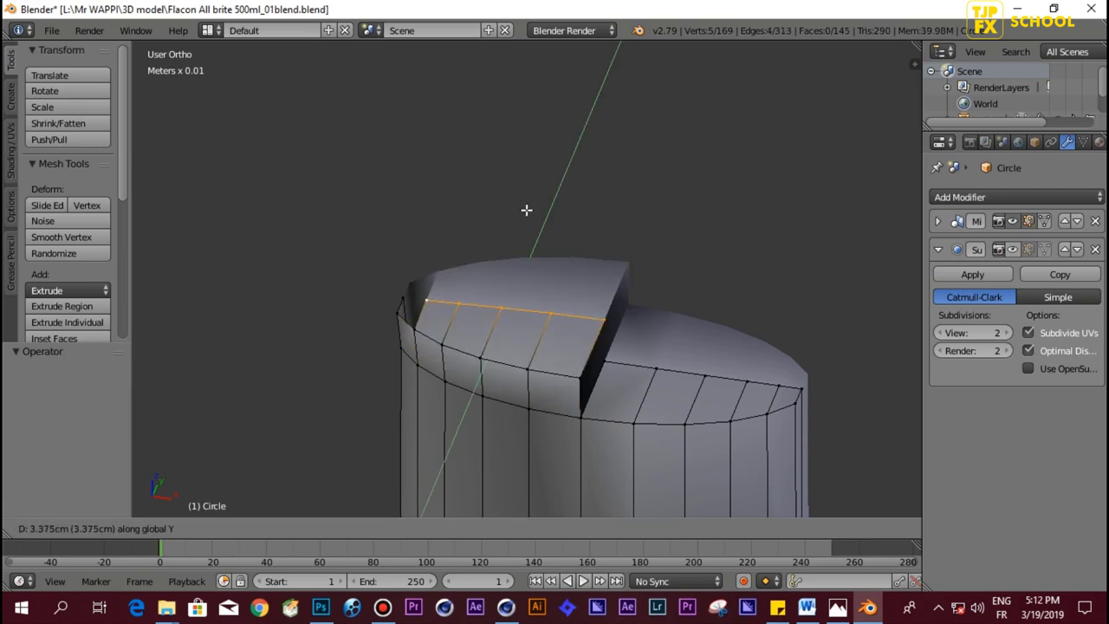
left_click(525, 209)
Step: Fill faces closing the raised top's left end and the open wall between steps
right_click(399, 302, "alt")
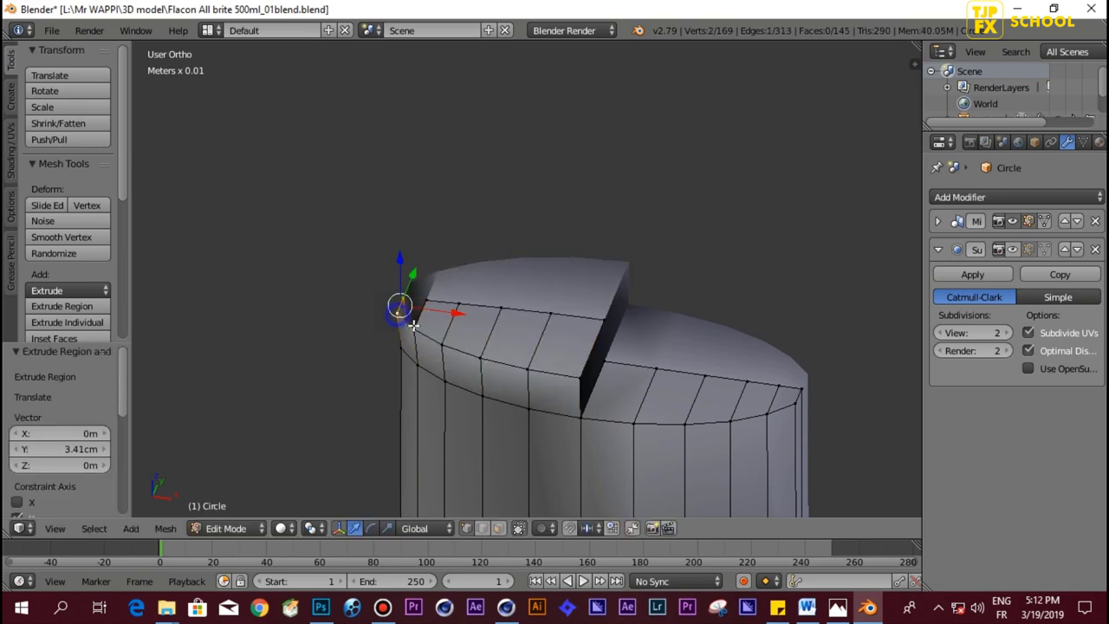
key("f")
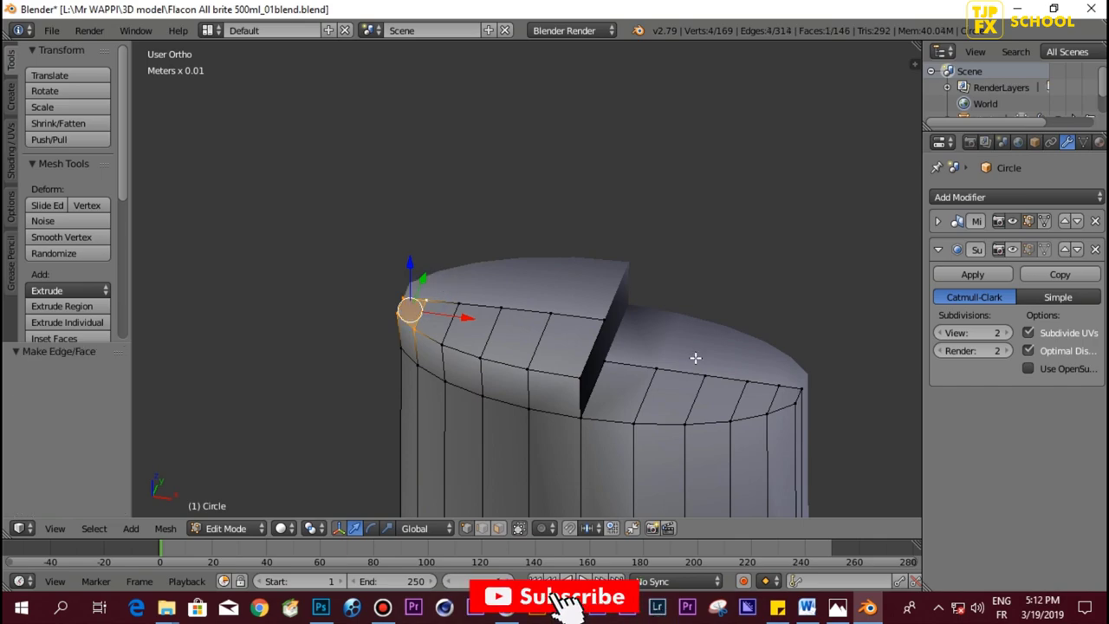
middle_click_drag(698, 354, 466, 375)
right_click(468, 378, "alt")
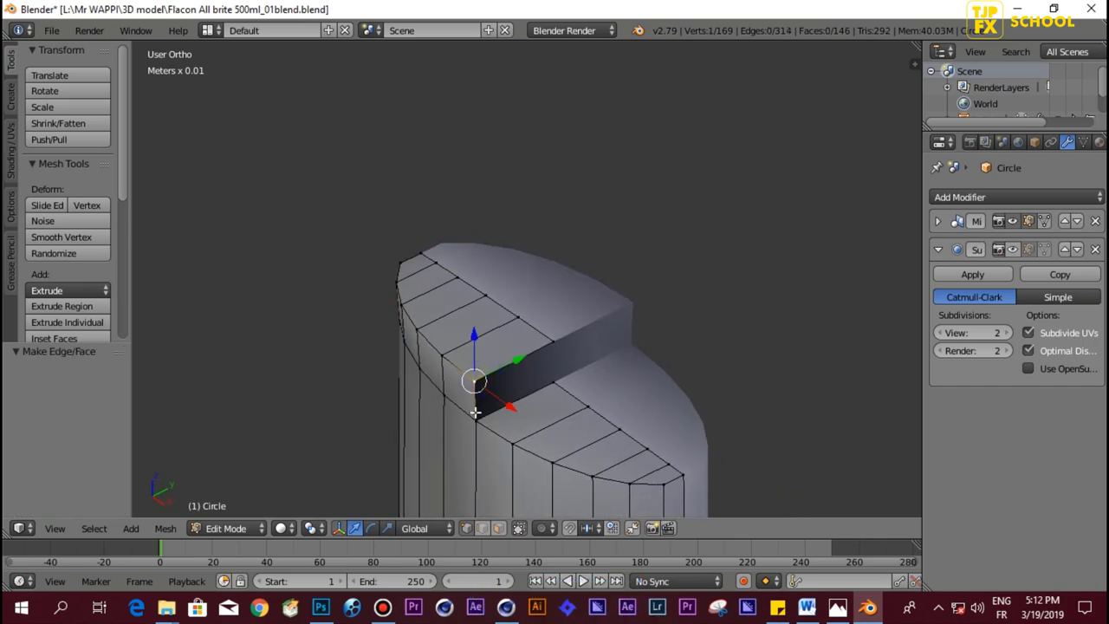
key("f")
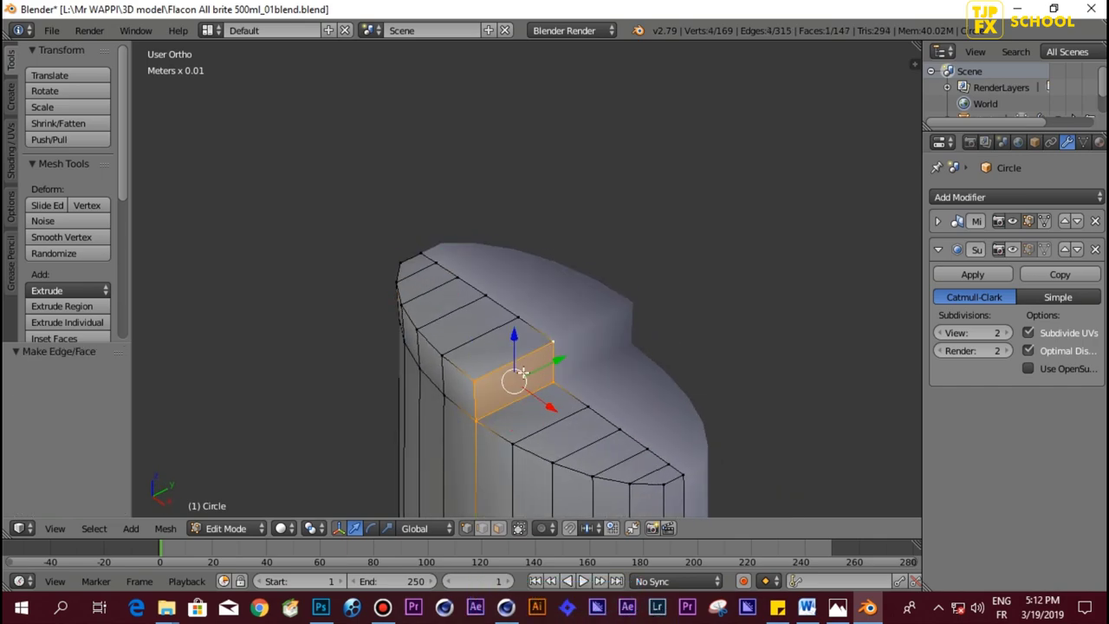
middle_click_drag(558, 349, 664, 335)
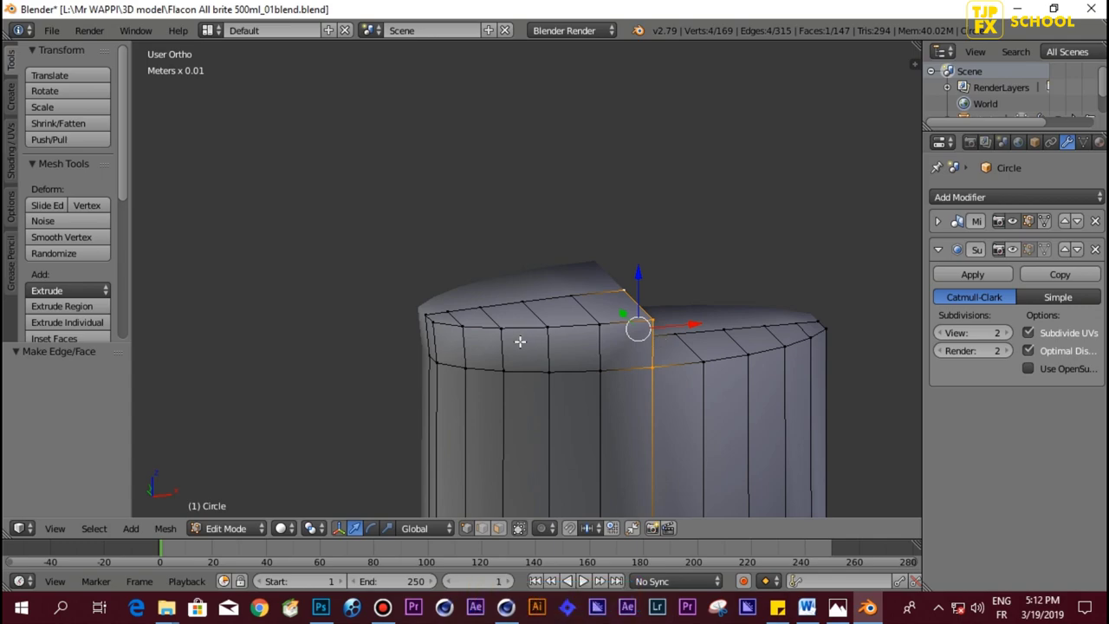
Step: In front wireframe view, add a loop cut around the raised top section, slid by -0.1124
key("KP_1")
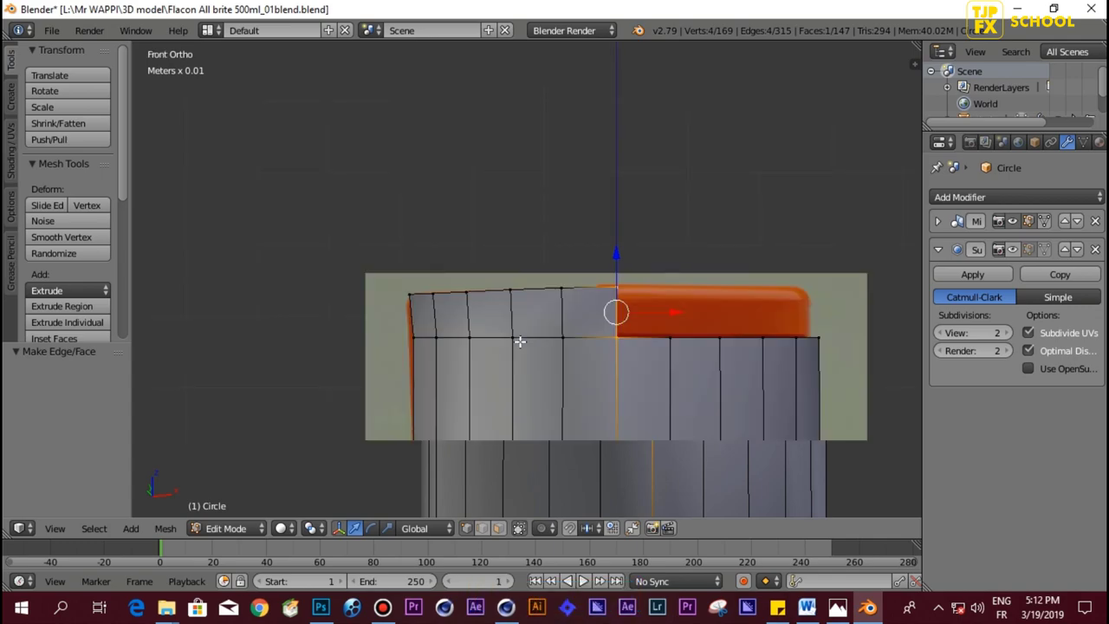
key("z")
scroll(544, 330, "up", 2)
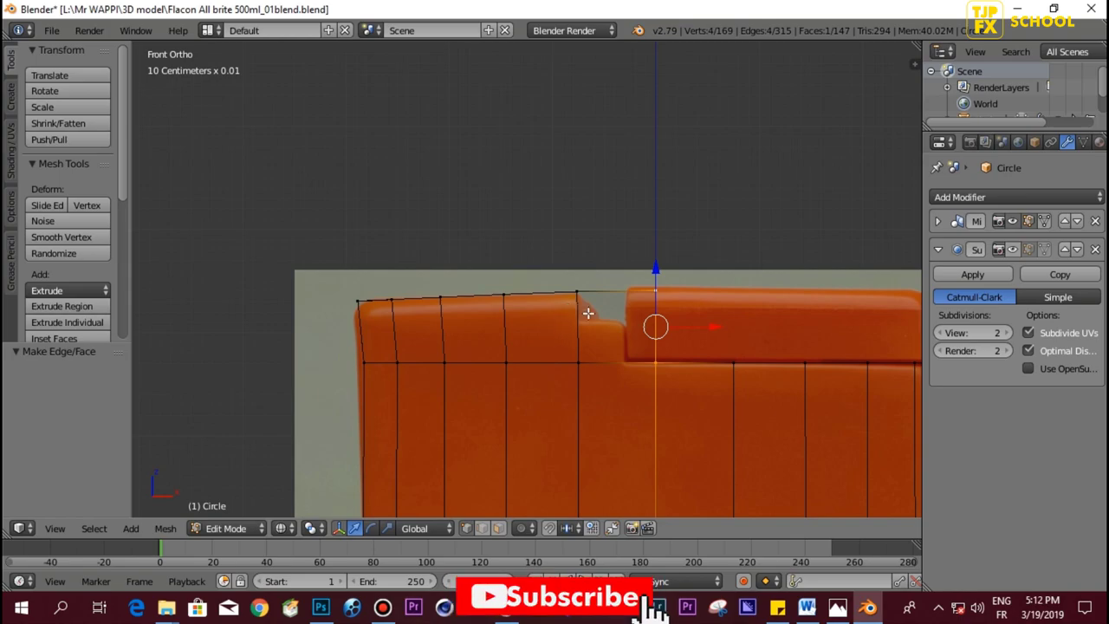
key("ctrl+r")
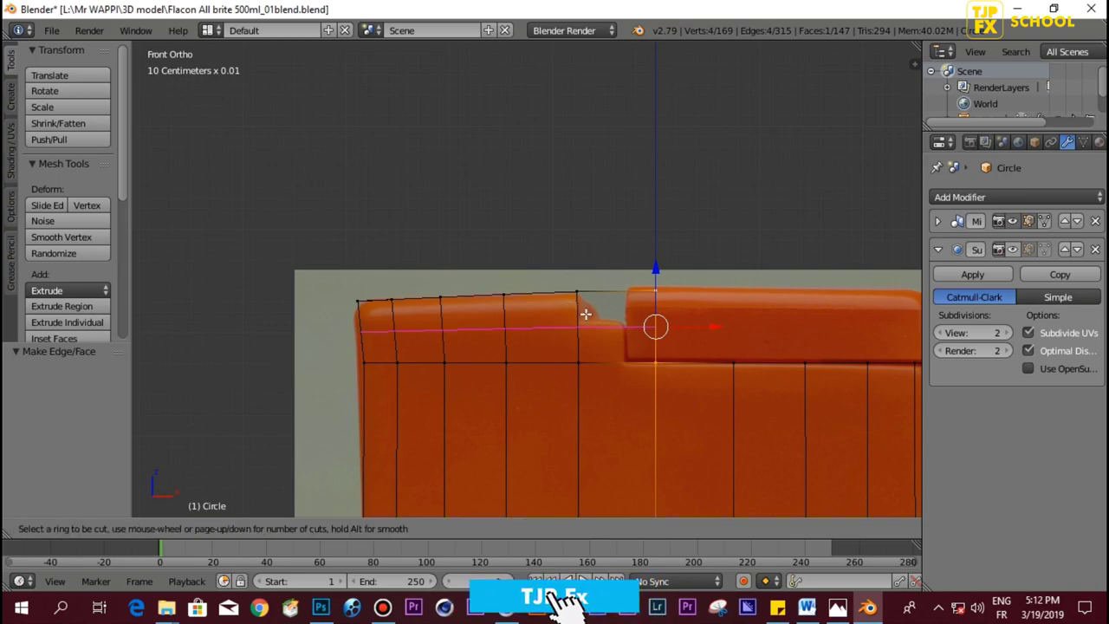
left_click(589, 310)
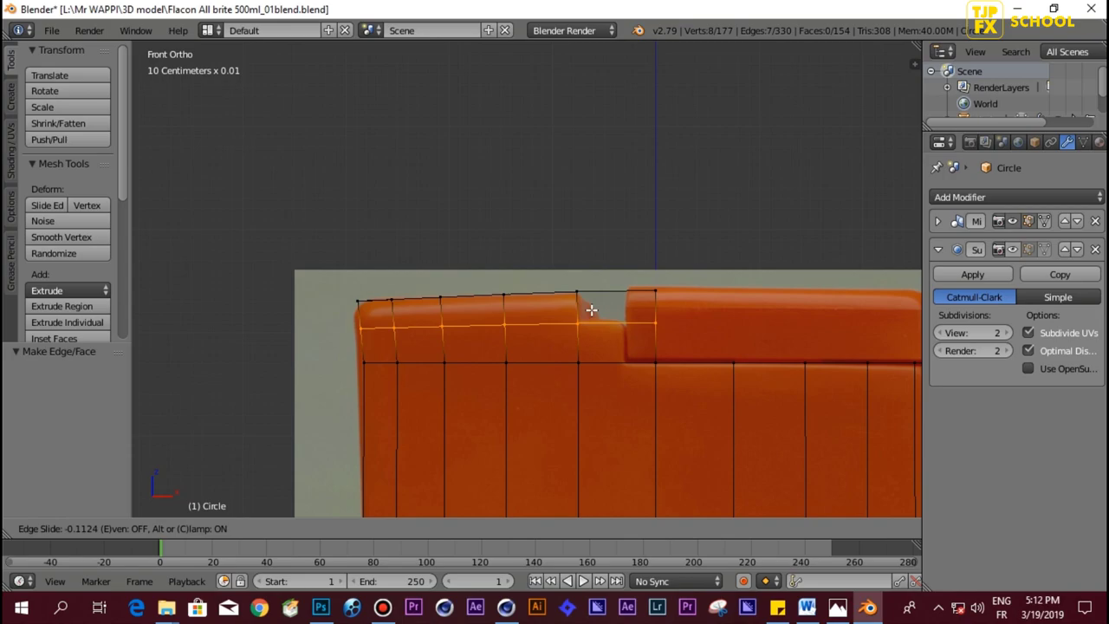
left_click(591, 310)
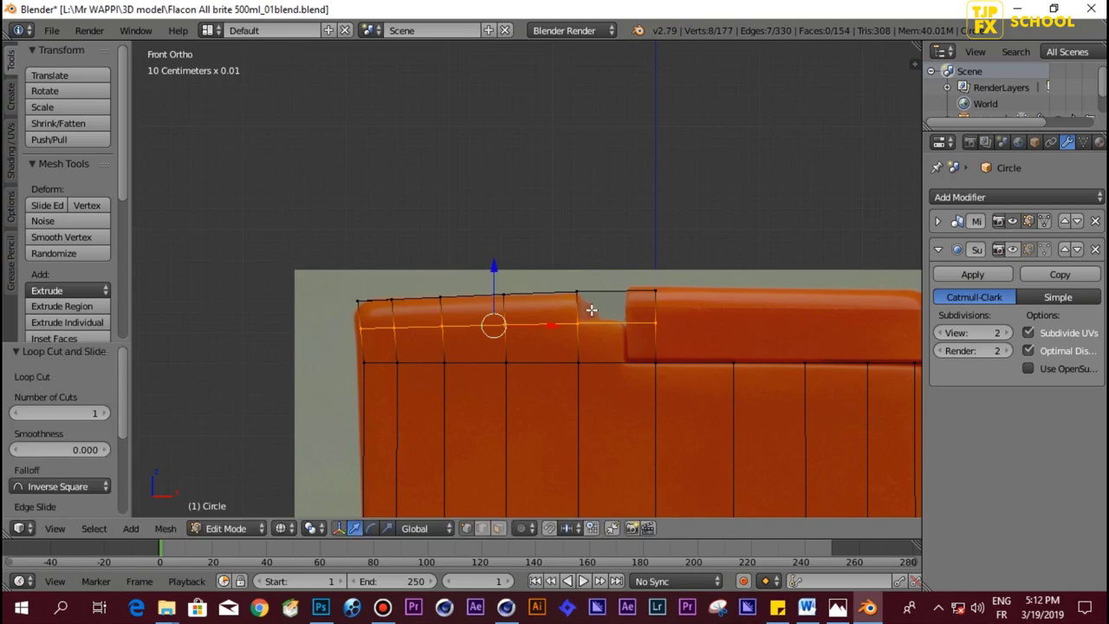
middle_click_drag(591, 310, 568, 350)
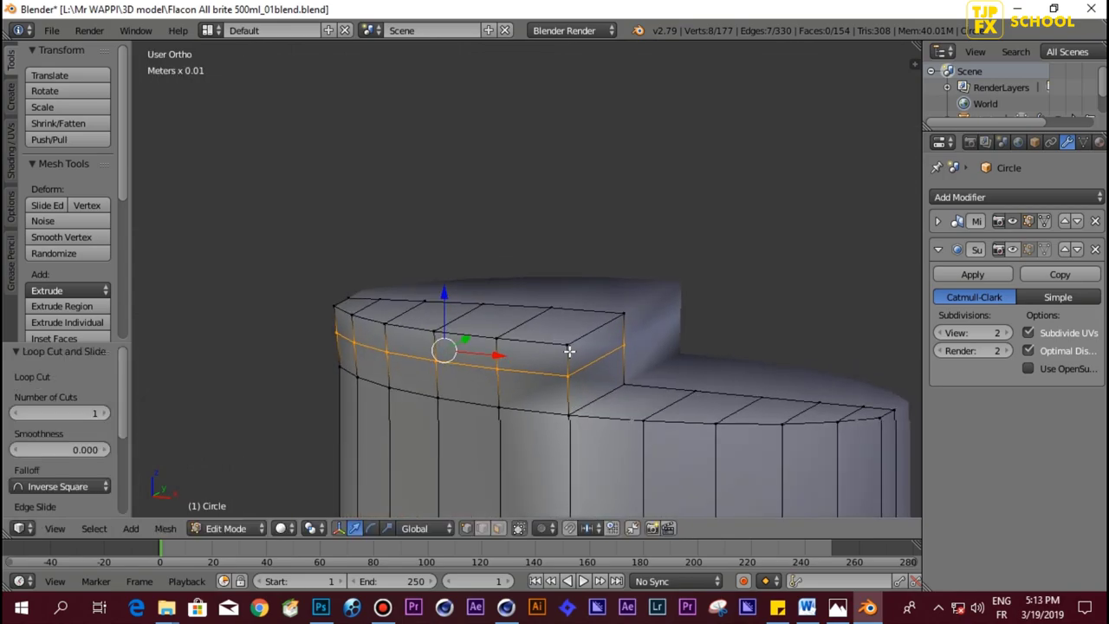
Step: Delete the corner block's top, front and right side faces
key("ctrl+Tab")
left_click(502, 381)
right_click(563, 323)
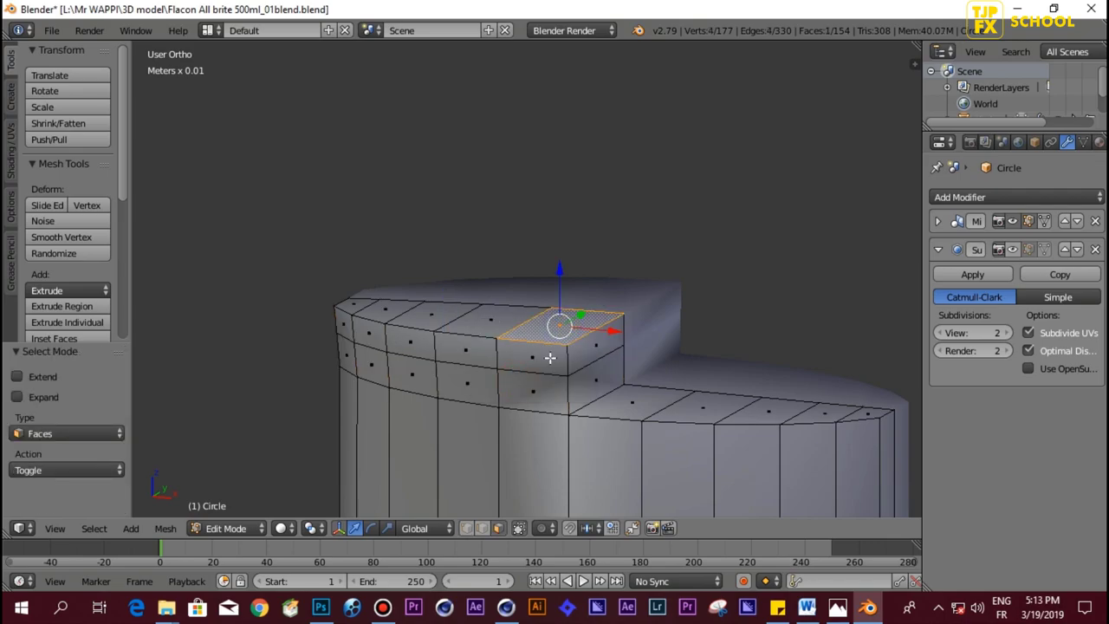
right_click(549, 357, "shift")
right_click(590, 348, "shift")
key("x")
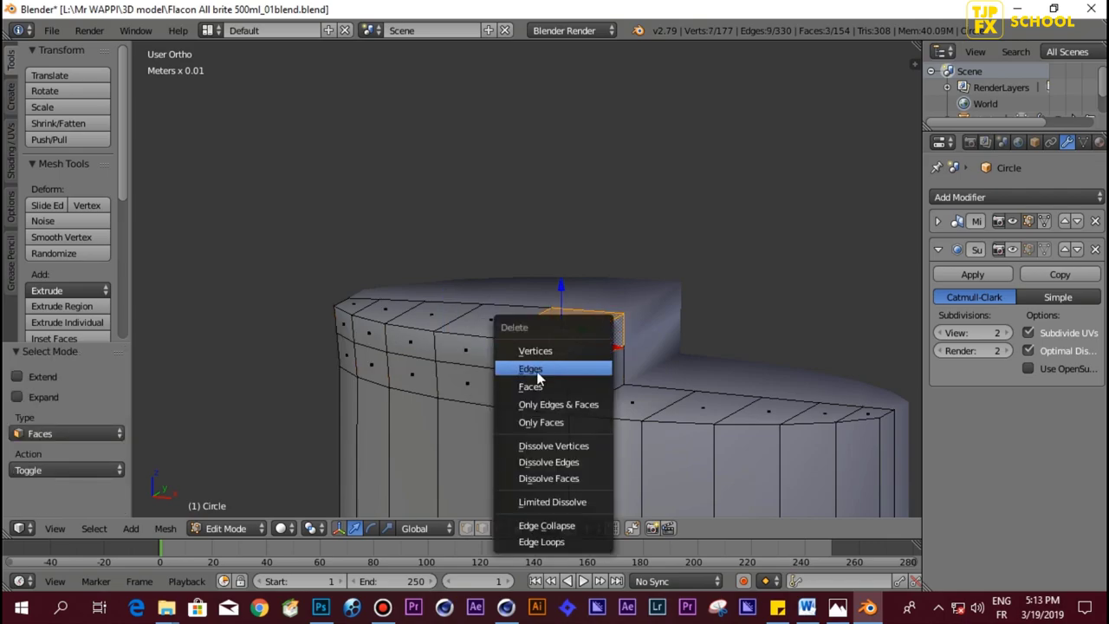
left_click(524, 384)
Step: In vertex mode, extrude a new vertex 3.97 cm along Y from the corner
key("ctrl+Tab")
left_click(485, 320)
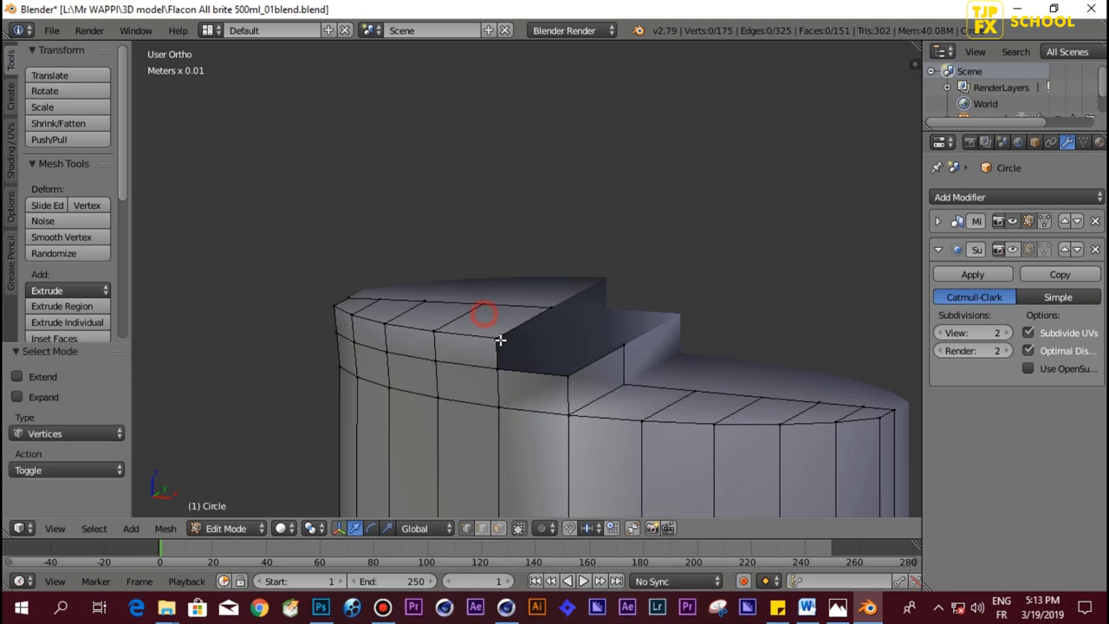
mouse_move(552, 301)
middle_mouse_down()
mouse_move(549, 356)
mouse_move(483, 375)
middle_mouse_up()
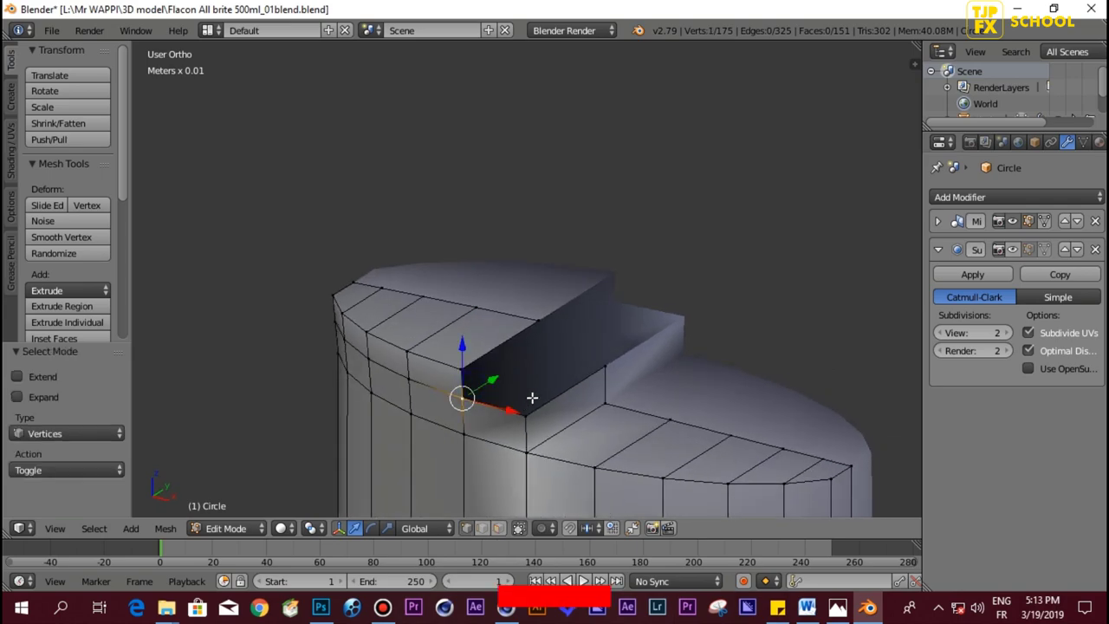
key("e")
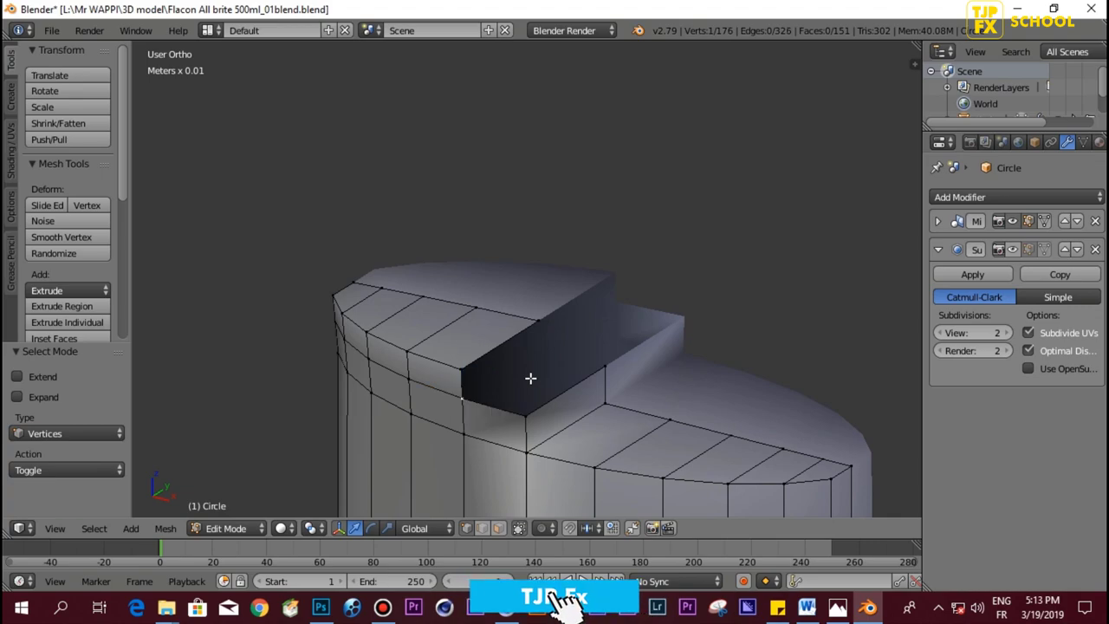
left_click(747, 234)
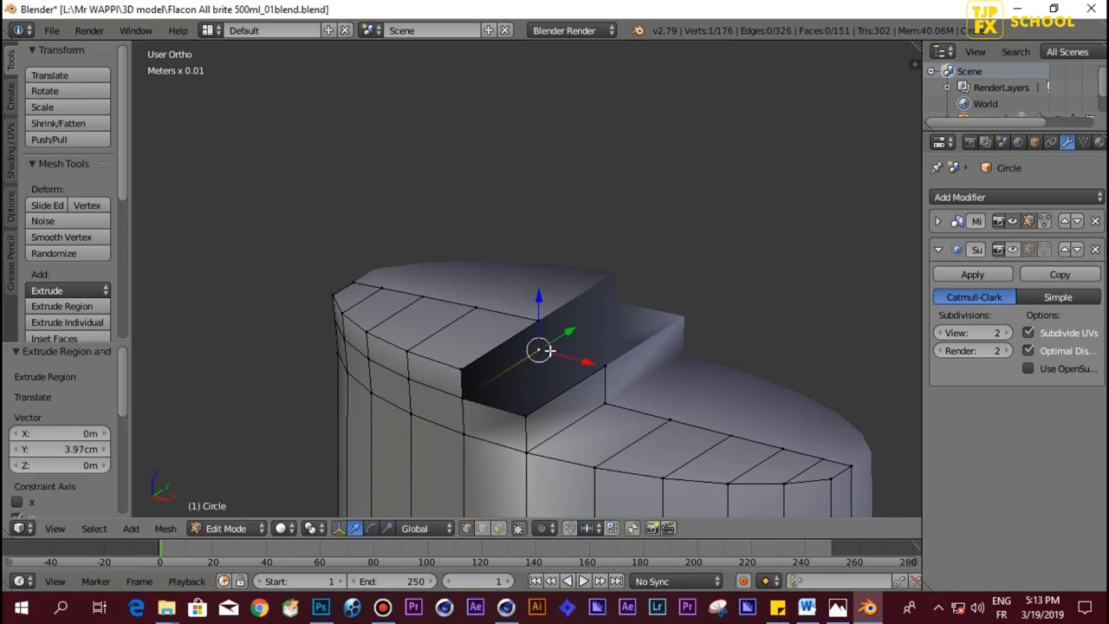
Step: Fill a four-vertex face and a three-vertex face to close the opening between the steps
right_click(468, 398)
right_click(538, 349, "shift")
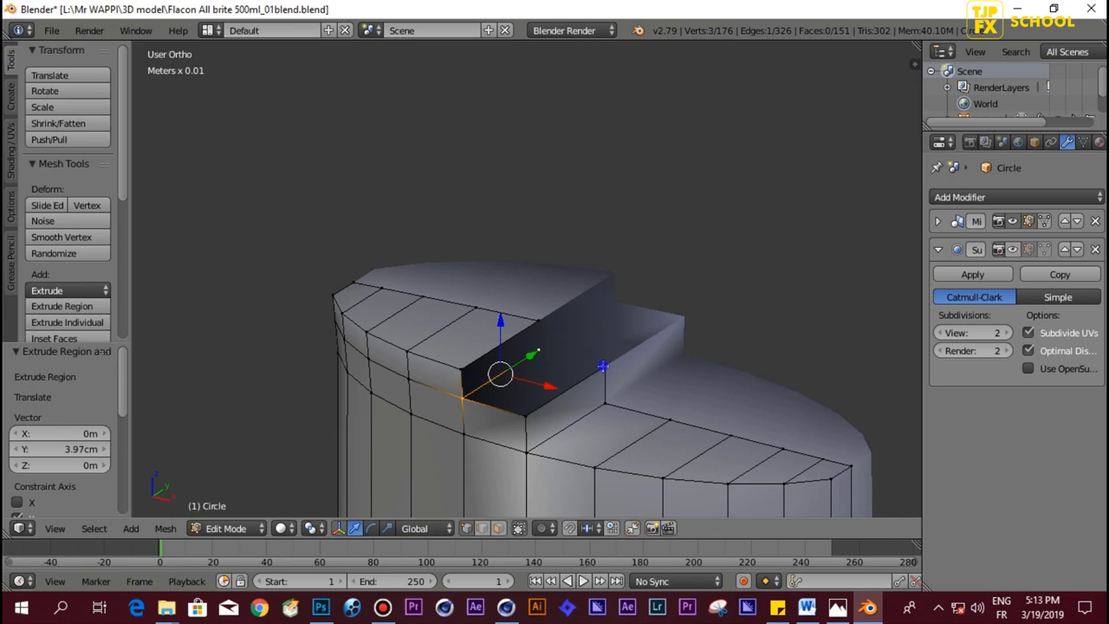
right_click(604, 368, "shift")
right_click(525, 416, "shift")
key("f")
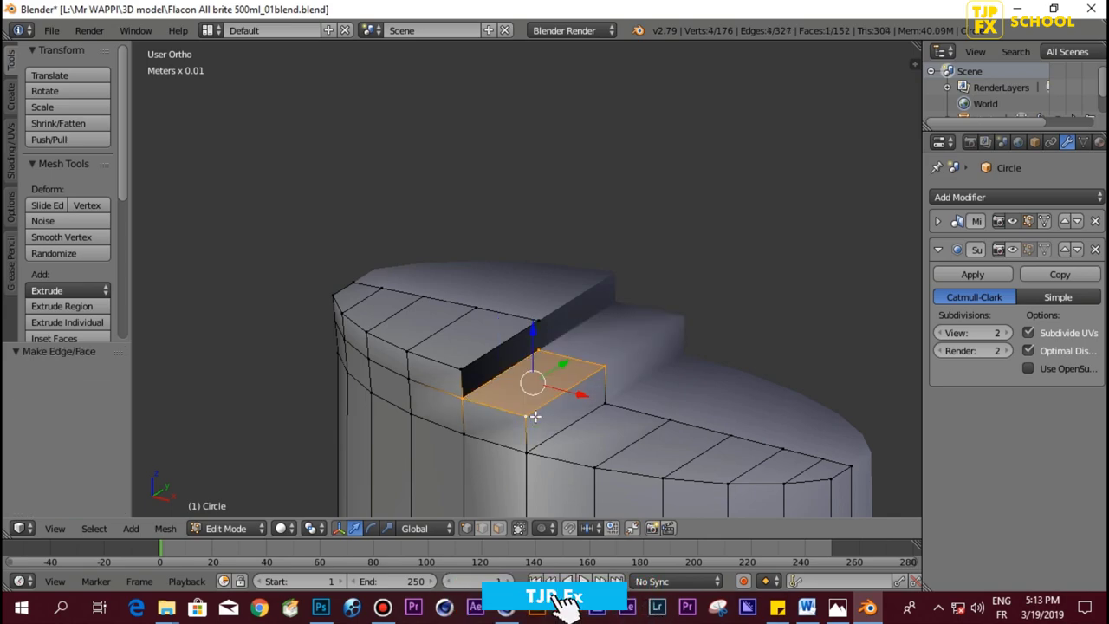
right_click(537, 319)
right_click(538, 351, "shift")
right_click(467, 396, "shift")
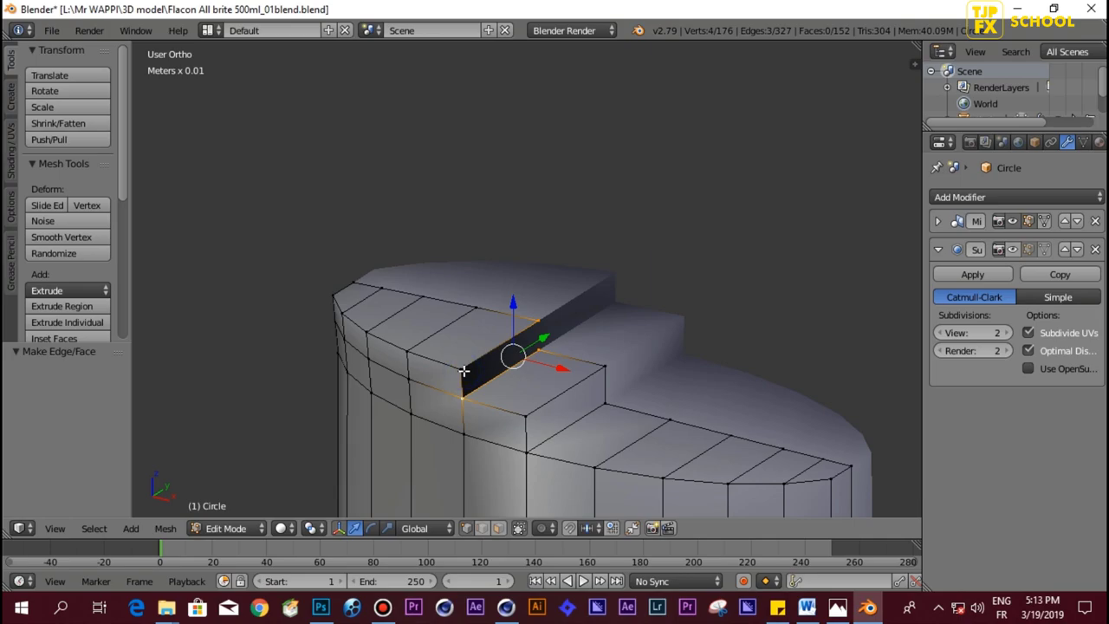
key("f")
middle_click_drag(581, 339, 569, 317)
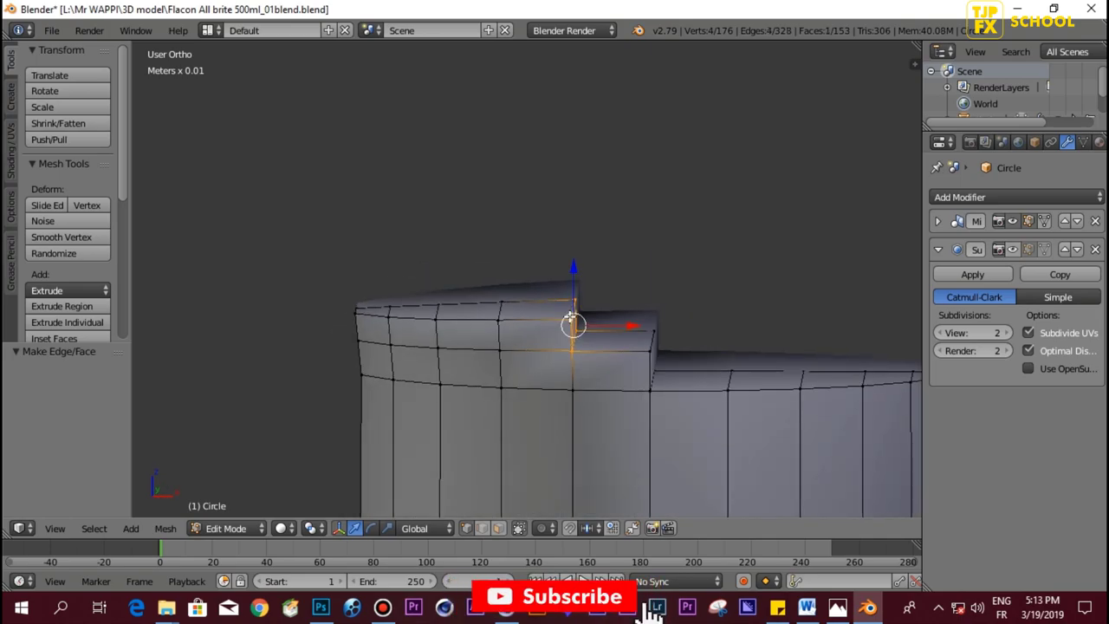
Step: Return to Object Mode and save the bottle file, overwriting the existing one
key("Tab")
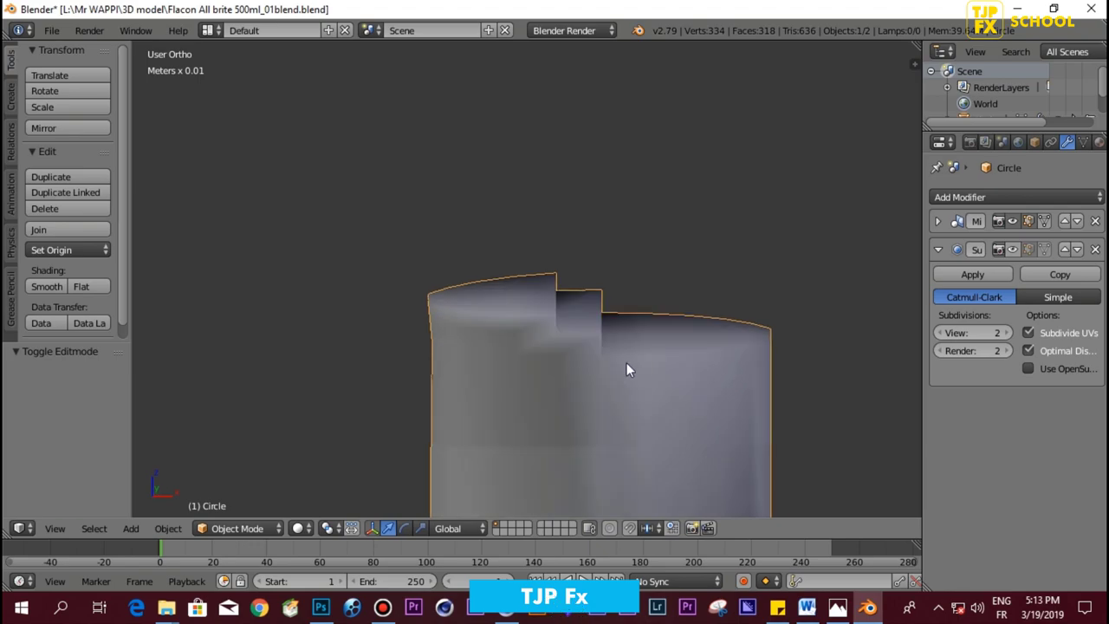
middle_click_drag(612, 396, 600, 368)
key("ctrl+s")
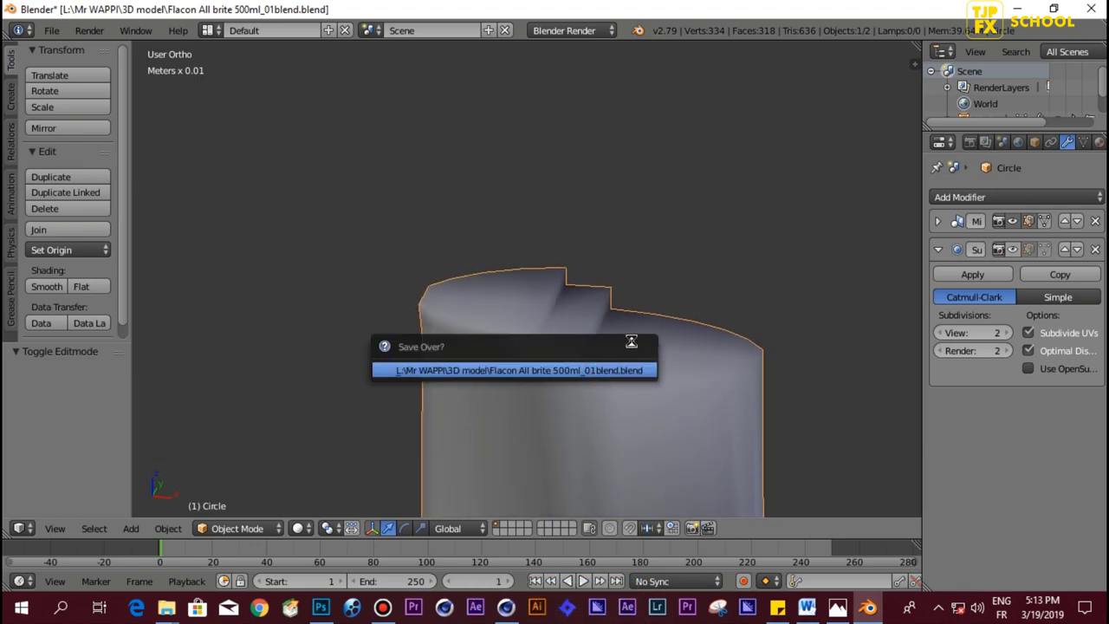
key("Return")
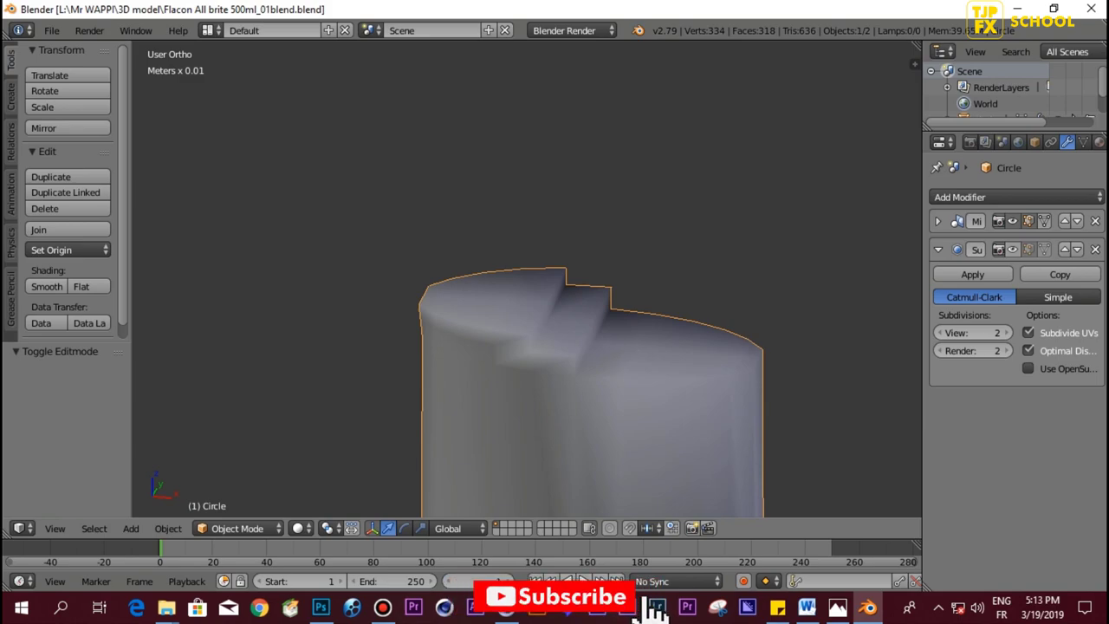
Step: Toggle the Subdivision Surface viewport display on and off to inspect the smoothed bottle
left_click(1011, 249)
mouse_move(614, 378)
middle_mouse_down()
mouse_move(575, 362)
mouse_move(654, 346)
mouse_move(607, 327)
mouse_move(490, 344)
mouse_move(516, 354)
middle_mouse_up()
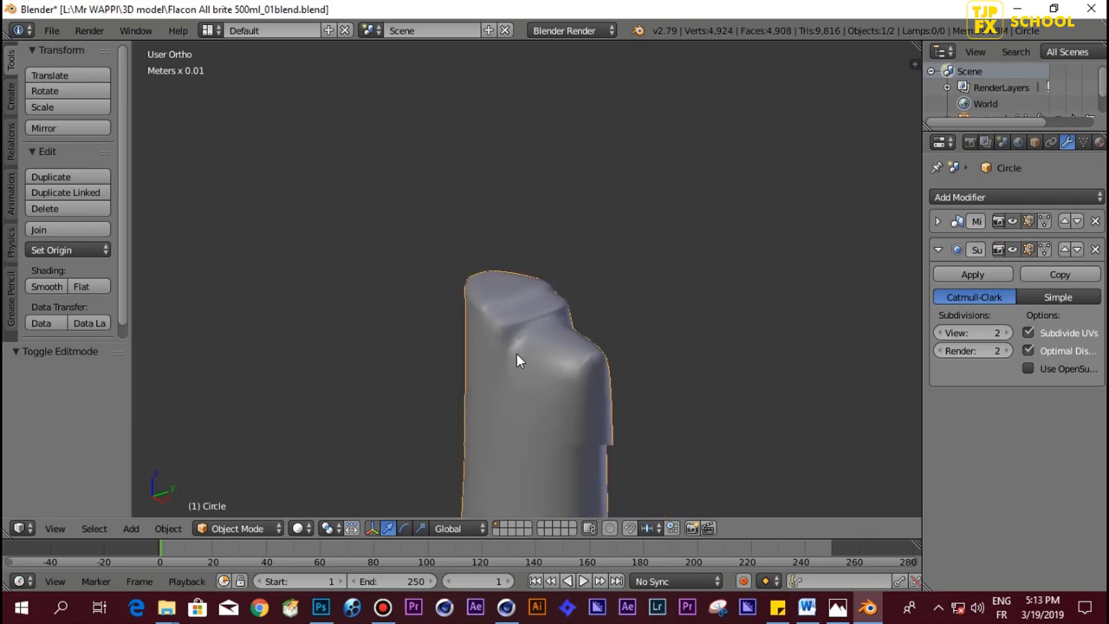
left_click(1010, 248)
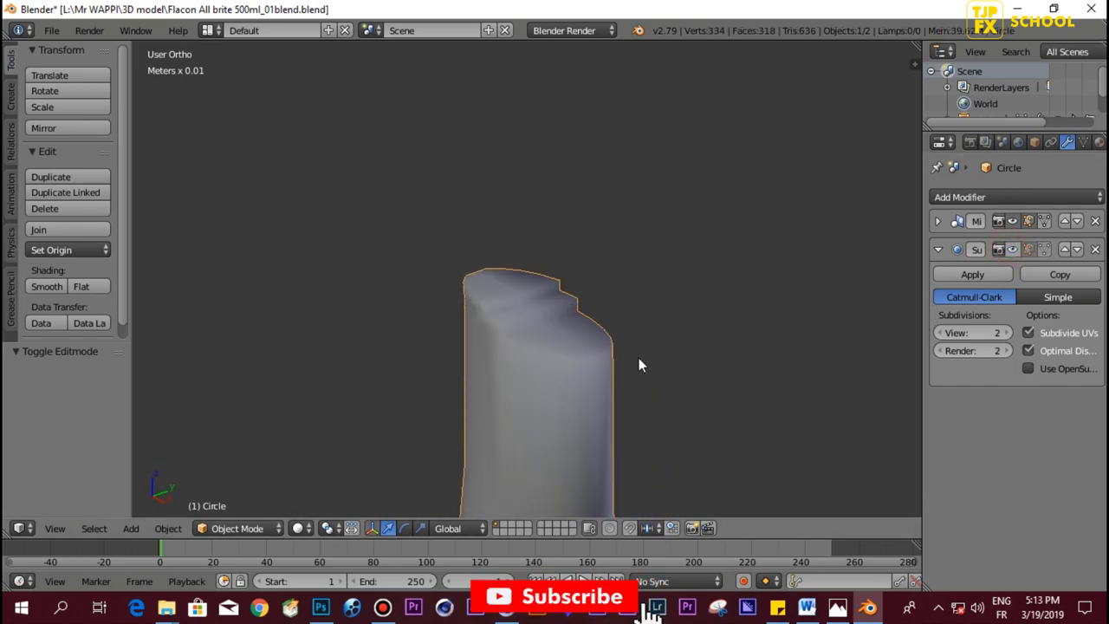
middle_click_drag(607, 379, 658, 277)
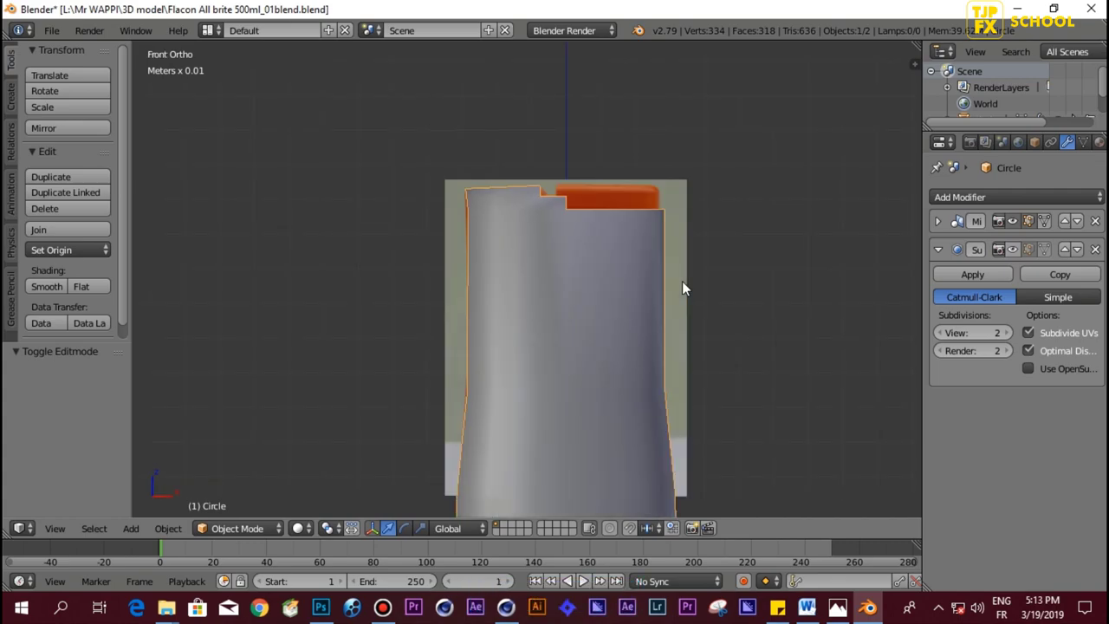
Step: Check the bottle's shape from the top, front and side views against the reference
key("KP_7")
key("KP_1")
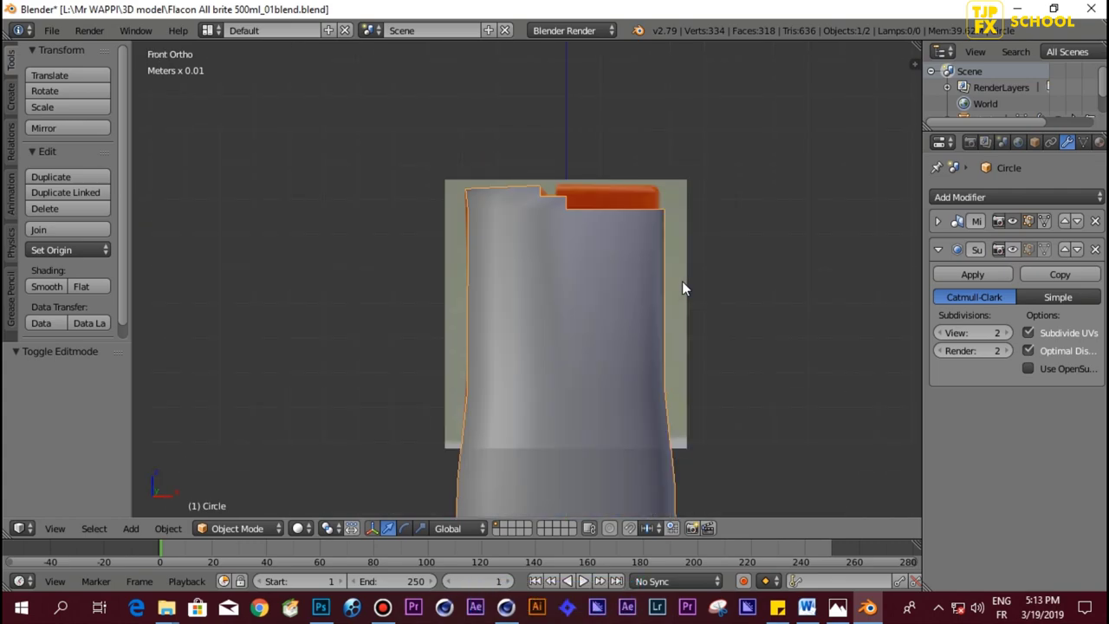
key("KP_3")
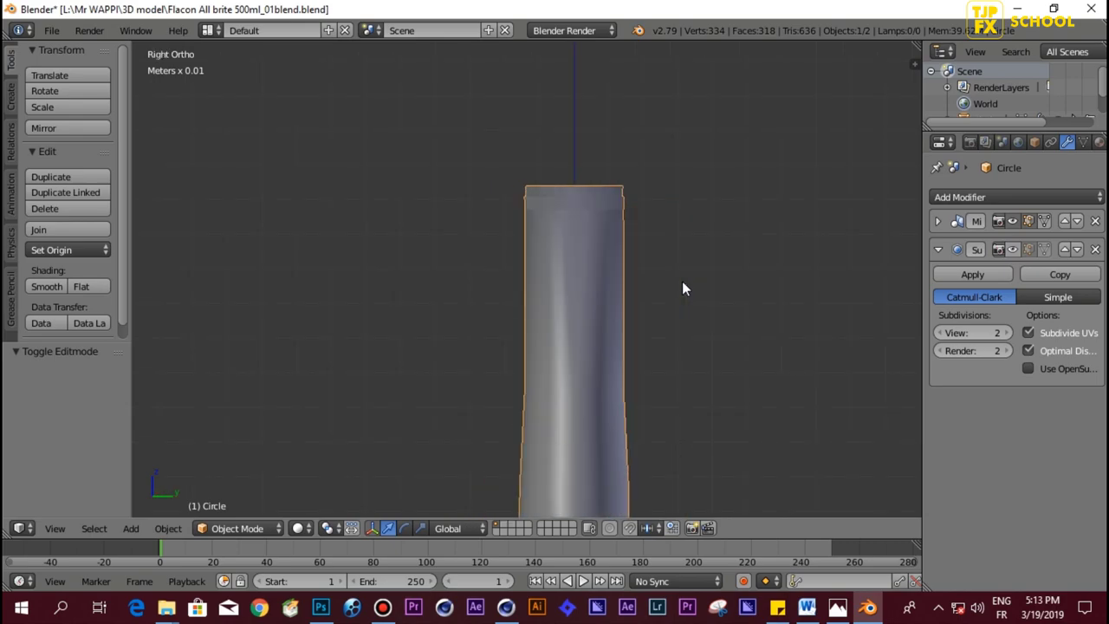
key("KP_1")
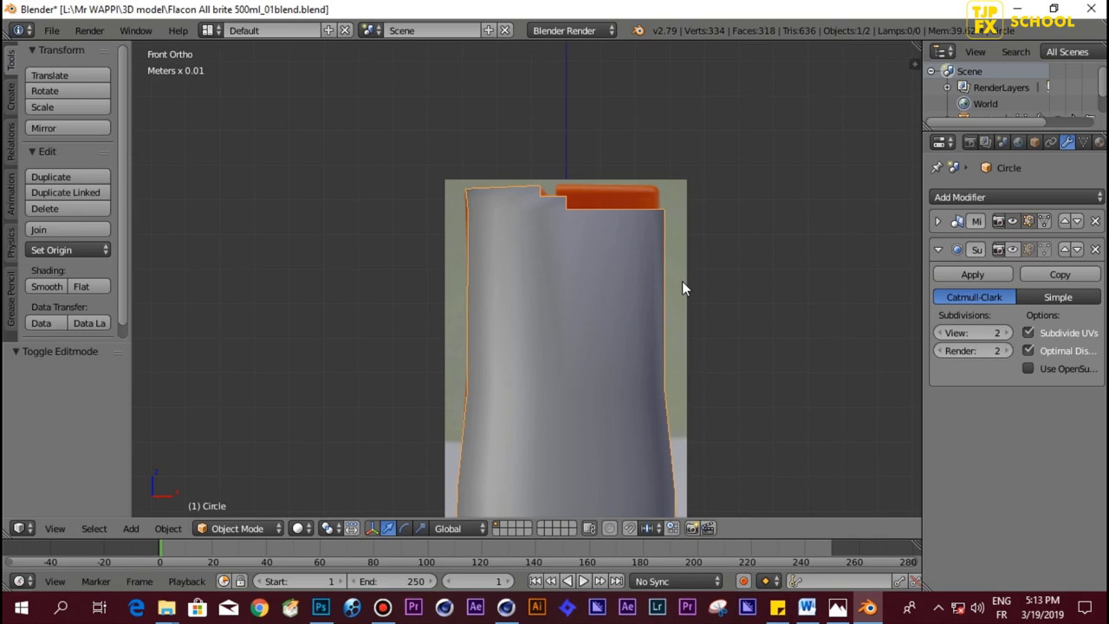
key("KP_3")
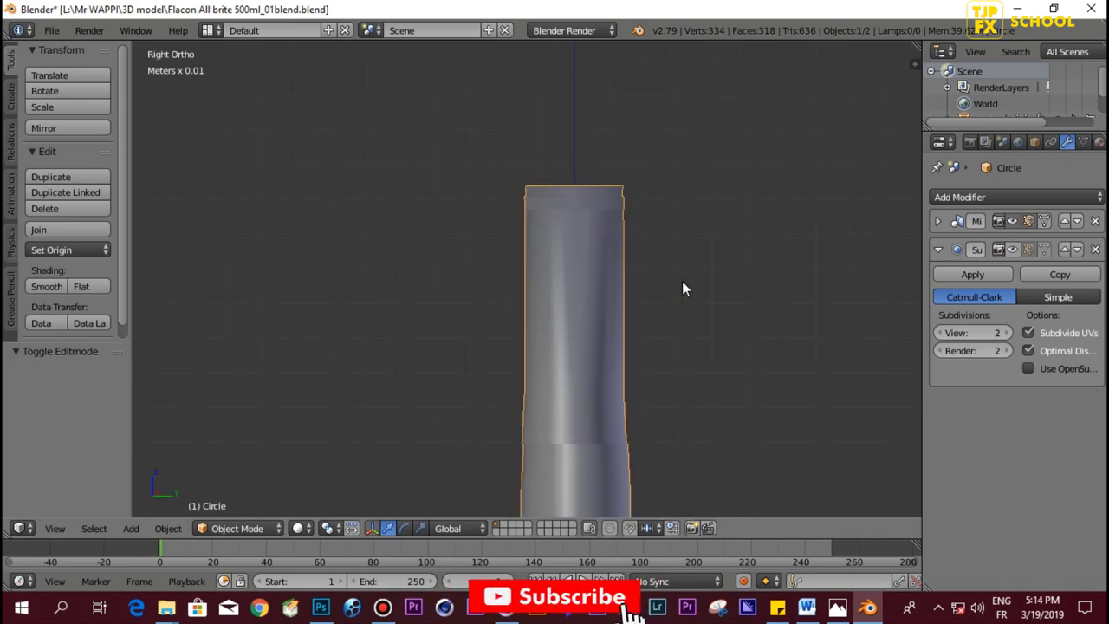
Step: In Edit Mode, pull two vertices below the top step inward along Y
key("Tab")
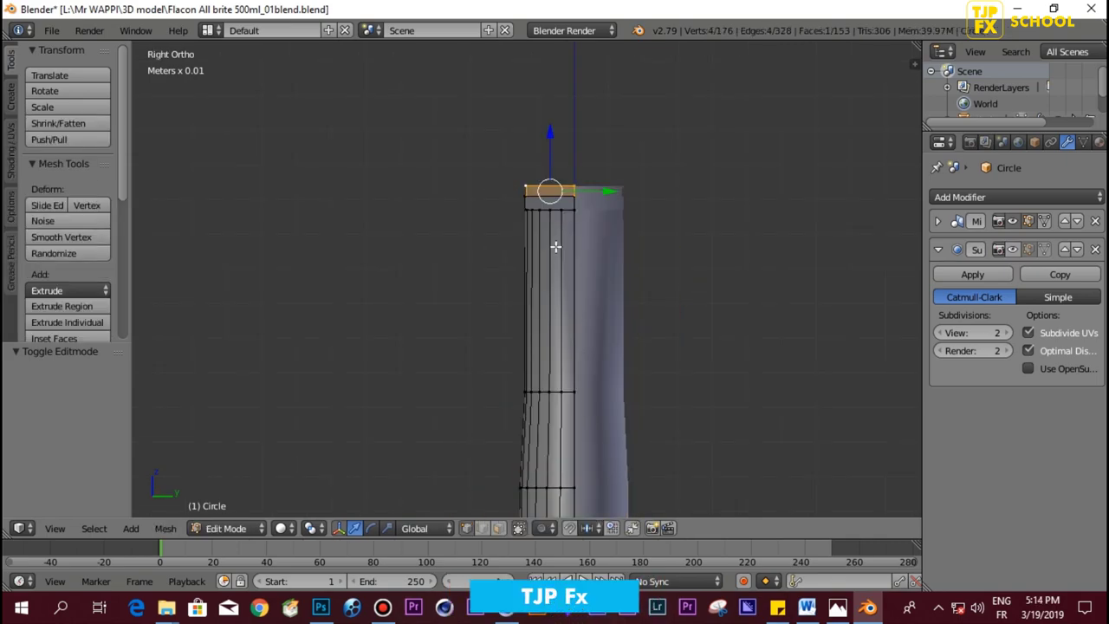
scroll(597, 259, "up", 3)
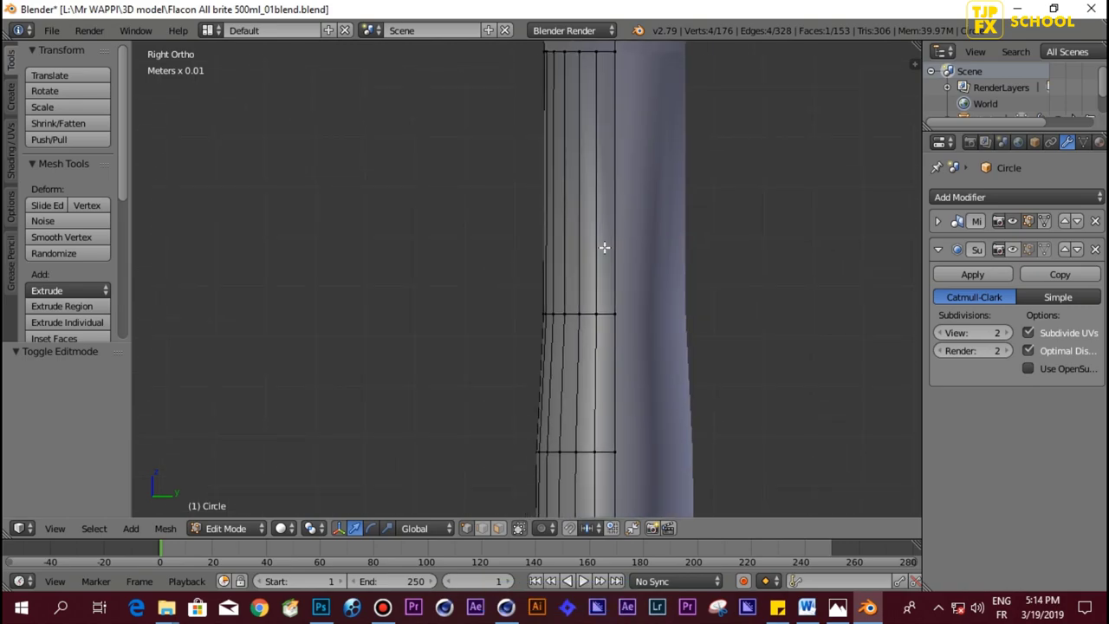
mouse_move(604, 247)
middle_mouse_down()
mouse_move(601, 300)
mouse_move(683, 339)
mouse_move(687, 355)
mouse_move(628, 352)
middle_mouse_up()
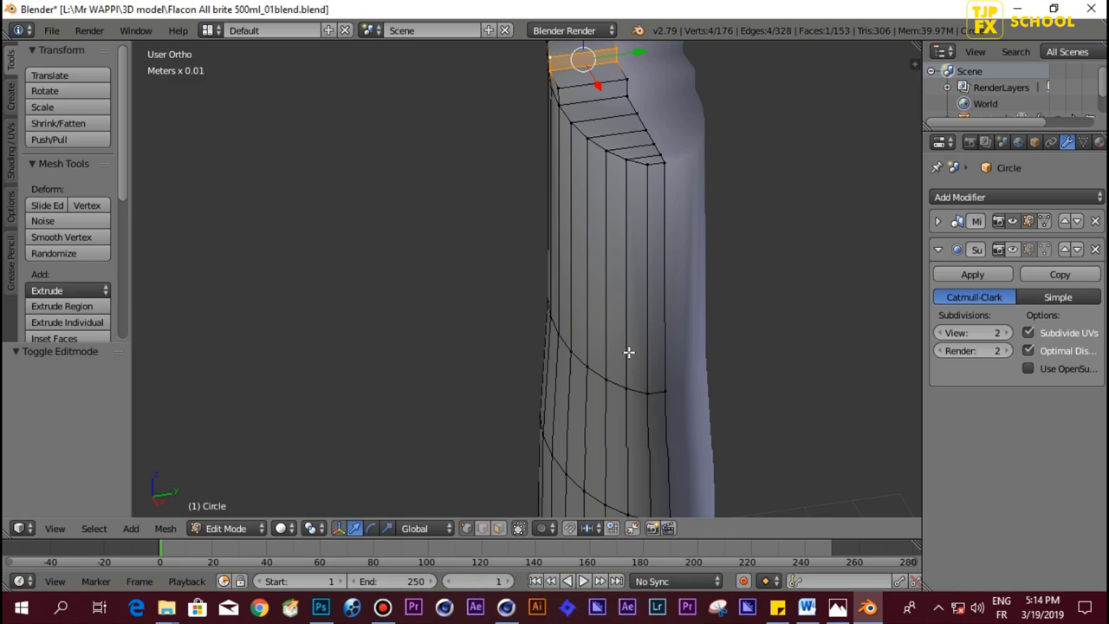
right_click(650, 166)
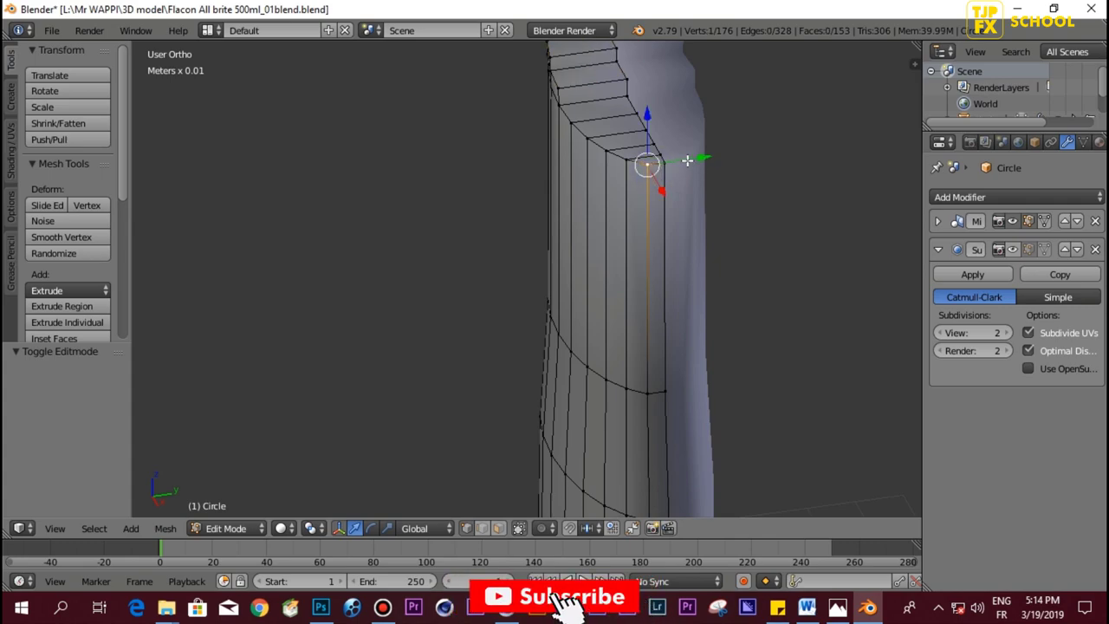
middle_click_drag(660, 204, 661, 236)
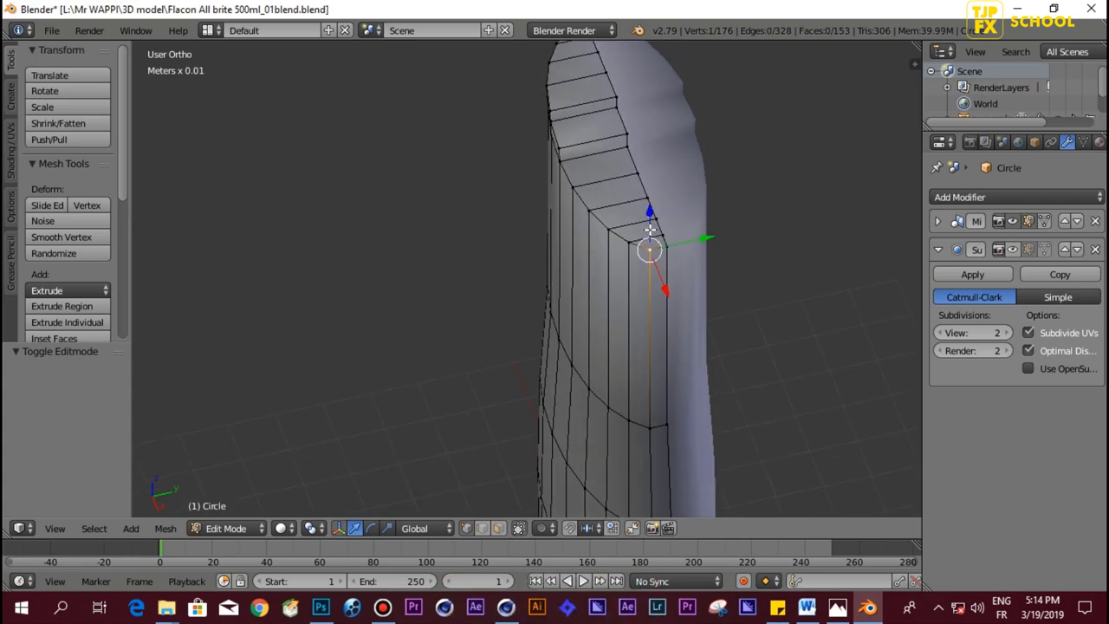
mouse_move(681, 261)
middle_mouse_down()
mouse_move(643, 208)
mouse_move(660, 197)
middle_mouse_up()
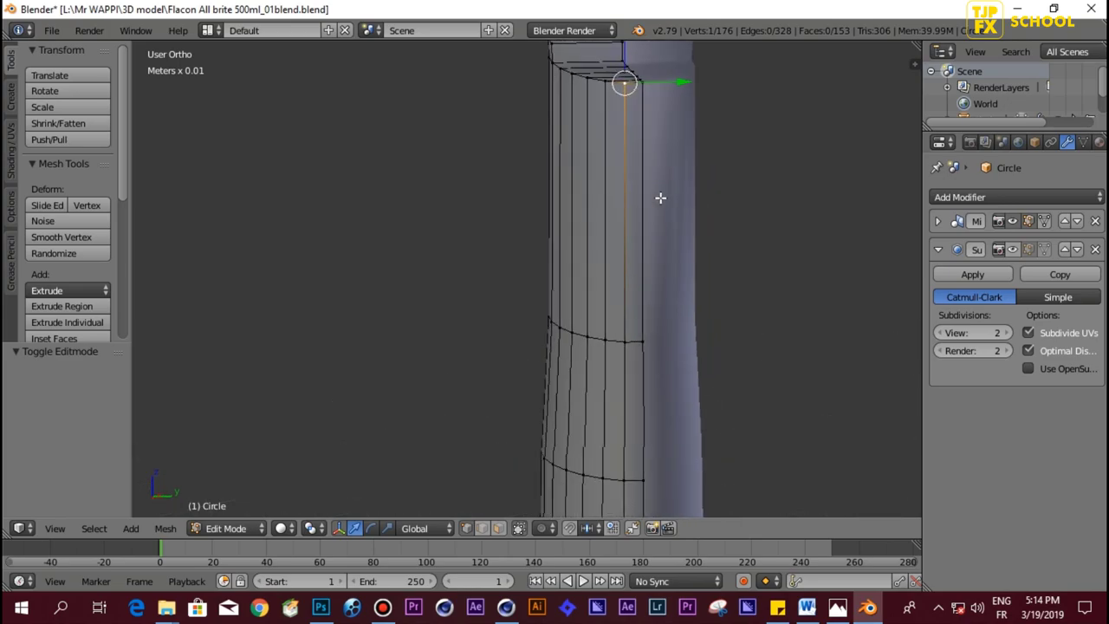
middle_click_drag(648, 179, 643, 316)
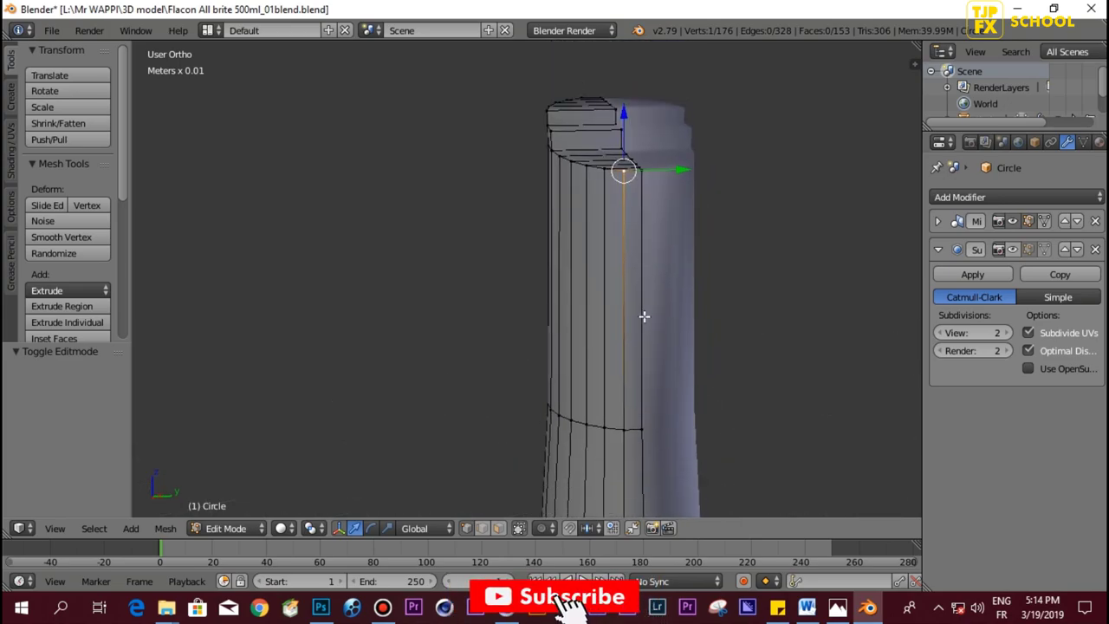
mouse_move(650, 265)
middle_mouse_down()
mouse_move(757, 268)
mouse_move(716, 276)
middle_mouse_up()
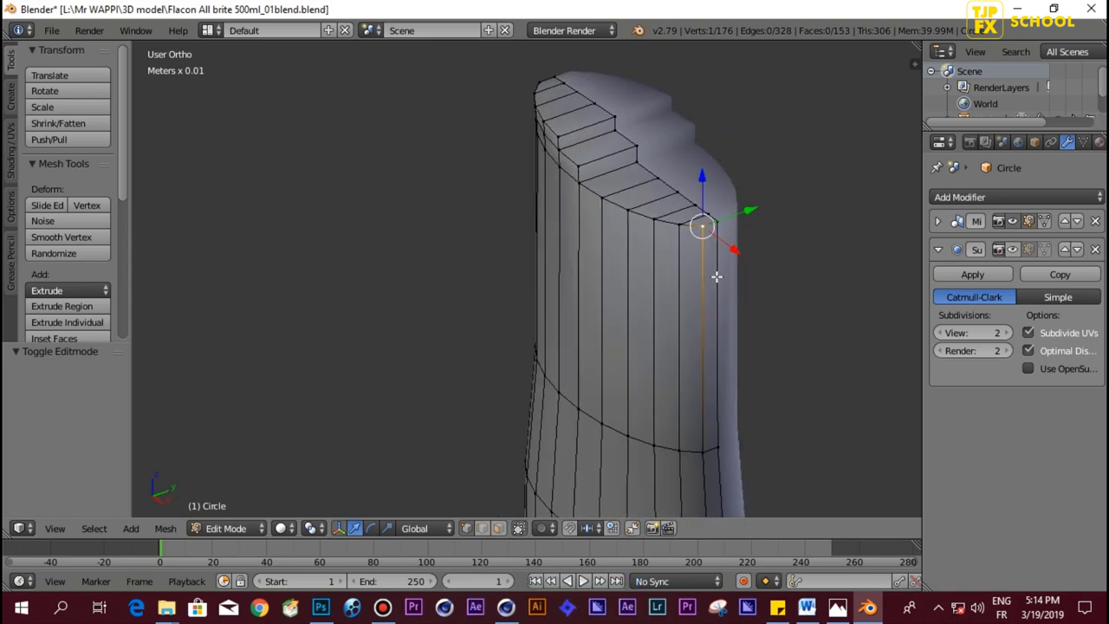
left_click(744, 209)
right_click(678, 224, "shift")
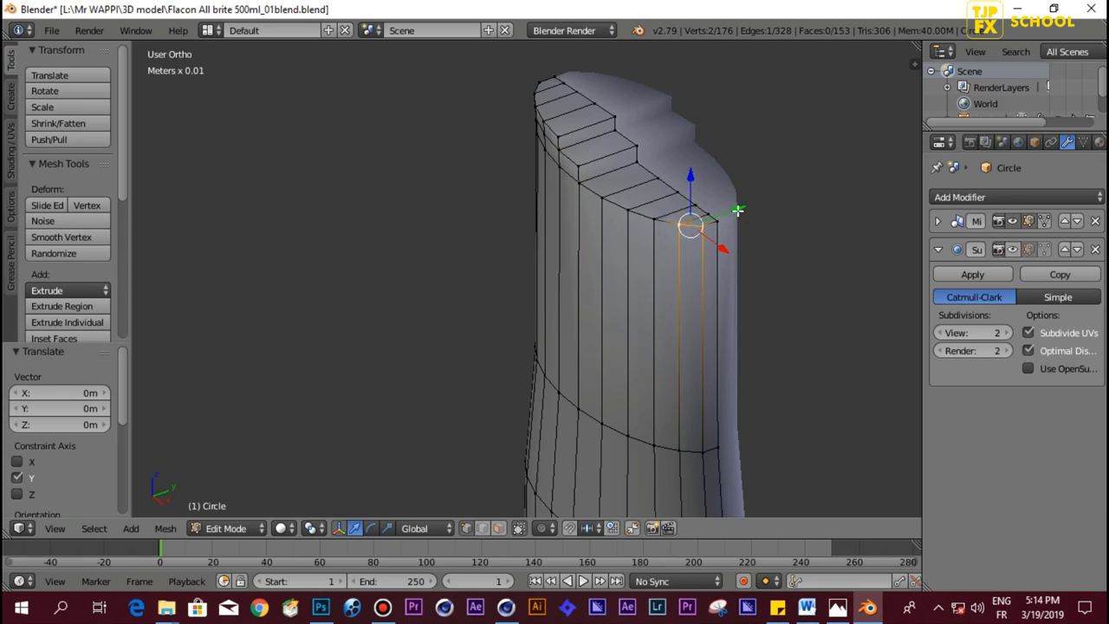
left_click_drag(737, 210, 732, 209)
Step: Nudge single vertices on the middle, next and bottom rings along X and Y
middle_click_drag(726, 388, 714, 363)
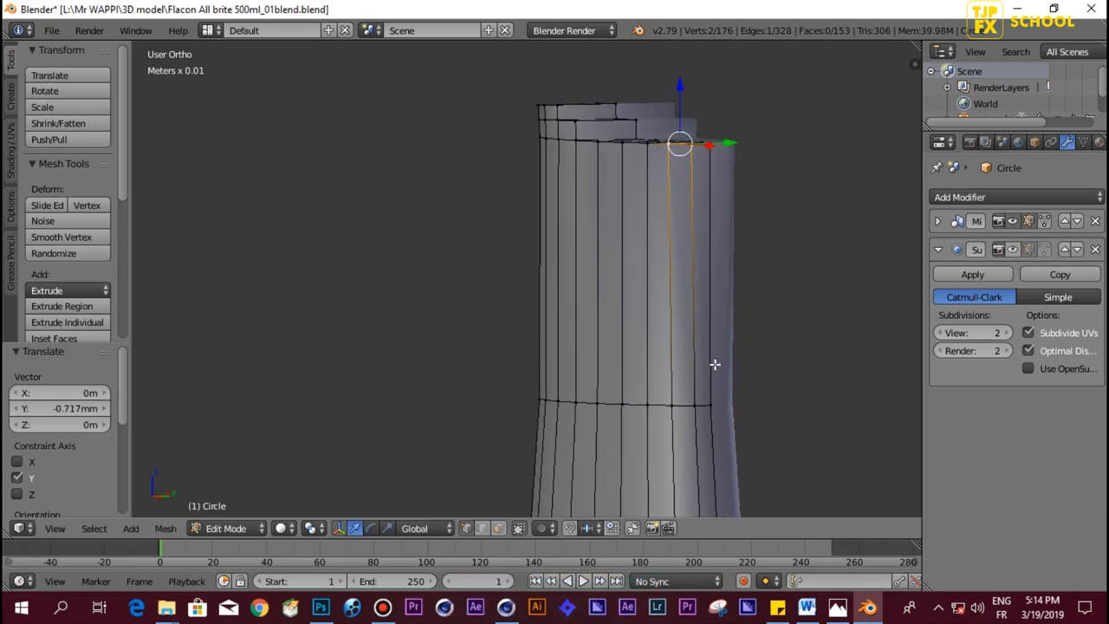
right_click(690, 406)
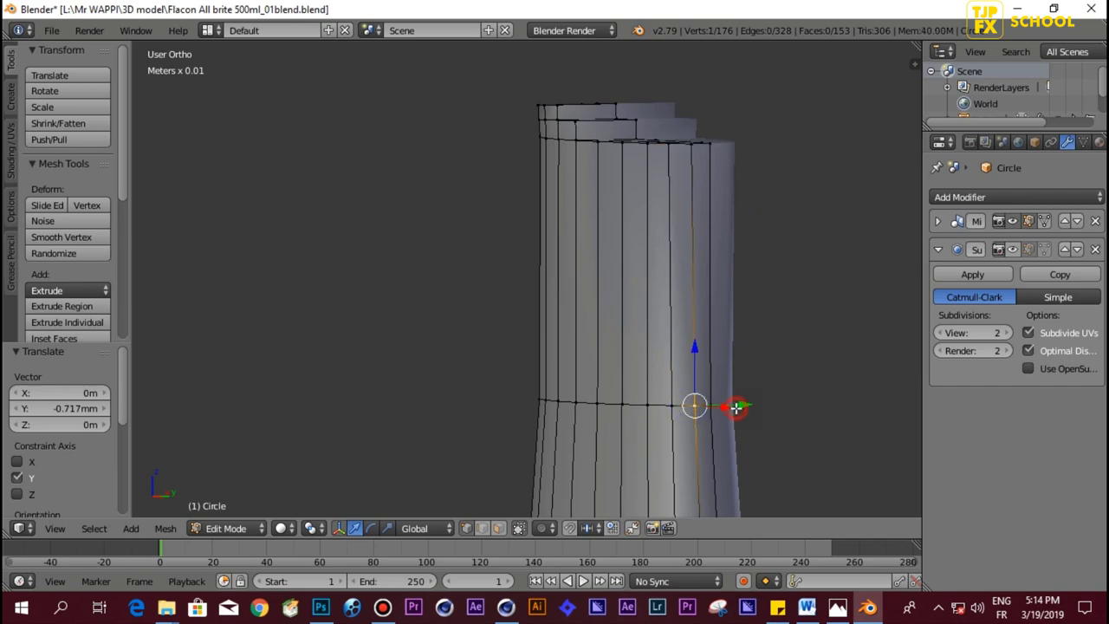
left_click_drag(736, 407, 737, 411)
middle_click_drag(729, 437, 733, 232, "shift")
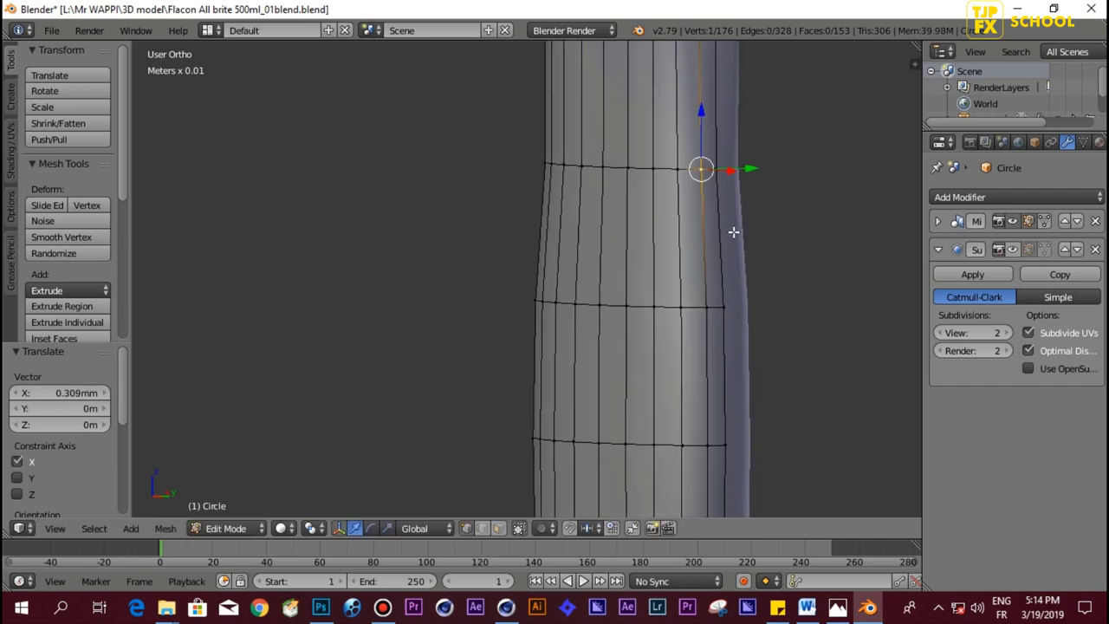
right_click(708, 309)
left_click_drag(737, 307, 735, 309)
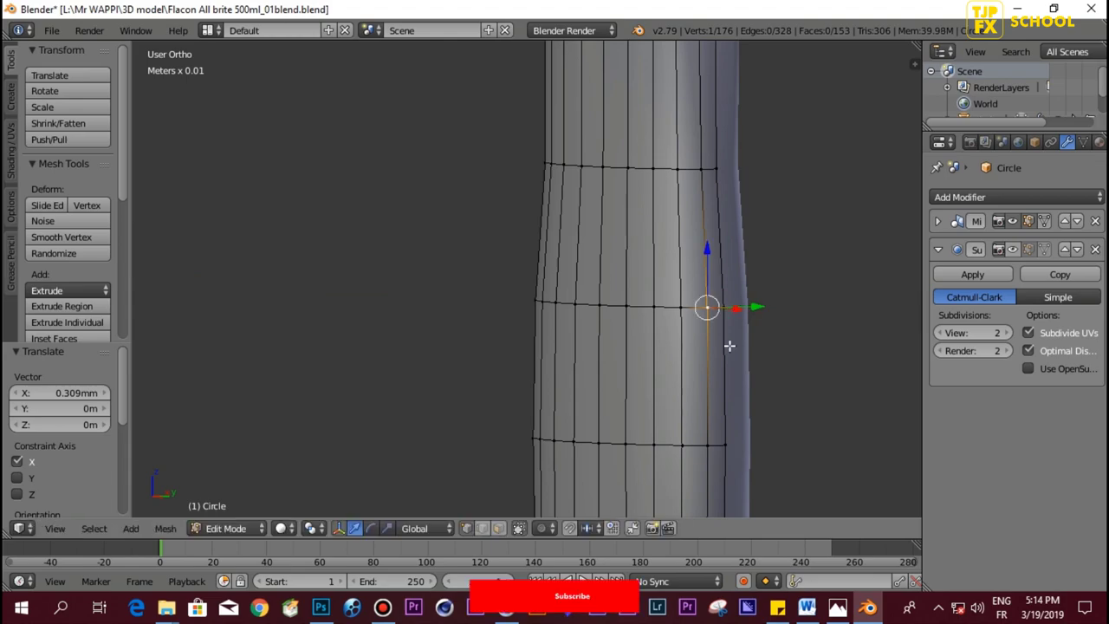
right_click(721, 447)
left_click_drag(750, 445, 742, 446)
Step: Shift a column of three vertices near the base 0.68 mm along Y
middle_click_drag(742, 445, 725, 219, "shift")
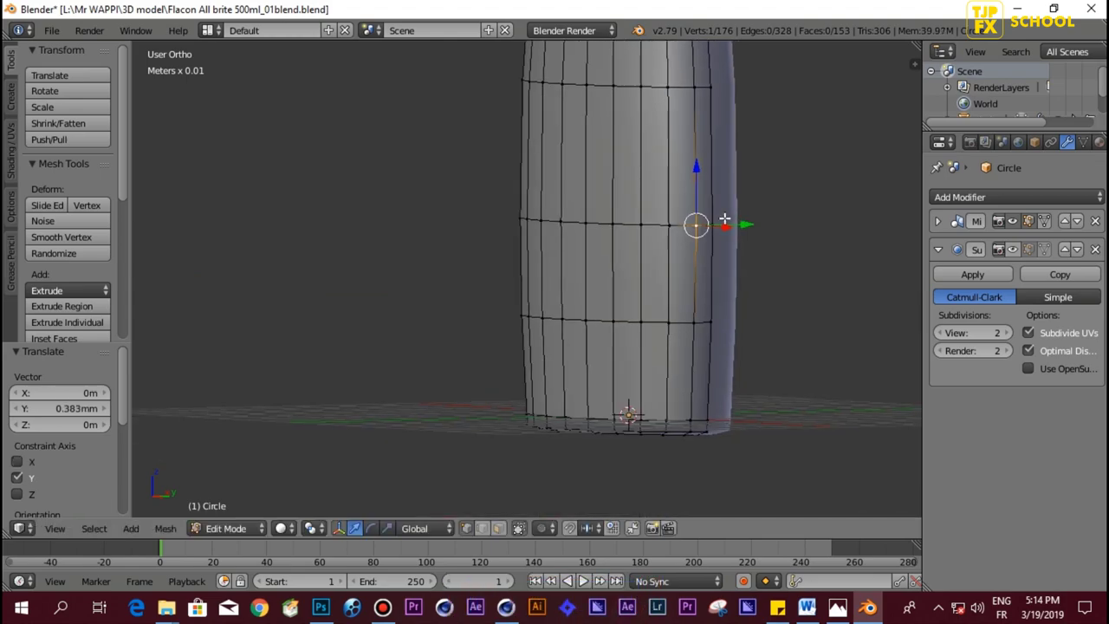
right_click(696, 320)
right_click(693, 413, "shift")
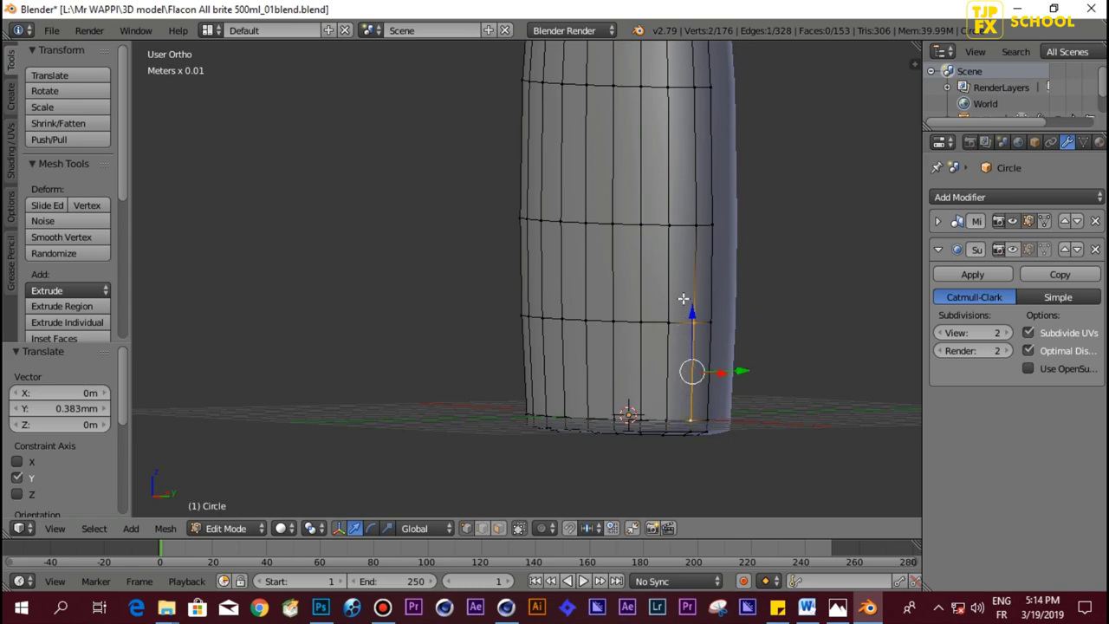
middle_click_drag(684, 299, 624, 378)
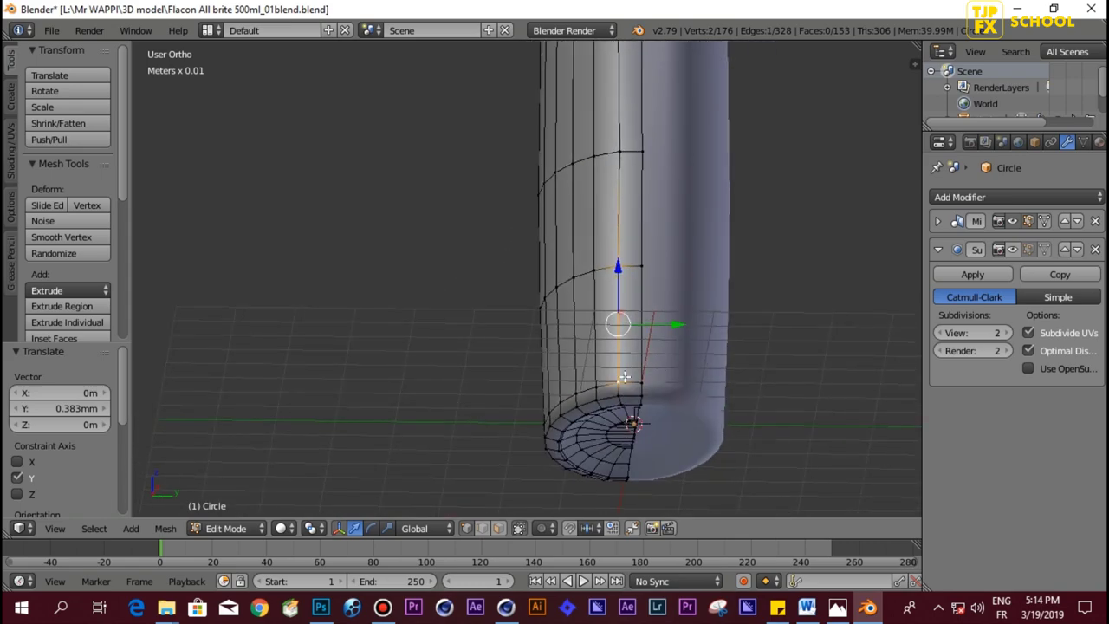
right_click(621, 396, "shift")
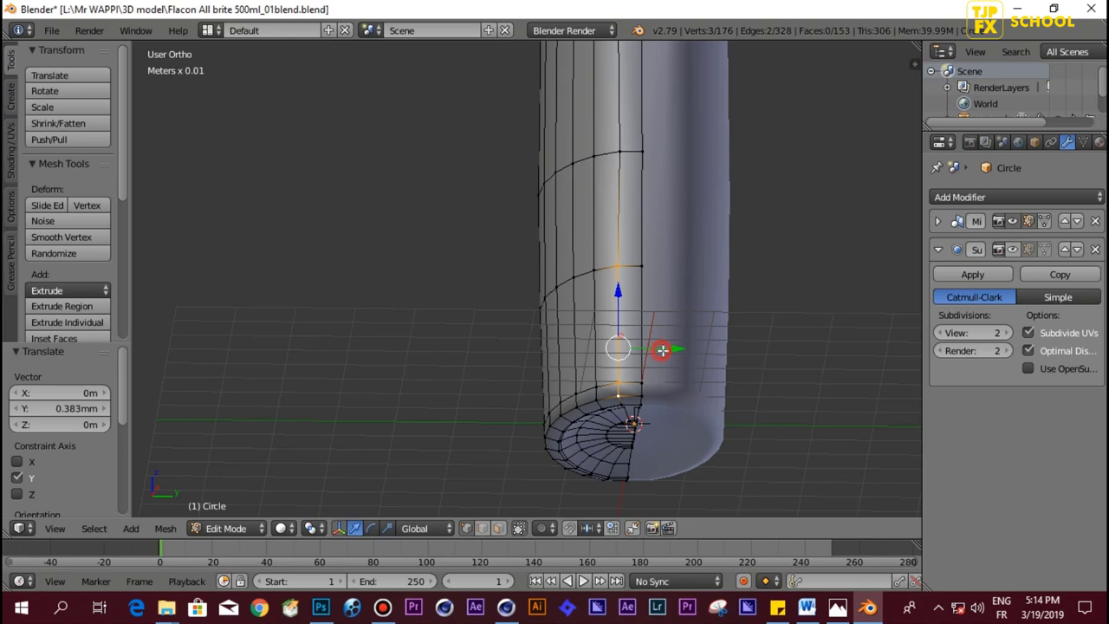
key("g")
key("y")
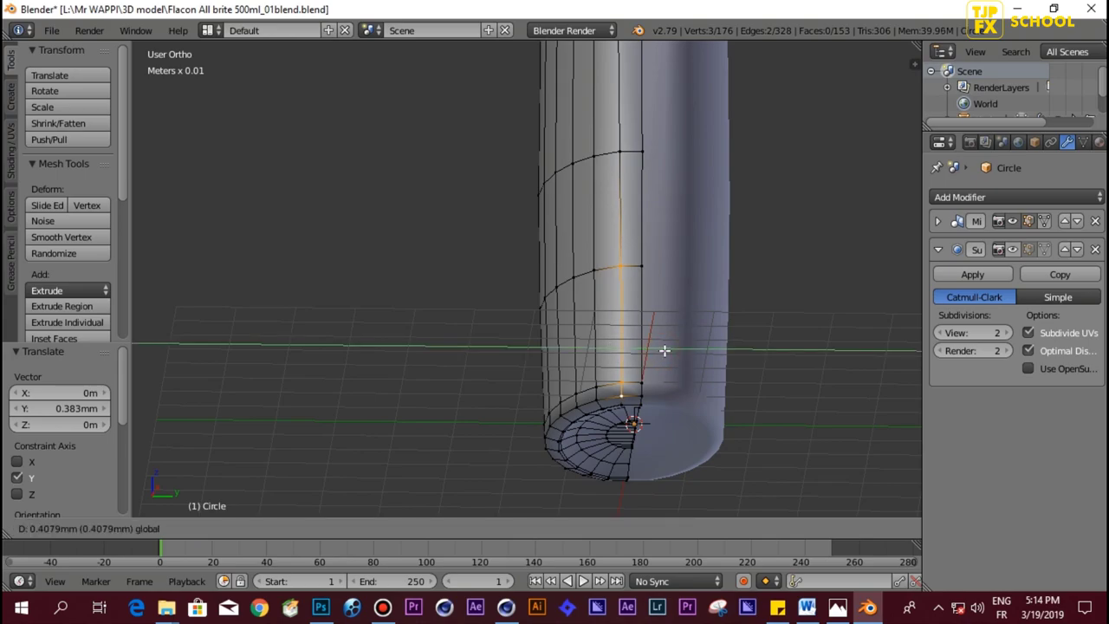
left_click(663, 334)
mouse_move(663, 331)
middle_mouse_down()
mouse_move(589, 208)
mouse_move(618, 275)
mouse_move(644, 278)
middle_mouse_up()
mouse_move(611, 198)
middle_mouse_down("shift")
mouse_move(606, 317)
mouse_move(688, 324)
mouse_move(591, 206)
mouse_move(606, 403)
mouse_move(723, 475)
mouse_move(525, 148)
middle_mouse_up("shift")
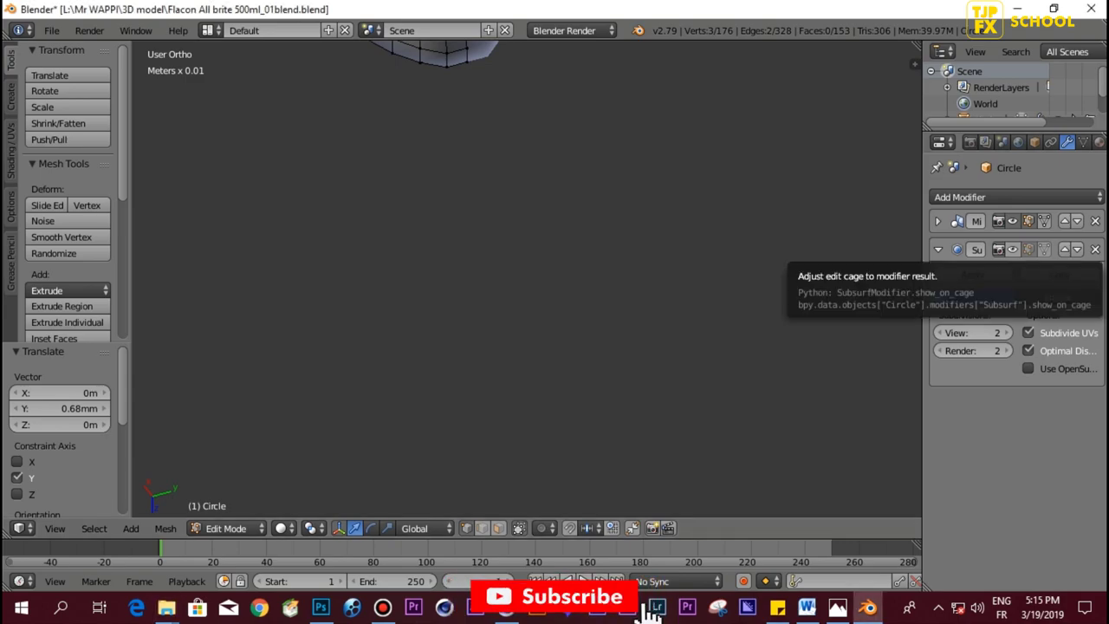
Step: Add an edge loop along the top step's rim
mouse_move(589, 230)
middle_mouse_down("shift")
mouse_move(597, 203)
mouse_move(606, 379)
mouse_move(606, 364)
middle_mouse_up("shift")
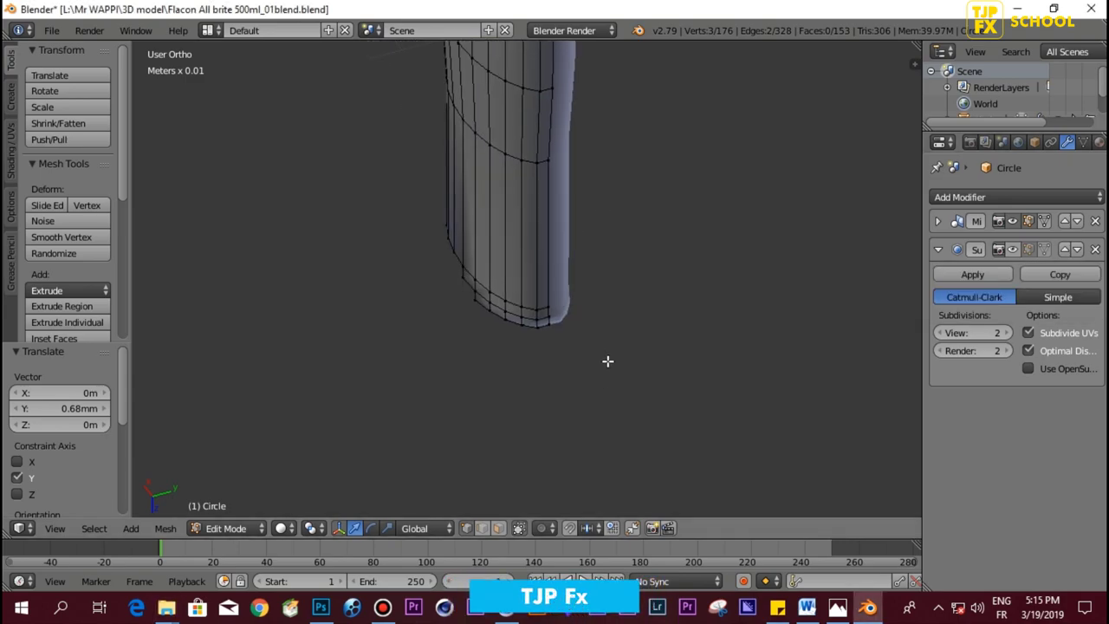
key("KP_1")
mouse_move(594, 280)
middle_mouse_down()
mouse_move(554, 338)
mouse_move(532, 289)
mouse_move(496, 311)
middle_mouse_up()
scroll(496, 311, "up", 1)
scroll(589, 294, "up", 2)
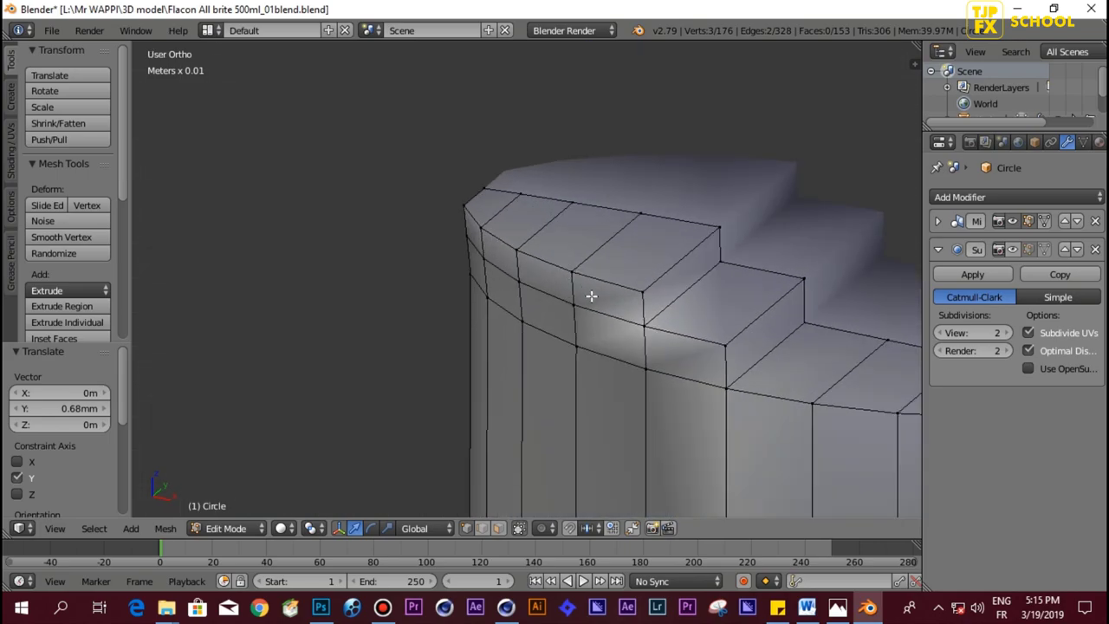
key("ctrl+r")
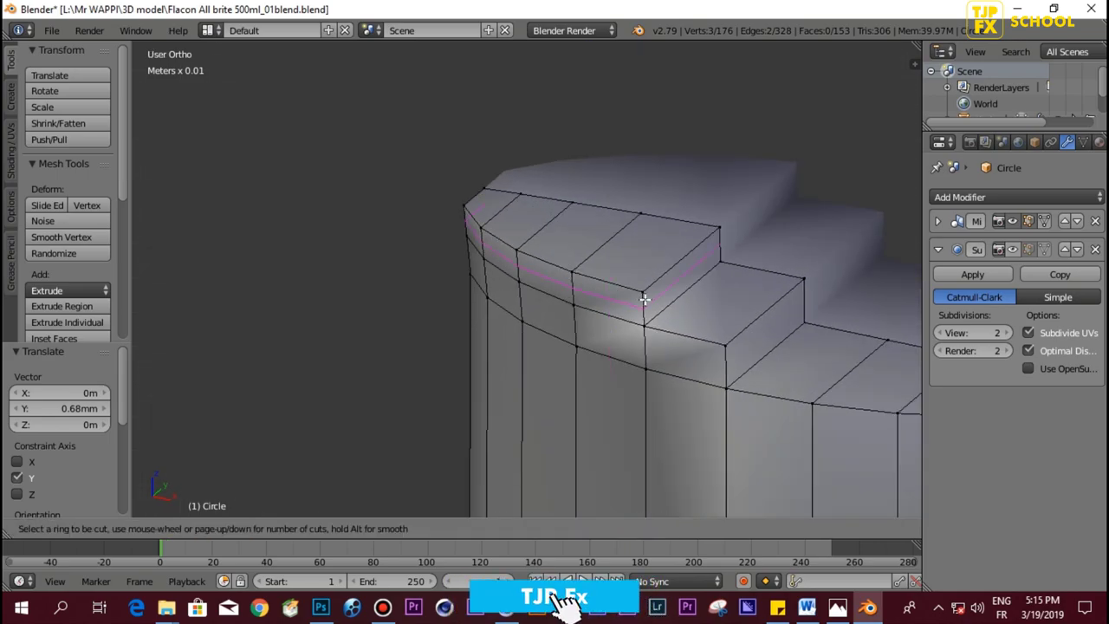
left_click(639, 292)
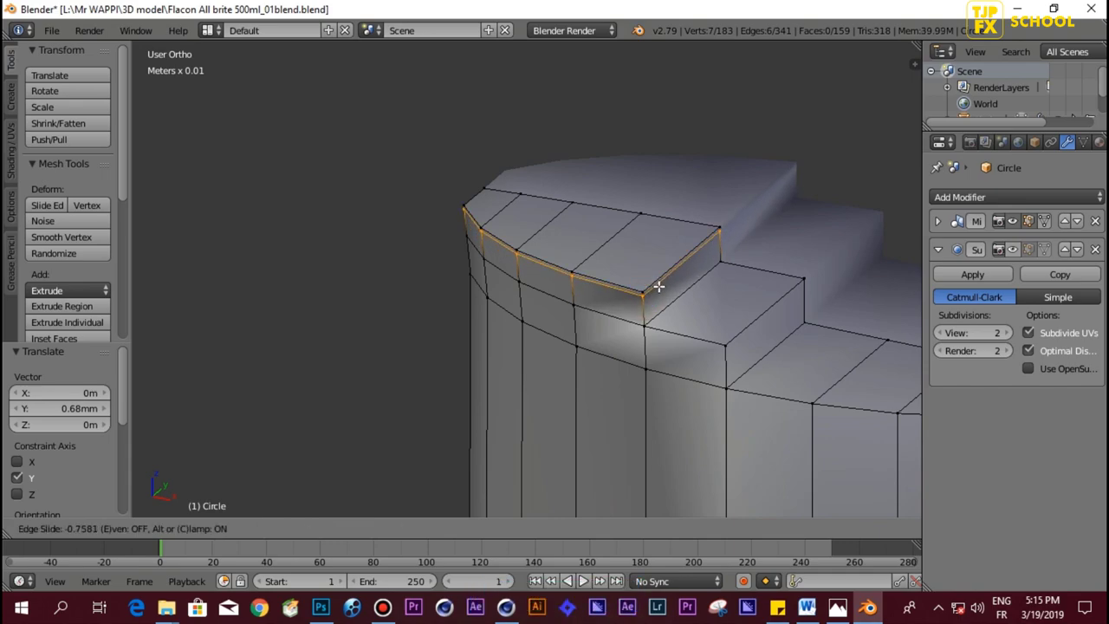
left_click(658, 287)
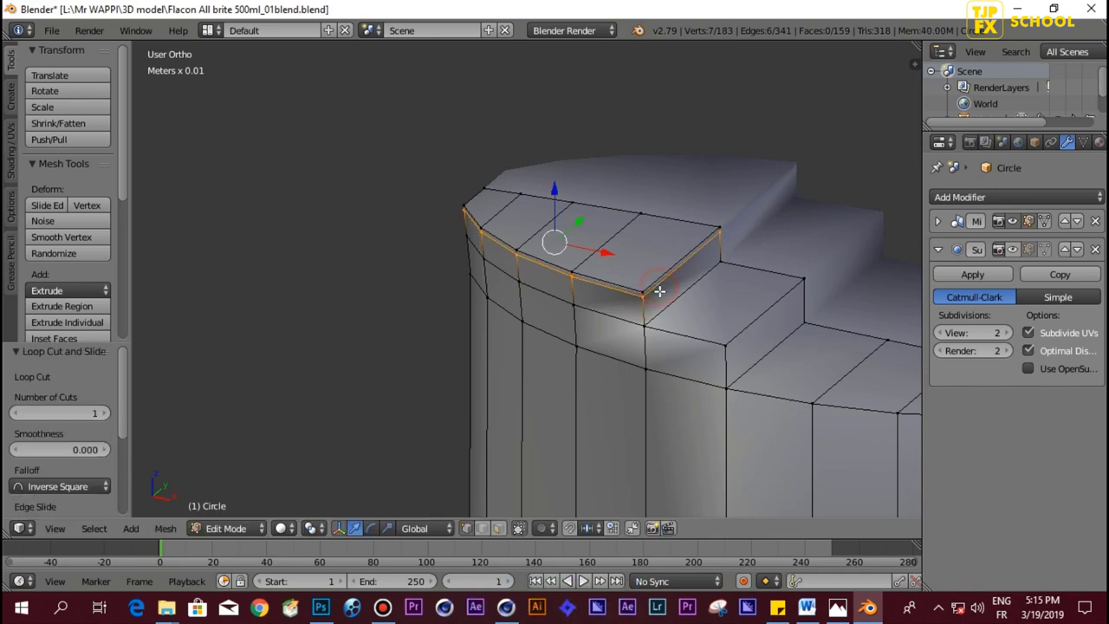
Step: Cut edge loops below the step ledge and around the side below the rim
key("ctrl+r")
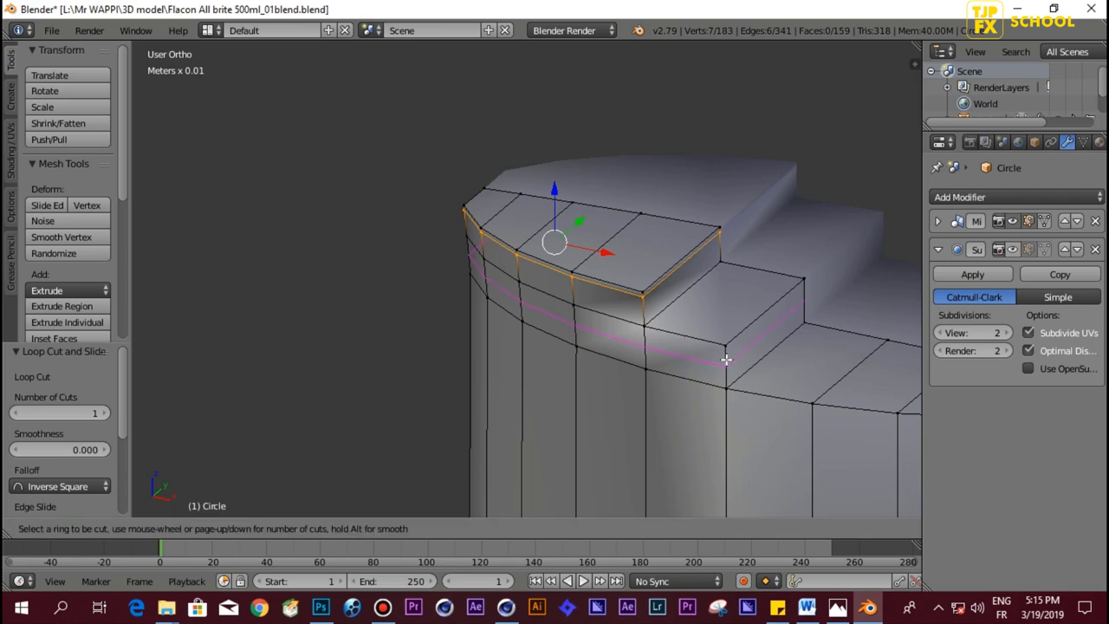
left_click(726, 361)
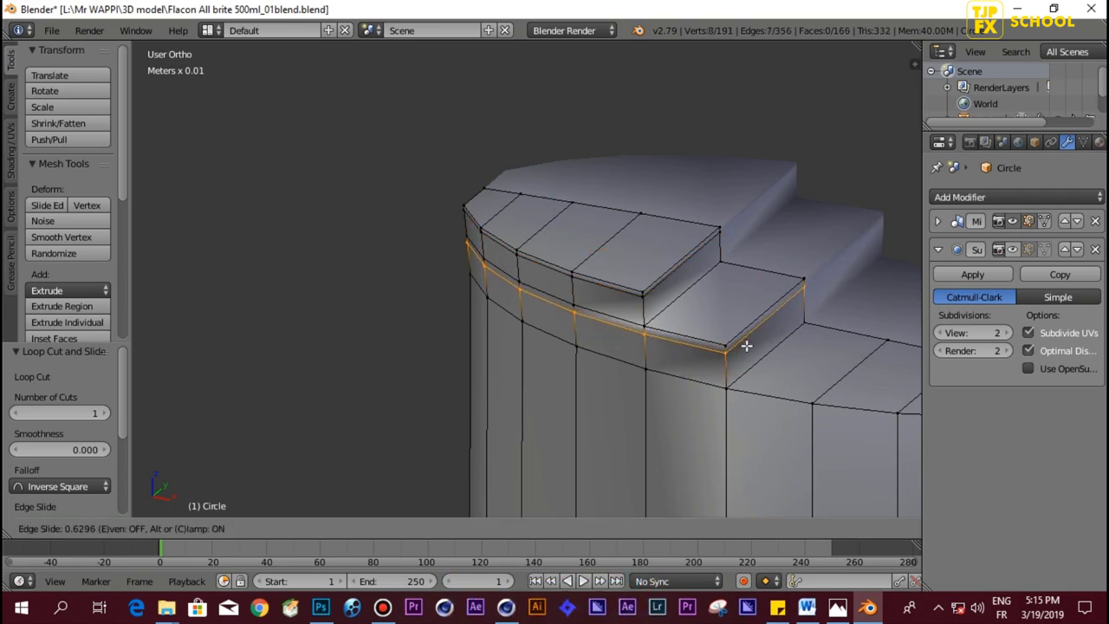
left_click(745, 346)
middle_click_drag(753, 394, 649, 313)
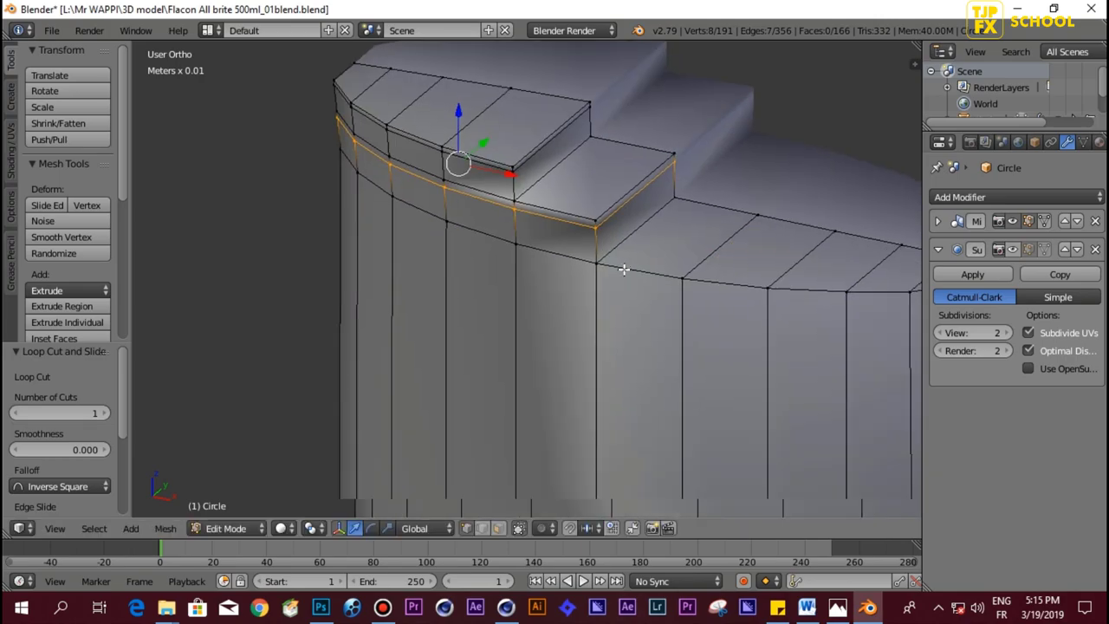
key("ctrl+r")
left_click(638, 317)
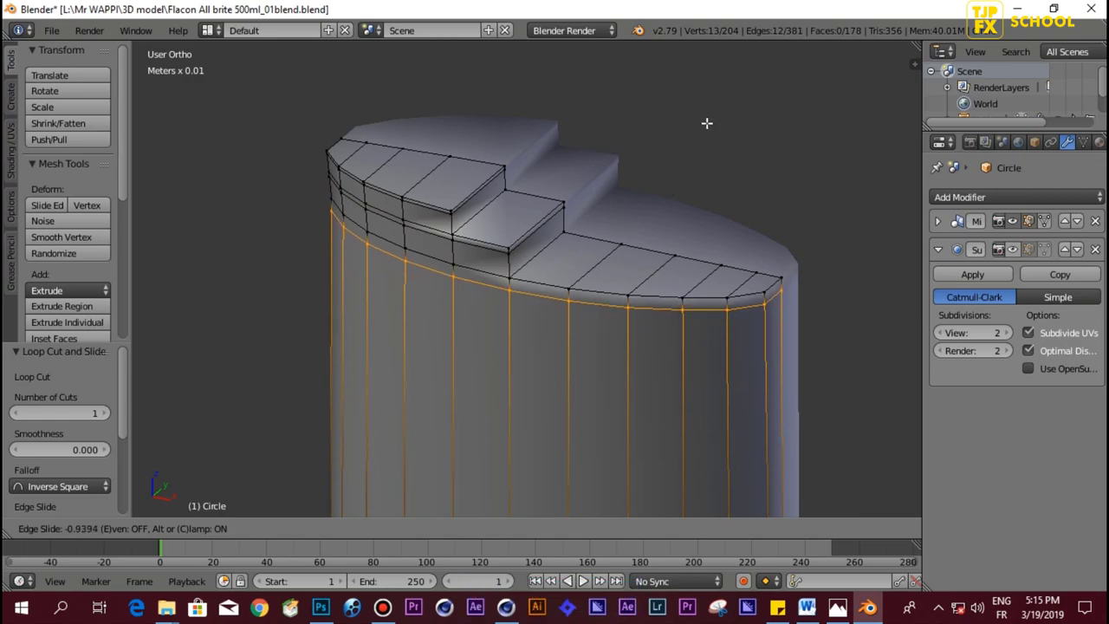
left_click(709, 121)
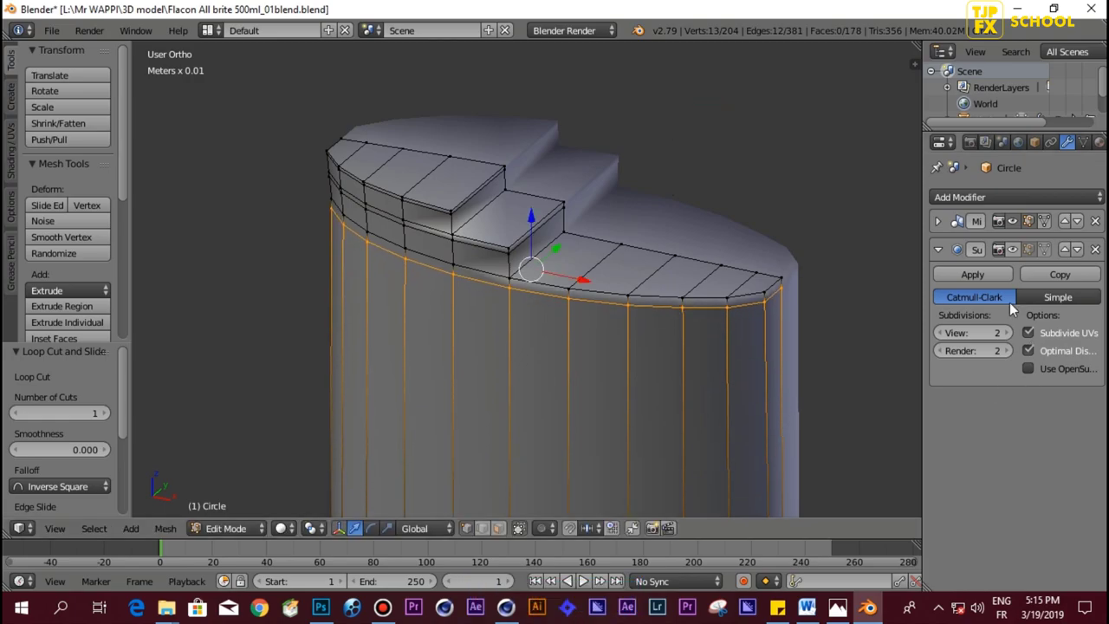
Step: Preview the subdivision smoothing on the cage and in Object Mode, then turn it off
left_click(1028, 248)
key("Tab")
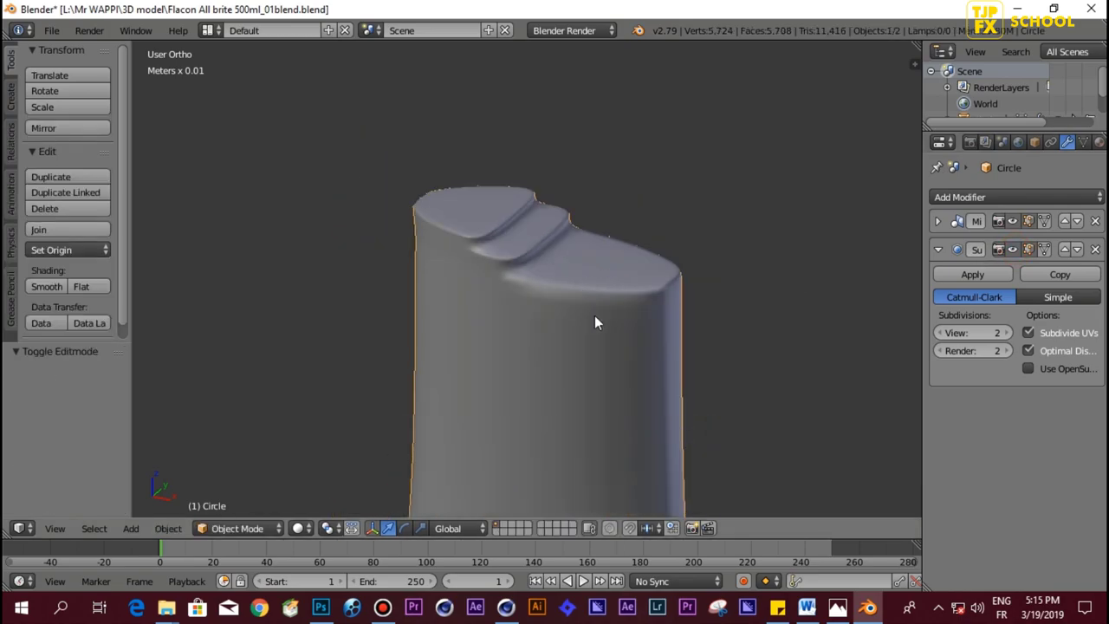
mouse_move(594, 322)
middle_mouse_down()
mouse_move(606, 317)
mouse_move(581, 272)
middle_mouse_up()
key("Tab")
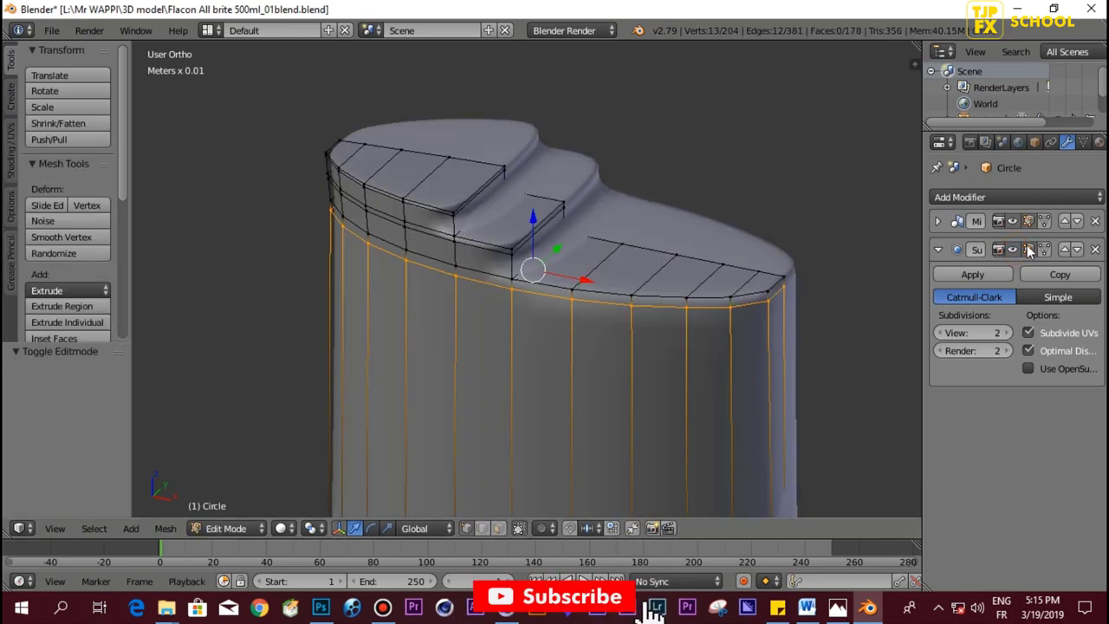
left_click(1028, 248)
Step: Cut a loop across the step faces and slide it in Even mode
mouse_move(494, 297)
middle_mouse_down()
mouse_move(470, 321)
mouse_move(422, 323)
middle_mouse_up()
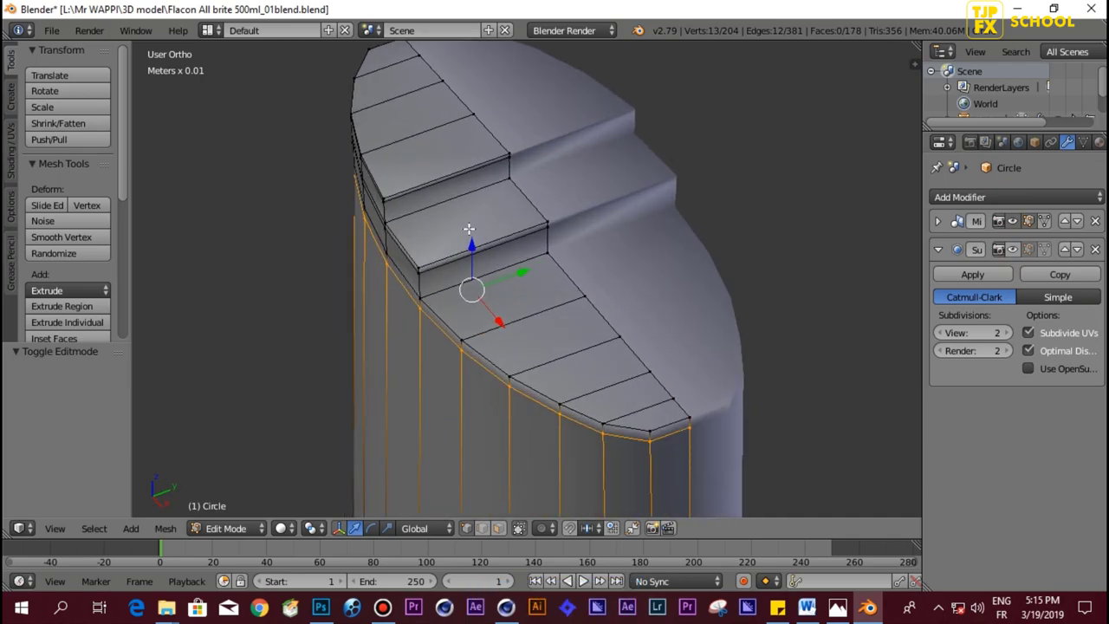
left_click(443, 168)
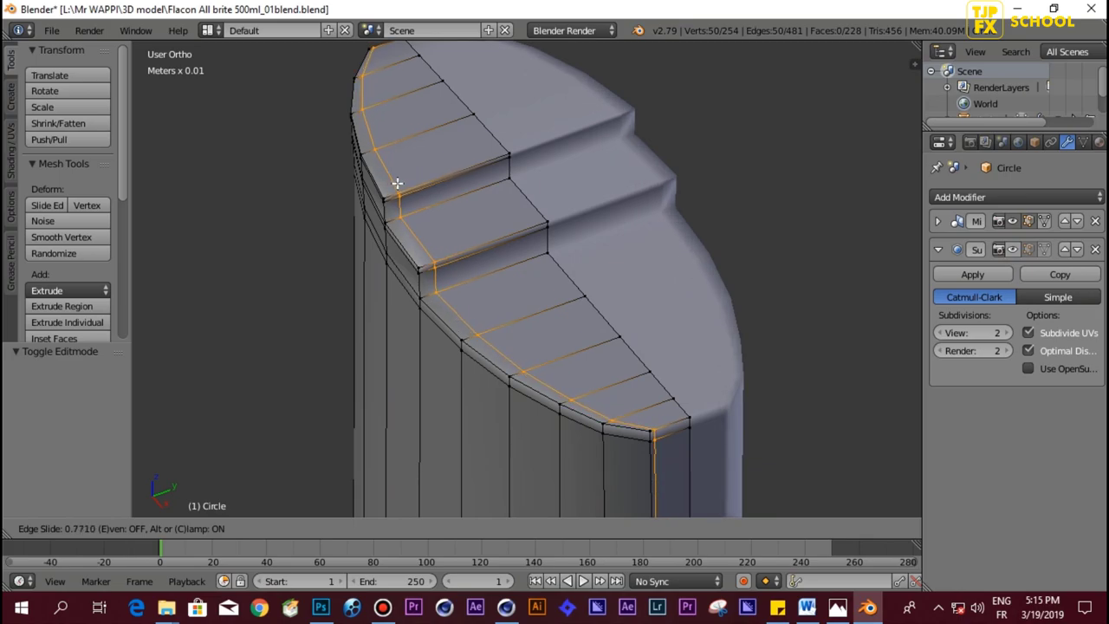
key("e")
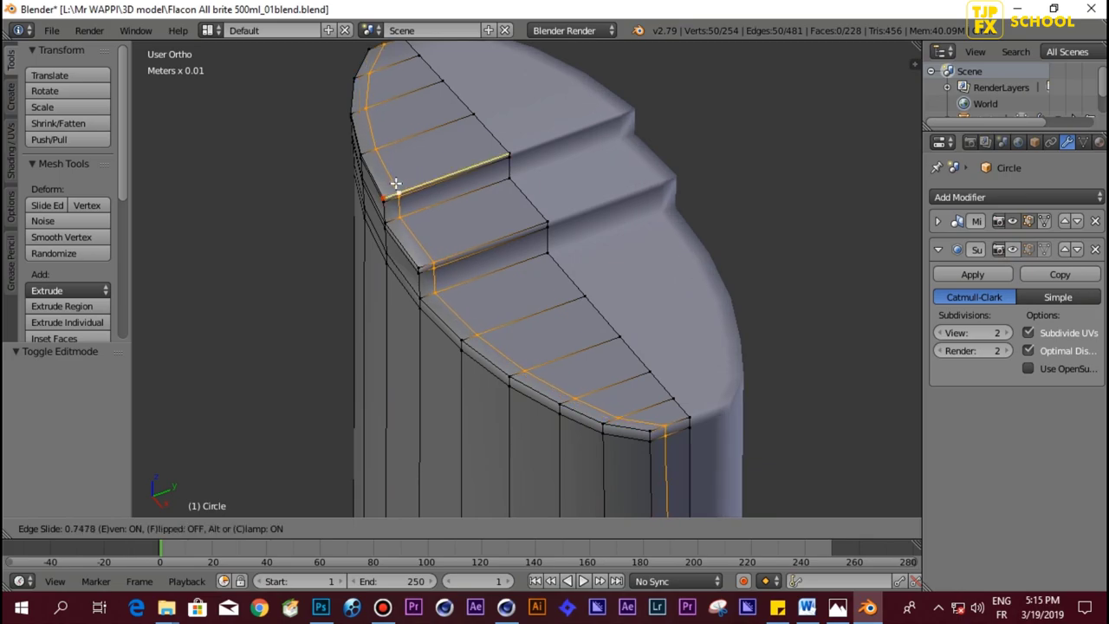
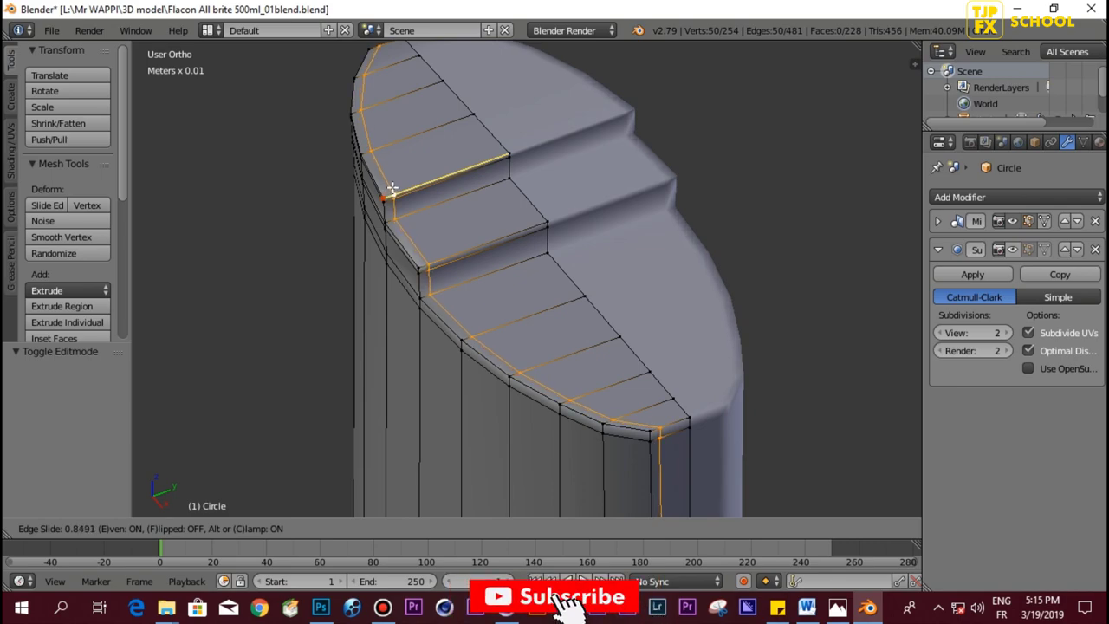
Step: Confirm the slid loop and add a new edge loop tight against the step's edge
left_click(393, 188)
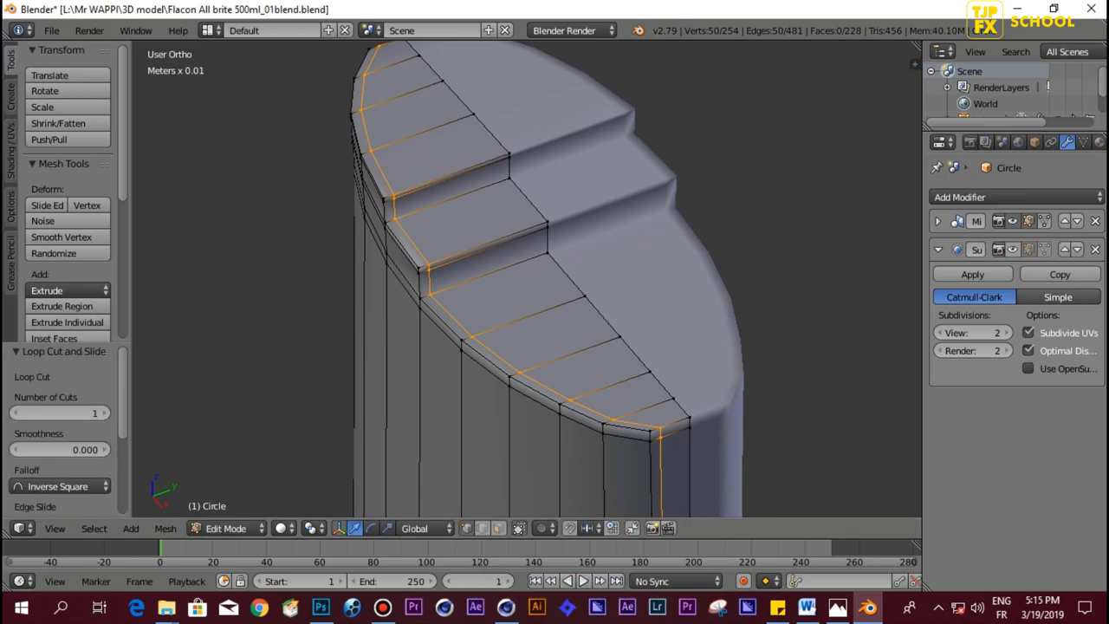
middle_click_drag(498, 244, 569, 223)
scroll(569, 223, "up", 2)
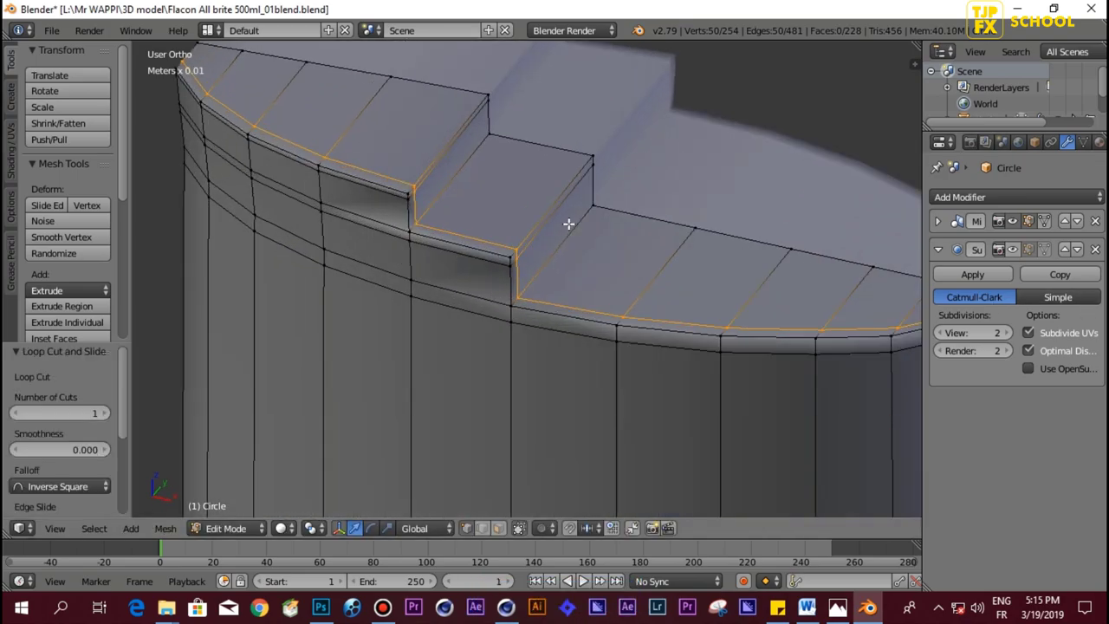
key("ctrl+r")
left_click(407, 228)
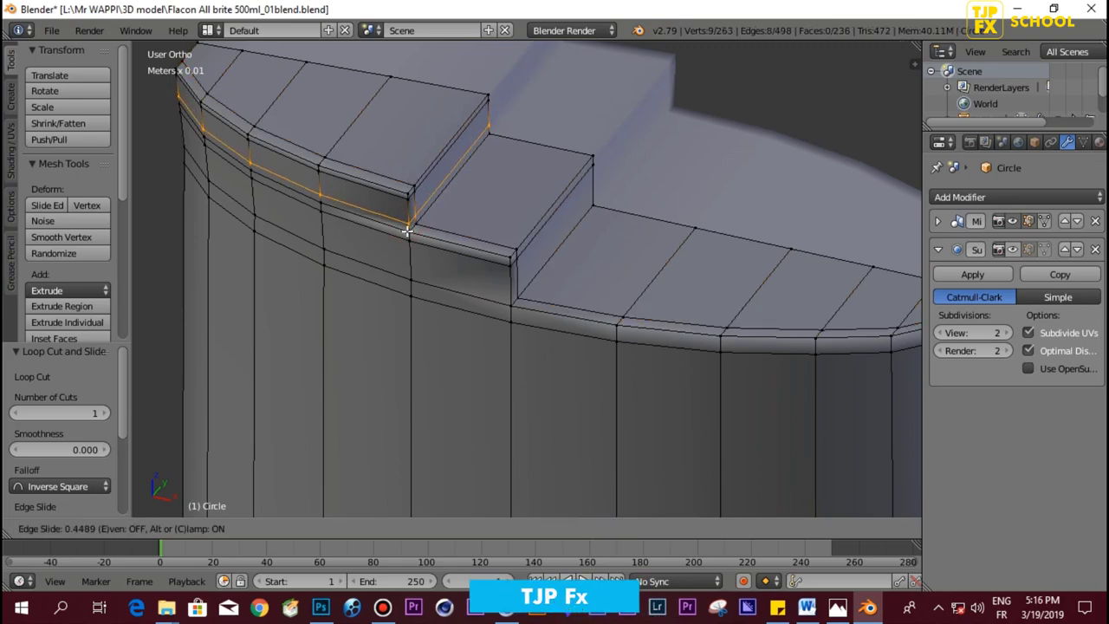
left_click(407, 229)
Step: Add another edge loop just below the step, slid close to its edge
middle_click_drag(465, 228, 498, 205)
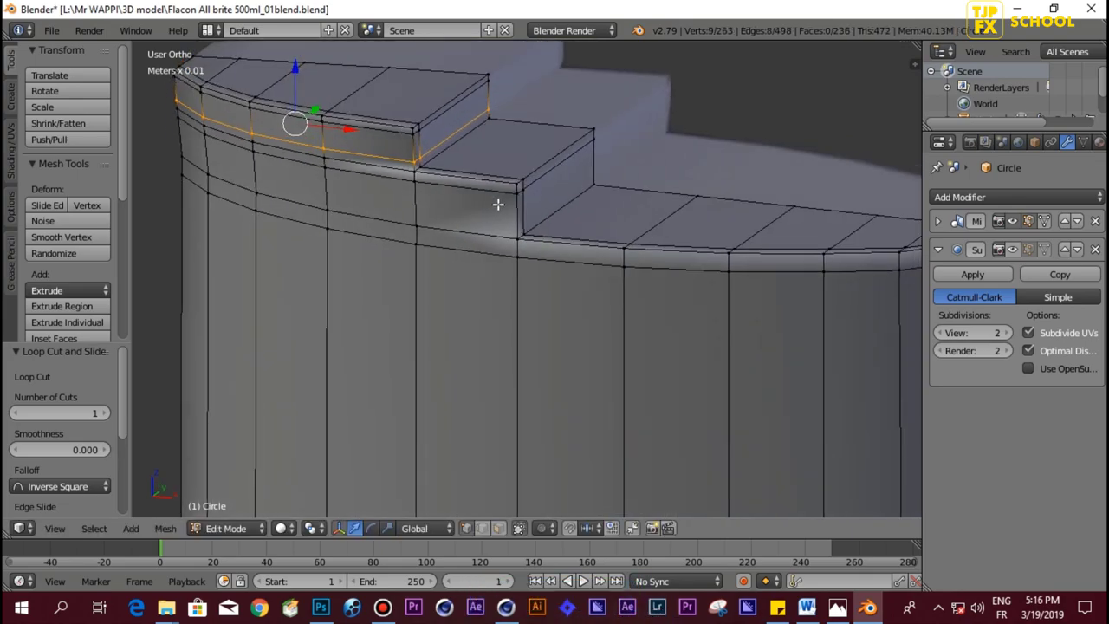
left_click(515, 210)
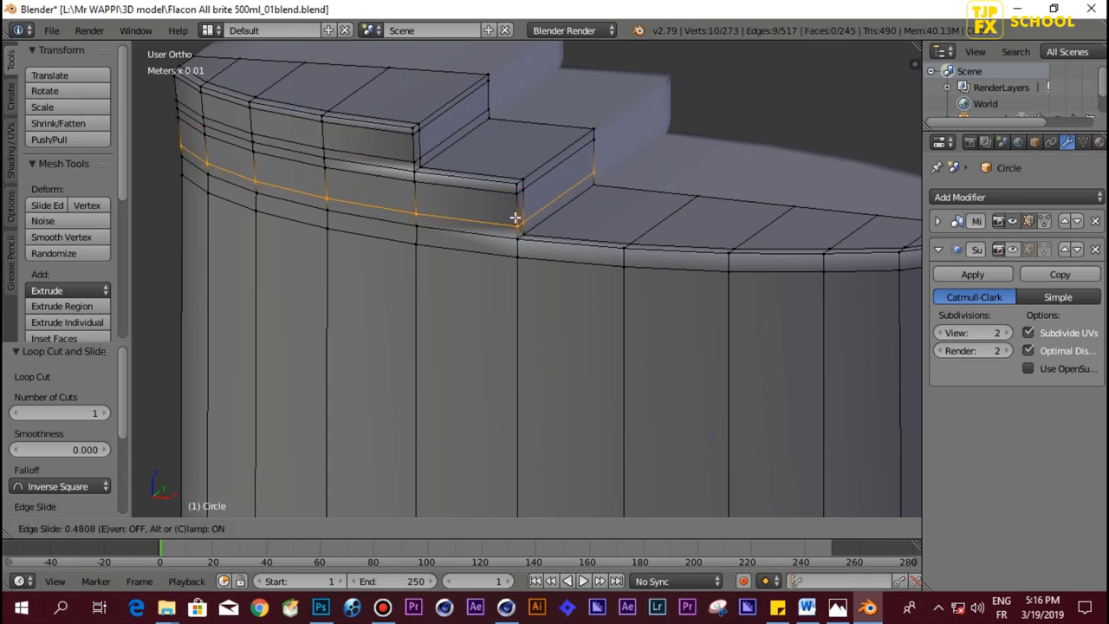
left_click(509, 225)
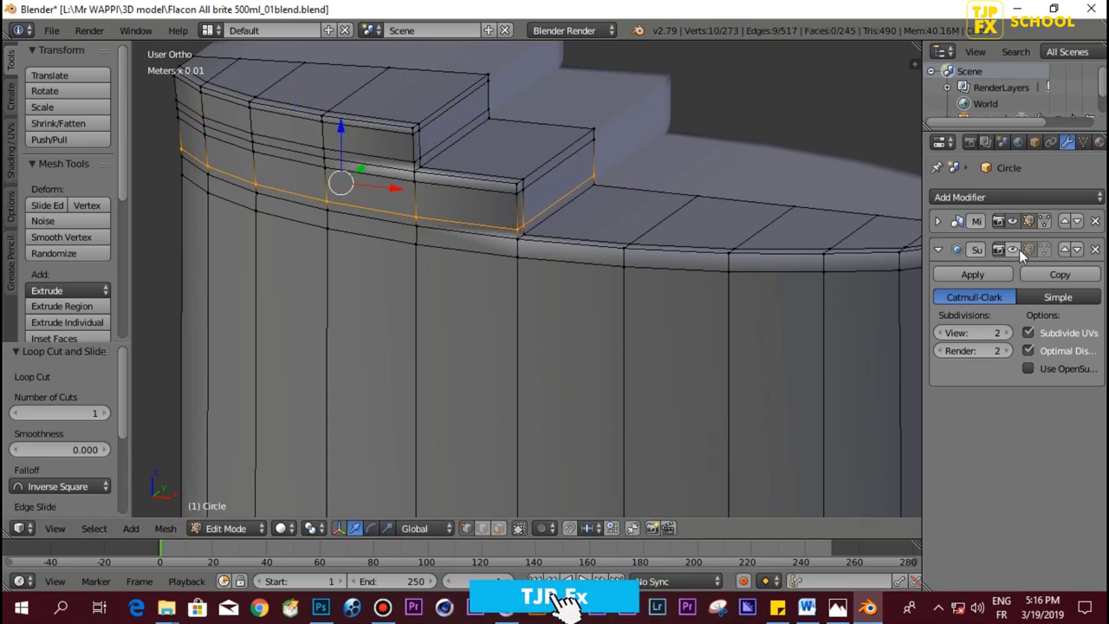
mouse_move(606, 277)
middle_mouse_down()
mouse_move(644, 252)
mouse_move(533, 307)
mouse_move(599, 303)
middle_mouse_up()
scroll(644, 252, "down", 3)
key("Tab")
scroll(517, 270, "up", 2)
scroll(445, 279, "up", 2)
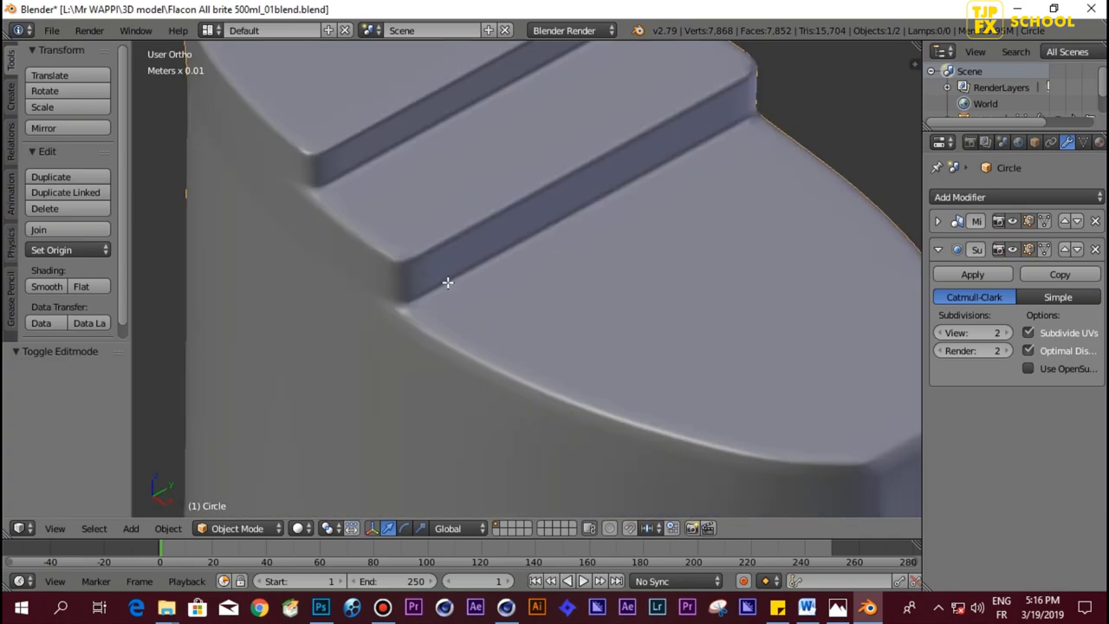
key("Tab")
scroll(509, 289, "up", 2)
scroll(445, 228, "down", 1)
key("Tab")
scroll(436, 228, "down", 2)
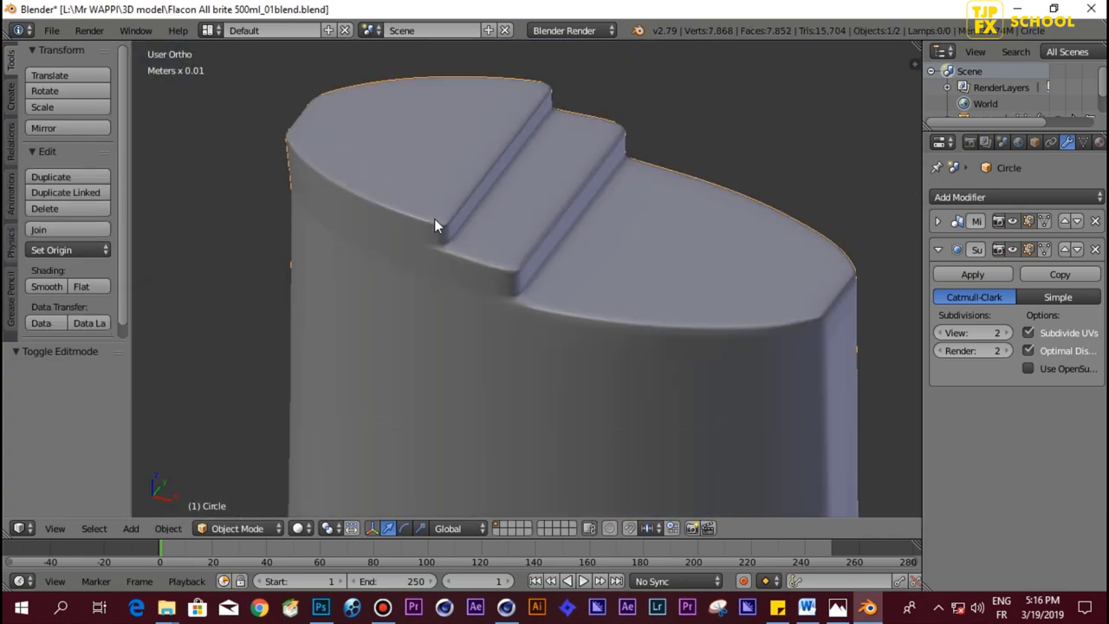
scroll(462, 217, "up", 1)
scroll(519, 208, "up", 2)
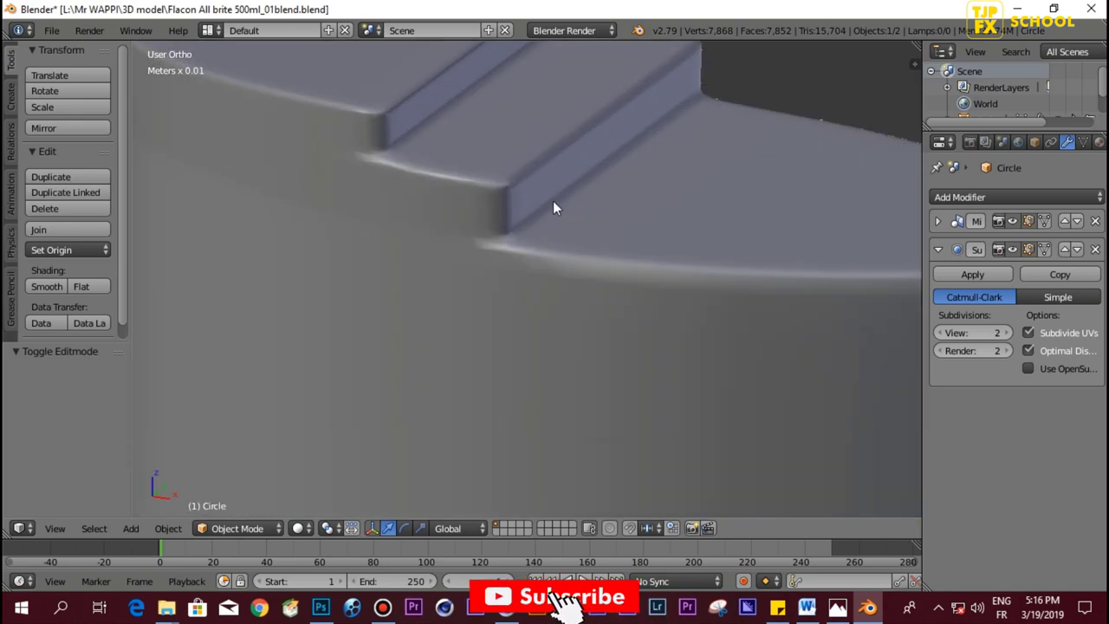
scroll(554, 200, "down", 2)
key("Tab")
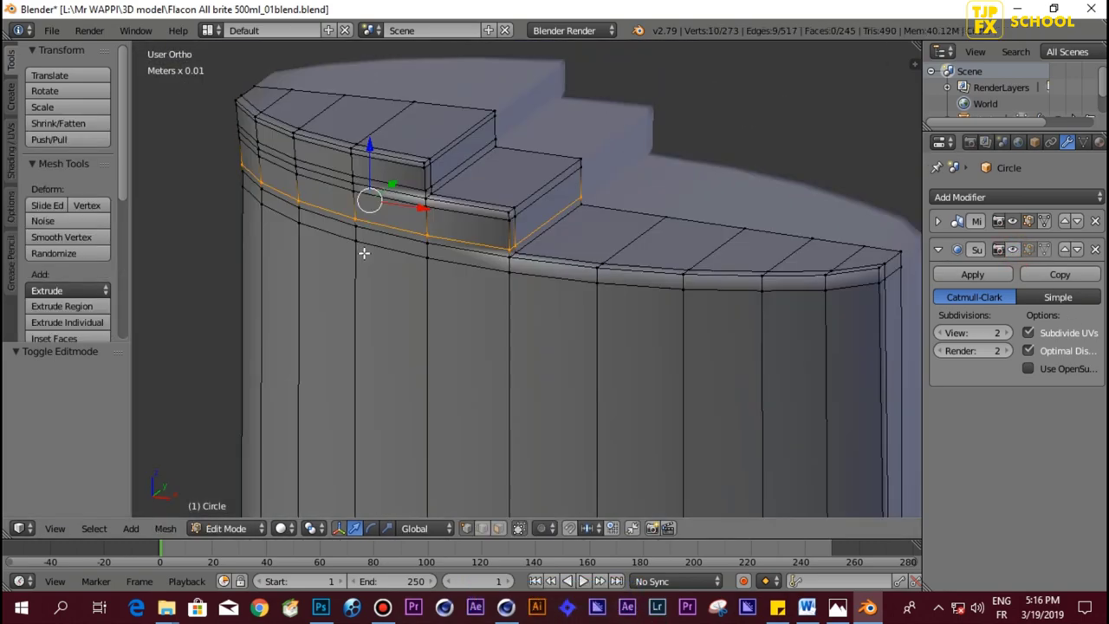
Step: From a flat side-on view, start a vertical loop cut beside the step corner
middle_click_drag(432, 269, 475, 263)
key("KP_8")
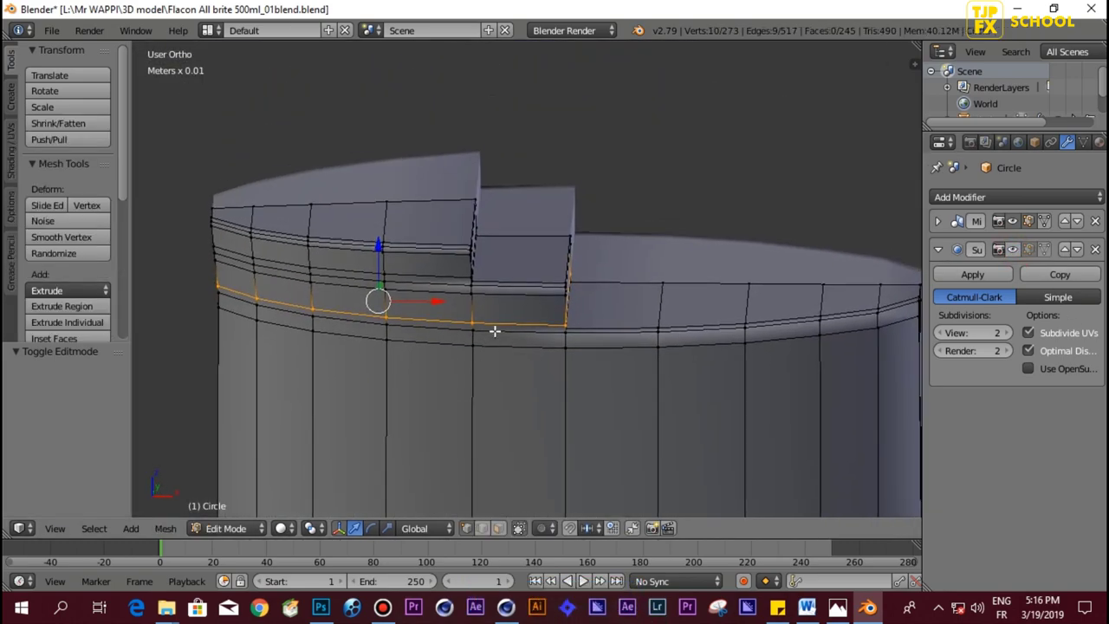
key("KP_8")
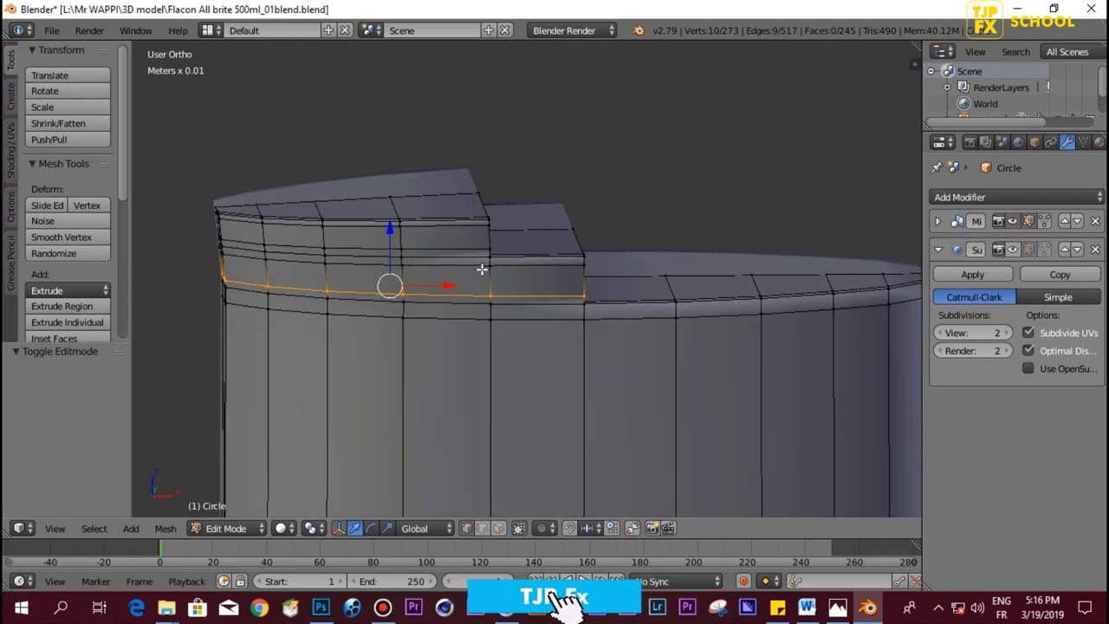
middle_click_drag(480, 277, 480, 305)
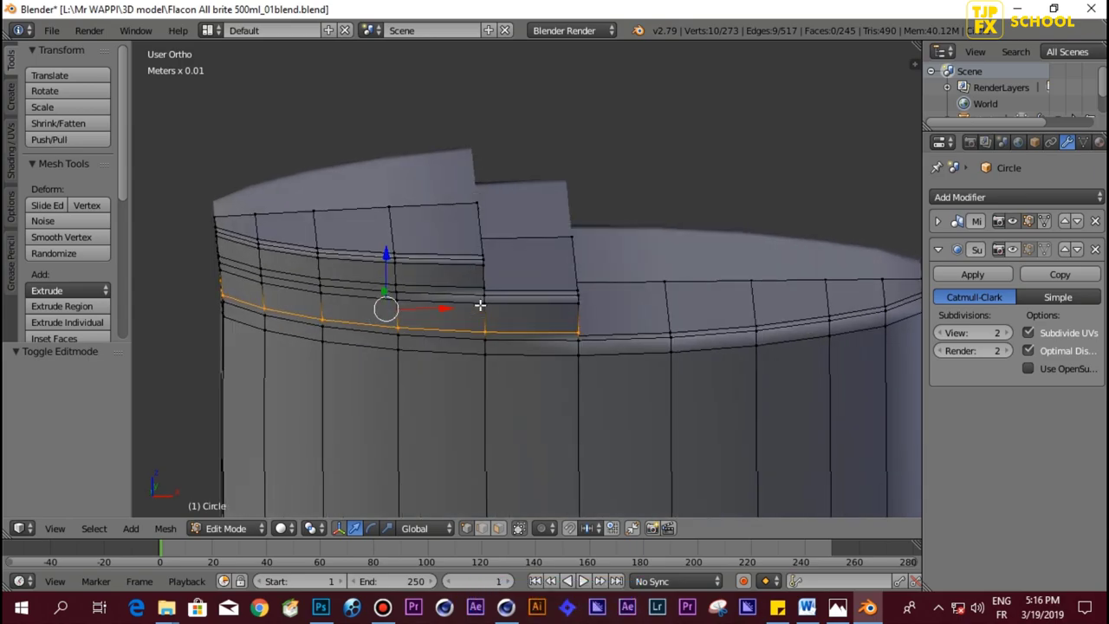
left_click(440, 208)
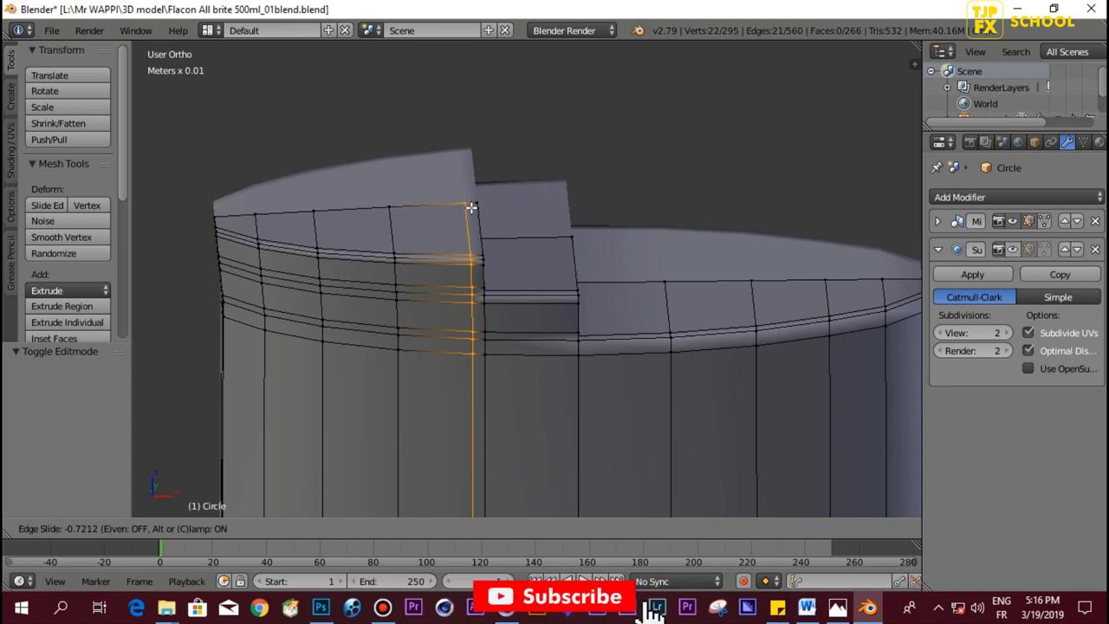
Step: Slide the vertical loop tight against the step corner and confirm it
left_click(471, 207)
scroll(462, 292, "down", 3)
middle_click_drag(486, 345, 491, 319)
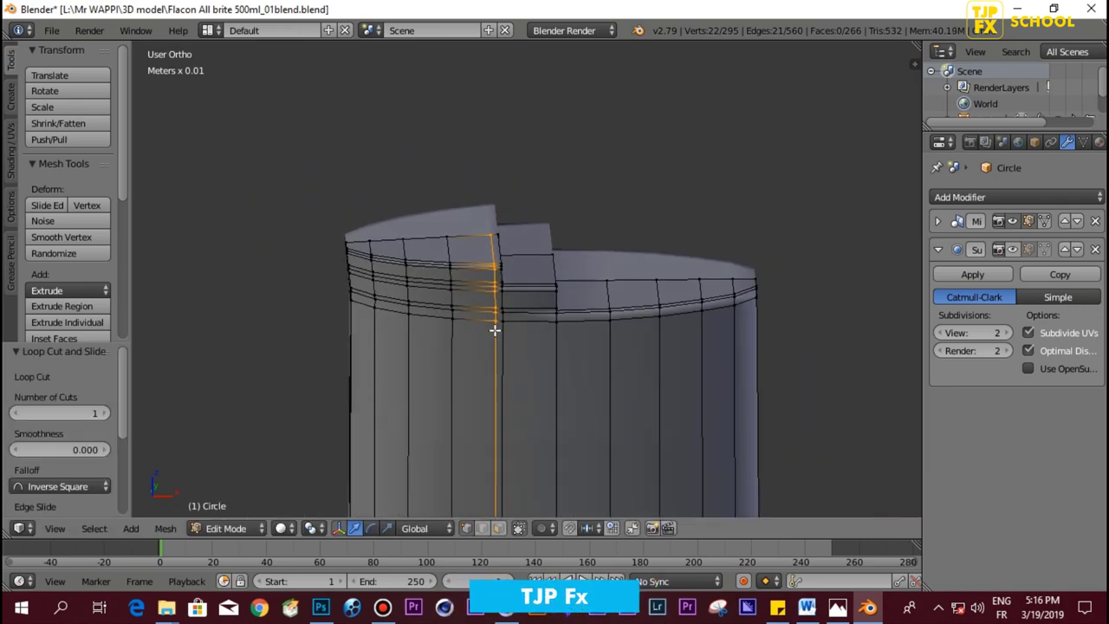
scroll(492, 326, "up", 4)
Step: Merge the two vertices below the rim into one, at the last vertex
right_click(453, 372)
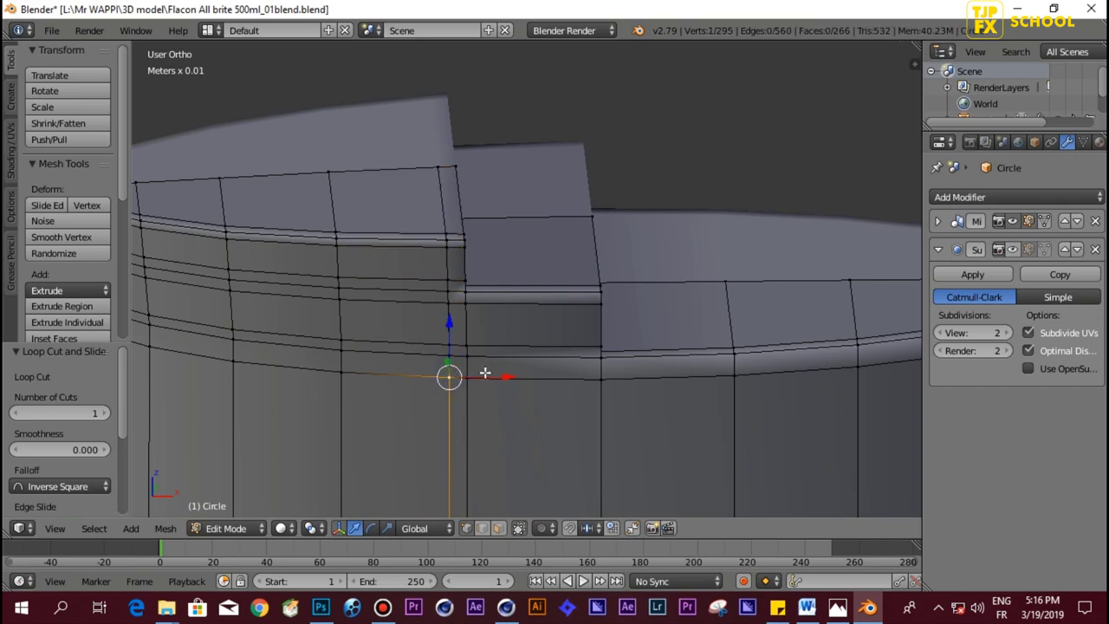
key("alt+m")
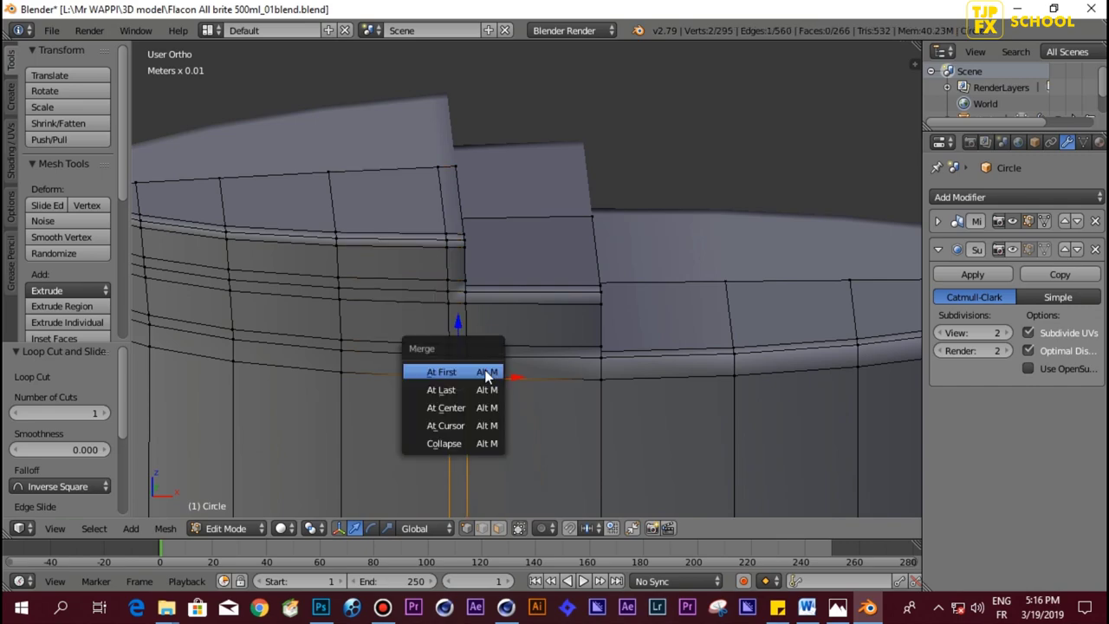
left_click(475, 383)
scroll(475, 383, "down", 4)
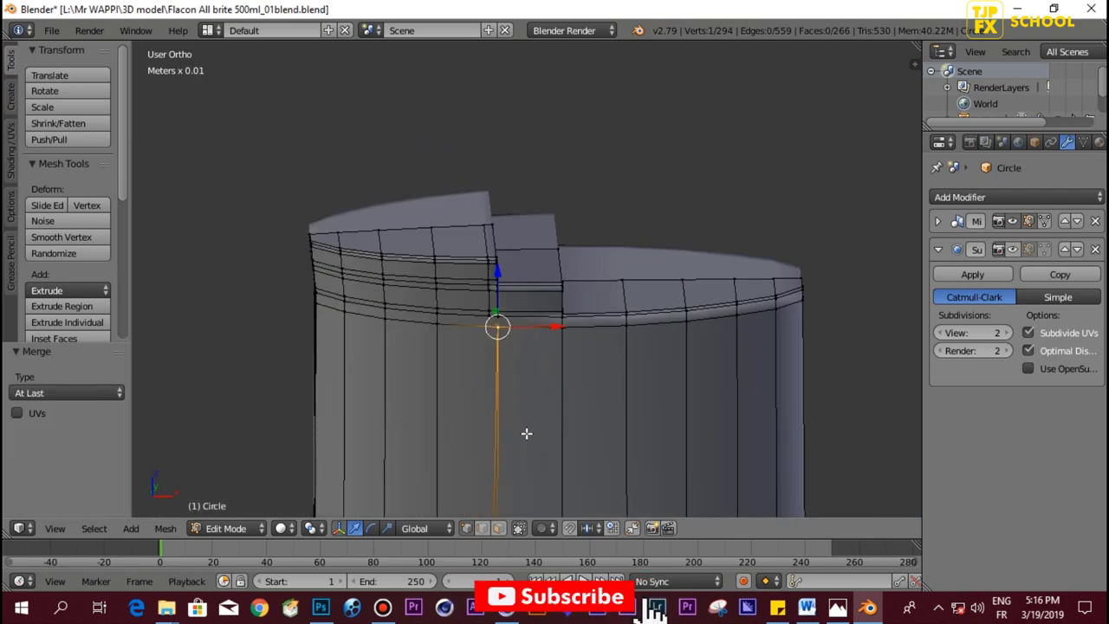
middle_click_drag(525, 433, 514, 275, "shift")
key("ctrl+Tab")
Step: Select the vertical edges of the new cut running down the bottle body
left_click(464, 330)
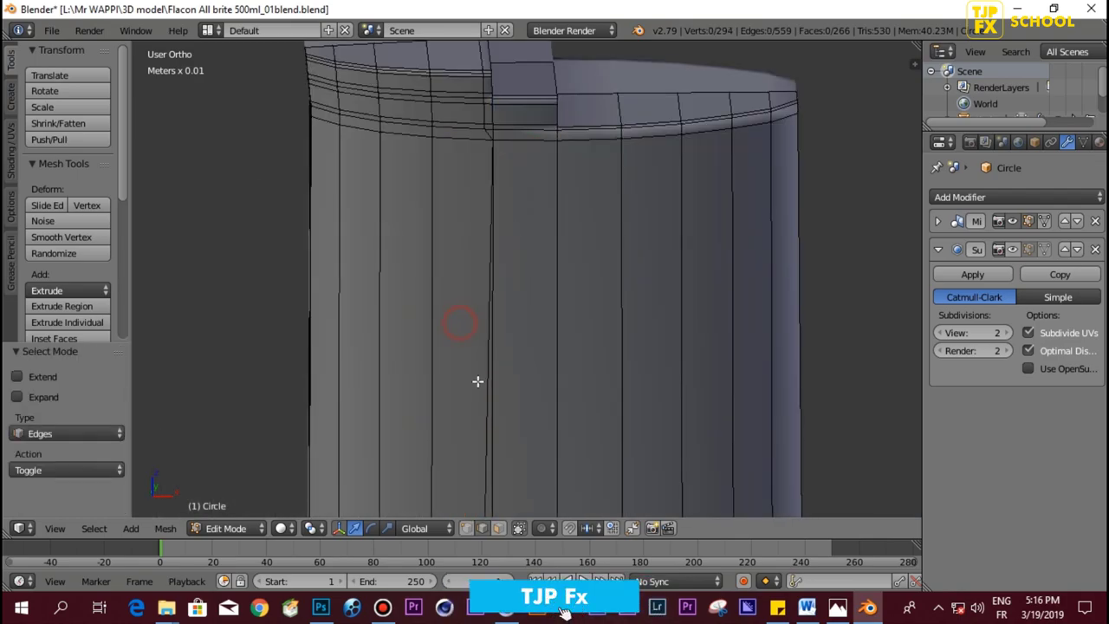
right_click(483, 385)
scroll(512, 401, "down", 3)
mouse_move(512, 401)
middle_mouse_down("shift")
mouse_move(525, 436)
mouse_move(532, 270)
middle_mouse_up("shift")
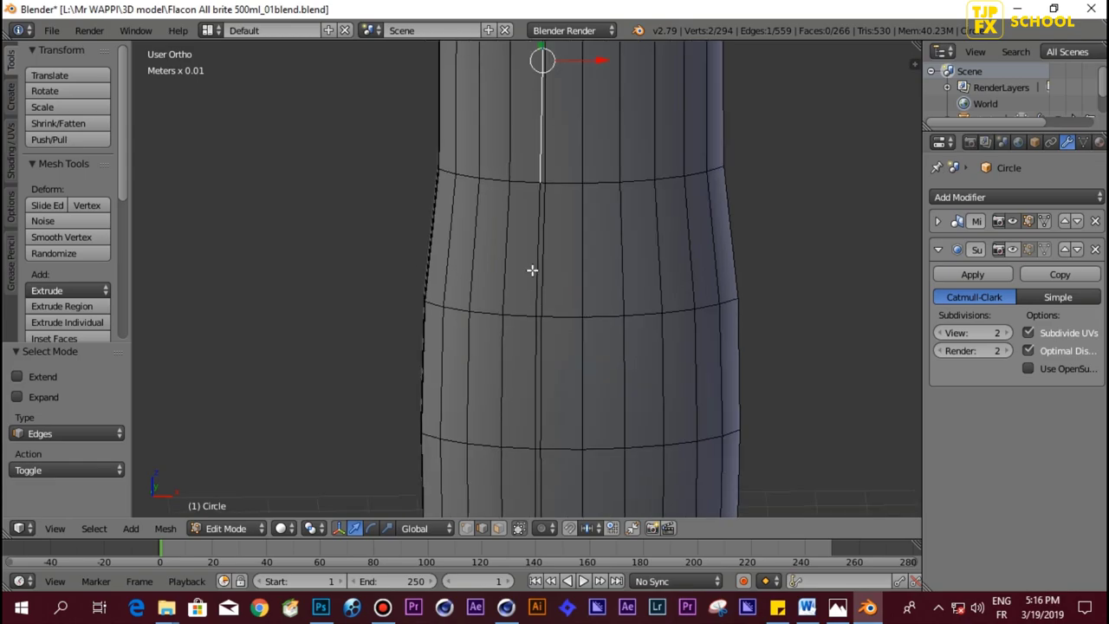
right_click(538, 346, "shift")
middle_click_drag(557, 426, 595, 208, "shift")
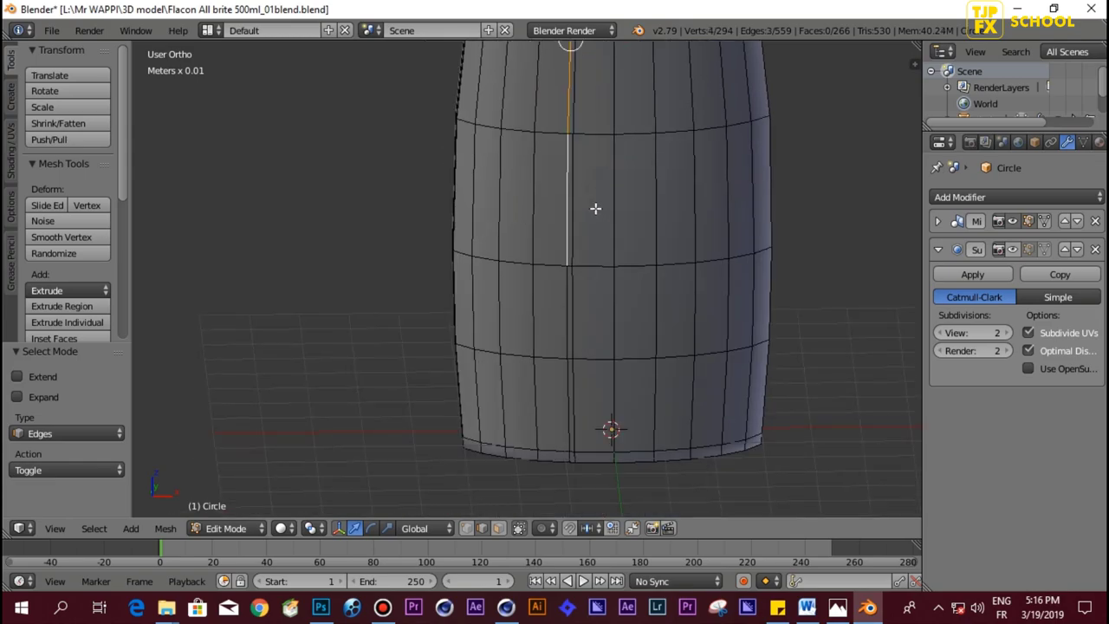
right_click(568, 306, "shift")
right_click(567, 399, "shift")
Step: Add the base's vertical edges to the selection and dissolve them all
mouse_move(572, 396)
middle_mouse_down()
mouse_move(589, 271)
mouse_move(651, 126)
middle_mouse_up()
scroll(596, 276, "up", 3)
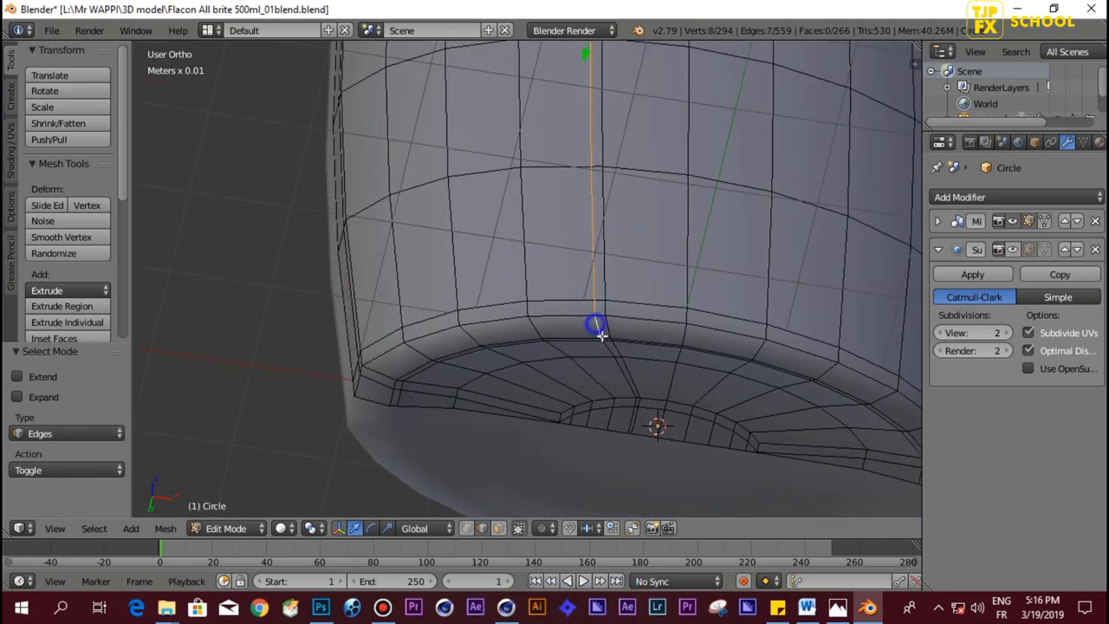
mouse_move(600, 334)
middle_mouse_down()
mouse_move(614, 280)
mouse_move(611, 193)
middle_mouse_up()
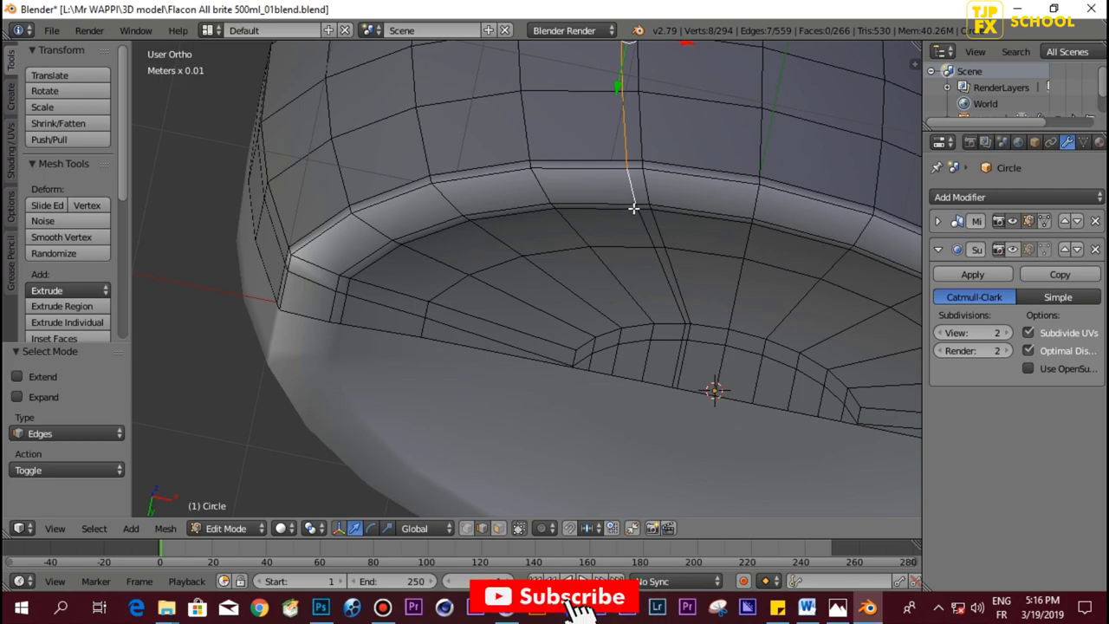
right_click(641, 219, "shift")
right_click(648, 255, "shift")
right_click(658, 264, "shift")
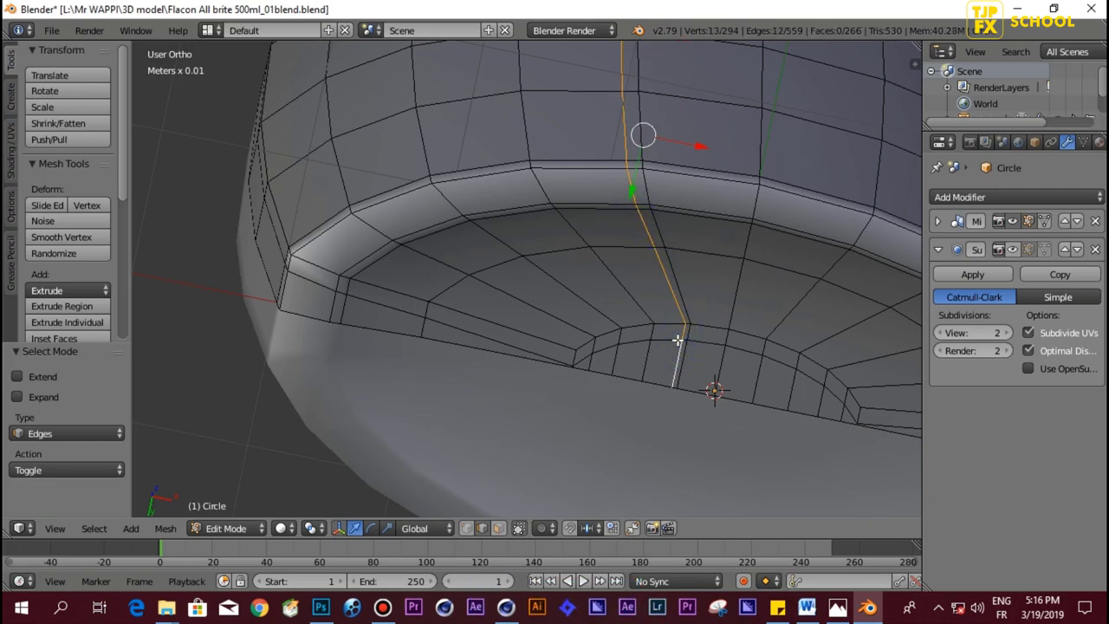
key("x")
left_click(634, 417)
mouse_move(635, 417)
middle_mouse_down()
mouse_move(621, 306)
mouse_move(631, 265)
mouse_move(646, 310)
mouse_move(634, 320)
middle_mouse_up()
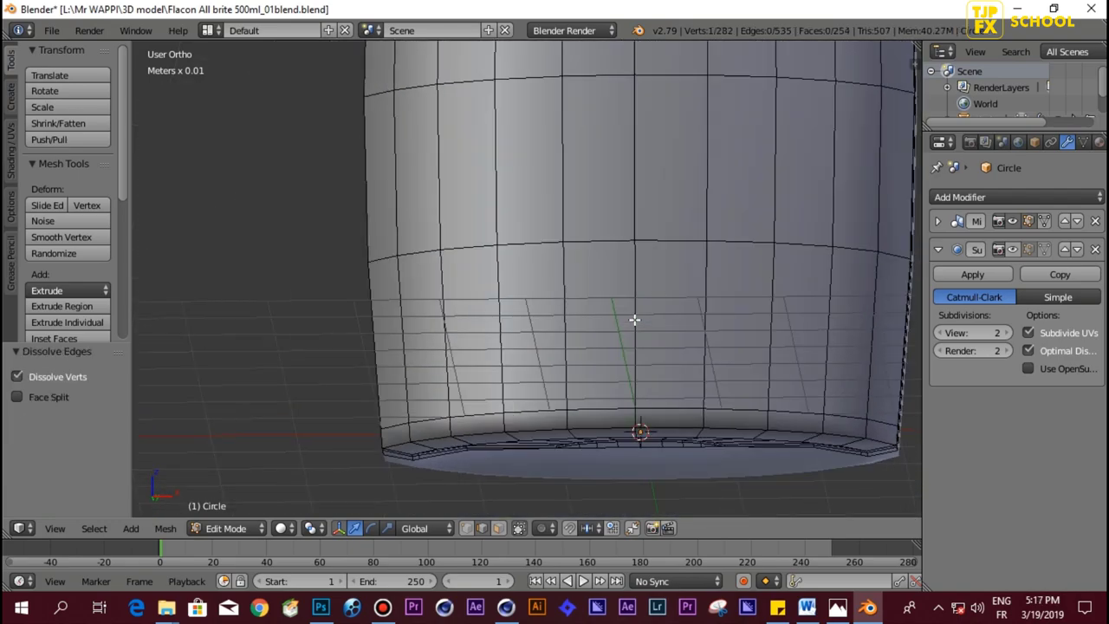
scroll(645, 312, "down", 3)
scroll(607, 234, "up", 3, "shift")
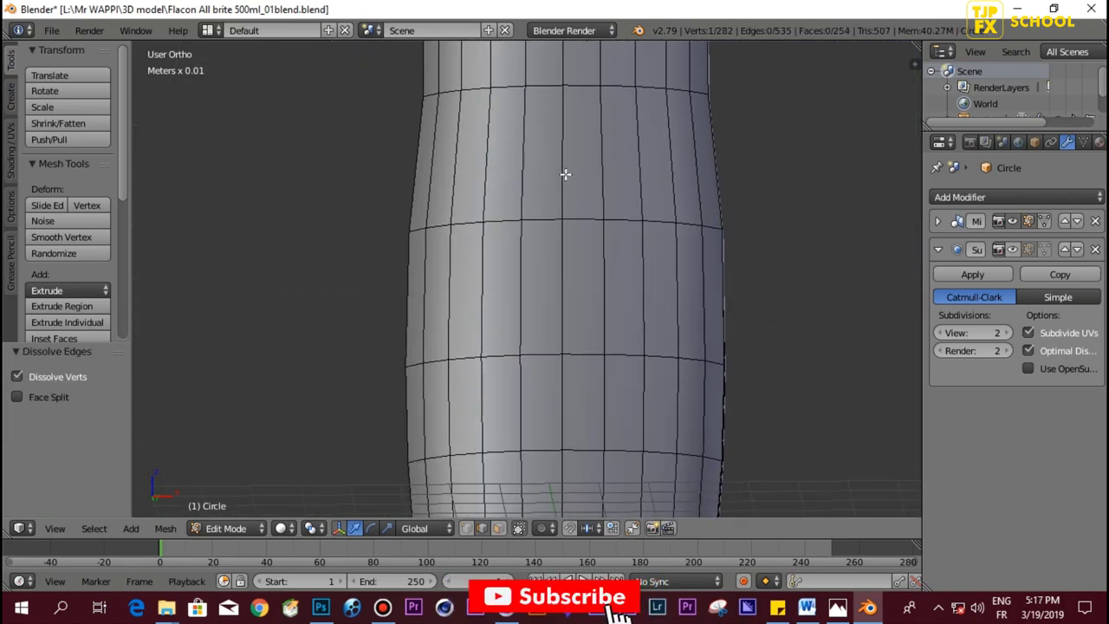
scroll(554, 156, "up", 3, "shift")
scroll(572, 286, "up", 3, "shift")
scroll(589, 431, "up", 2, "shift")
Step: Show subdivision smoothing in edit mode and preview the smoothed top in Object Mode
scroll(569, 302, "up", 2)
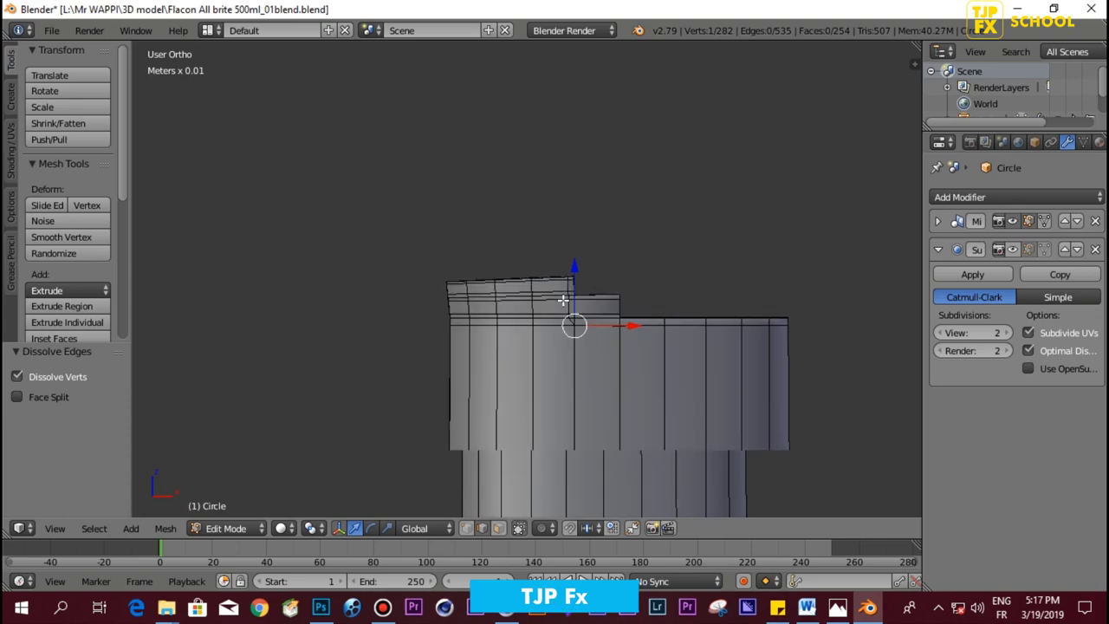
scroll(663, 341, "up", 2)
scroll(613, 272, "up", 3)
scroll(610, 270, "up", 2)
scroll(589, 270, "up", 1)
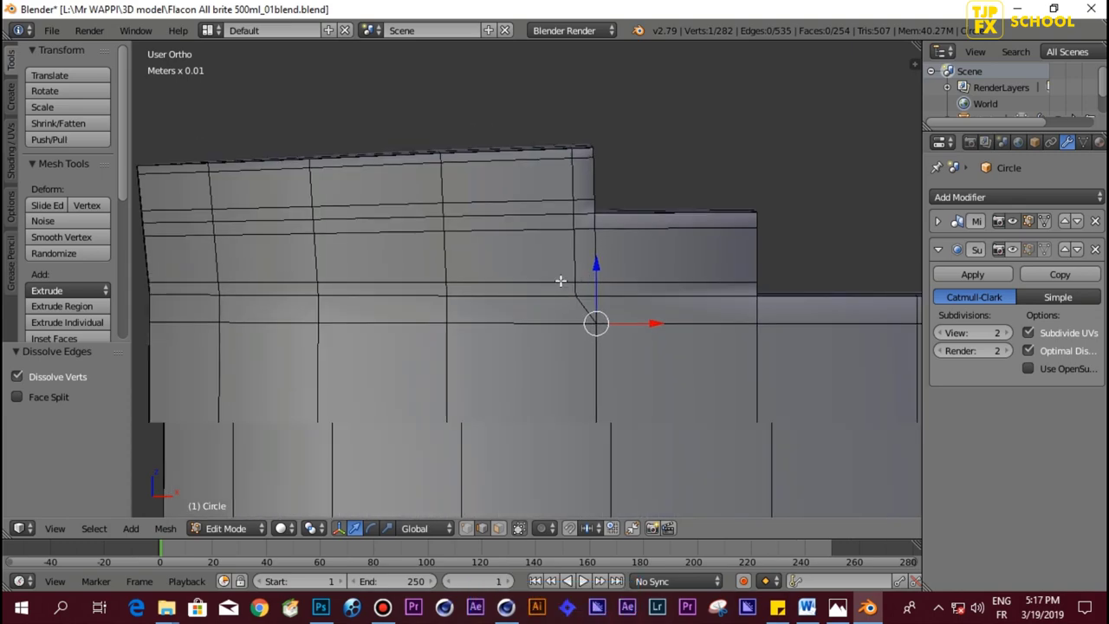
scroll(562, 283, "up", 1)
scroll(551, 274, "up", 2)
scroll(552, 277, "down", 2, "shift")
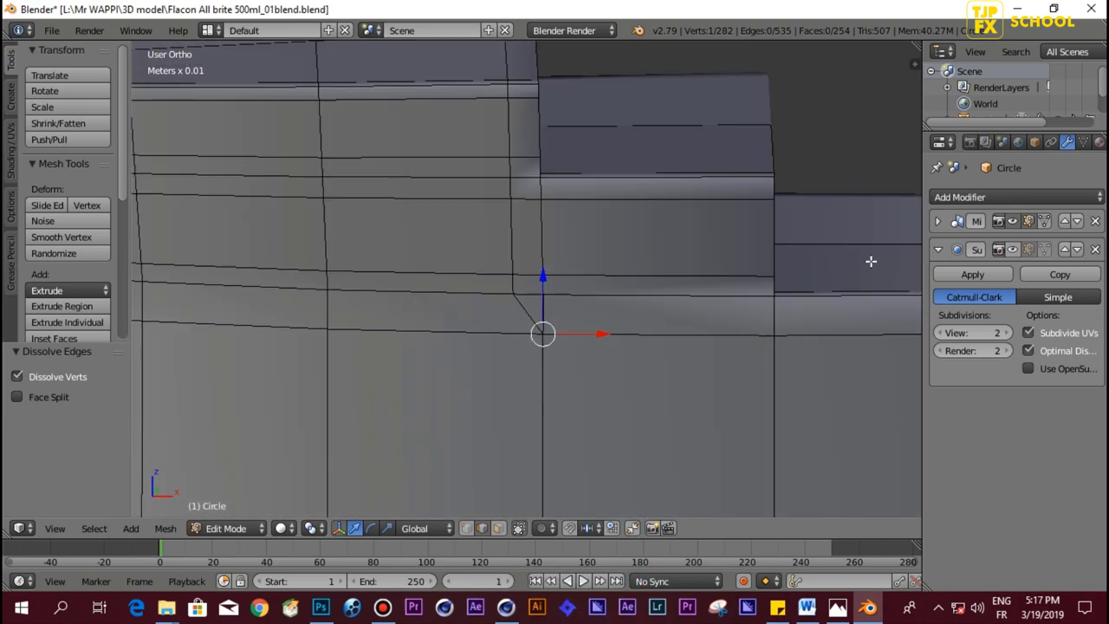
left_click(1020, 251)
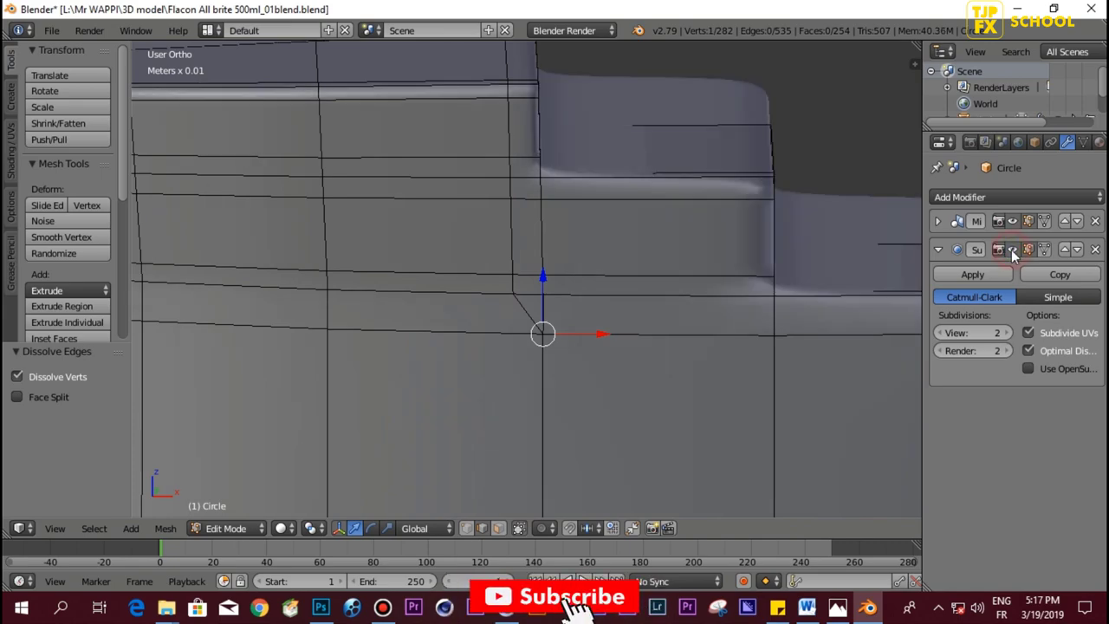
key("Tab")
scroll(491, 201, "up", 1)
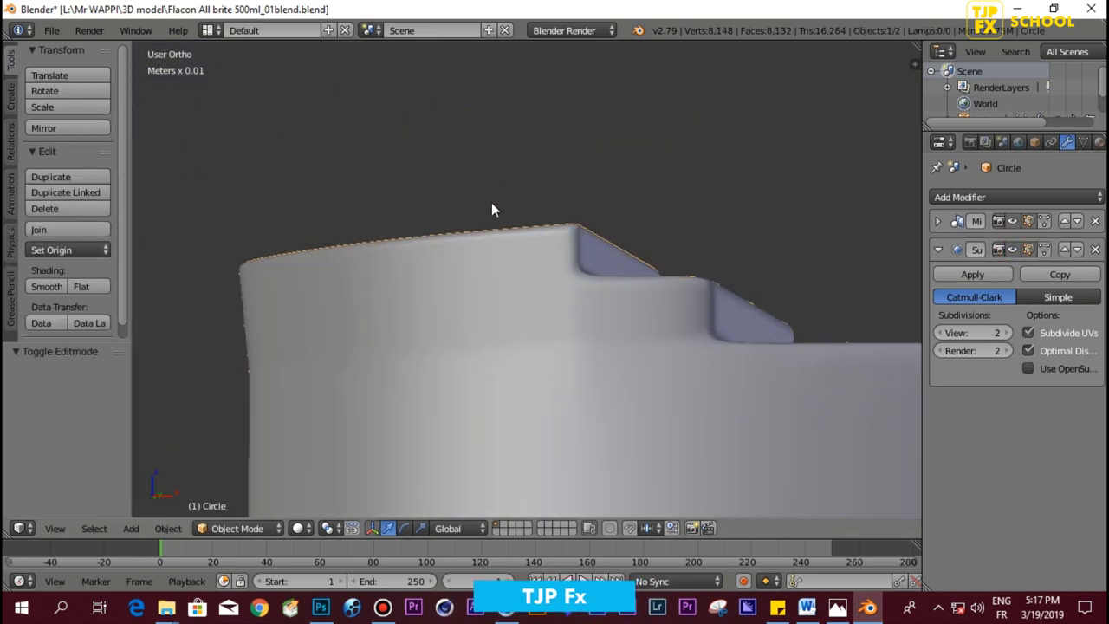
scroll(489, 204, "up", 1)
scroll(596, 271, "up", 2)
Step: Return the bottle to Edit Mode, viewing down onto the stepped top
key("Tab")
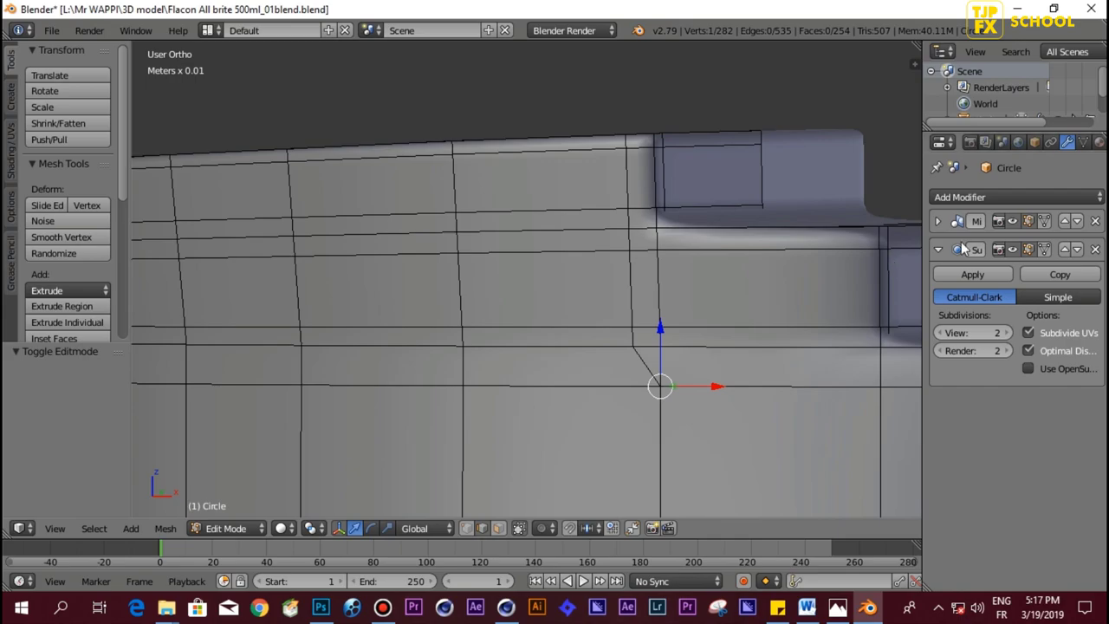
scroll(694, 274, "down", 3)
mouse_move(695, 275)
middle_mouse_down()
mouse_move(656, 296)
mouse_move(675, 295)
mouse_move(651, 298)
middle_mouse_up()
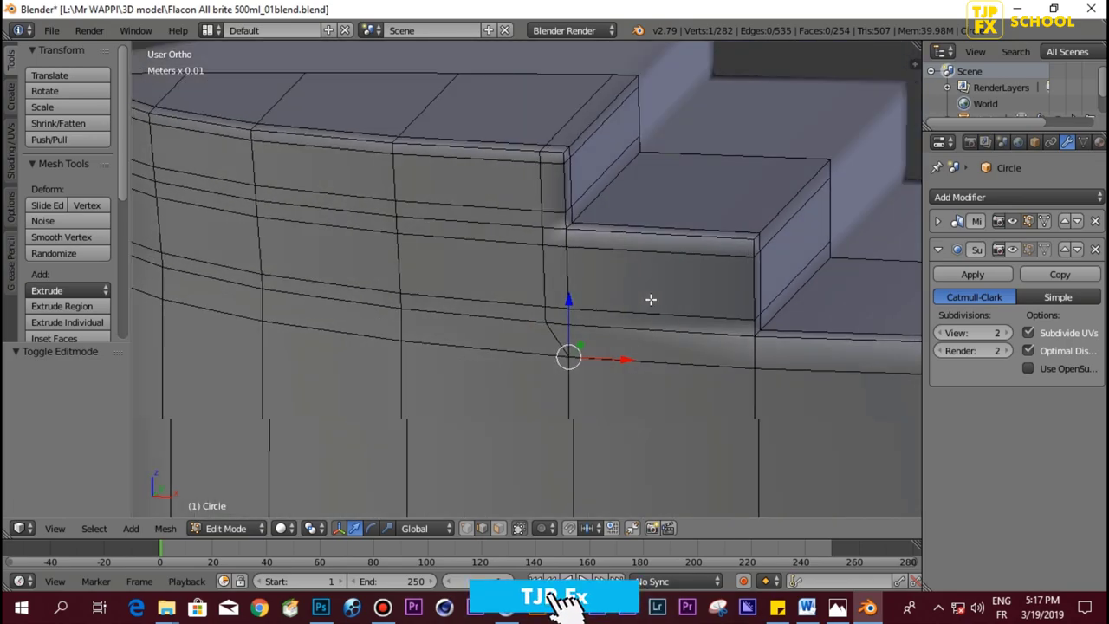
Step: Add a vertical edge loop beside the step corner
left_click(625, 223)
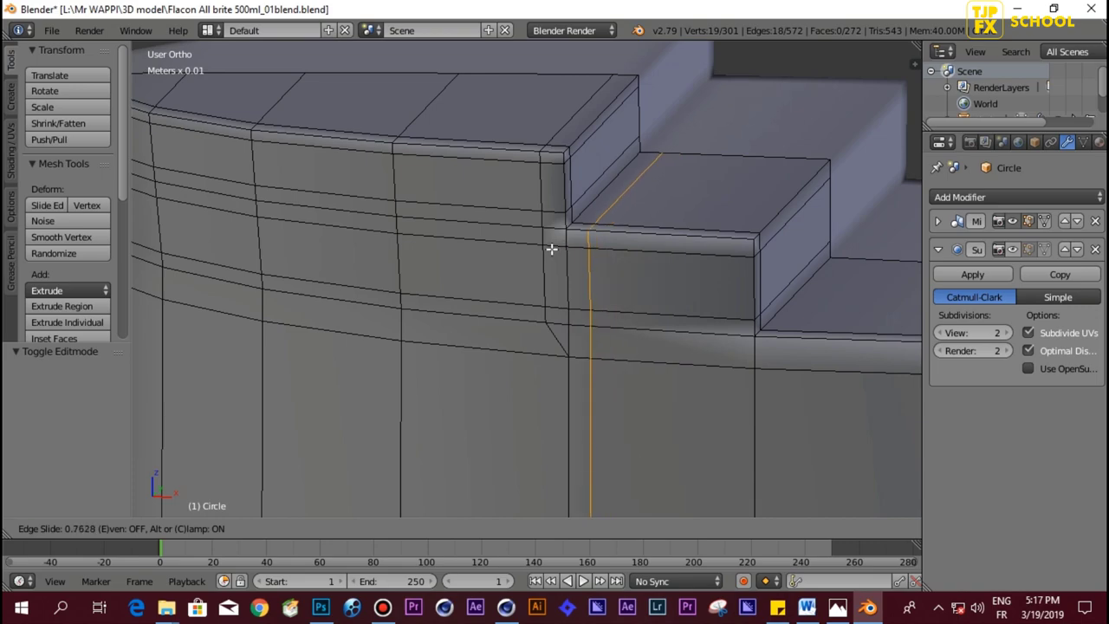
left_click(552, 249)
scroll(575, 252, "down", 2)
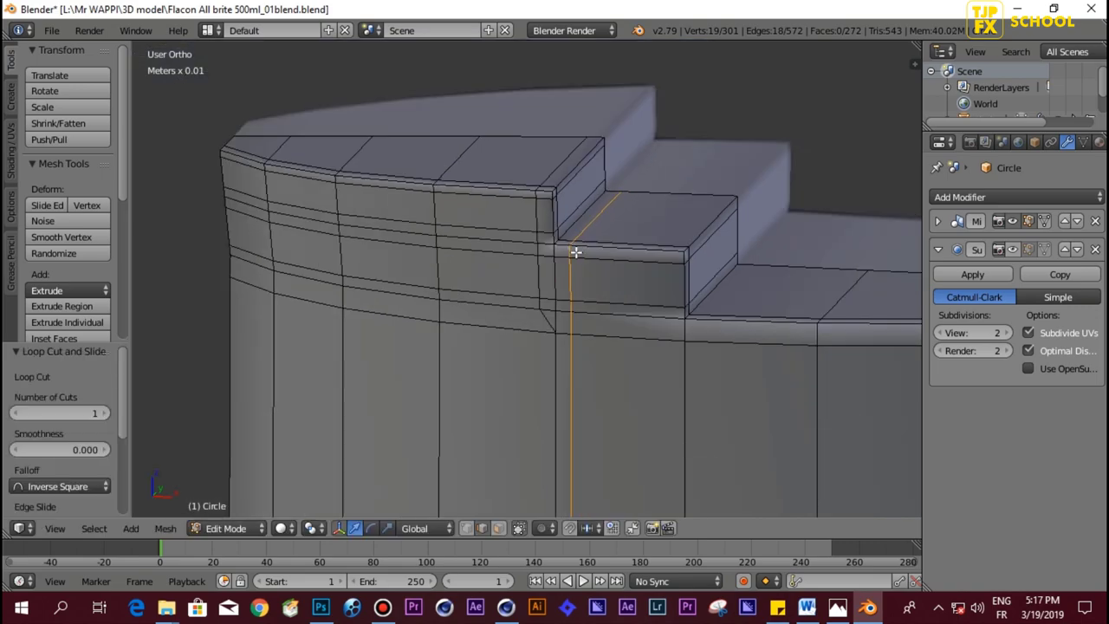
Step: In vertex mode, merge the two vertices below the new loop at the last one
key("ctrl+Tab")
left_click(528, 274)
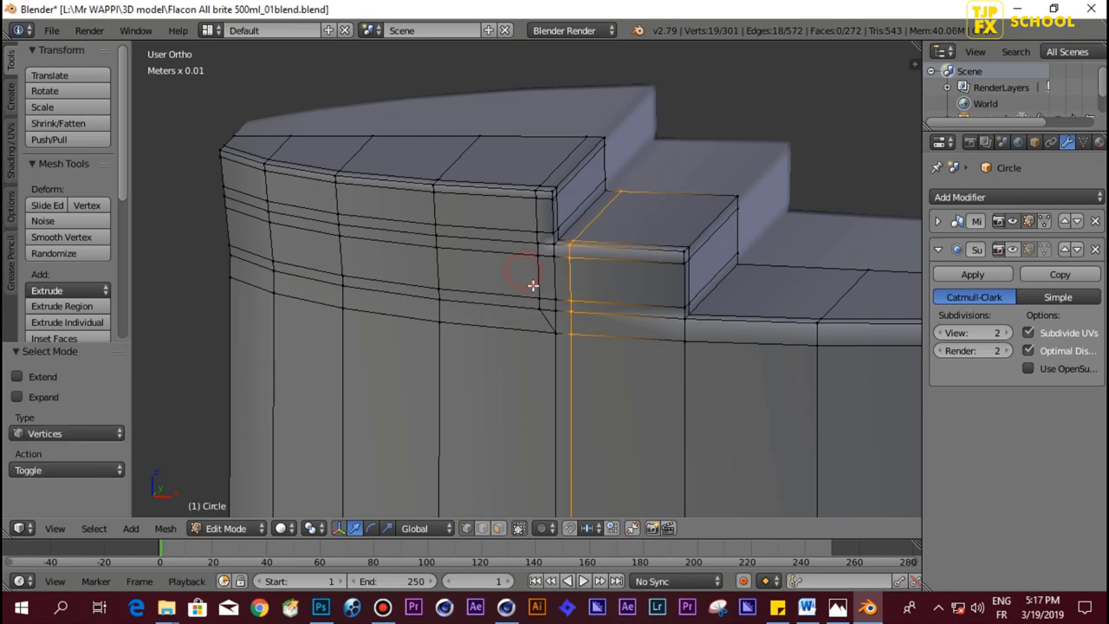
scroll(587, 353, "up", 2)
right_click(602, 374)
right_click(580, 373, "shift")
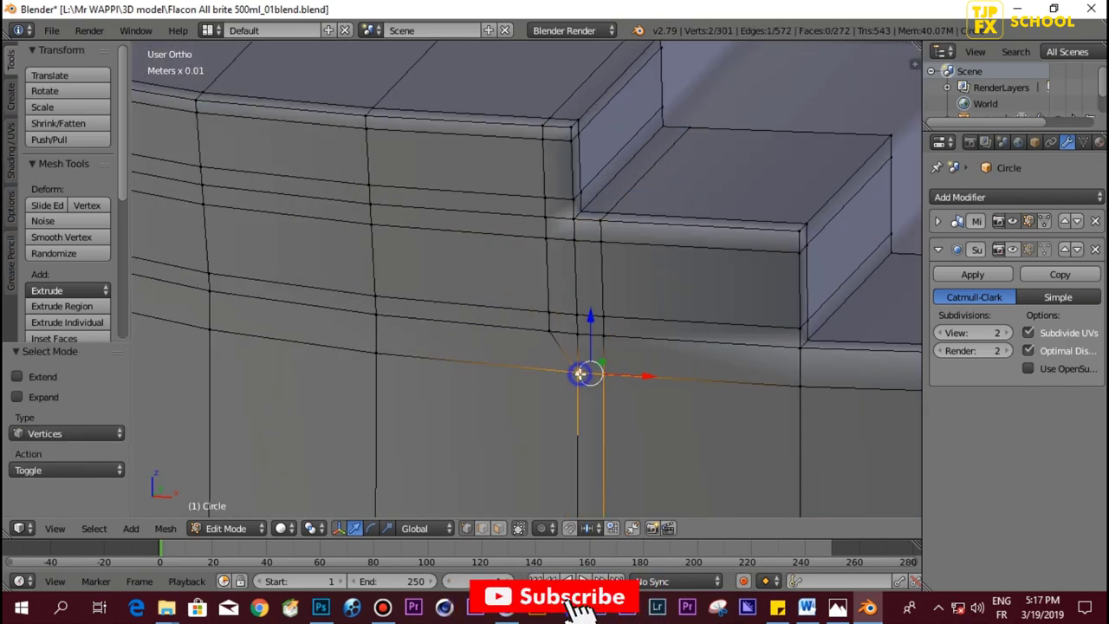
key("alt+m")
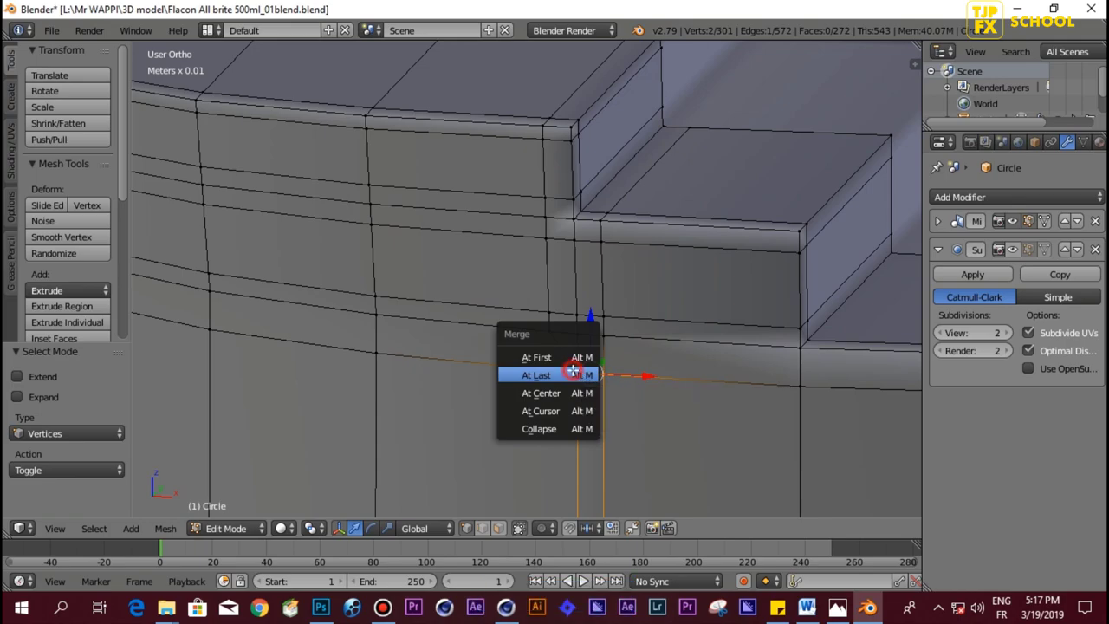
left_click(573, 374)
scroll(668, 353, "down", 1)
scroll(610, 232, "up", 2)
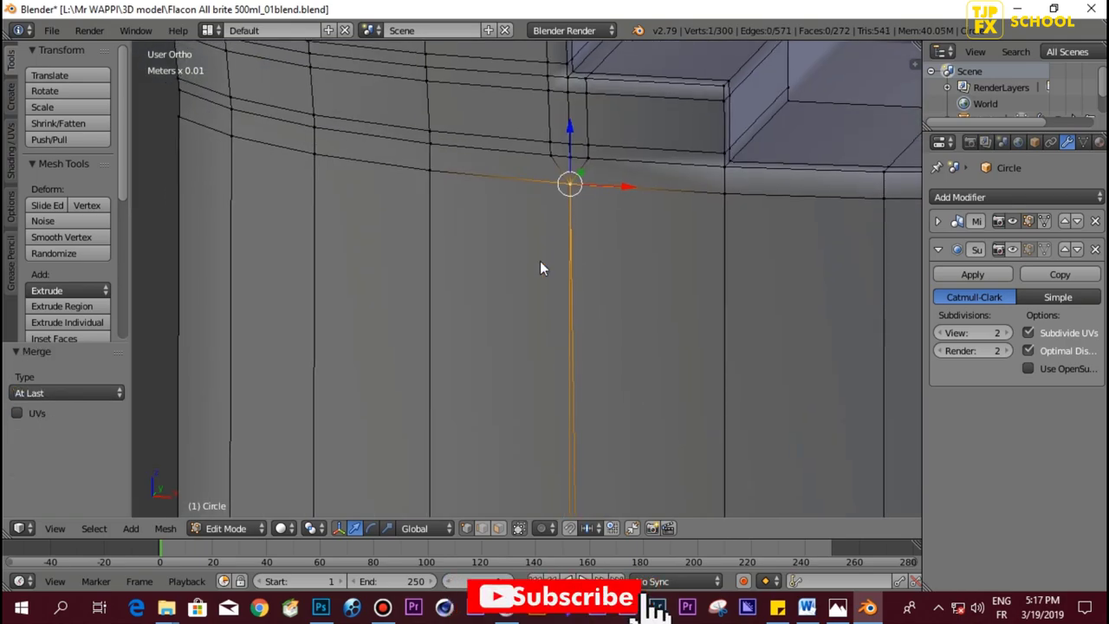
Step: In edge mode, select the vertical edge segments below the merged vertex
key("ctrl+Tab")
left_click(505, 271)
right_click(581, 394)
scroll(581, 394, "down", 3)
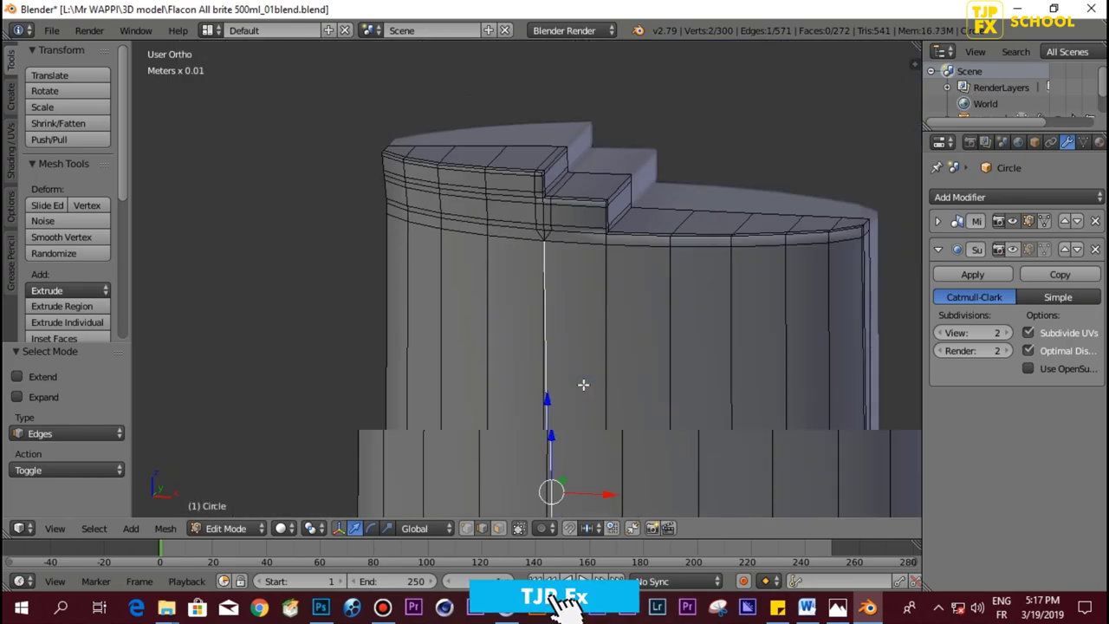
scroll(618, 203, "up", 3)
scroll(604, 223, "up", 1)
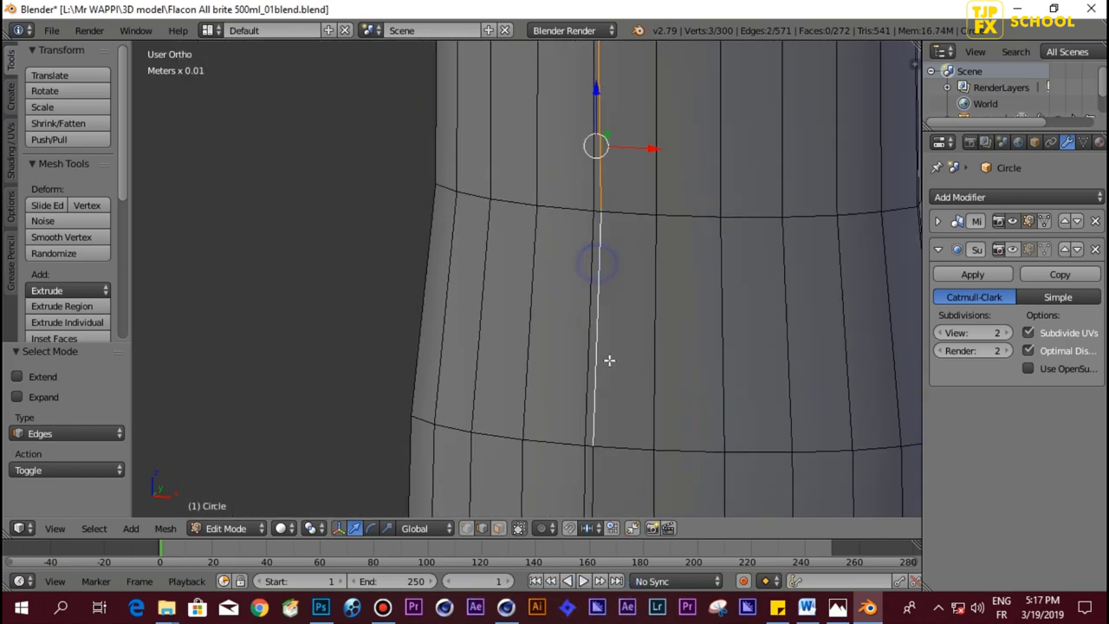
scroll(614, 269, "up", 2, "shift")
middle_click_drag(628, 355, 660, 315)
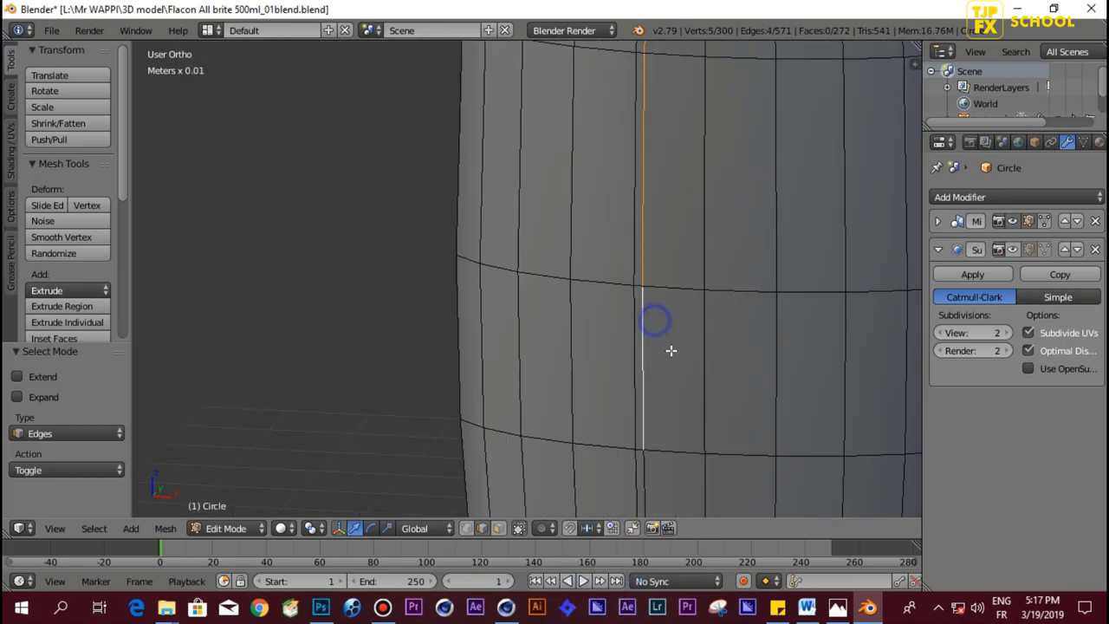
scroll(670, 350, "down", 2)
left_click(651, 297, "shift")
scroll(701, 387, "up", 2)
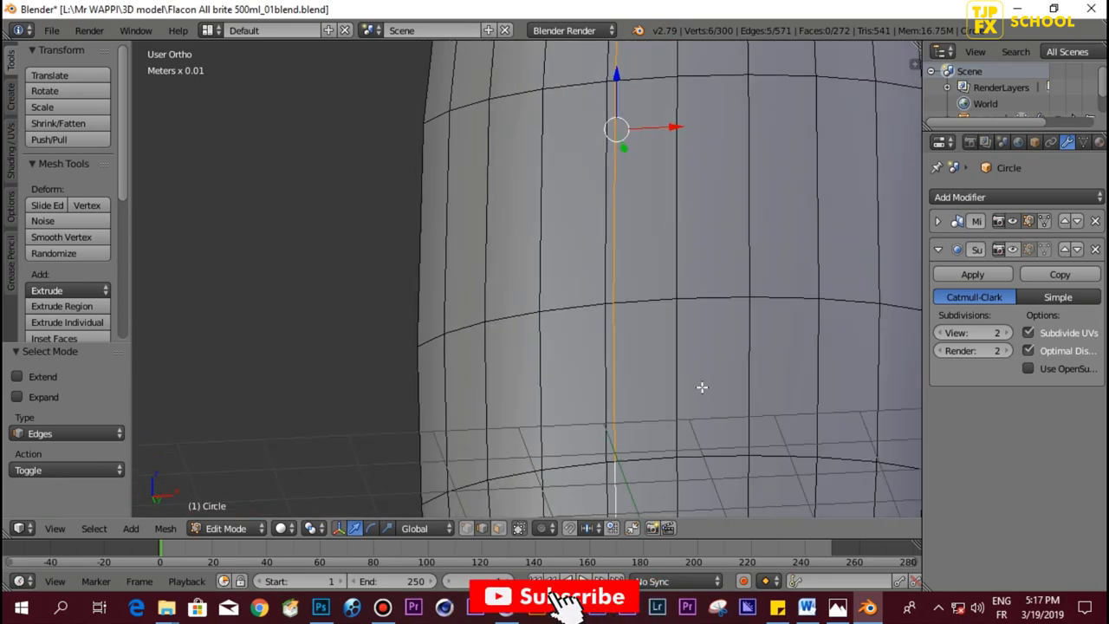
scroll(702, 387, "down", 2)
Step: Fix the selection on the base and dissolve the selected edges
mouse_move(681, 390)
middle_mouse_down("shift")
mouse_move(650, 176)
mouse_move(584, 337)
middle_mouse_up("shift")
scroll(645, 278, "up", 2)
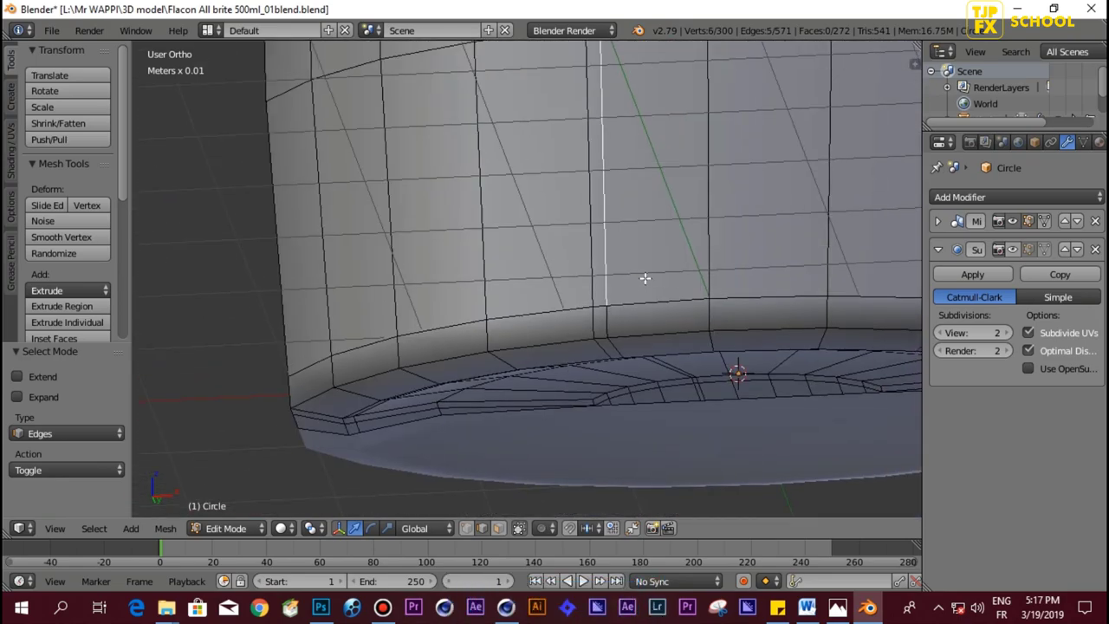
mouse_move(645, 278)
middle_mouse_down()
mouse_move(658, 223)
mouse_move(641, 119)
mouse_move(578, 244)
middle_mouse_up()
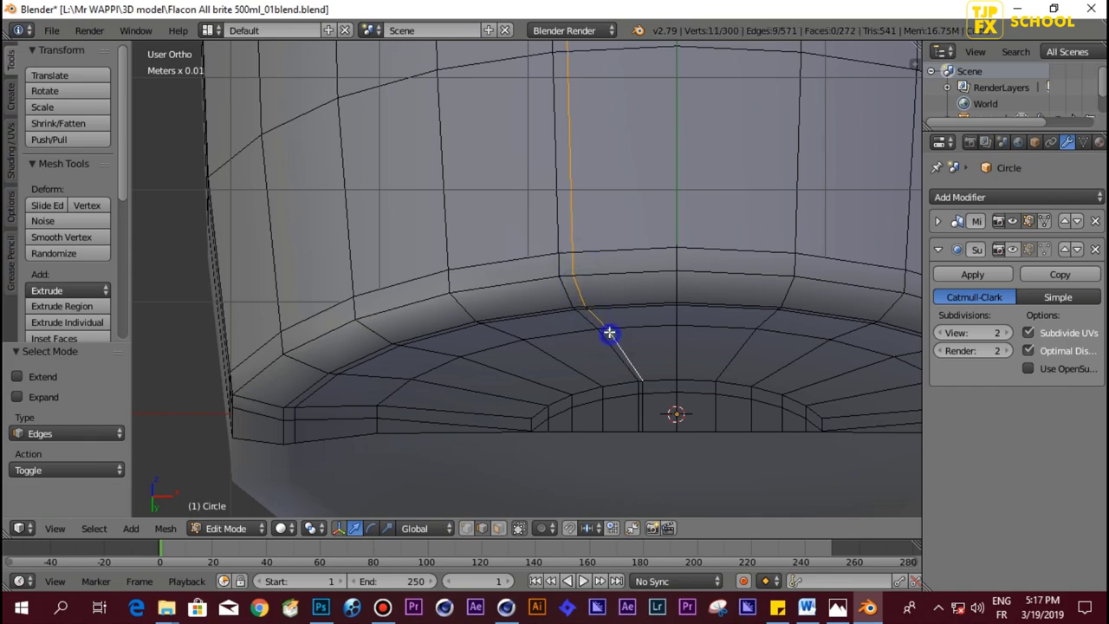
mouse_move(609, 333)
middle_mouse_down()
mouse_move(618, 292)
mouse_move(626, 352)
mouse_move(597, 148)
middle_mouse_up()
scroll(604, 141, "up", 2)
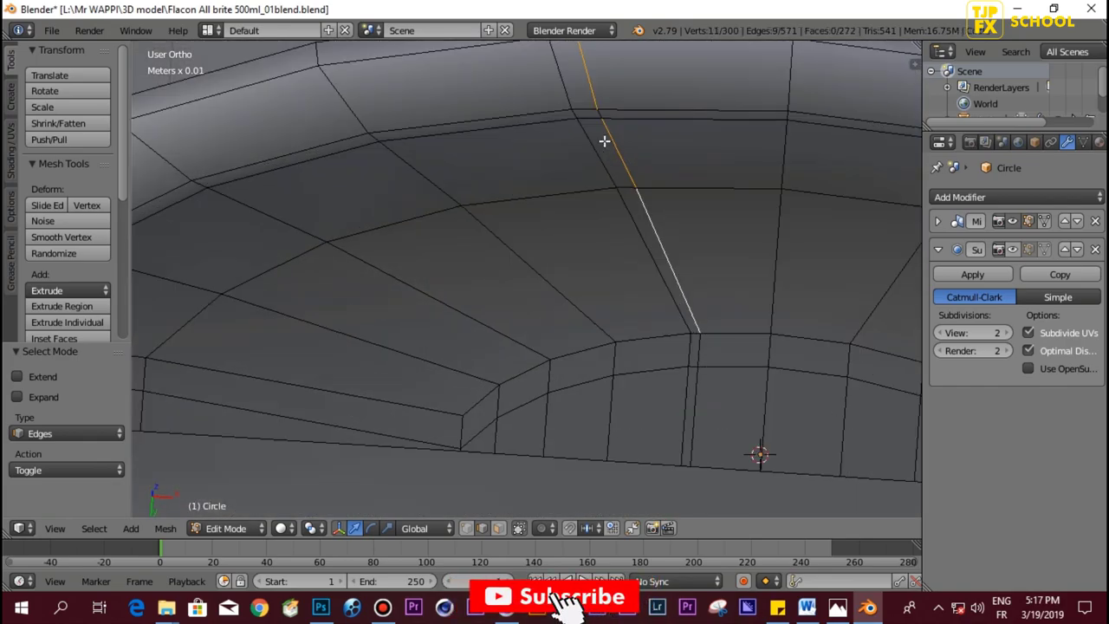
right_click(591, 118, "shift")
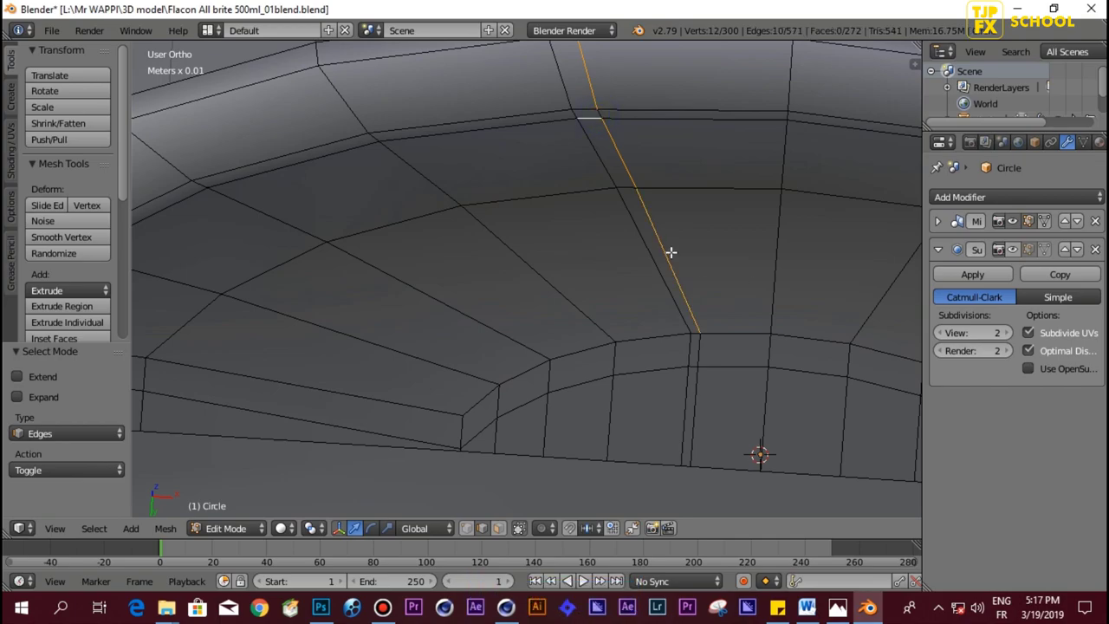
key("ctrl+z")
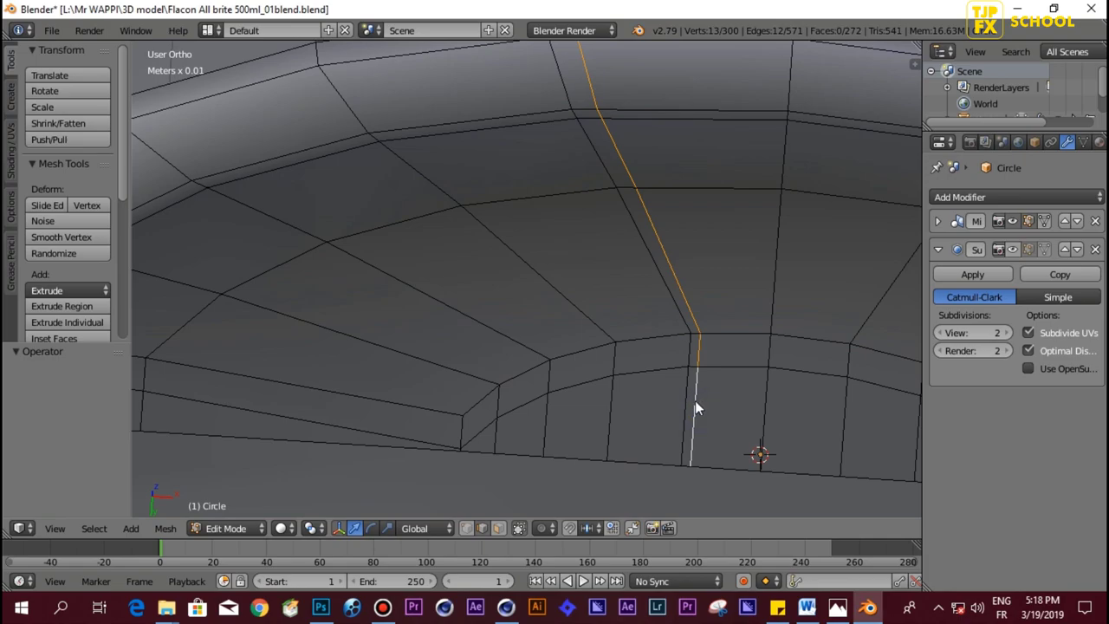
key("x")
left_click(670, 399)
scroll(644, 262, "down", 5)
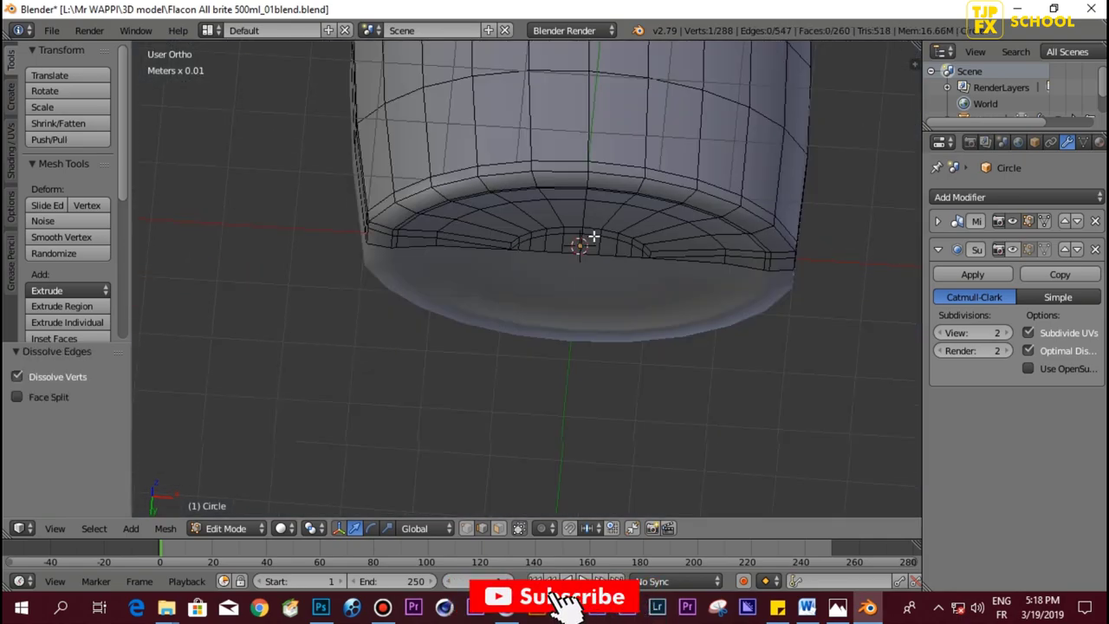
Step: In front view, dissolve the short edge at the bottom of the V under the step
scroll(598, 190, "up", 3, "shift")
scroll(606, 139, "up", 3, "shift")
scroll(612, 93, "up", 3, "shift")
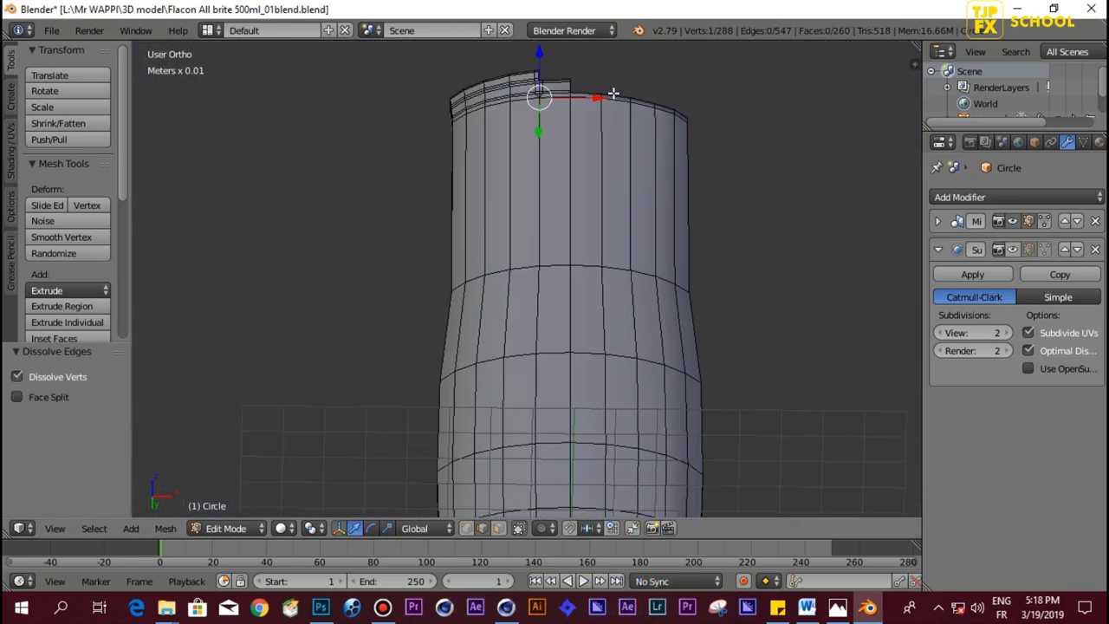
scroll(612, 93, "up", 4, "shift")
scroll(589, 285, "down", 5, "shift")
scroll(564, 329, "up", 6, "shift")
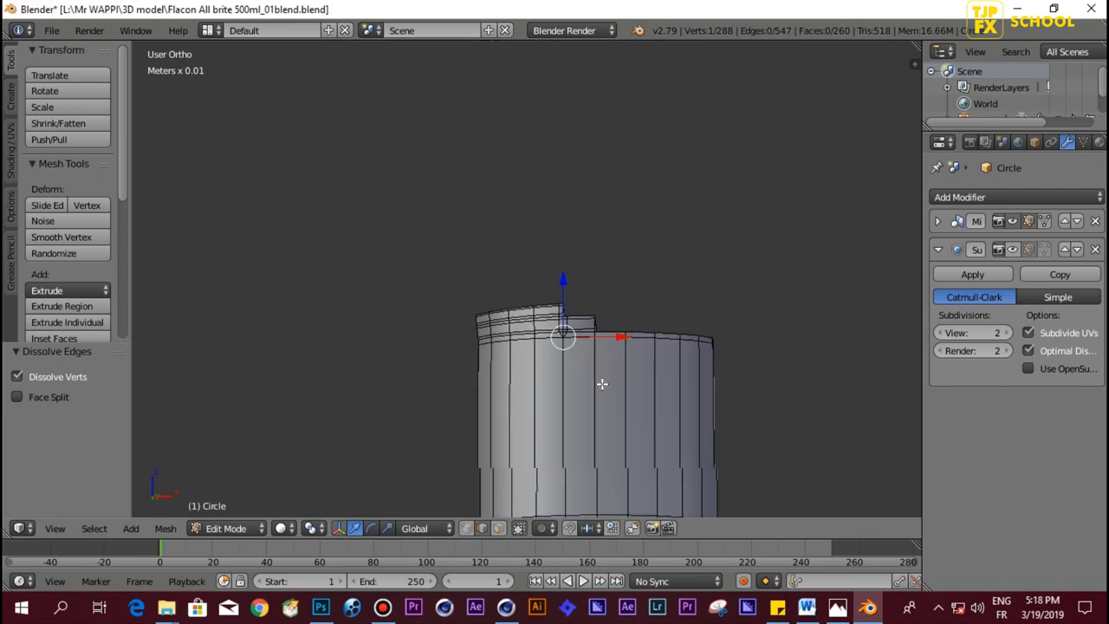
scroll(566, 285, "up", 2)
scroll(739, 392, "up", 2)
middle_click_drag(739, 391, 673, 340, "shift")
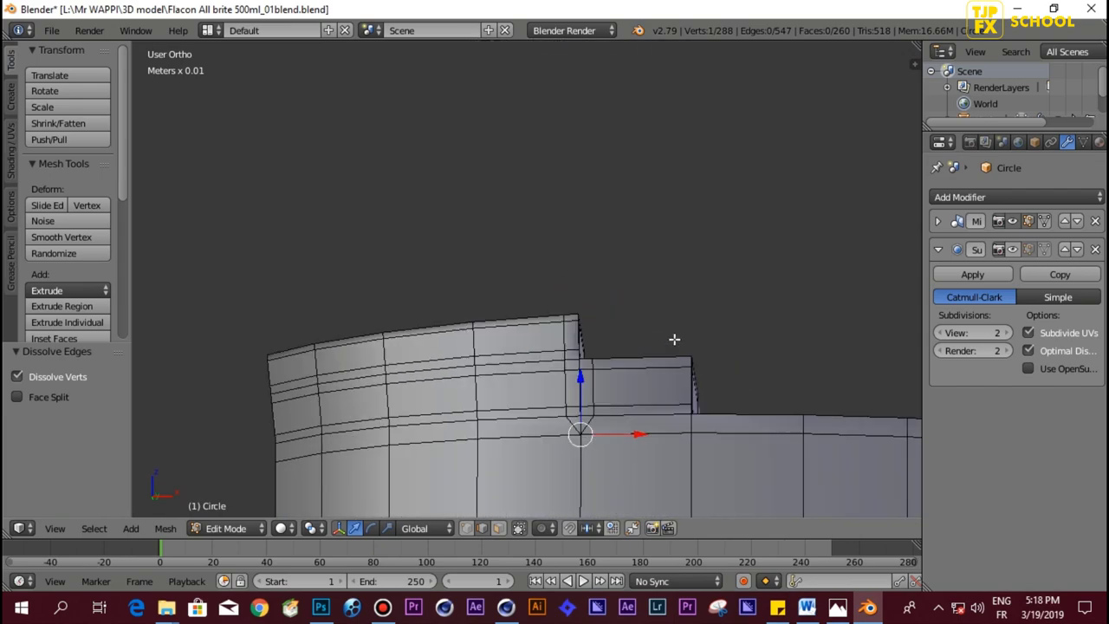
key("KP_1")
scroll(577, 236, "up", 3, "shift")
scroll(564, 314, "up", 2)
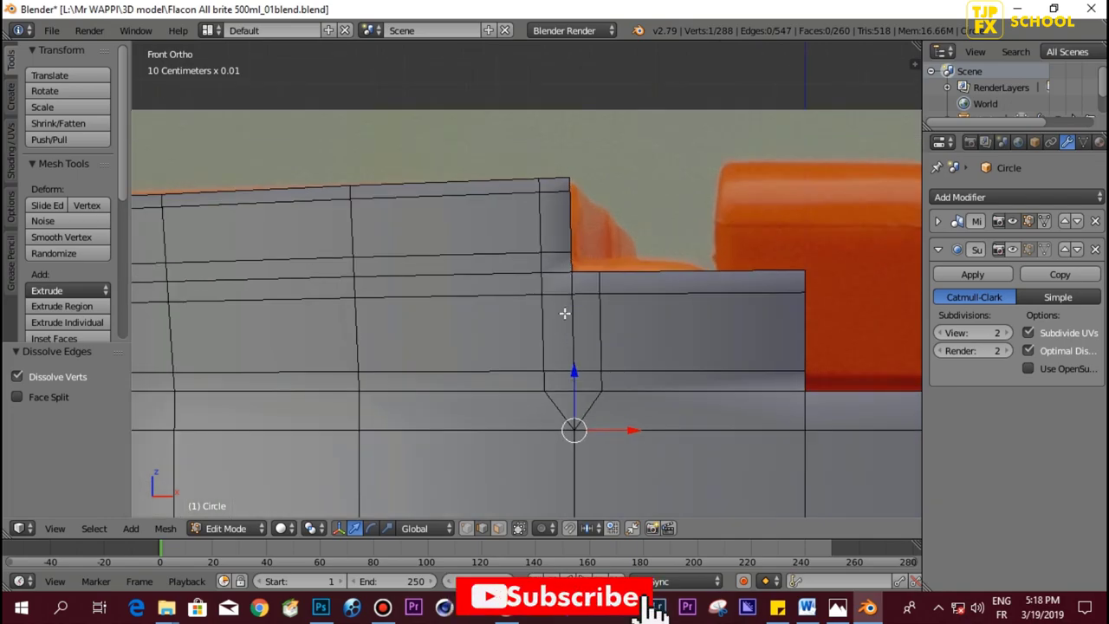
scroll(564, 312, "down", 2, "shift")
key("ctrl+Tab")
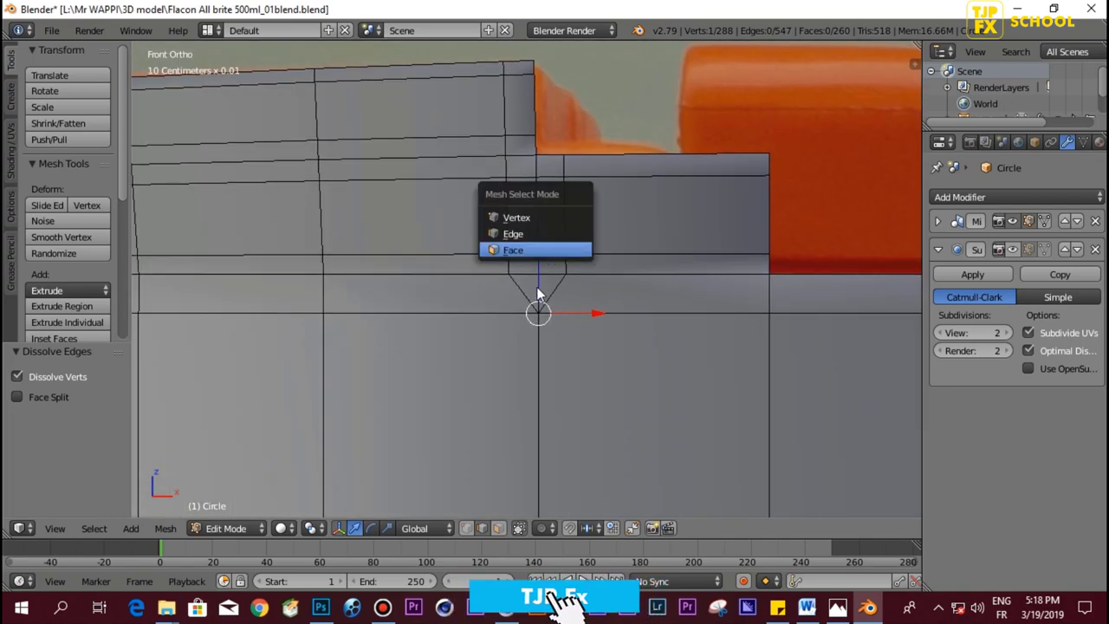
left_click(533, 234)
right_click(544, 278)
key("x")
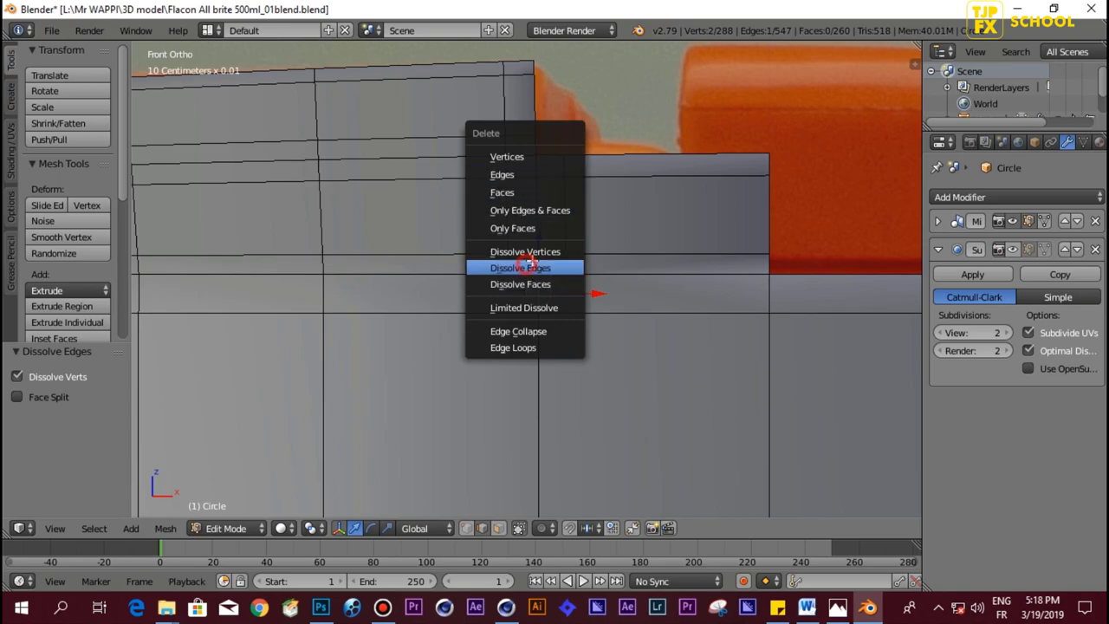
left_click(525, 267)
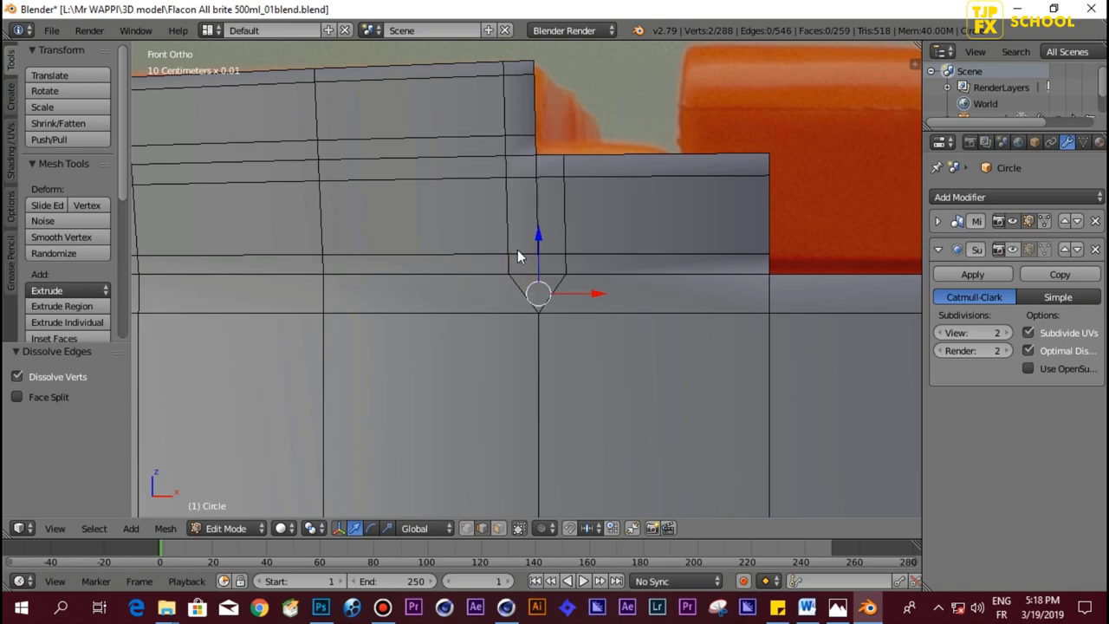
Step: Raise the V's top vertex 0.132 along Z and return to Object Mode
key("ctrl+Tab")
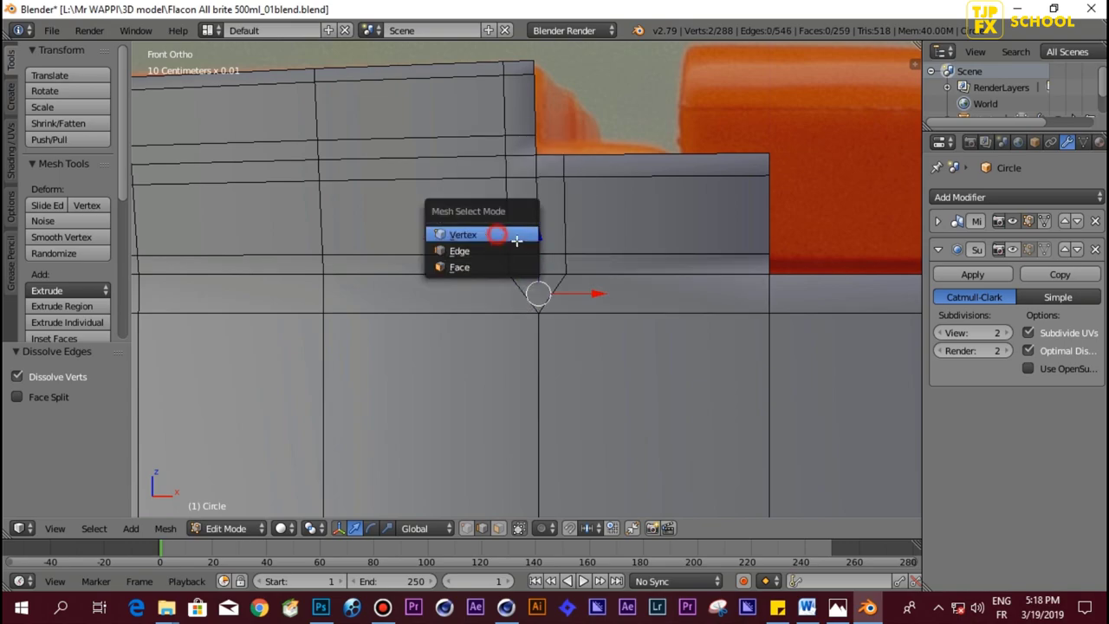
left_click(468, 232)
right_click(537, 273)
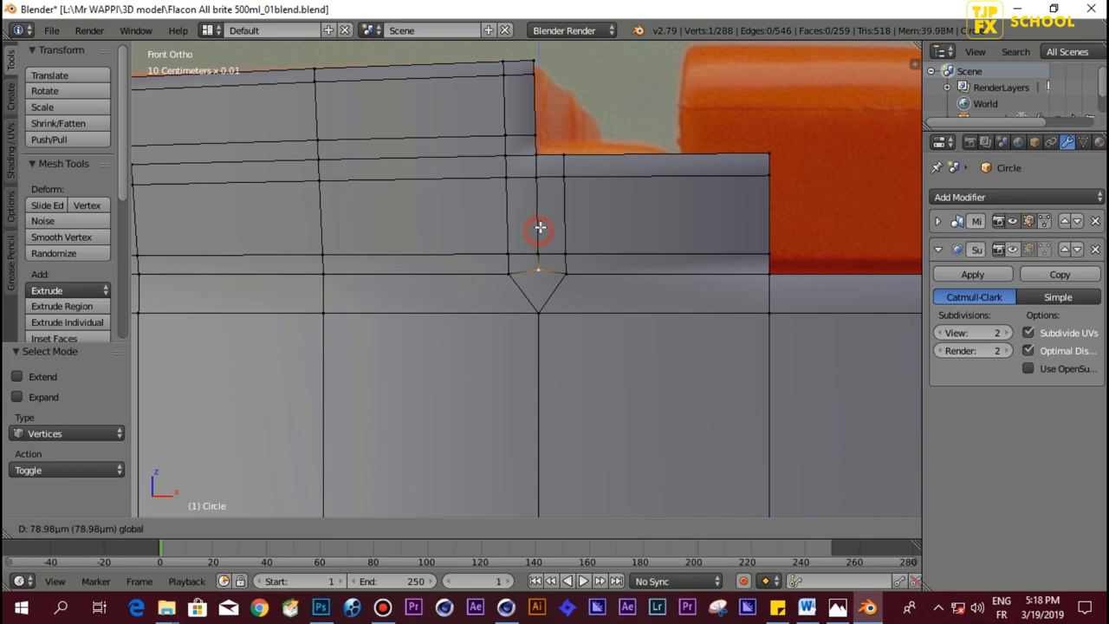
left_click_drag(540, 232, 538, 276)
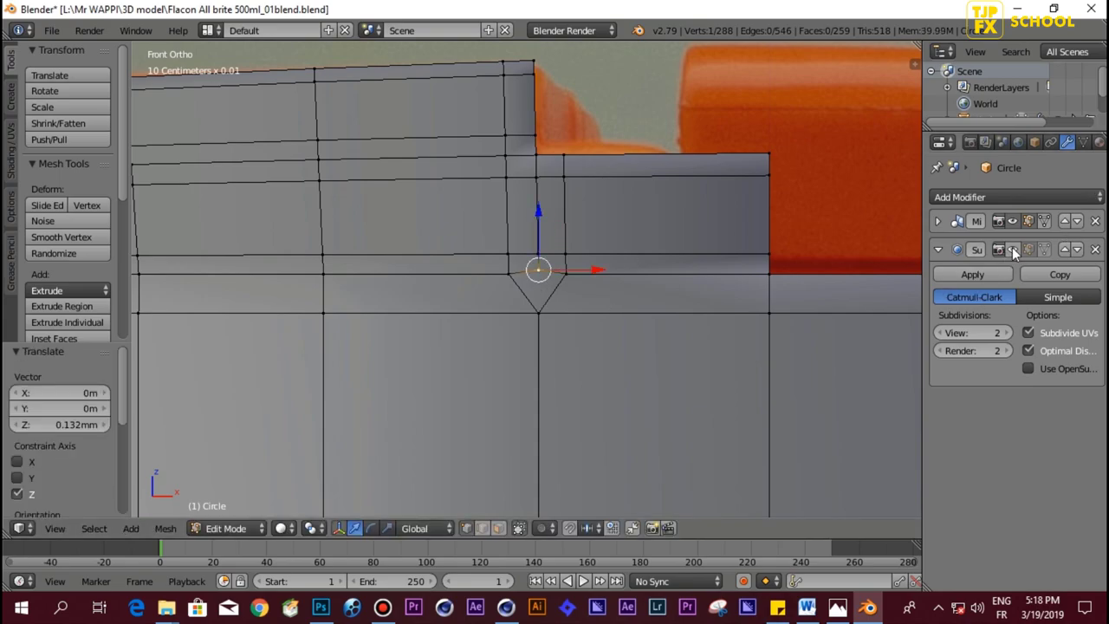
left_click(1014, 249)
key("Tab")
mouse_move(649, 222)
middle_mouse_down()
mouse_move(626, 273)
mouse_move(626, 260)
mouse_move(612, 428)
mouse_move(651, 249)
middle_mouse_up()
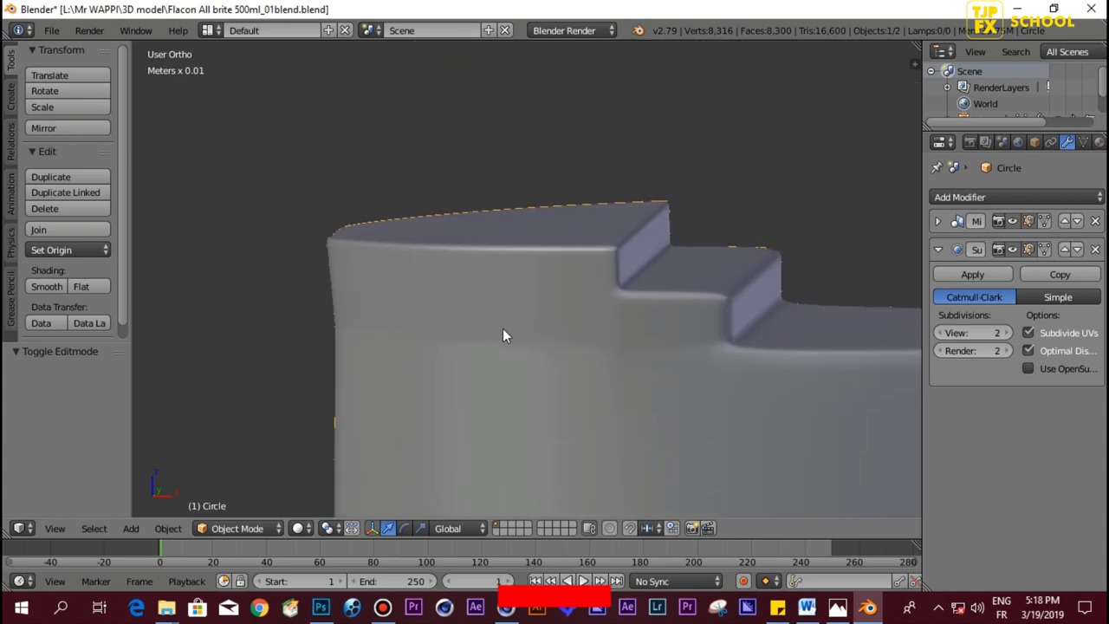
Step: Inspect the smoothed stepped top from another angle, then switch back to Edit Mode
scroll(506, 330, "down", 2)
mouse_move(483, 326)
middle_mouse_down()
mouse_move(450, 323)
mouse_move(617, 299)
mouse_move(505, 327)
mouse_move(714, 328)
mouse_move(683, 327)
mouse_move(663, 285)
middle_mouse_up()
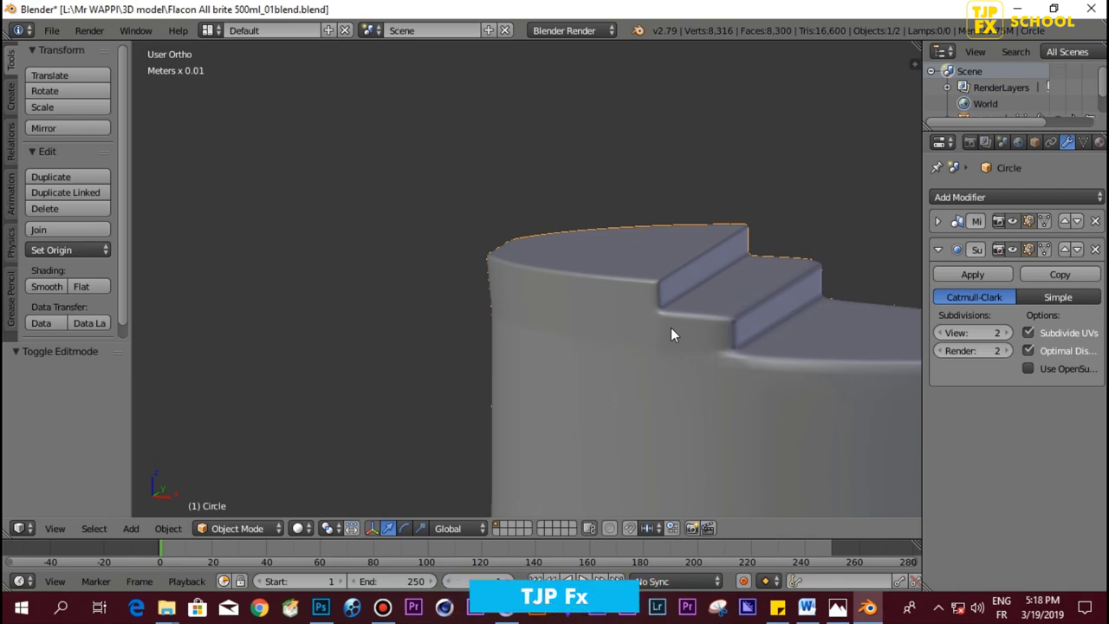
key("Tab")
scroll(679, 260, "down", 3)
Step: From top view, select the edge loop around the bottle's rim
key("KP_7")
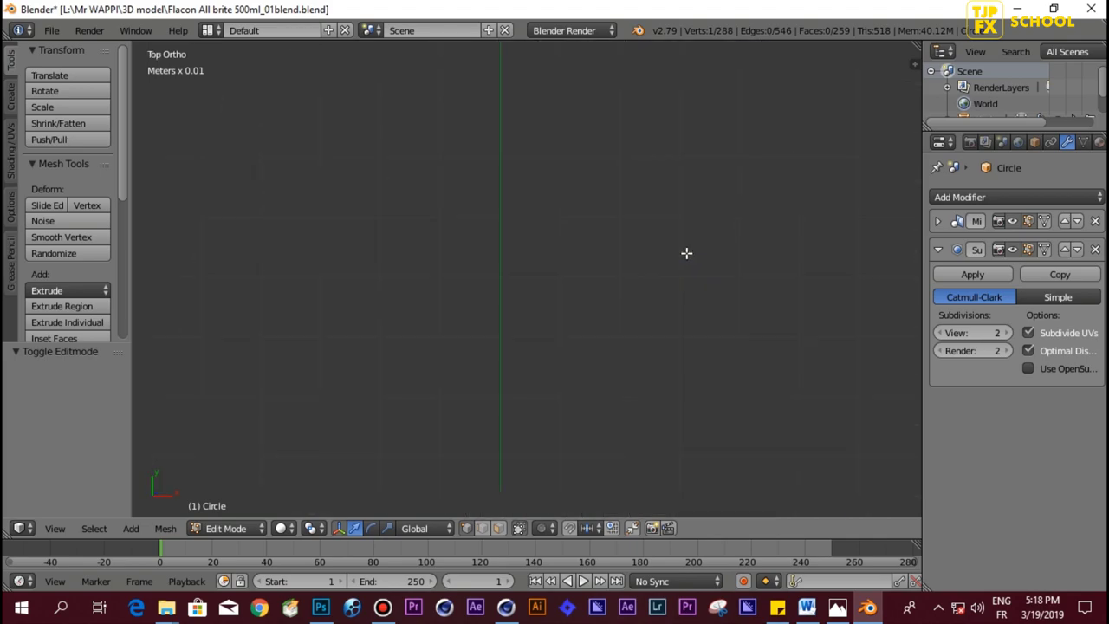
mouse_move(649, 233)
middle_mouse_down("shift")
mouse_move(628, 325)
mouse_move(658, 203)
middle_mouse_up("shift")
scroll(628, 325, "up", 3)
scroll(682, 167, "up", 2)
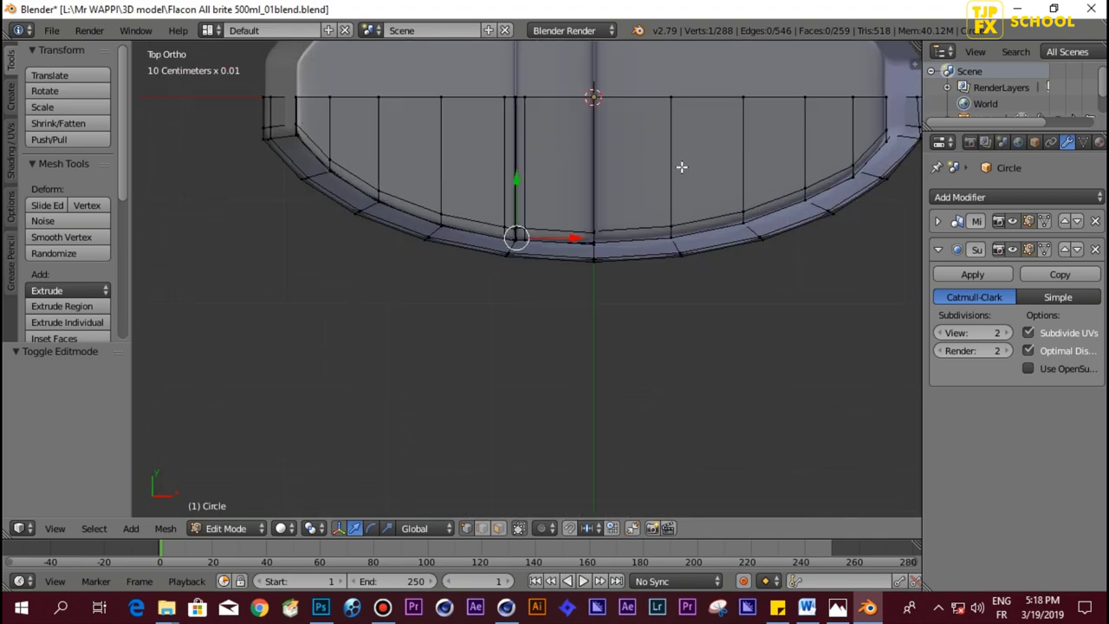
left_click(725, 208, "alt")
mouse_move(725, 208)
middle_mouse_down()
mouse_move(651, 154)
mouse_move(604, 280)
mouse_move(619, 233)
middle_mouse_up()
scroll(618, 233, "up", 4)
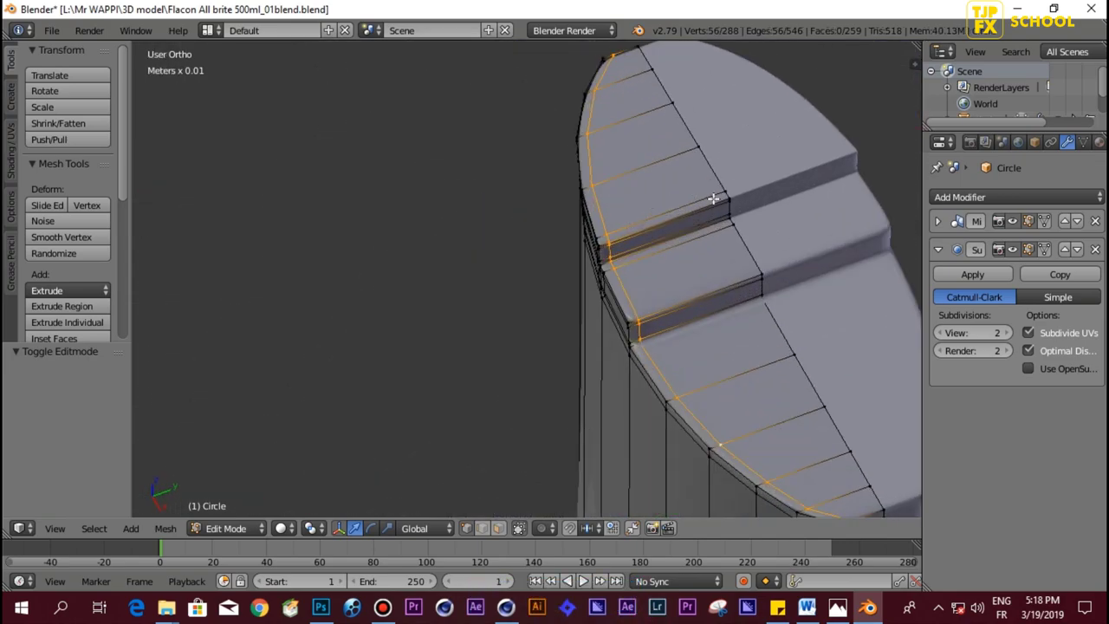
middle_click_drag(715, 199, 568, 255, "shift")
scroll(567, 256, "up", 2)
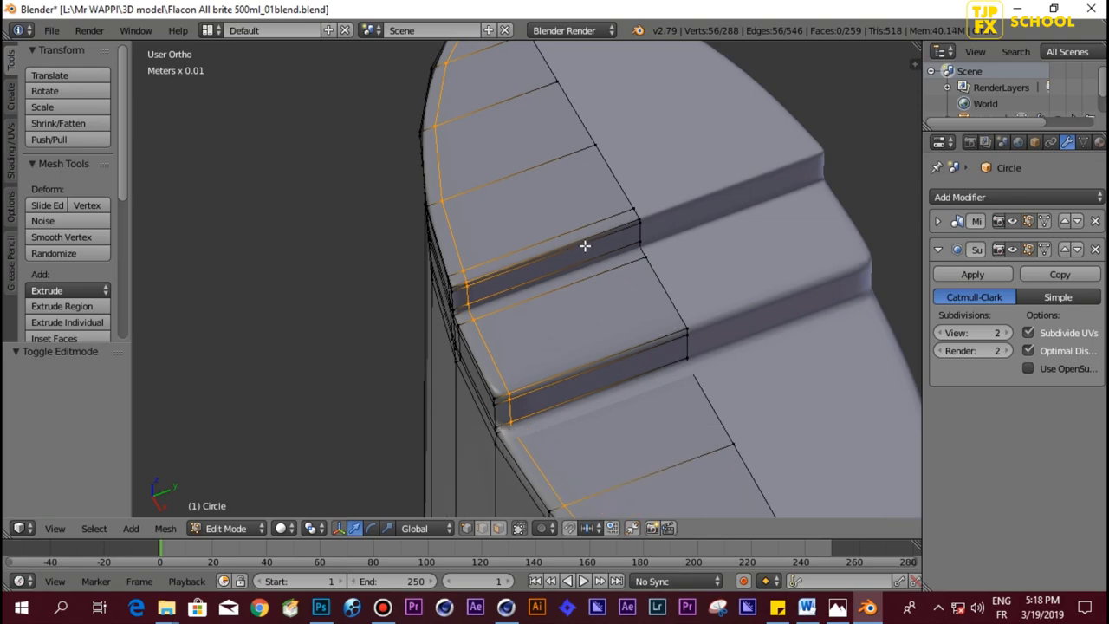
Step: Edge-slide the loop to factor 0.445, close to the step edges
key("g")
key("g")
left_click(537, 246)
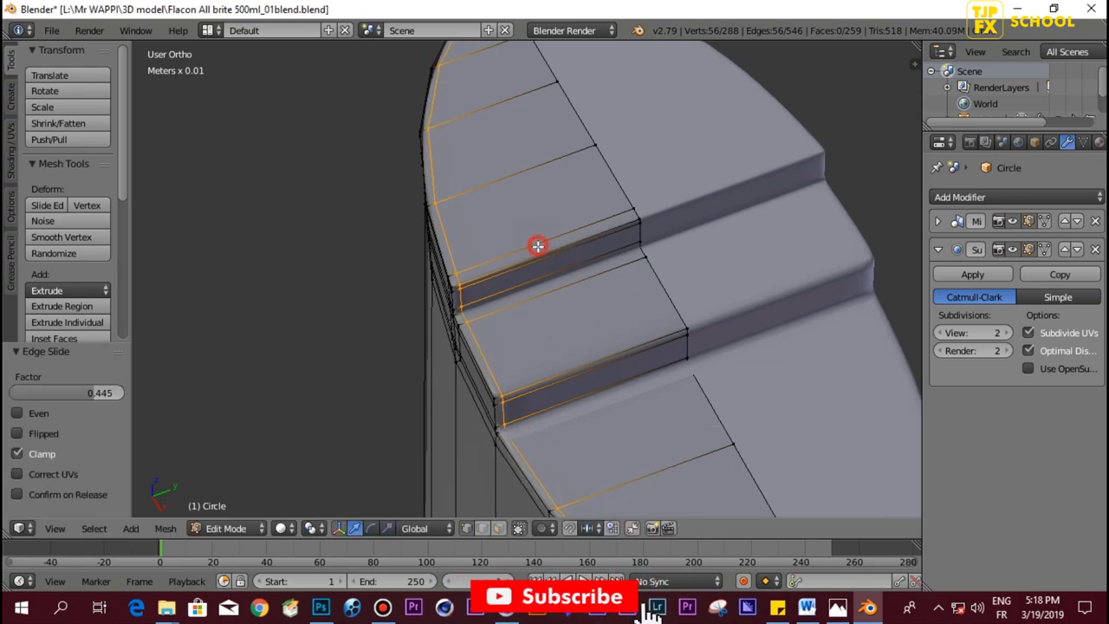
scroll(537, 246, "down", 4)
mouse_move(540, 248)
middle_mouse_down()
mouse_move(562, 254)
mouse_move(604, 234)
middle_mouse_up()
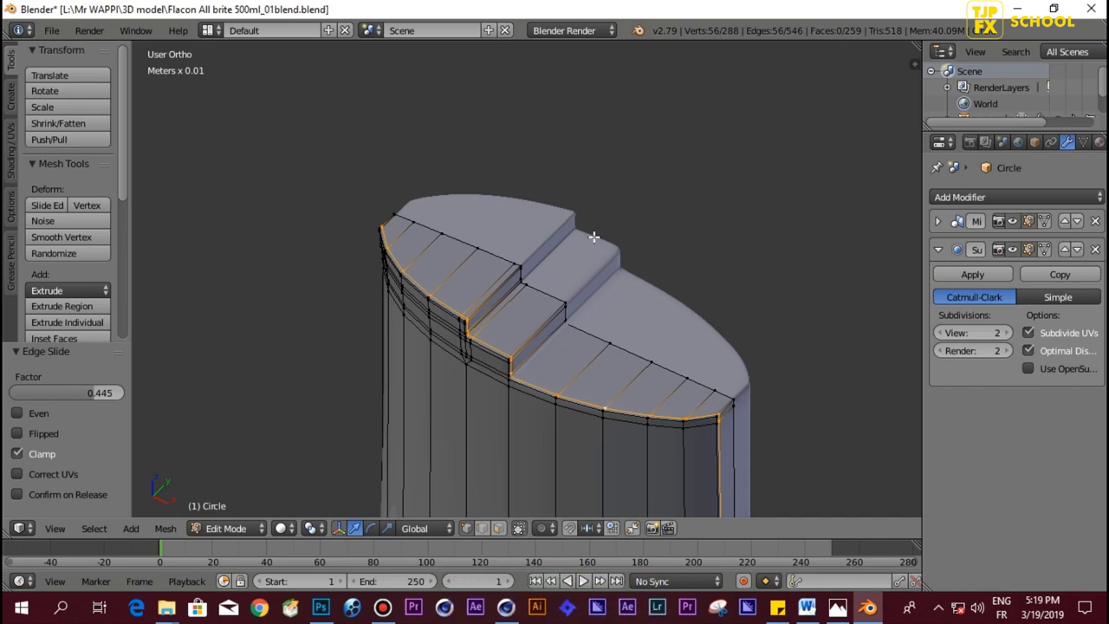
Step: Preview the smoothed notched step close up in Object Mode, then go back to Edit Mode
key("Tab")
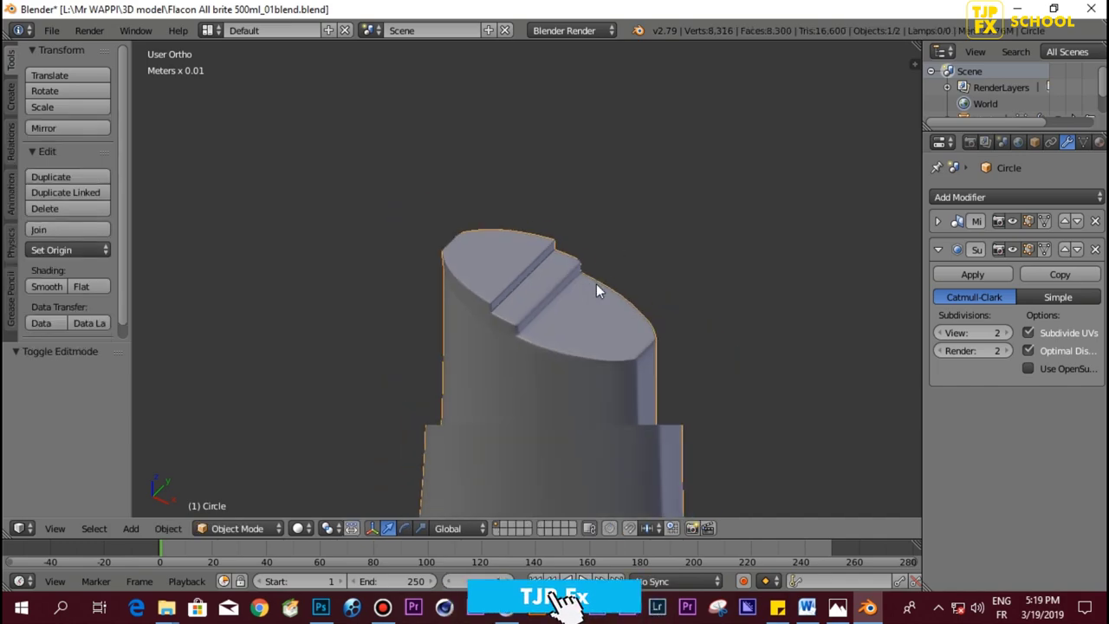
middle_click_drag(582, 284, 438, 353)
scroll(544, 302, "up", 2)
scroll(551, 282, "up", 2)
scroll(438, 352, "up", 1)
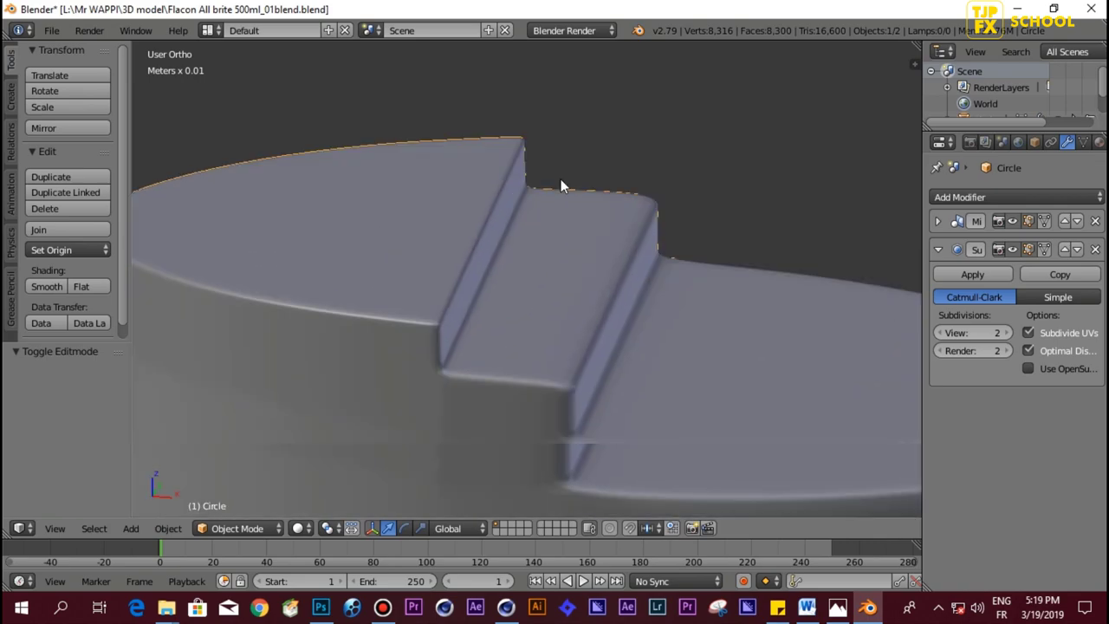
scroll(502, 233, "up", 3)
middle_click_drag(458, 215, 471, 294, "shift")
scroll(489, 226, "down", 4)
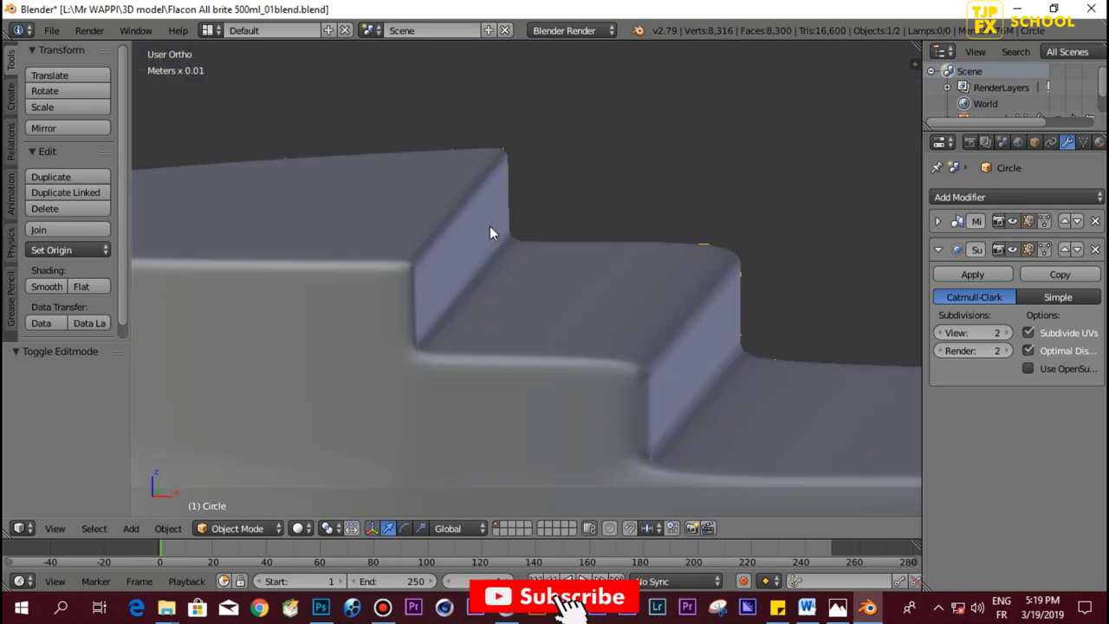
scroll(490, 226, "down", 1)
key("Tab")
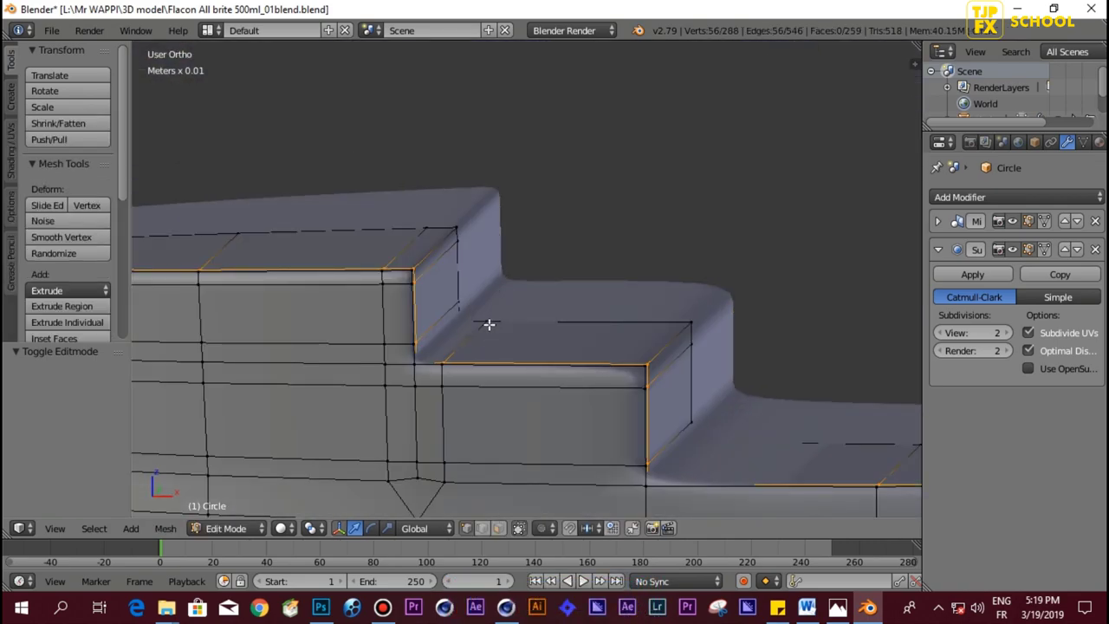
Step: Slide the vertical edge loop at the step corner closer to the corner, leaving its bottom vertex
middle_click_drag(488, 324, 592, 268, "shift")
left_click(501, 253, "alt")
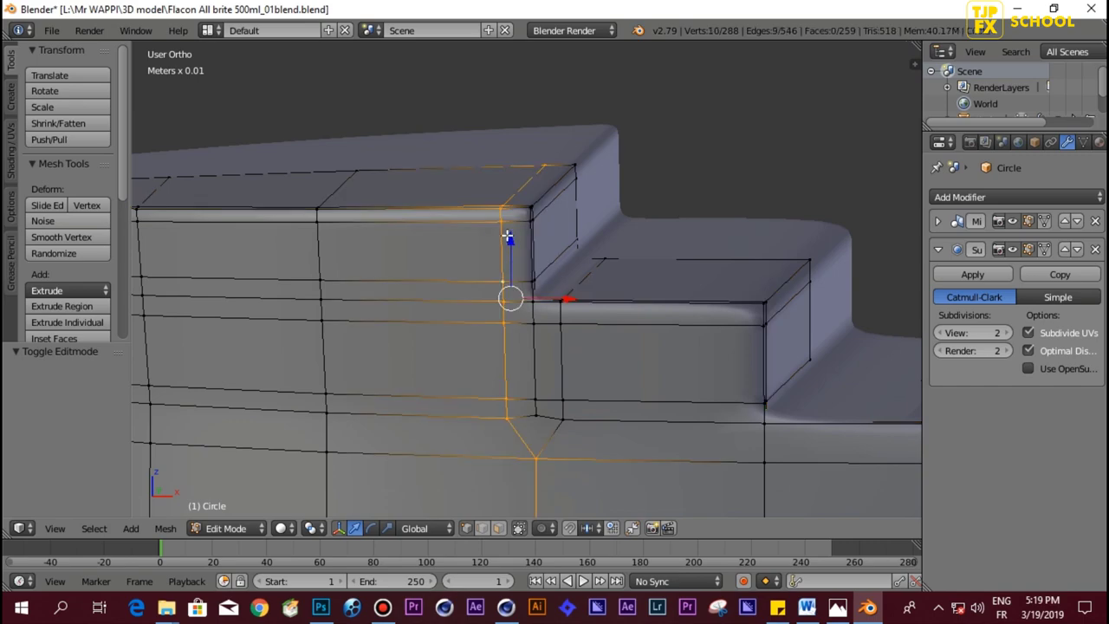
key("g")
key("g")
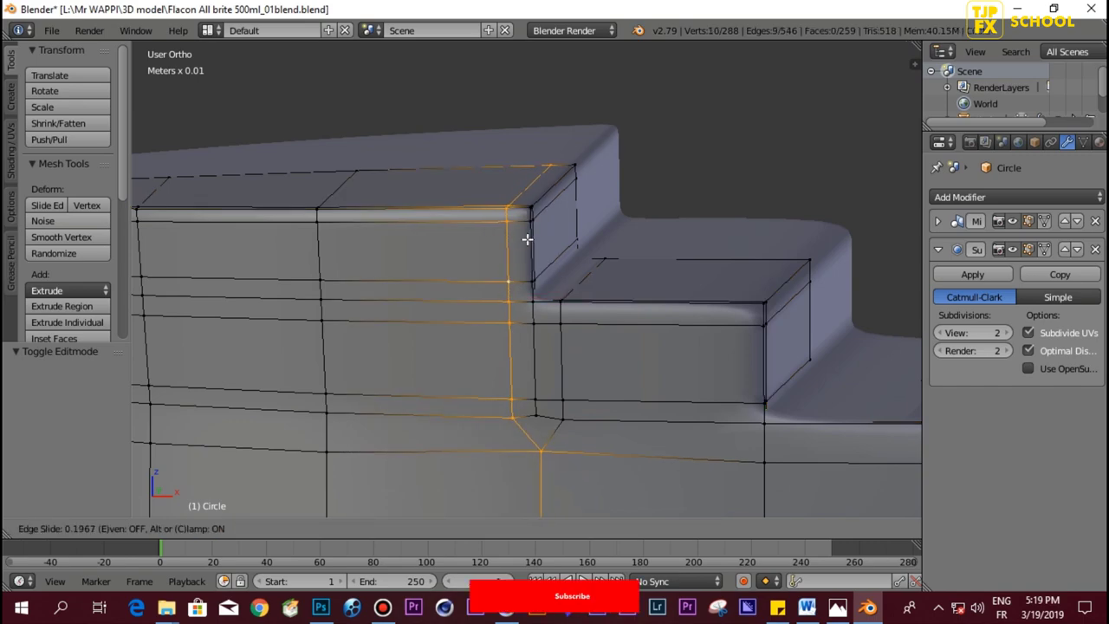
left_click(515, 238)
right_click(538, 449, "shift")
scroll(545, 362, "down", 2)
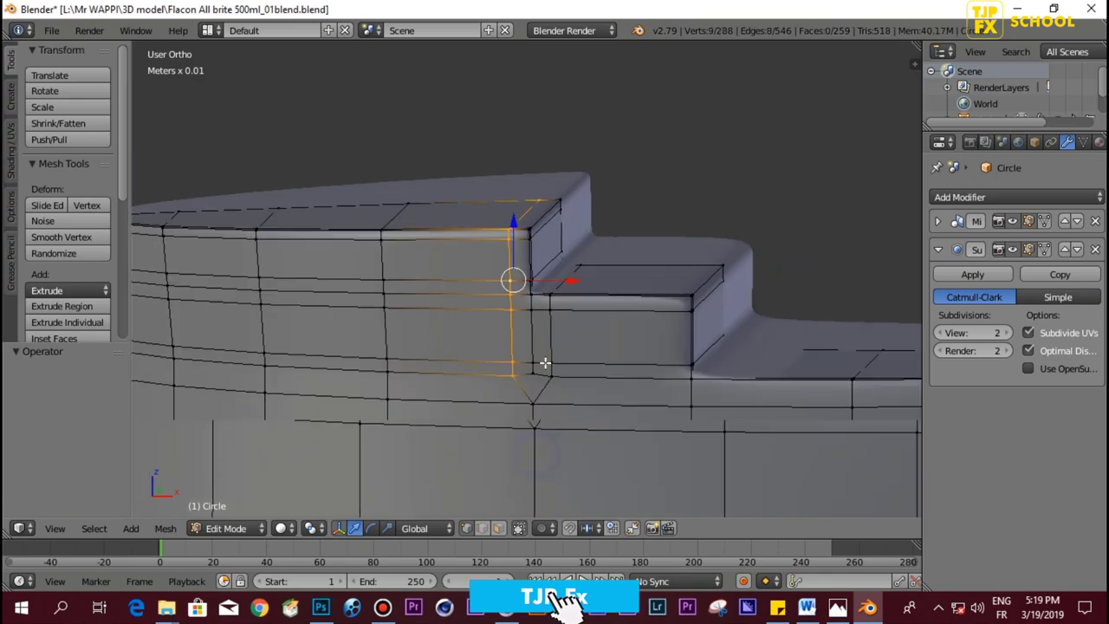
scroll(545, 362, "down", 2)
scroll(527, 258, "up", 4)
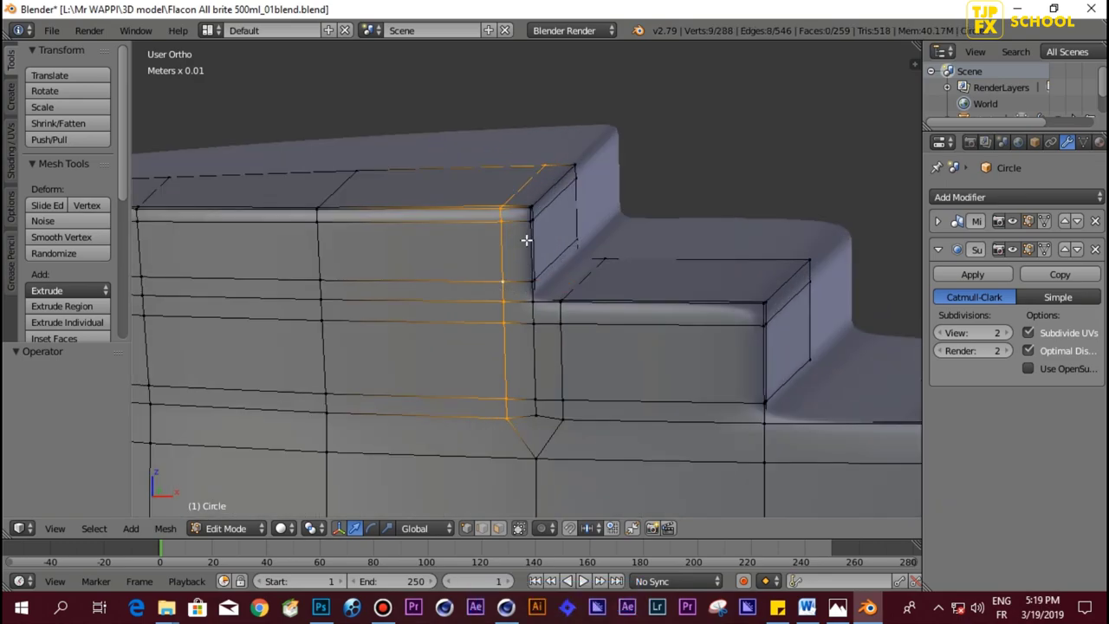
key("g")
key("g")
left_click(559, 286)
Step: Slide the vertical loop beside the lower step toward its corner, excluding the bottom vertex
right_click(564, 319, "alt+shift")
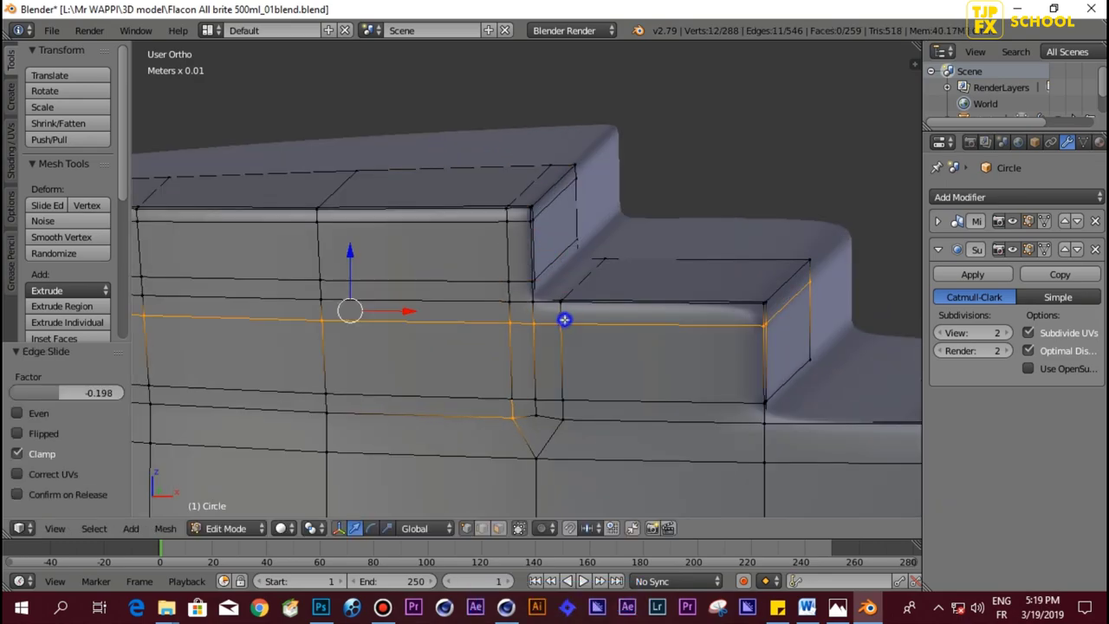
right_click(564, 355, "alt")
right_click(537, 458, "shift")
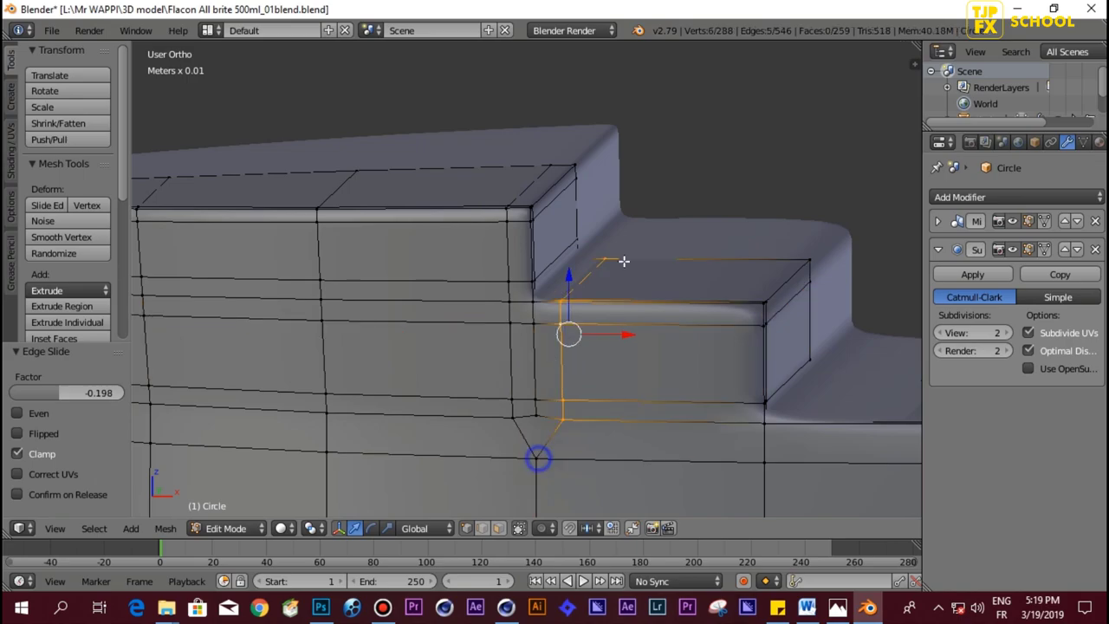
scroll(549, 297, "down", 2)
scroll(618, 260, "up", 3)
scroll(637, 263, "up", 1)
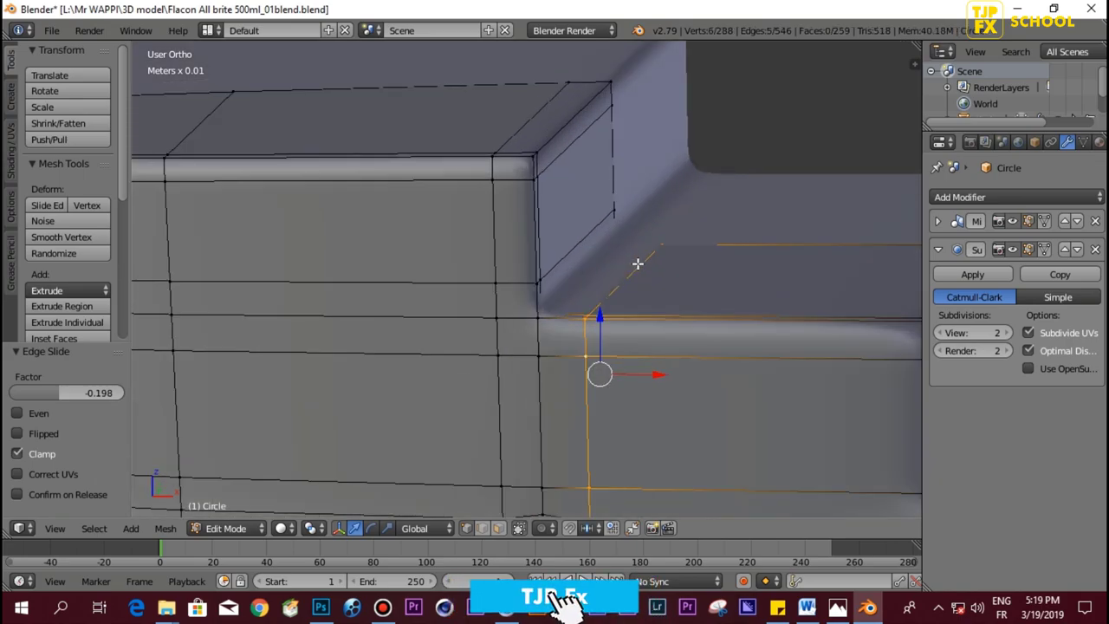
key("g")
key("g")
left_click(640, 265)
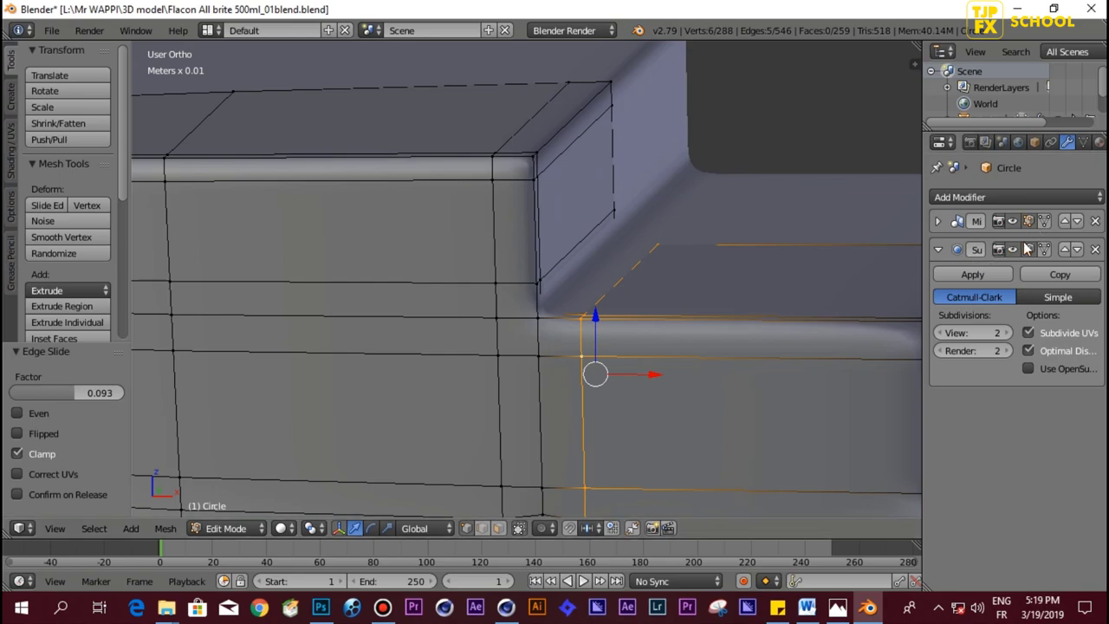
Step: Hide the Subdivision modifier in the viewport and begin sliding the selected vertical loop
left_click(1011, 249)
scroll(441, 282, "down", 2)
mouse_move(617, 279)
middle_mouse_down()
mouse_move(488, 223)
mouse_move(517, 228)
middle_mouse_up()
key("g")
key("g")
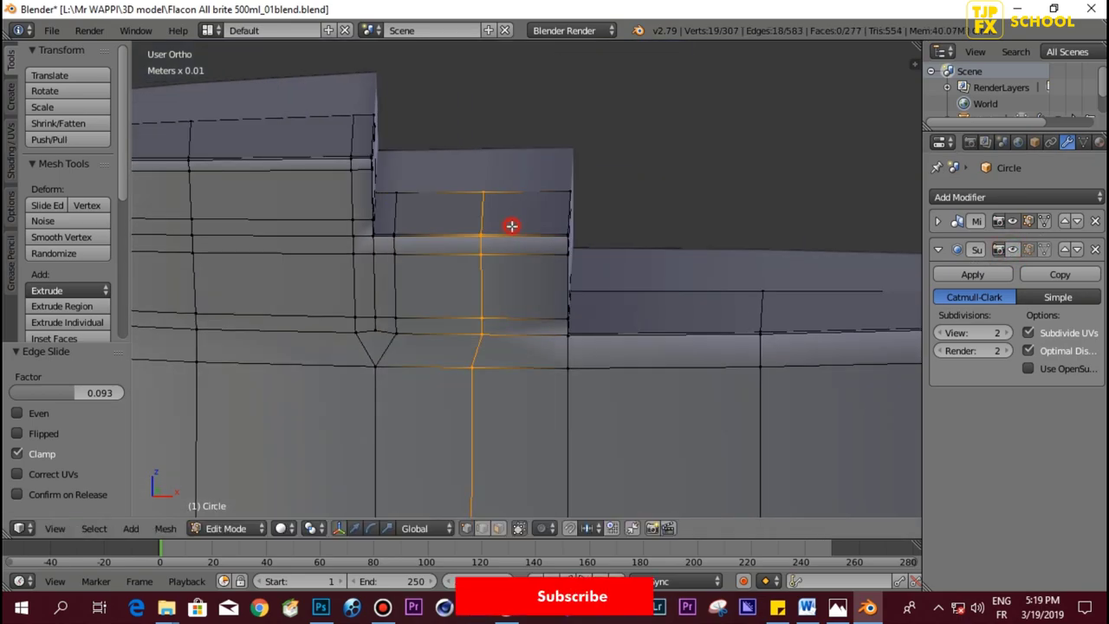
Step: Finish the edge slide and add a vertical loop cut beside the lower step
left_click(583, 227)
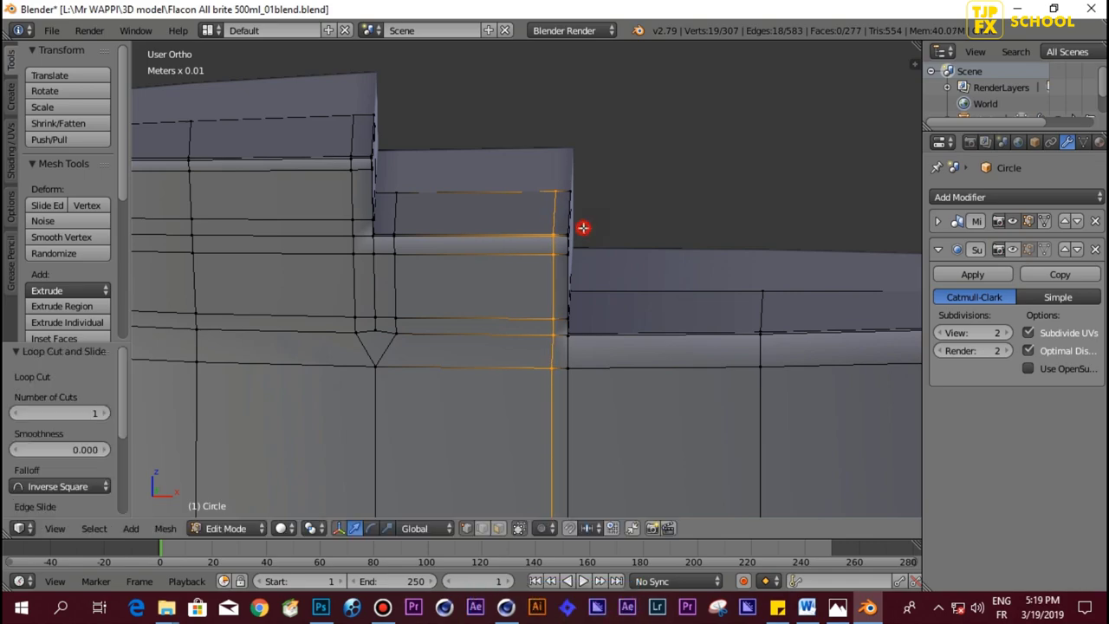
key("ctrl+r")
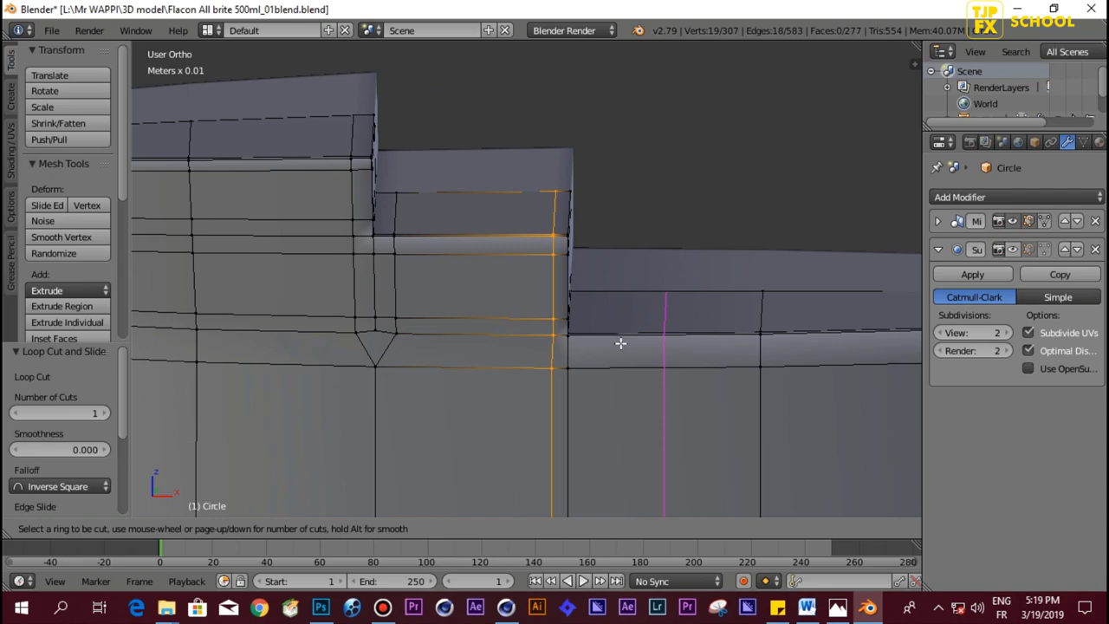
left_click(621, 341)
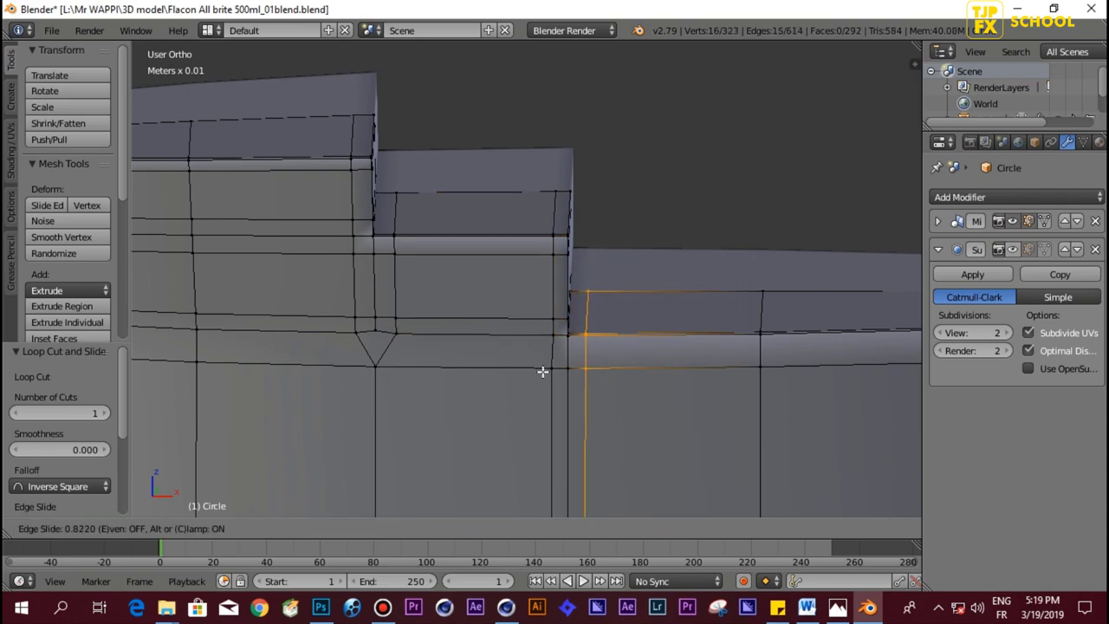
left_click(543, 370)
Step: Merge the three vertices at the new loop's base into one using Merge At Last
right_click(552, 368)
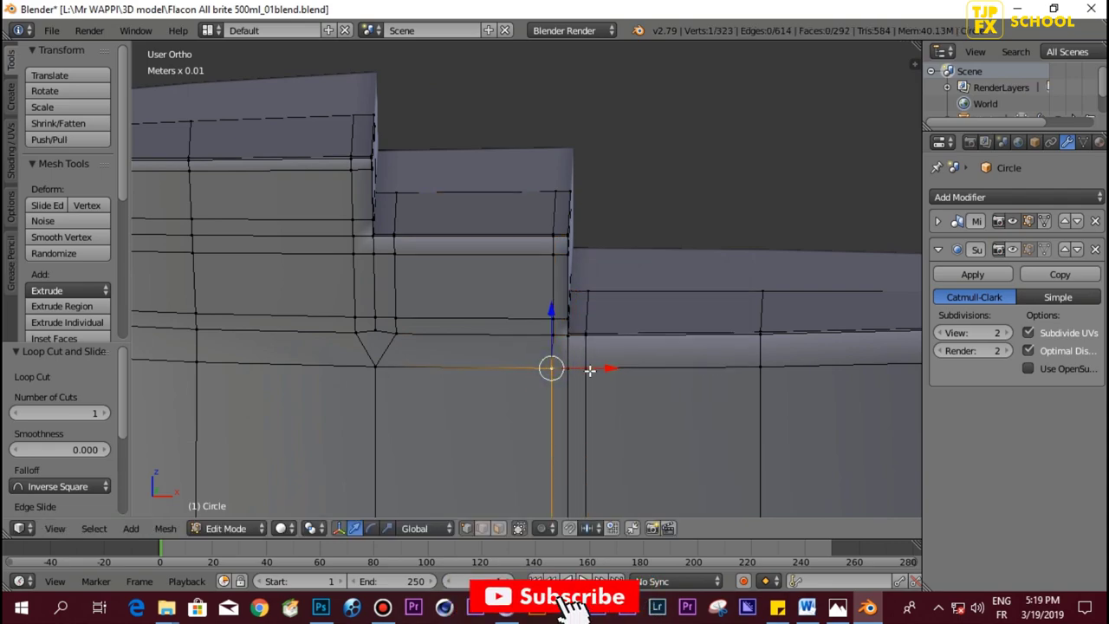
right_click(585, 369, "shift")
right_click(568, 368, "shift")
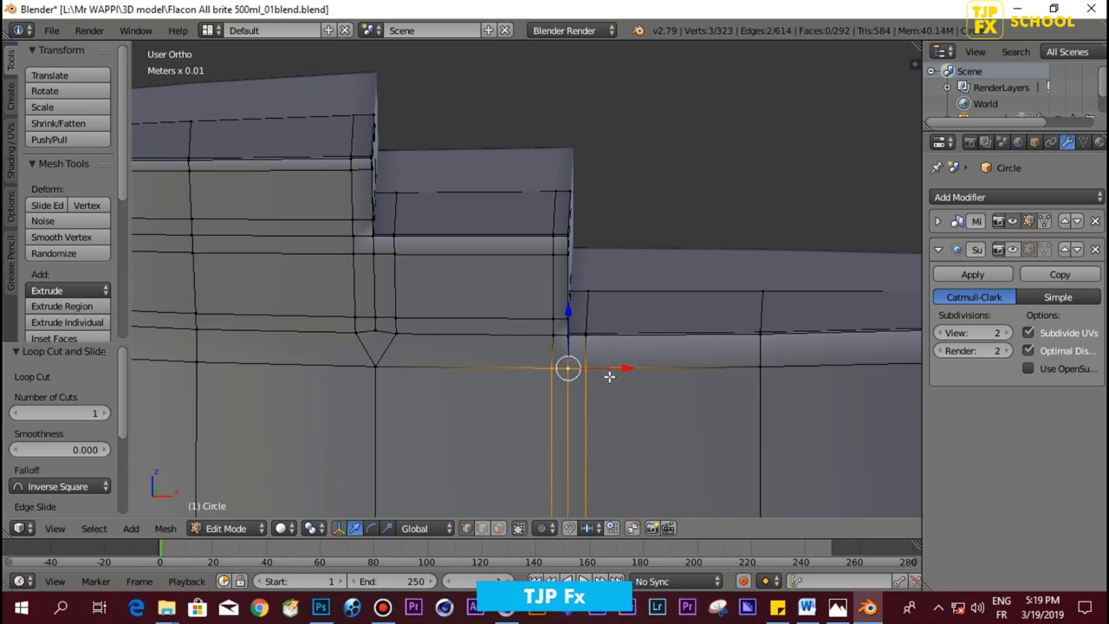
key("alt+m")
left_click(611, 382)
scroll(607, 376, "down", 2)
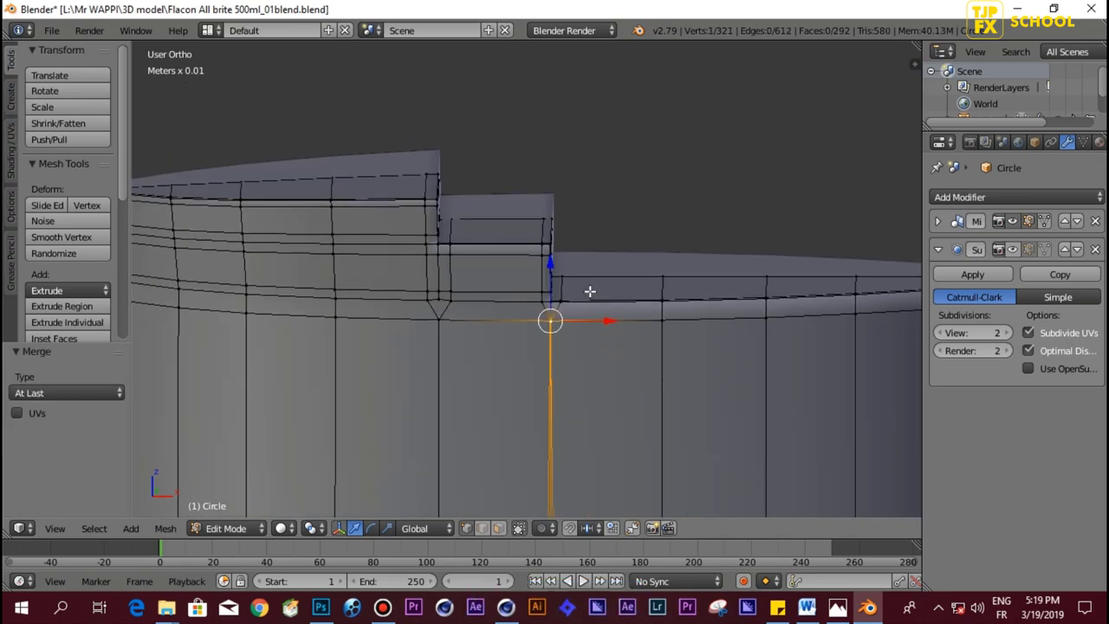
scroll(590, 259, "down", 4, "shift")
key("ctrl+Tab")
Step: In edge select mode, select the new loop's vertical seam edges running down the body
left_click(487, 258)
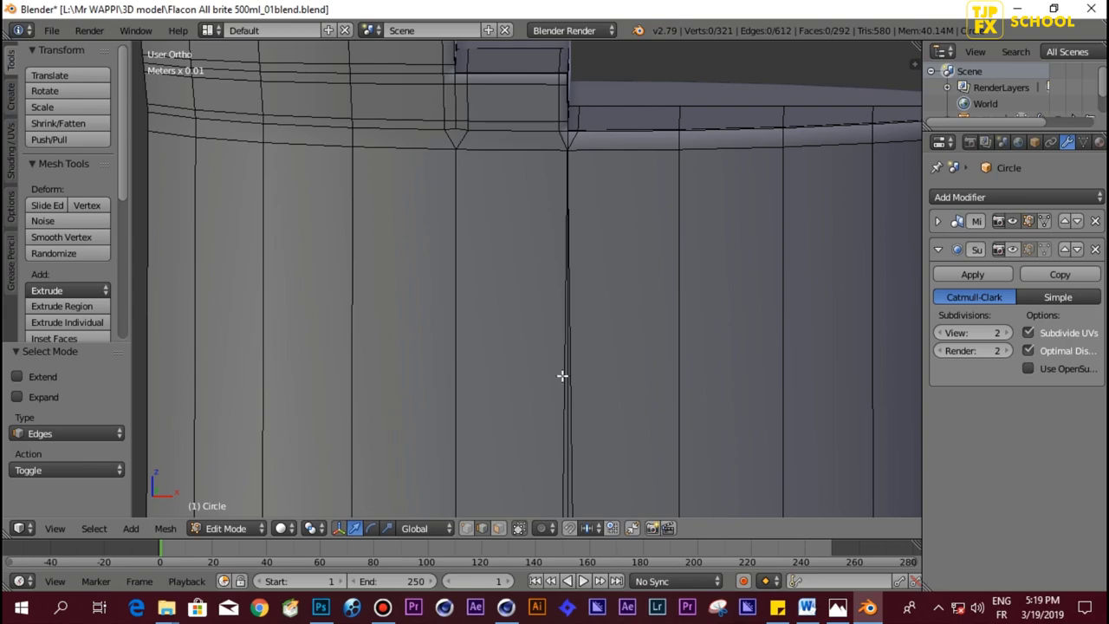
right_click(581, 384, "shift")
scroll(577, 396, "down", 3)
scroll(581, 376, "down", 3, "shift")
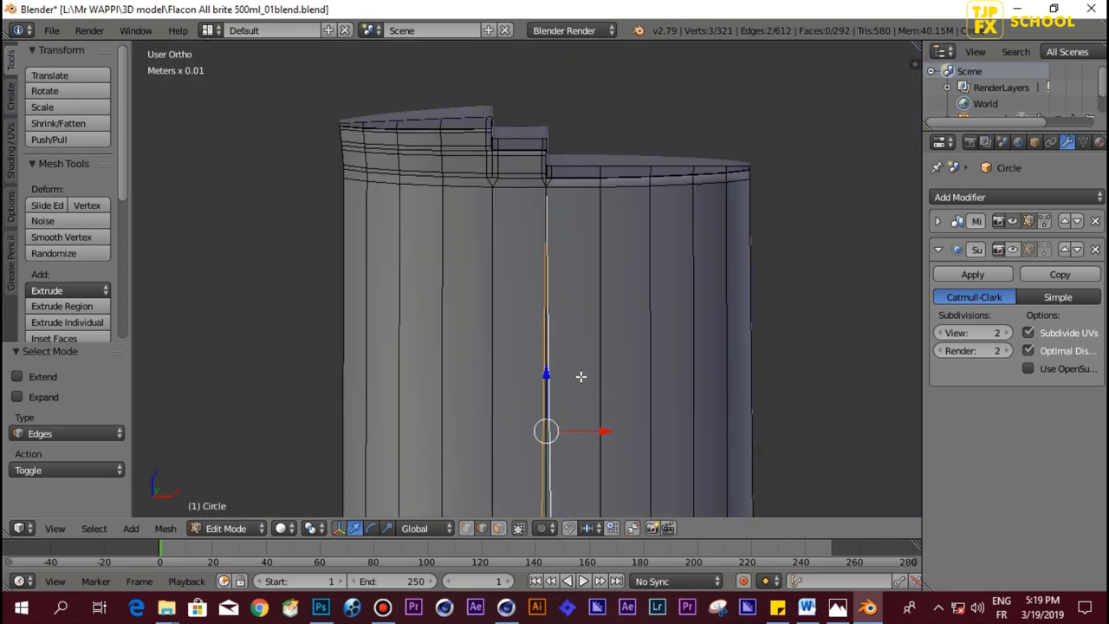
scroll(581, 279, "up", 3)
scroll(631, 225, "up", 2)
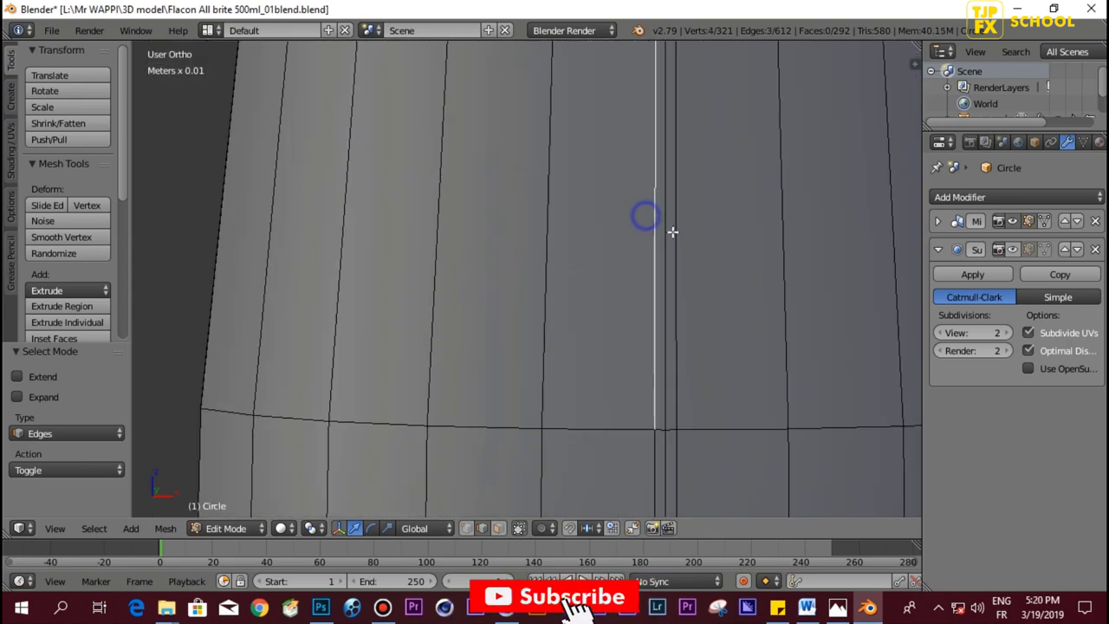
right_click(657, 326, "shift")
right_click(655, 472, "shift")
scroll(641, 424, "down", 3)
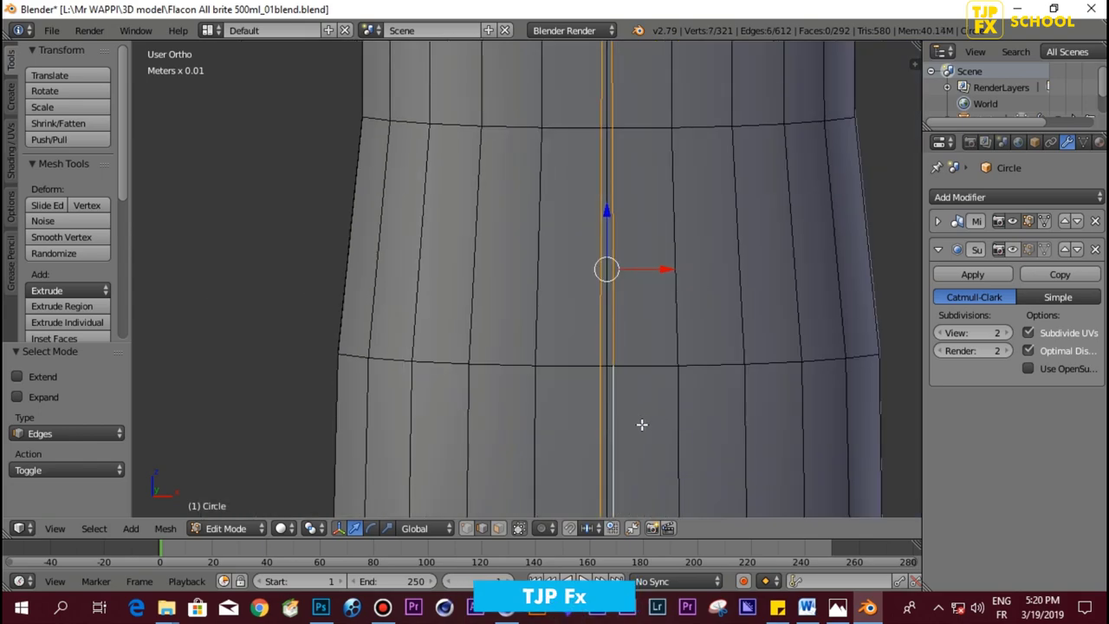
middle_click_drag(602, 413, 611, 247, "shift")
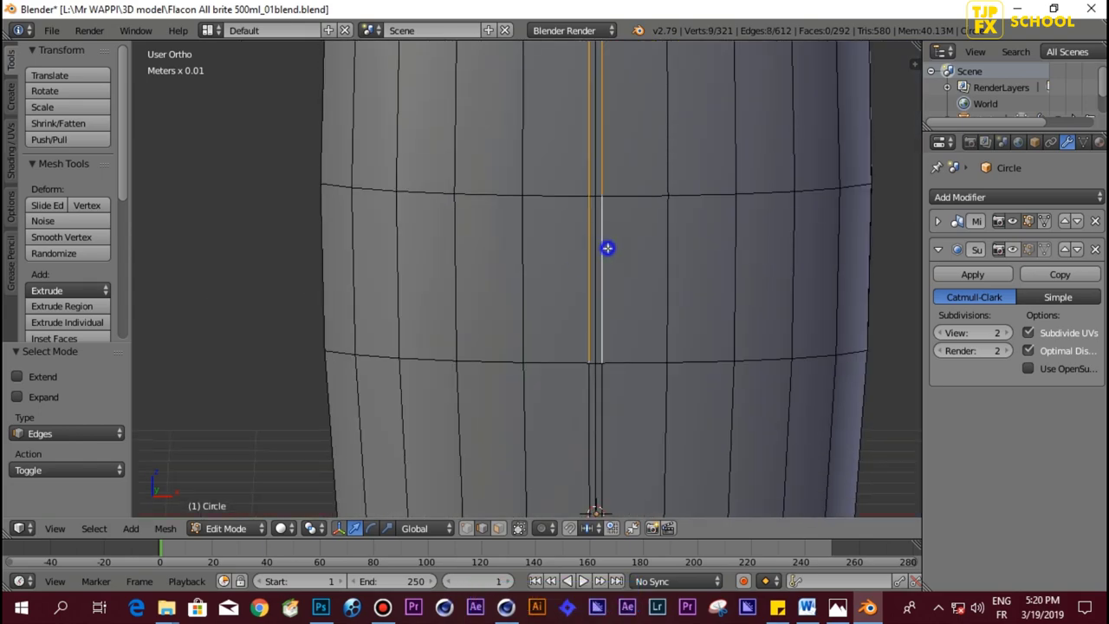
right_click(577, 384, "shift")
scroll(577, 385, "down", 3)
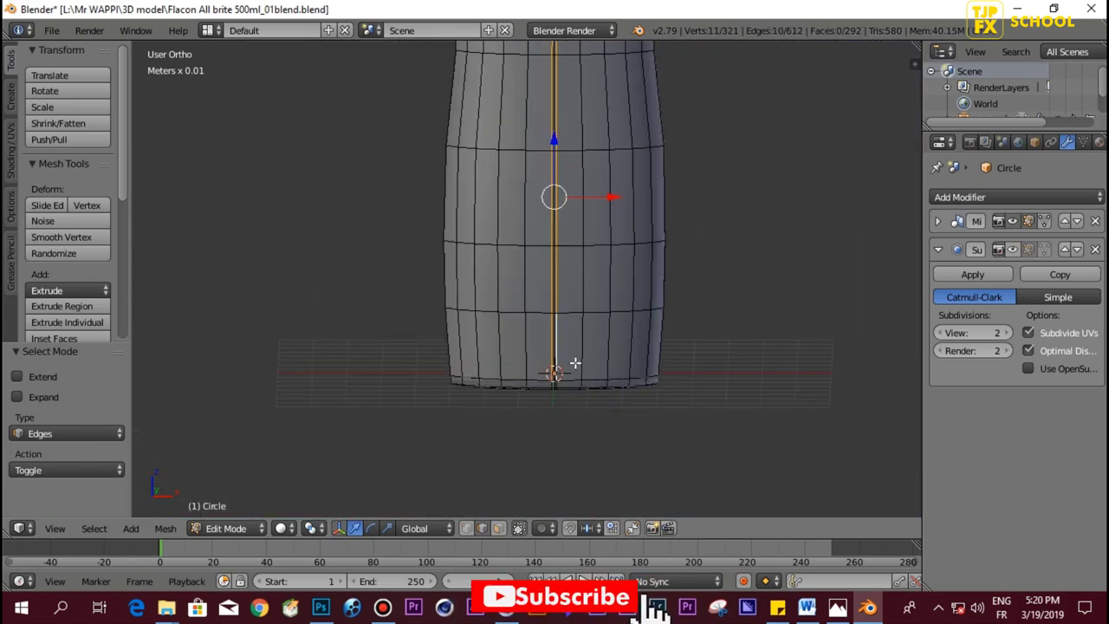
Step: Add the remaining vertical edges near the bottom ring to the selection
middle_click_drag(577, 217, 577, 271, "shift")
middle_click_drag(564, 438, 564, 299, "shift")
scroll(564, 300, "up", 3)
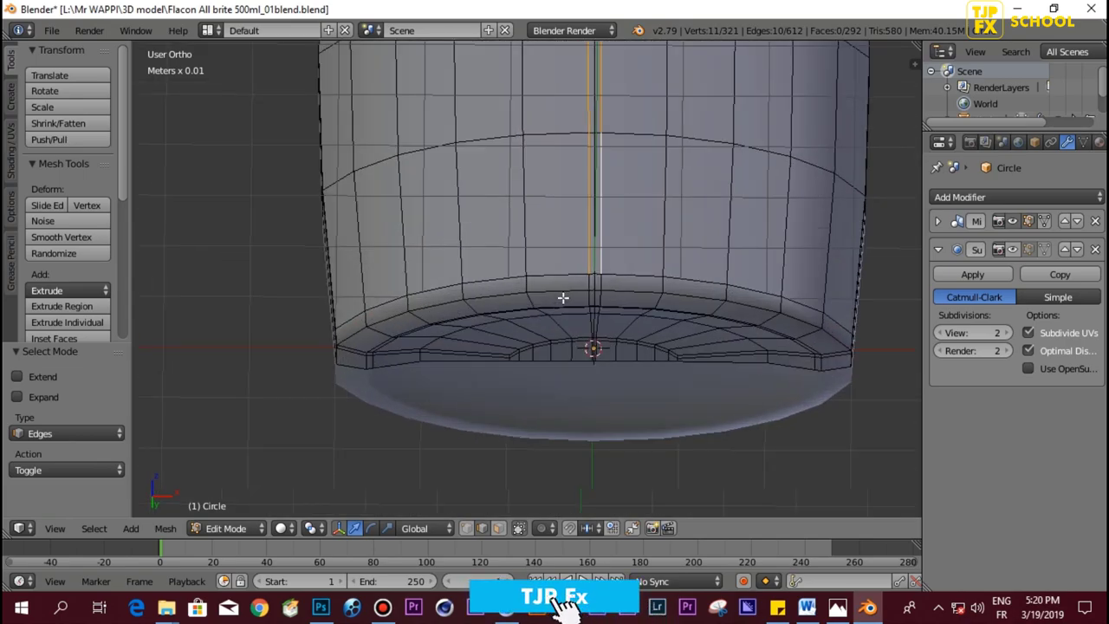
scroll(583, 297, "up", 2)
scroll(583, 297, "up", 3)
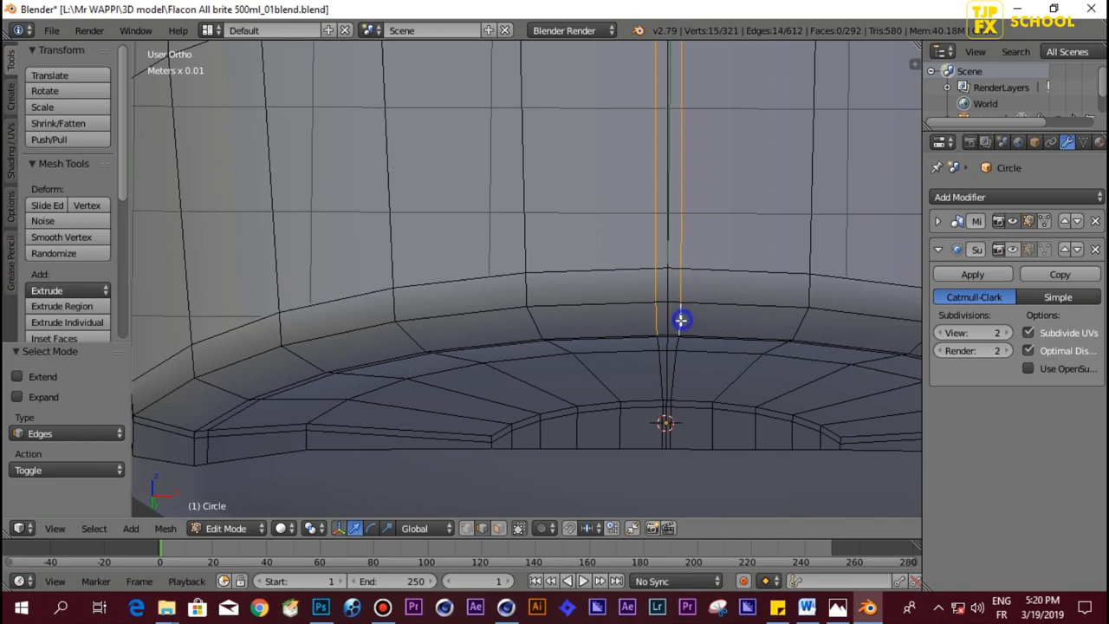
middle_click_drag(683, 327, 690, 268)
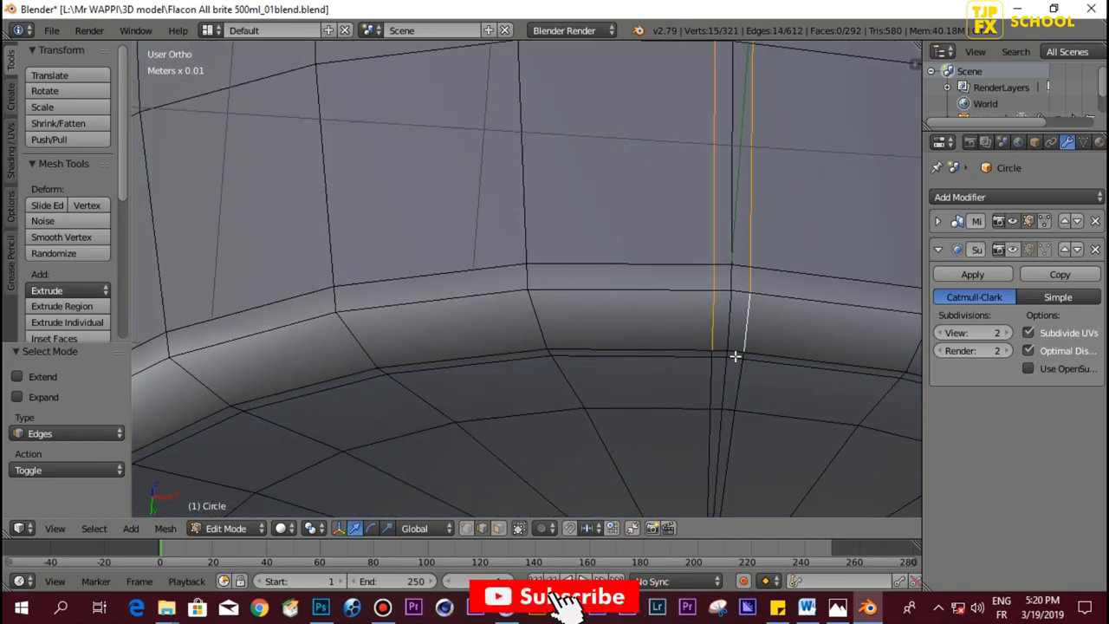
middle_click_drag(733, 359, 574, 227, "shift")
scroll(574, 227, "up", 3)
right_click(588, 207, "shift")
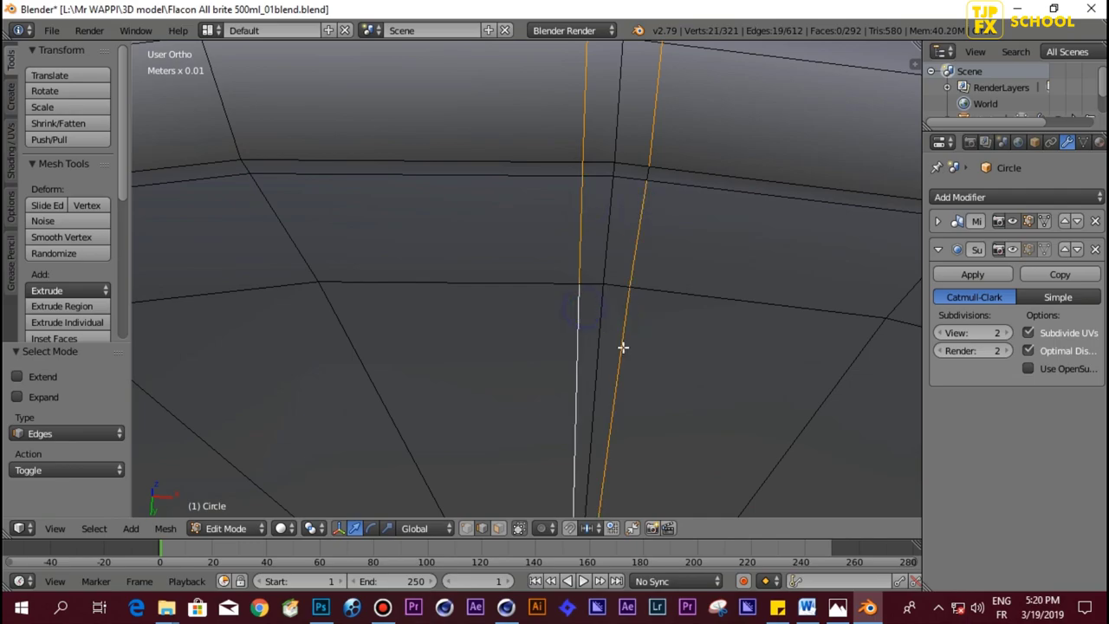
scroll(608, 274, "down", 2)
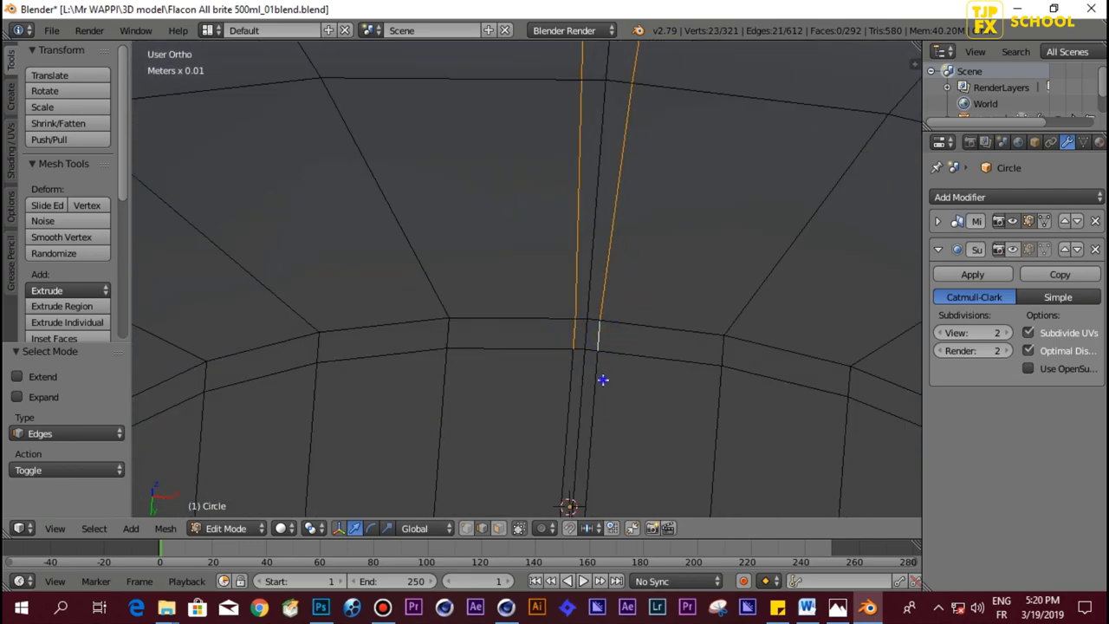
right_click(575, 376, "shift")
scroll(580, 373, "down", 2)
scroll(629, 300, "up", 3)
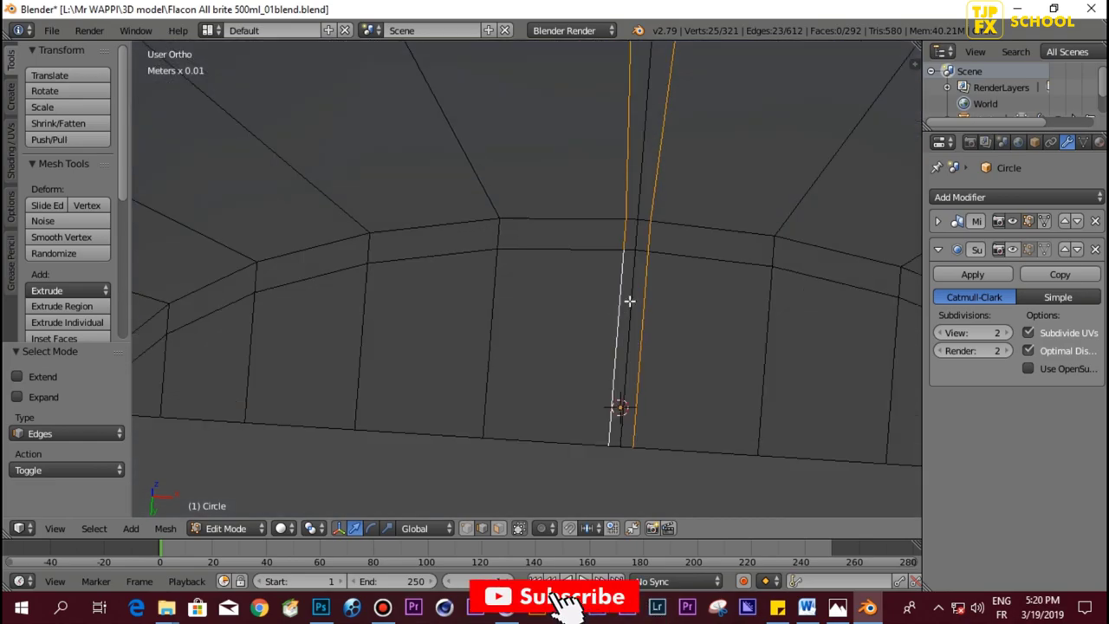
Step: Dissolve the selected vertical edges running down the bottle body
key("x")
left_click(625, 297)
scroll(614, 289, "down", 2)
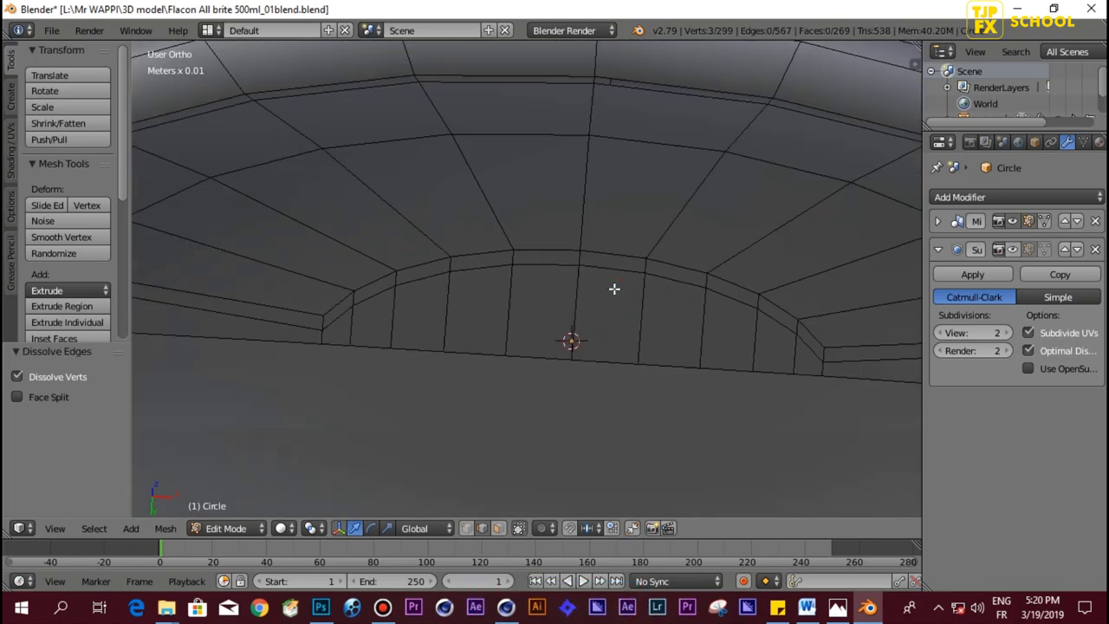
scroll(613, 288, "down", 2)
scroll(613, 289, "down", 3)
middle_click_drag(577, 153, 577, 231)
scroll(589, 138, "down", 1)
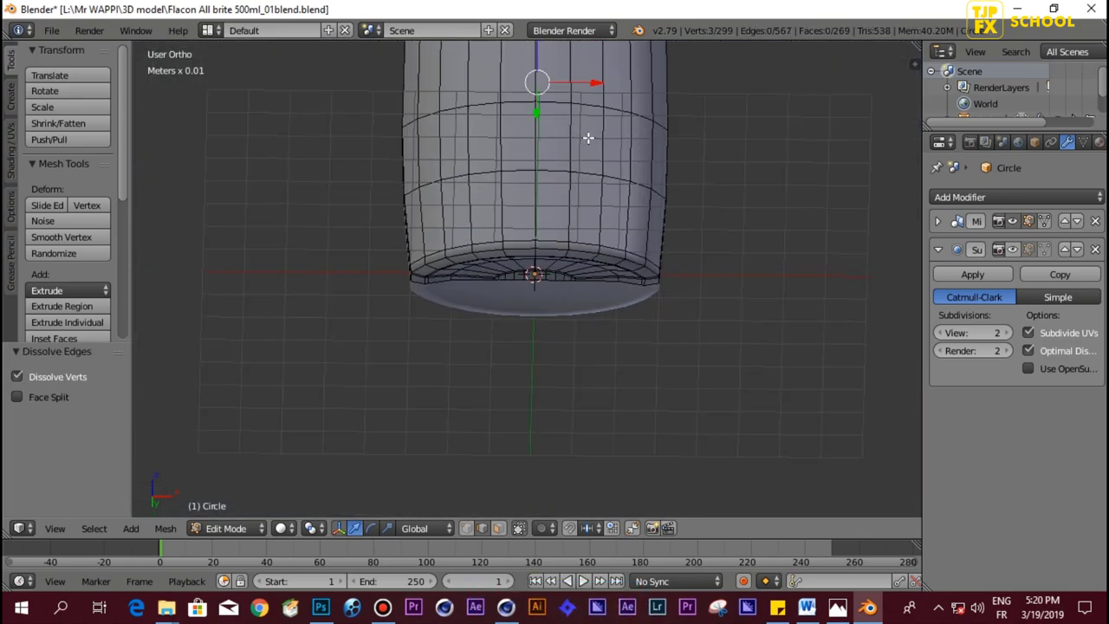
middle_click_drag(589, 136, 581, 333)
scroll(588, 249, "down", 1)
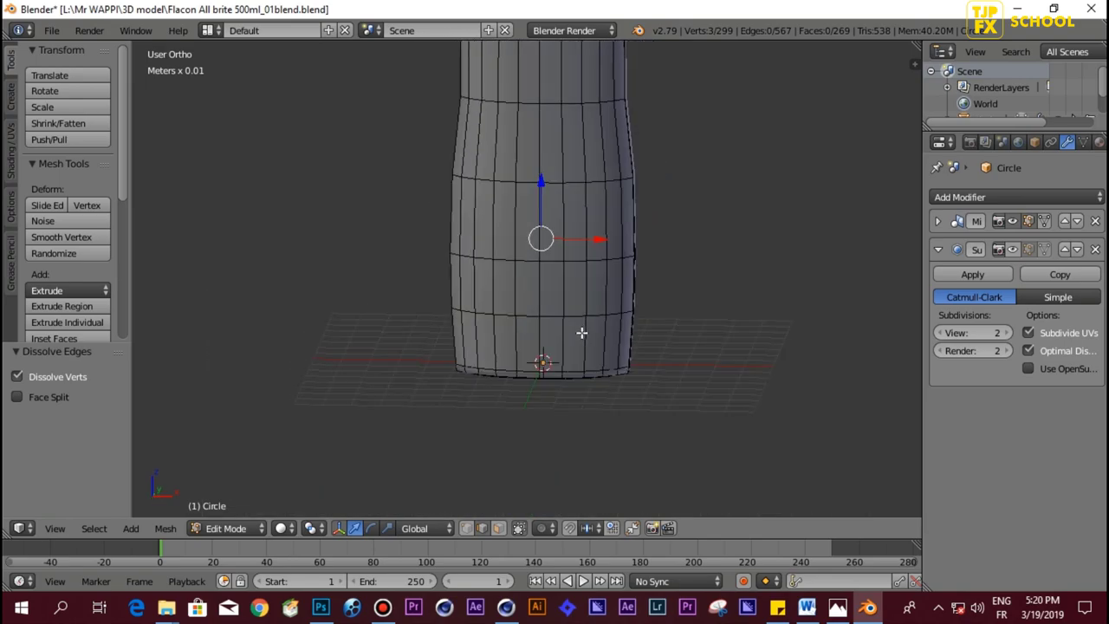
scroll(574, 180, "up", 3, "shift")
scroll(589, 324, "up", 2)
scroll(631, 347, "up", 2)
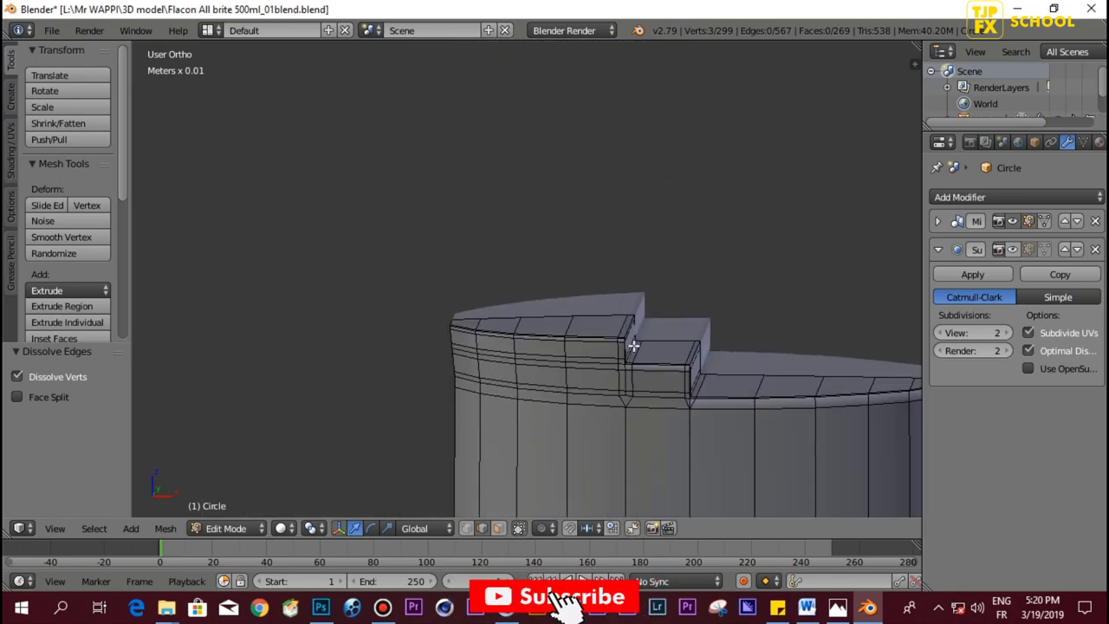
scroll(717, 394, "up", 1)
Step: Dissolve the stray edge at the corner of the stepped top
middle_click_drag(717, 394, 480, 196, "shift")
scroll(462, 230, "up", 2)
scroll(545, 272, "down", 1)
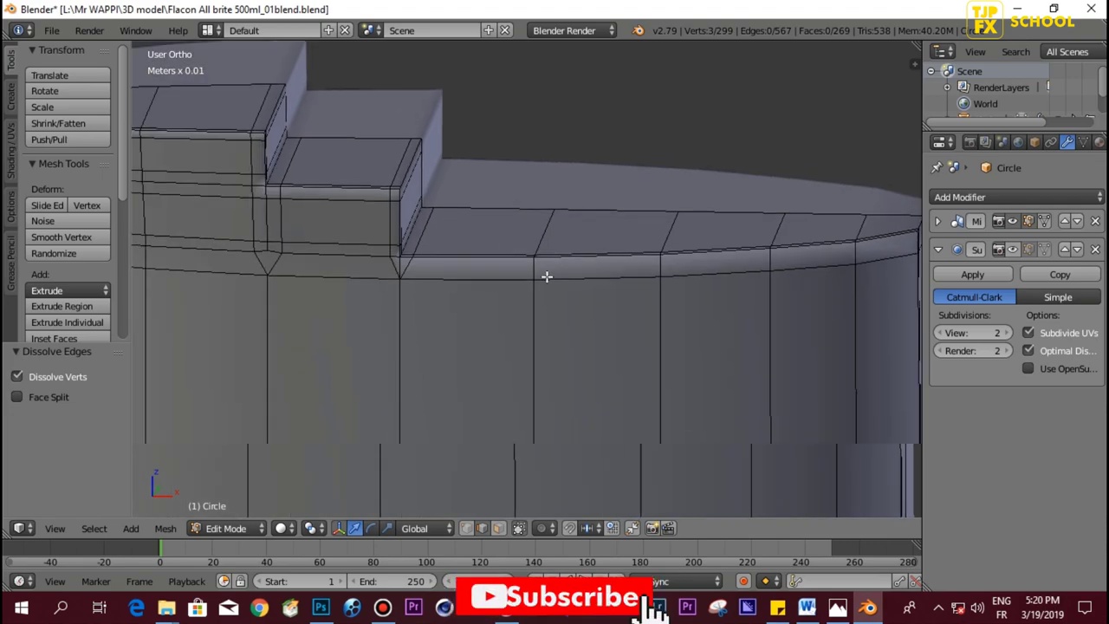
scroll(485, 287, "up", 1)
scroll(484, 286, "up", 2)
scroll(511, 309, "up", 1)
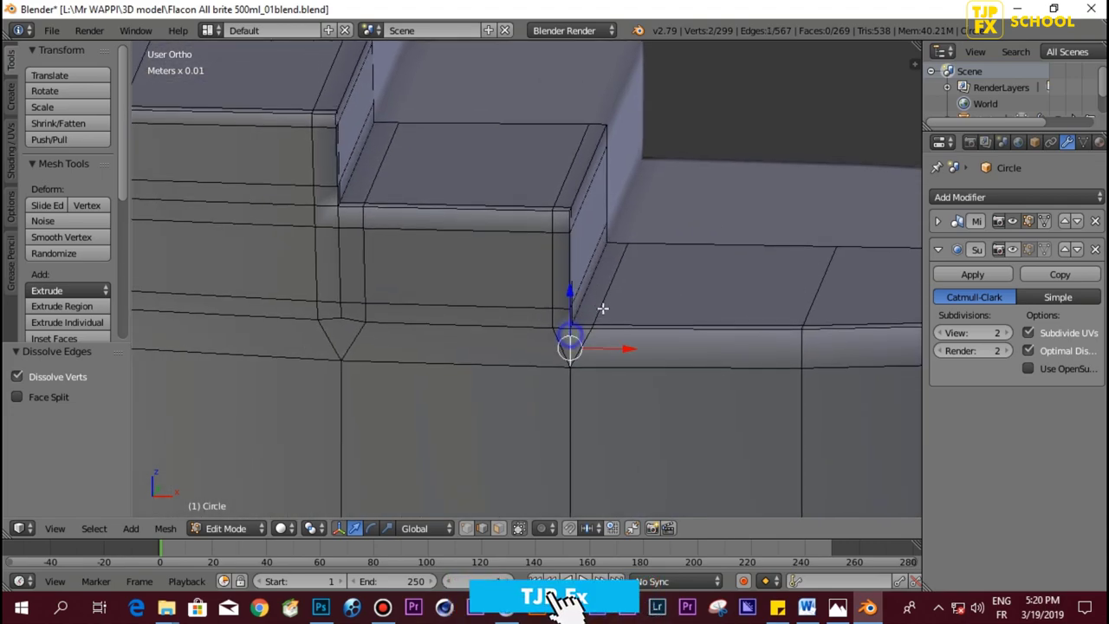
key("x")
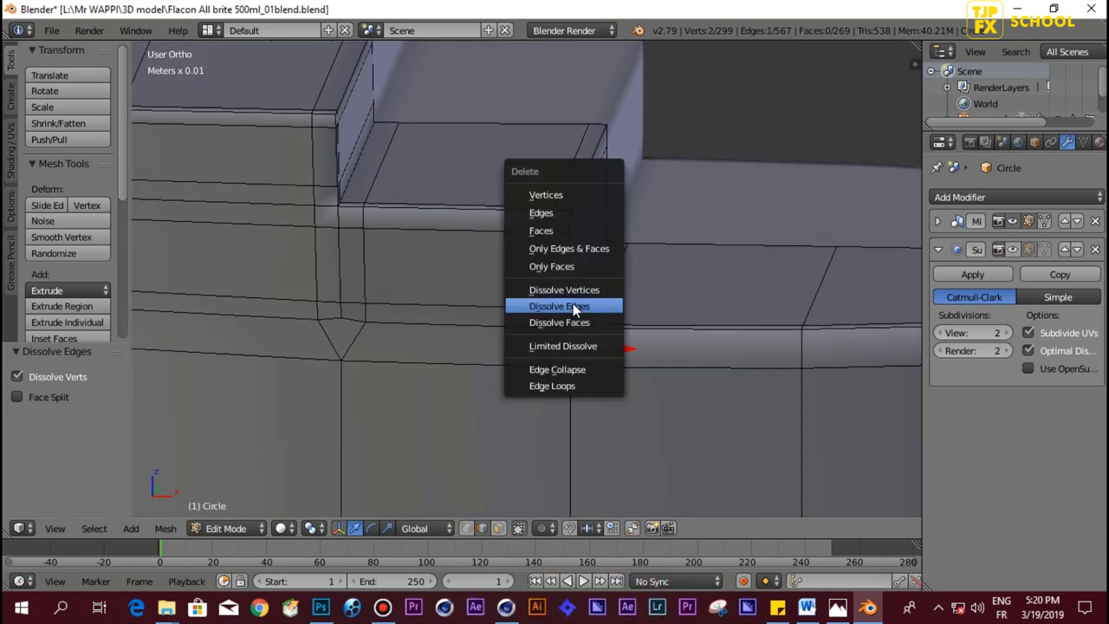
left_click(572, 306)
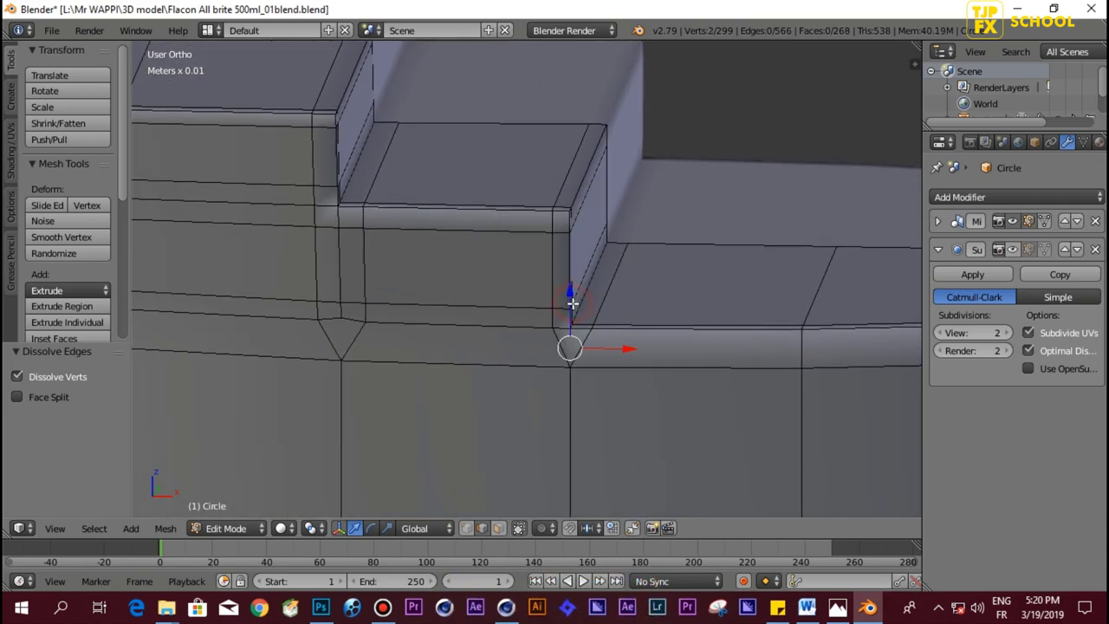
Step: Select the step's corner vertex in vertex mode, then view the smoothed top in Object Mode
key("ctrl+Tab")
left_click(500, 282)
right_click(569, 324)
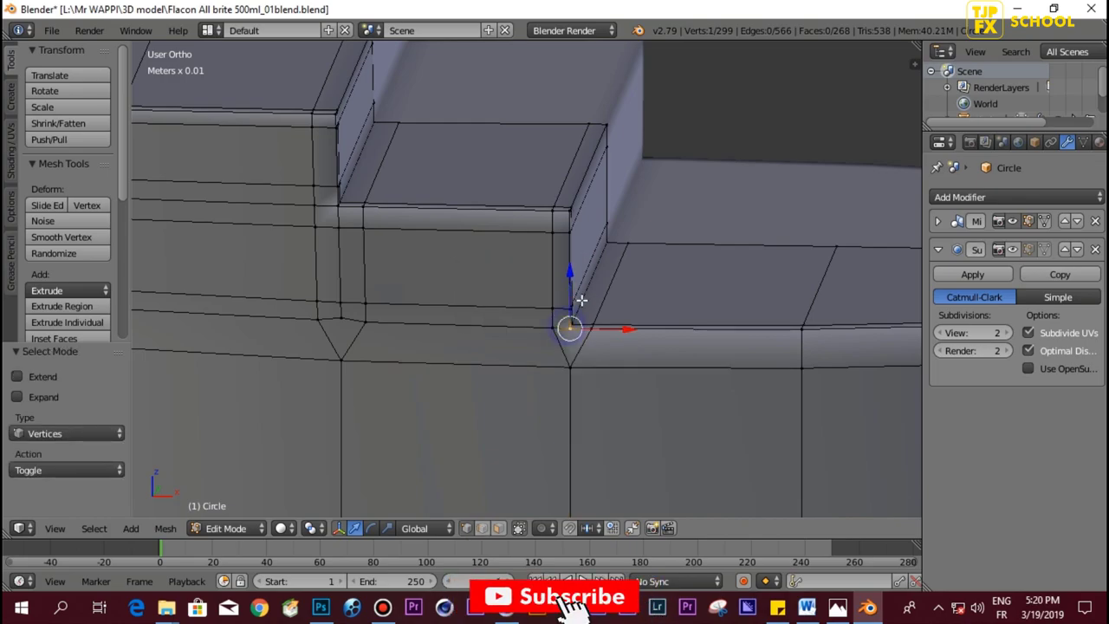
scroll(597, 313, "up", 3)
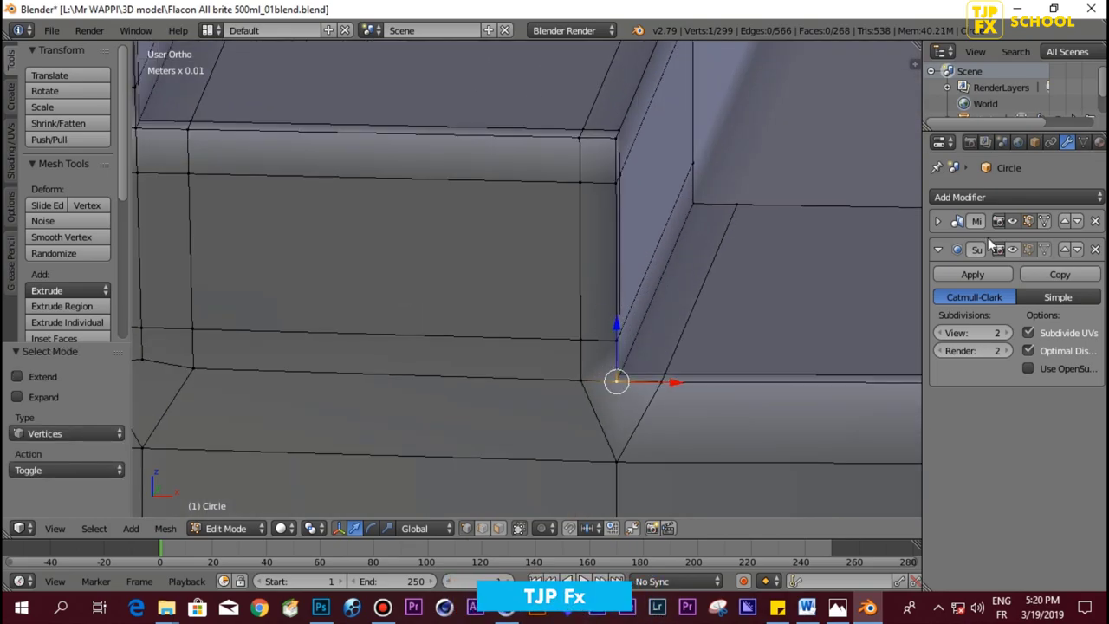
key("Tab")
Step: View the smoothed steps from a lower angle, then re-enter Edit Mode zoomed onto the top
scroll(597, 290, "down", 5)
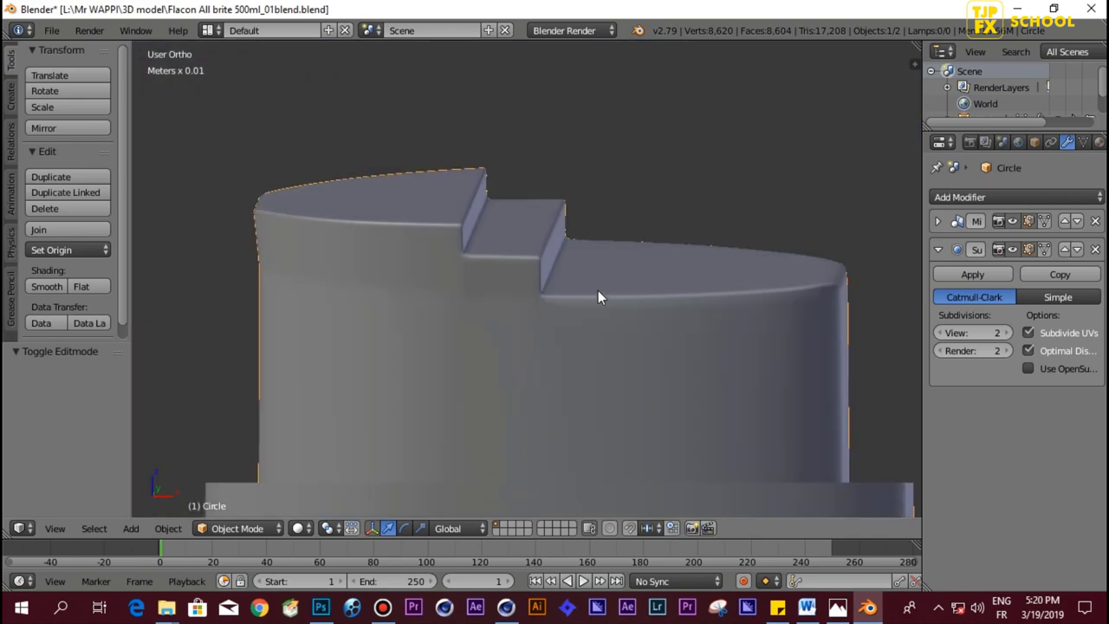
mouse_move(597, 290)
middle_mouse_down()
mouse_move(426, 285)
mouse_move(487, 304)
mouse_move(557, 279)
mouse_move(539, 263)
mouse_move(628, 255)
mouse_move(607, 284)
mouse_move(453, 294)
mouse_move(603, 302)
mouse_move(522, 324)
mouse_move(517, 297)
middle_mouse_up()
scroll(453, 294, "up", 3)
key("Tab")
scroll(415, 287, "up", 3)
scroll(516, 298, "up", 2)
scroll(516, 297, "up", 1)
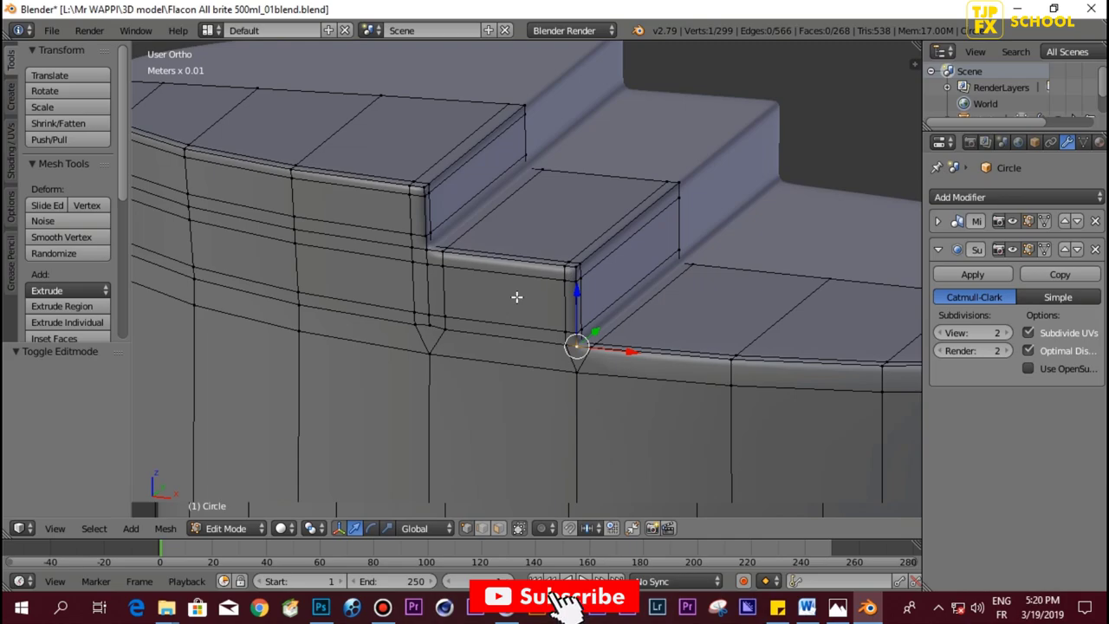
Step: Edge-slide the loop along the base of the steps upward to factor 0.276
middle_click_drag(493, 315, 504, 314)
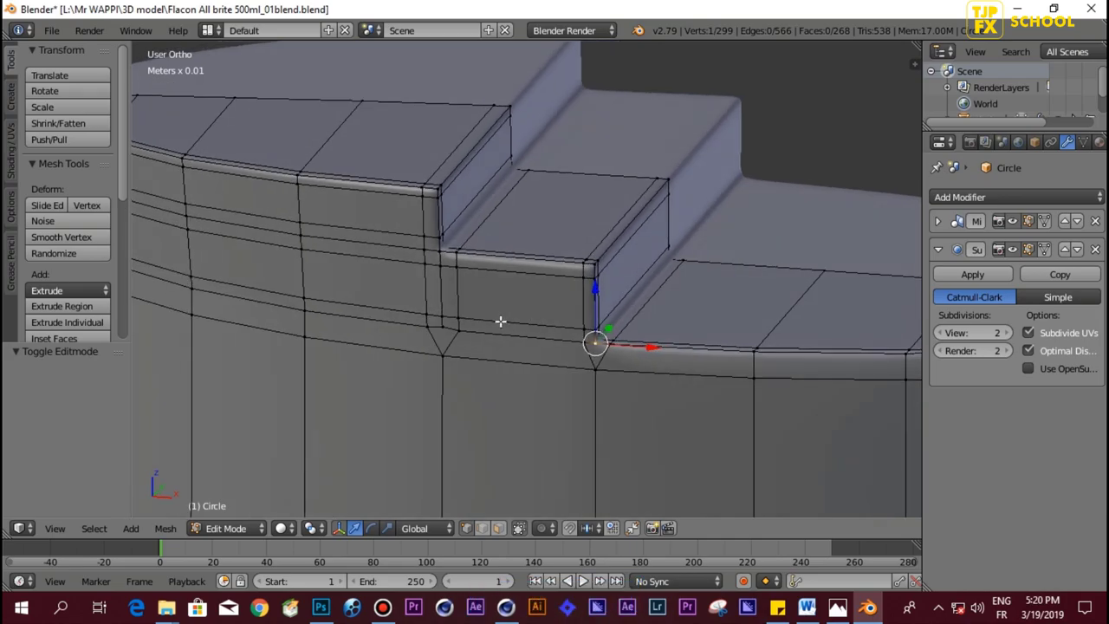
right_click(492, 316, "alt")
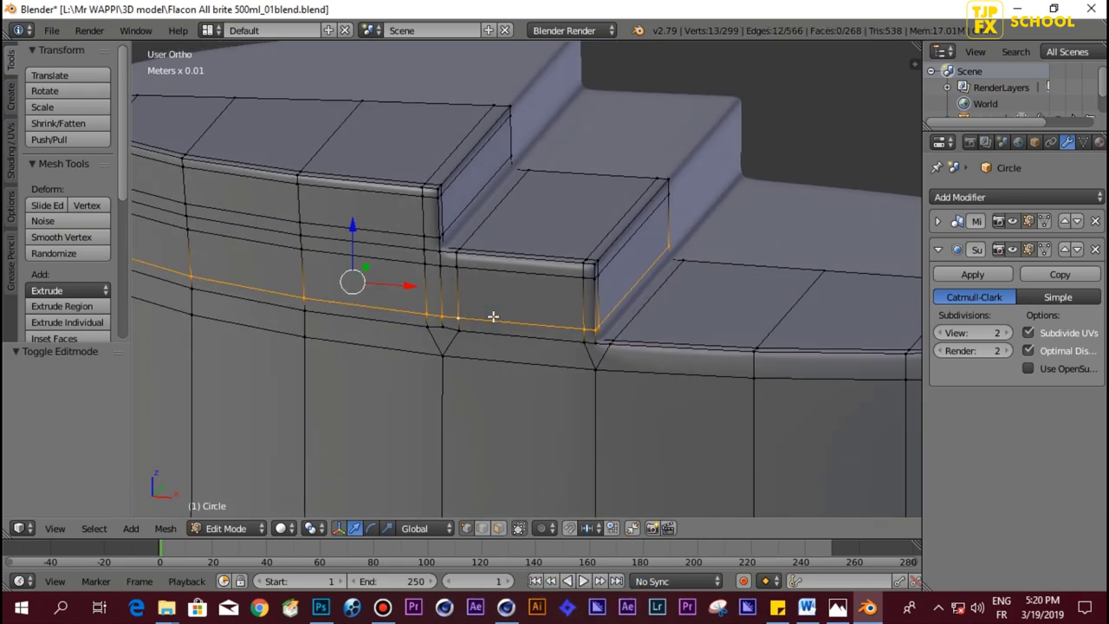
scroll(492, 316, "down", 3)
mouse_move(494, 315)
middle_mouse_down()
mouse_move(477, 304)
mouse_move(499, 295)
middle_mouse_up()
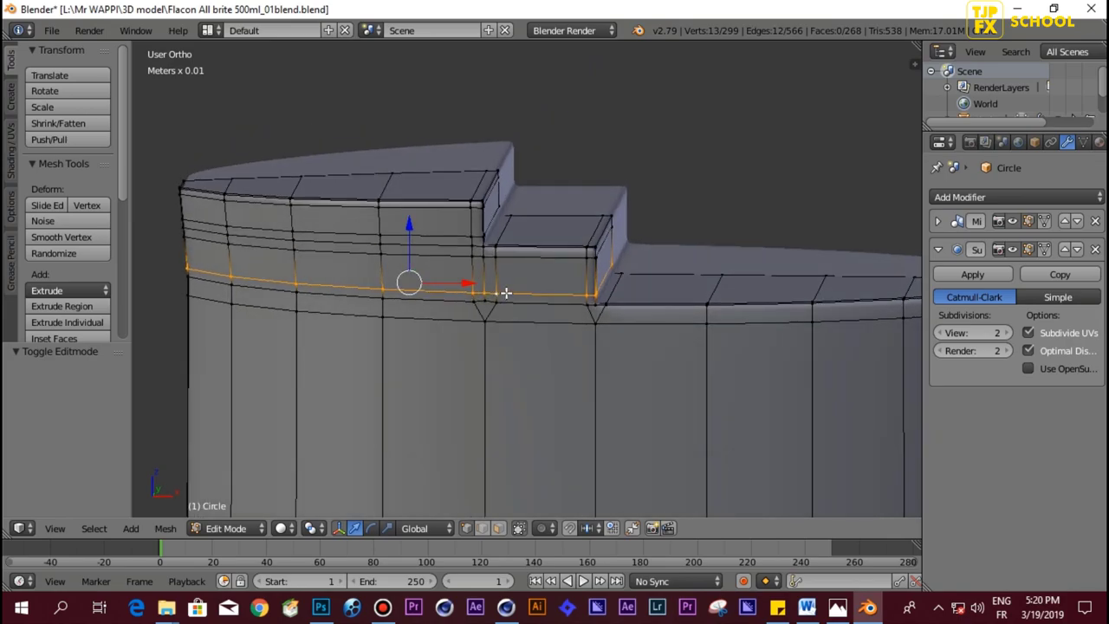
key("g")
key("g")
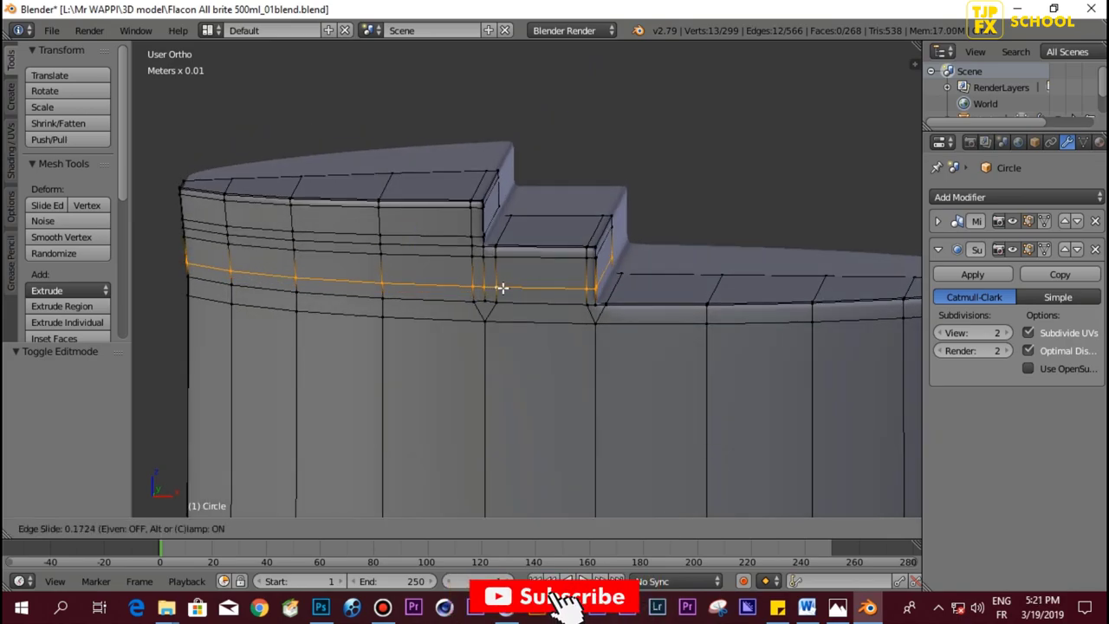
left_click(504, 284)
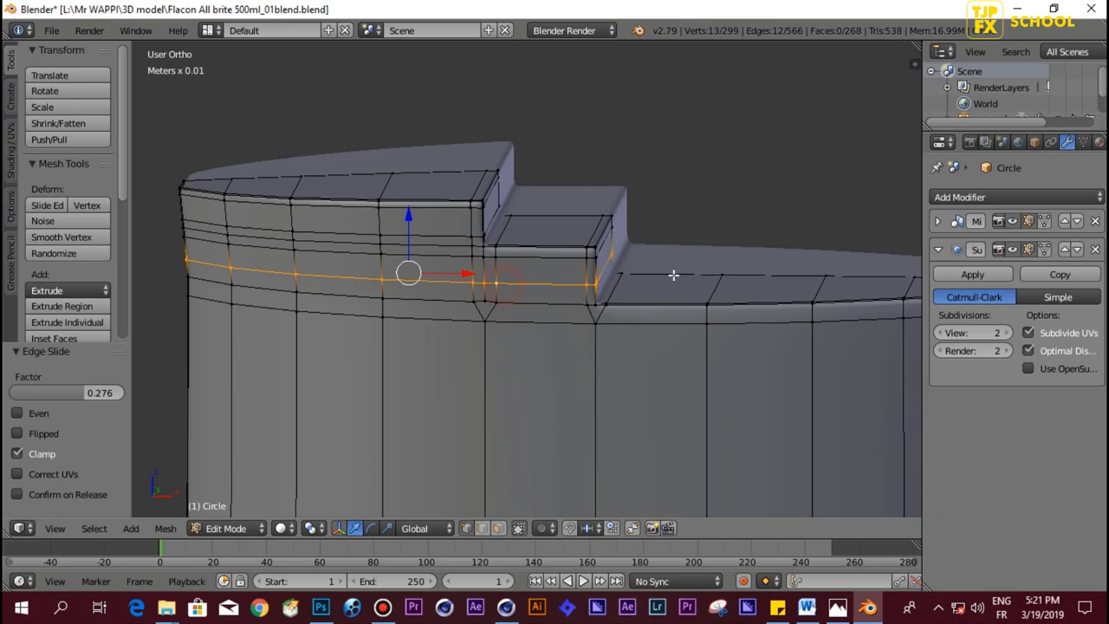
Step: In Object Mode, re-enable the Subdivision modifier's viewport display and inspect the smoothed top
key("Tab")
scroll(404, 302, "down", 3)
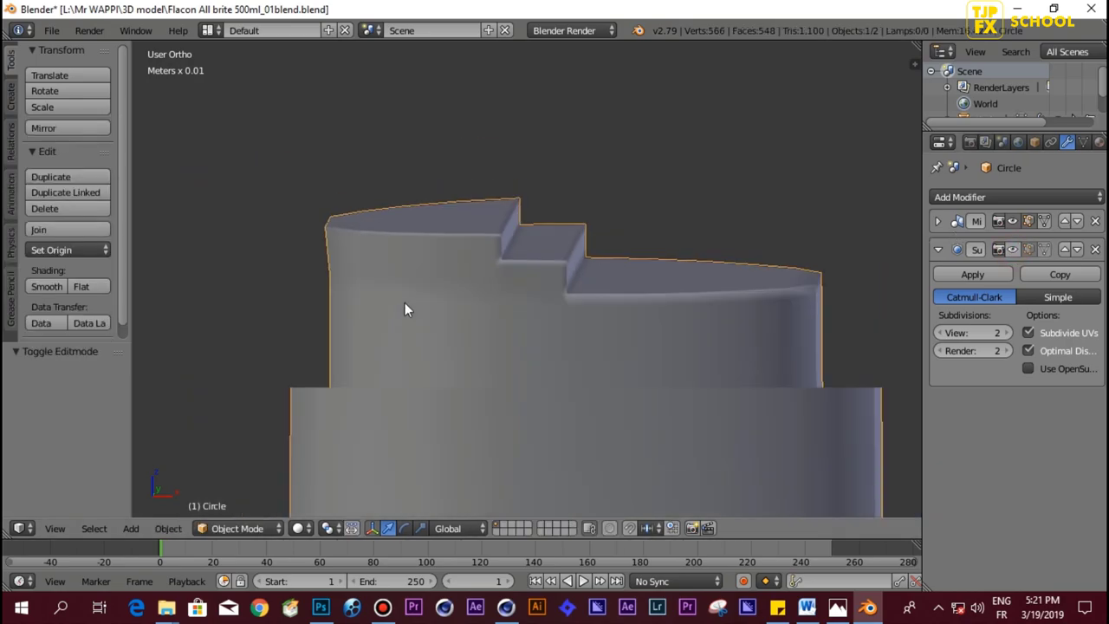
middle_click_drag(405, 302, 470, 282)
left_click(1012, 250)
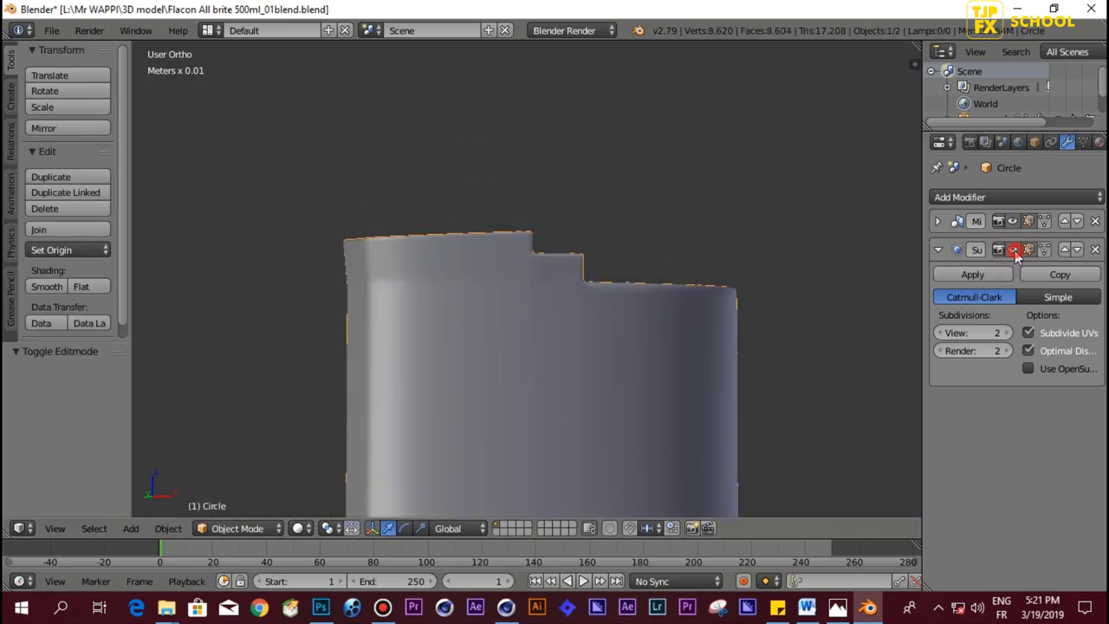
mouse_move(366, 316)
middle_mouse_down()
mouse_move(434, 318)
mouse_move(487, 303)
mouse_move(446, 322)
middle_mouse_up()
scroll(422, 292, "up", 3)
Step: Briefly re-enter Edit Mode to view the stepped top from above, then return to Object Mode
key("Tab")
mouse_move(343, 292)
middle_mouse_down()
mouse_move(456, 304)
mouse_move(352, 329)
mouse_move(251, 329)
middle_mouse_up()
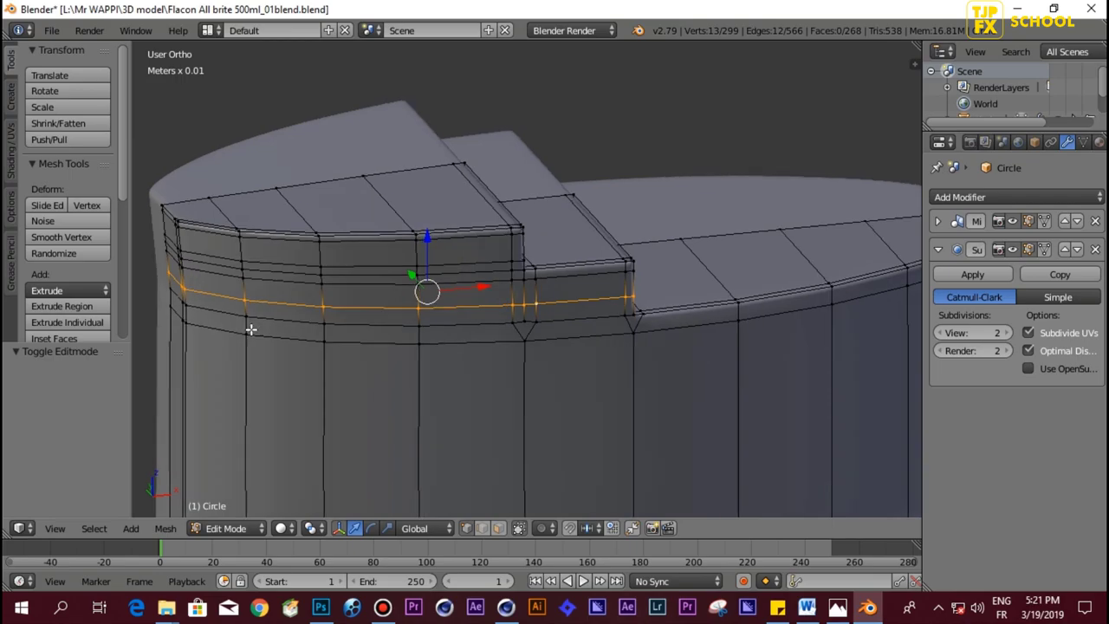
middle_click_drag(600, 297, 532, 294)
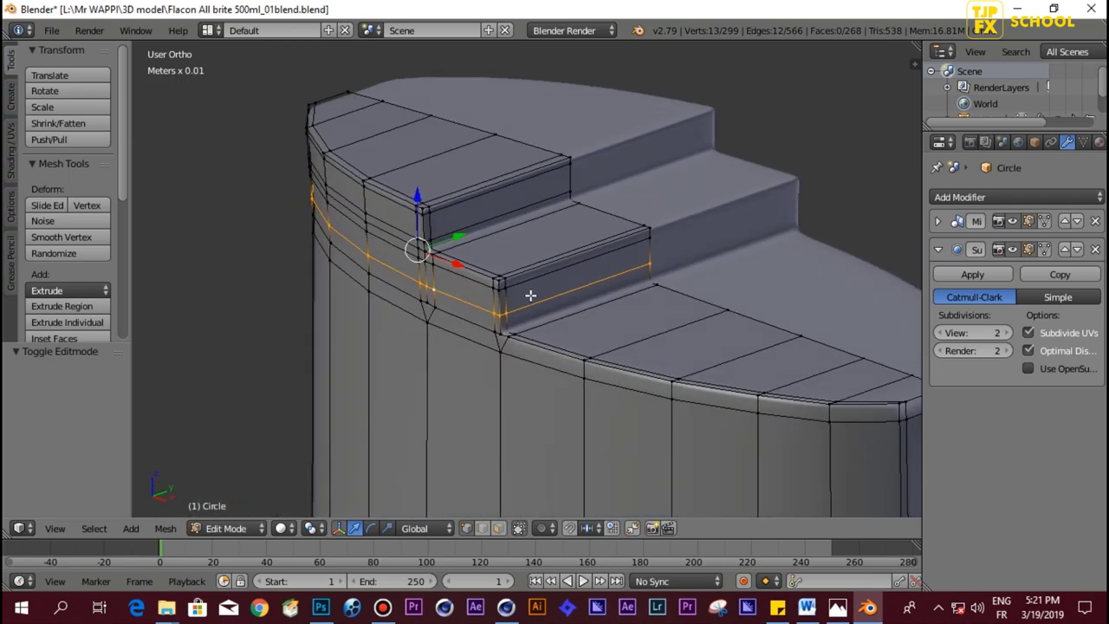
key("Tab")
scroll(530, 299, "up", 2)
scroll(531, 291, "down", 2)
Step: Save over Flacon All brite 500ml_01blend.blend, then toggle Edit Mode on and off to check
key("ctrl+s")
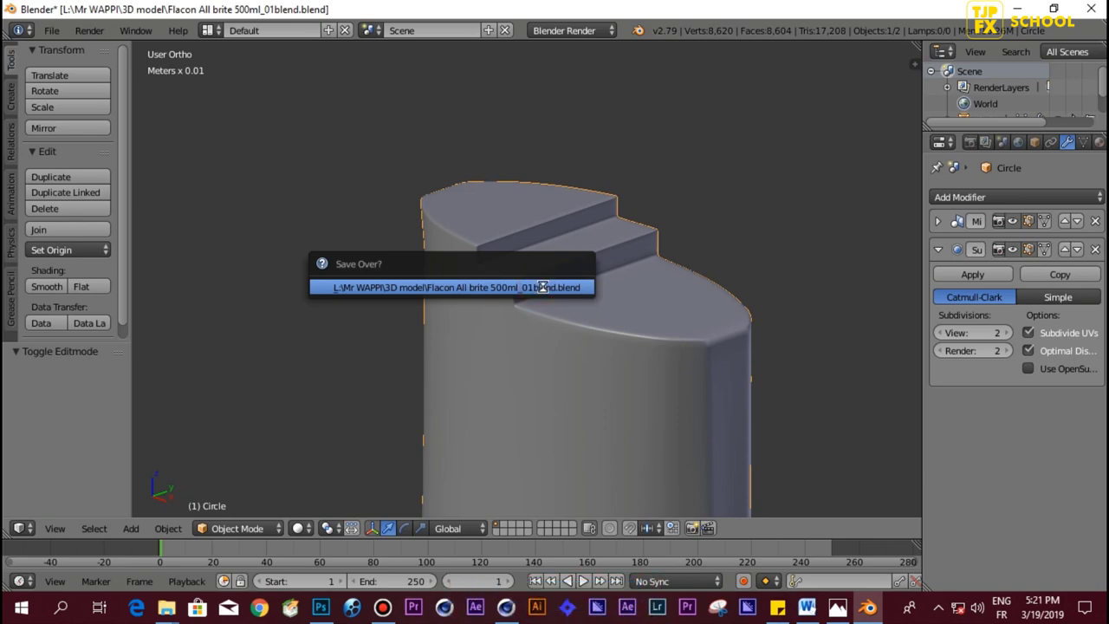
key("Return")
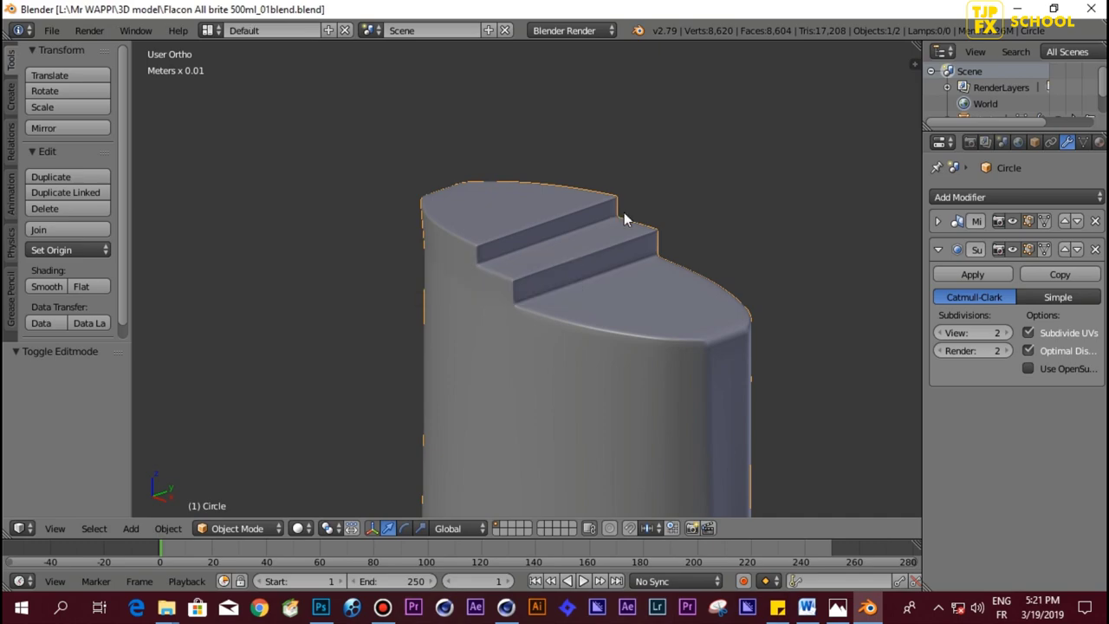
scroll(577, 251, "up", 3)
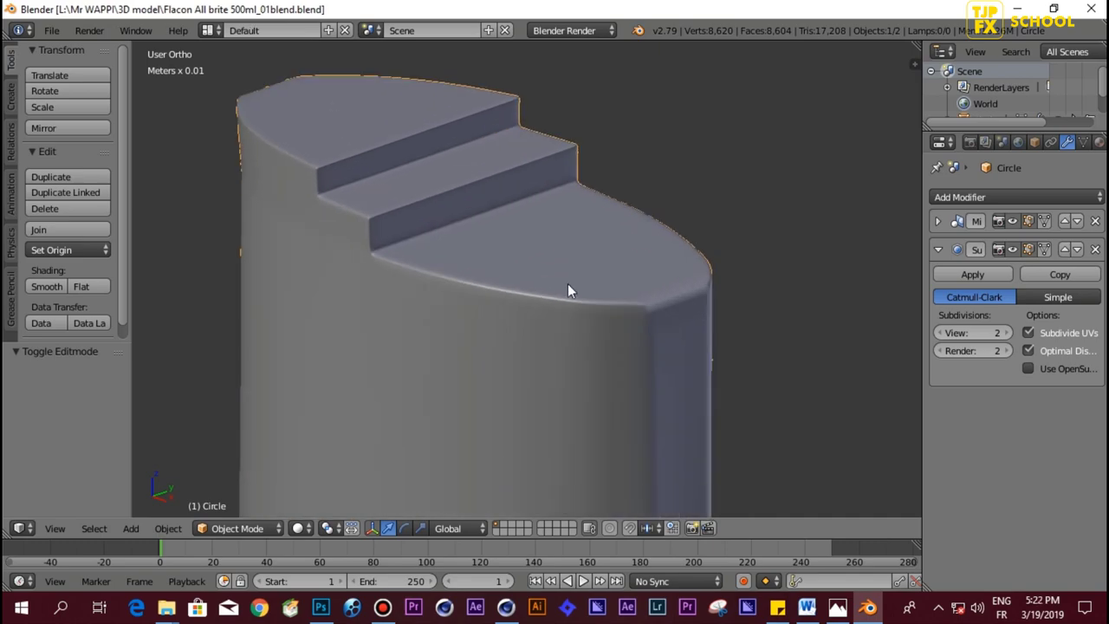
key("Tab")
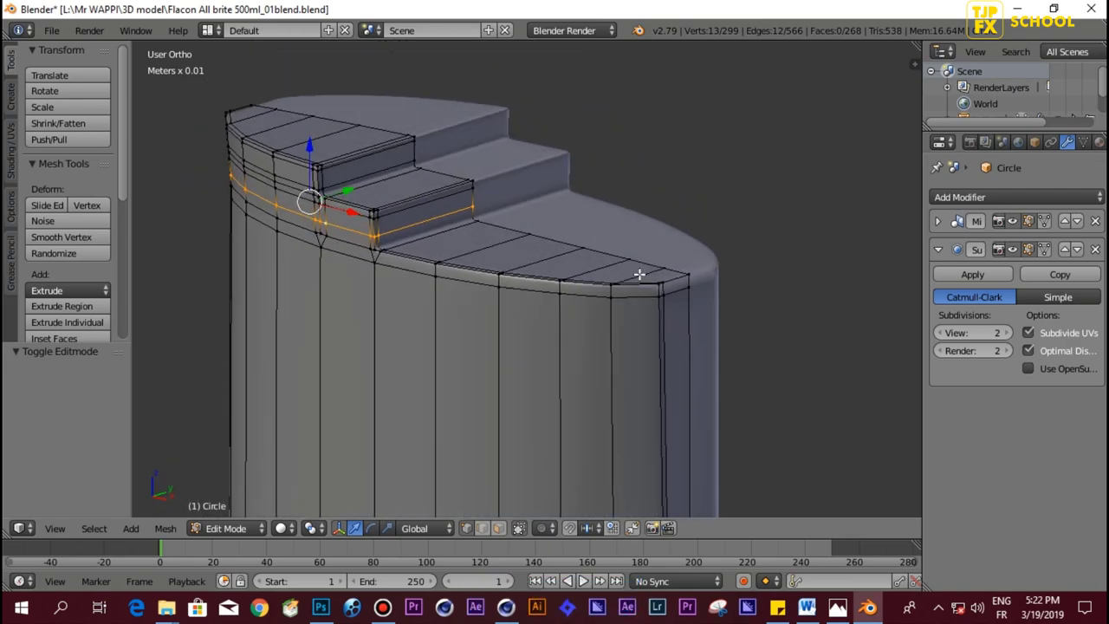
key("Tab")
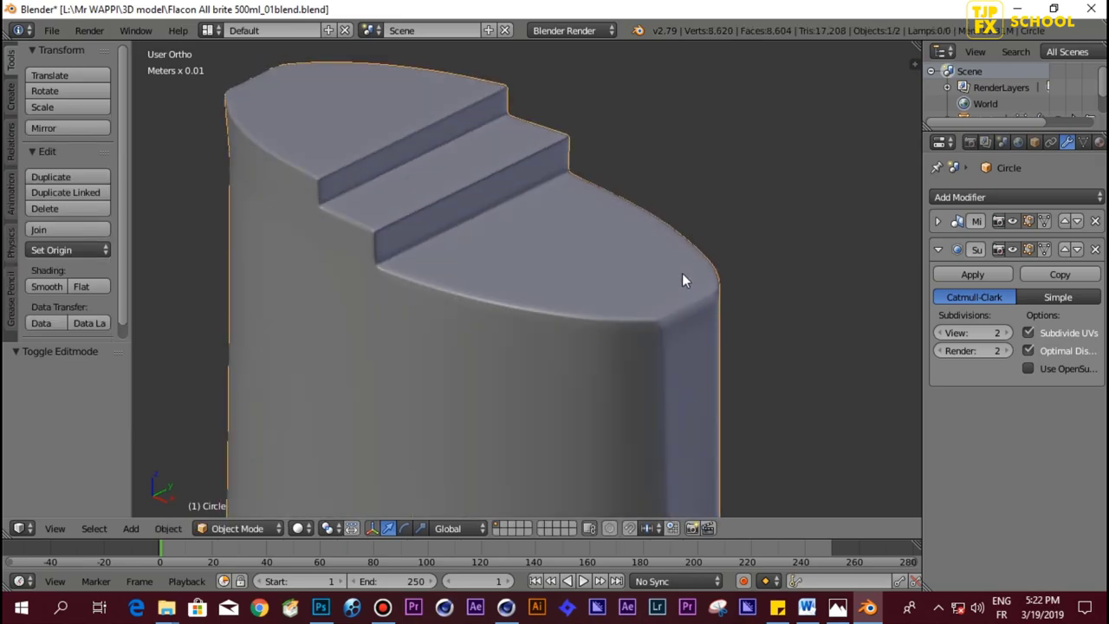